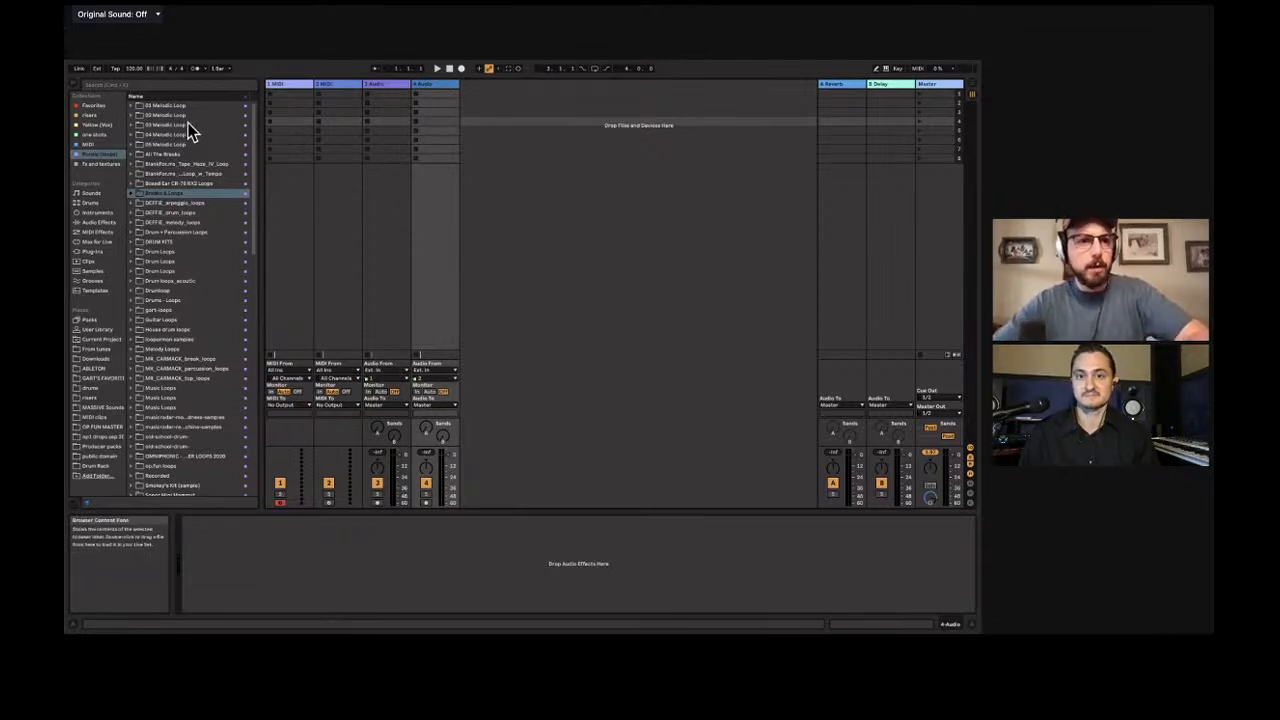
Search the browser for pigments and load the Pigments instrument onto the first MIDI track.
{"action": "left_click", "coordinate": [125, 84]}
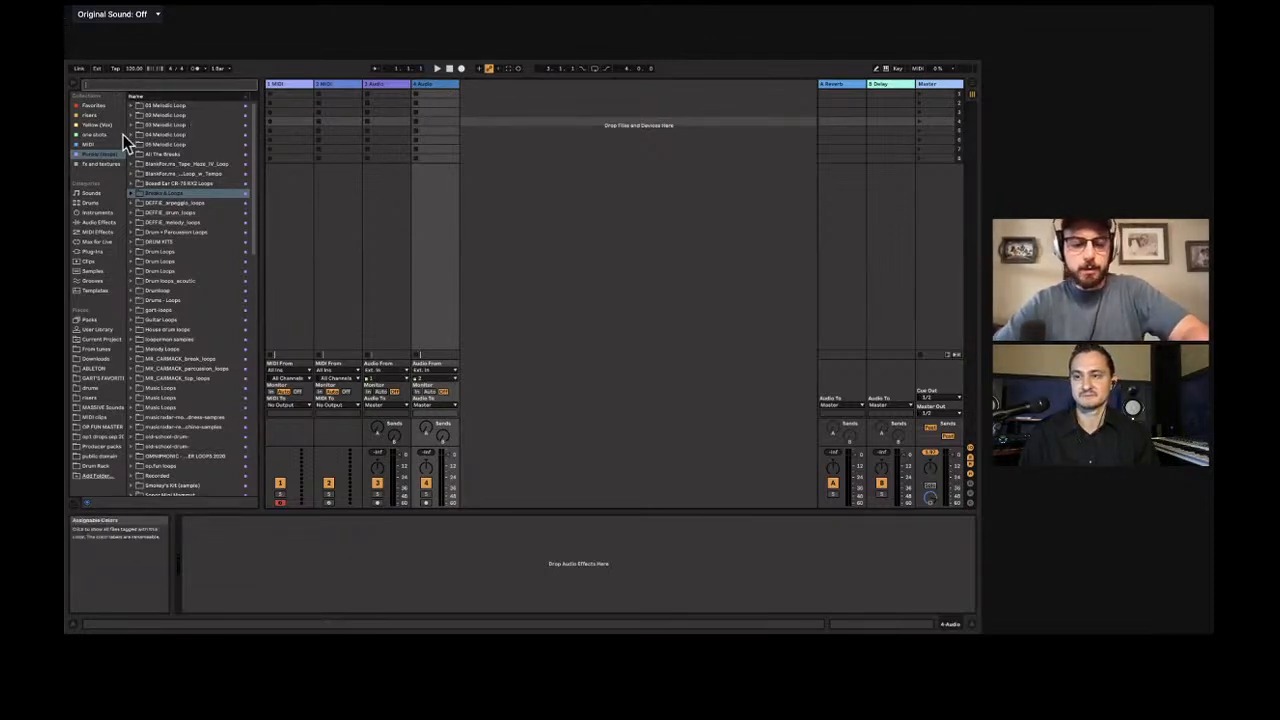
{"action": "type", "text": "pigments"}
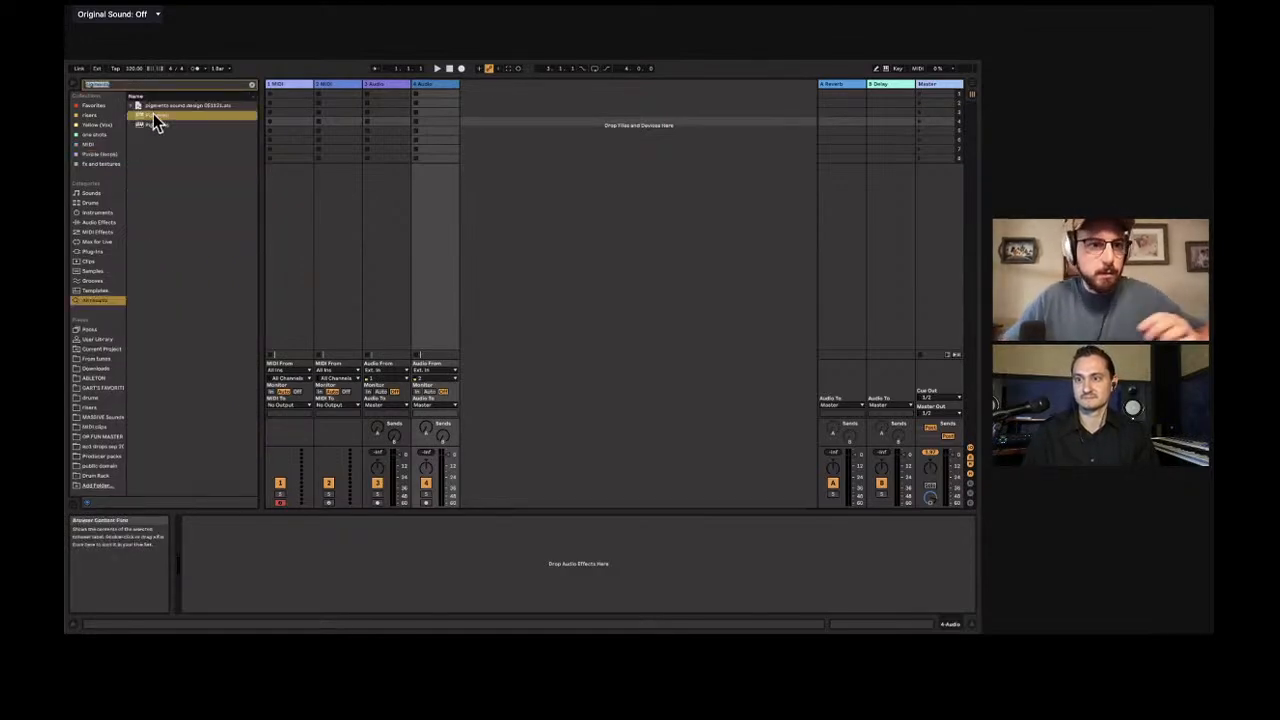
{"action": "left_click", "coordinate": [280, 86]}
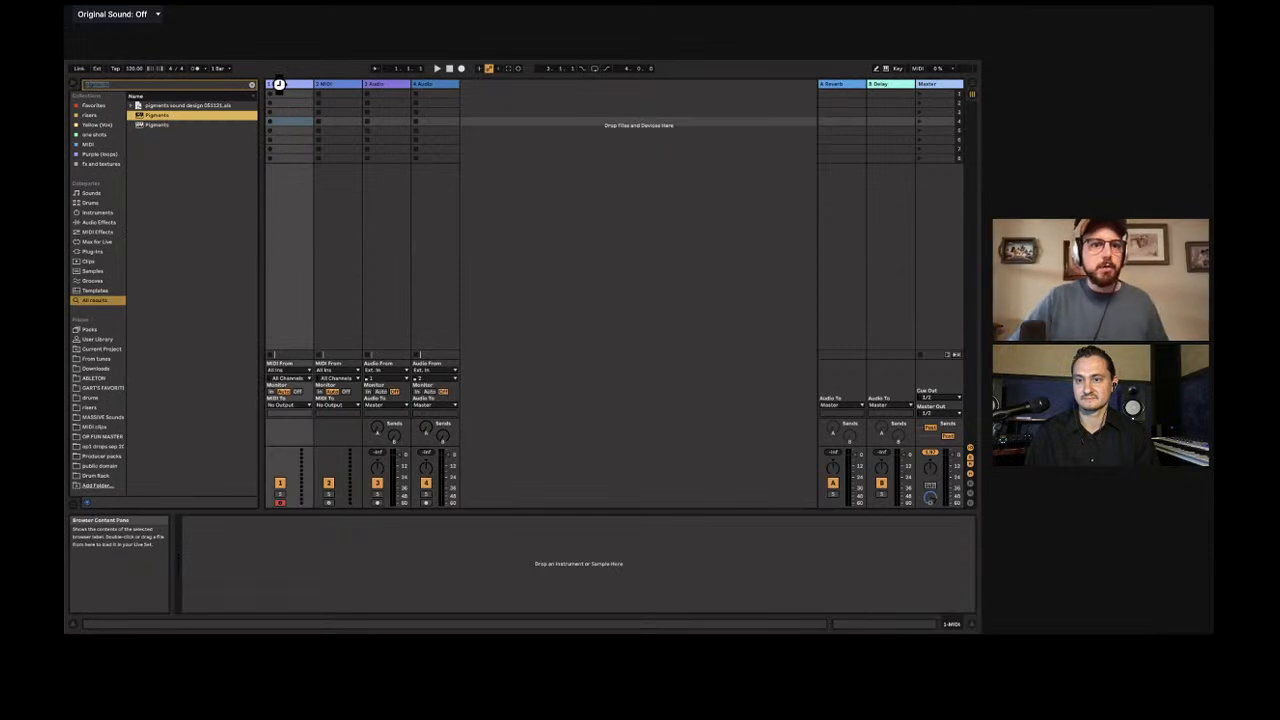
{"action": "double_click", "coordinate": [249, 124]}
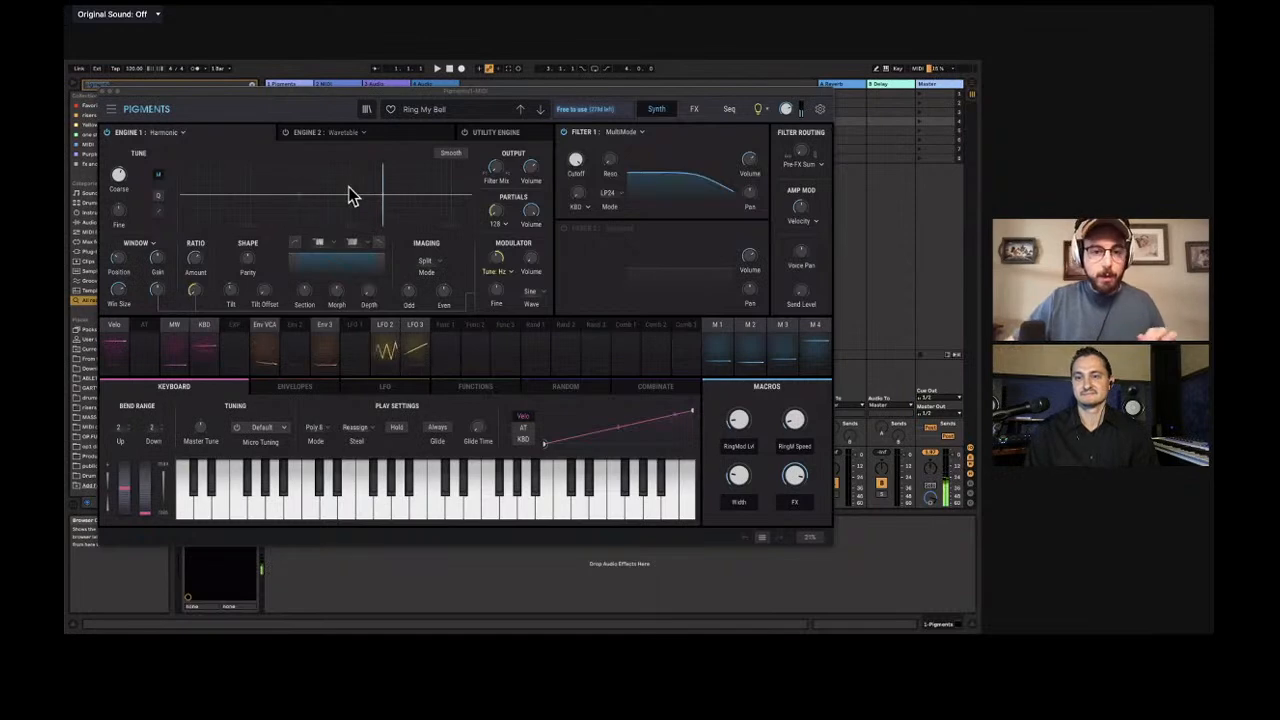
Load the Default preset from the Template category and move the plug-in window slightly.
{"action": "left_click", "coordinate": [425, 112]}
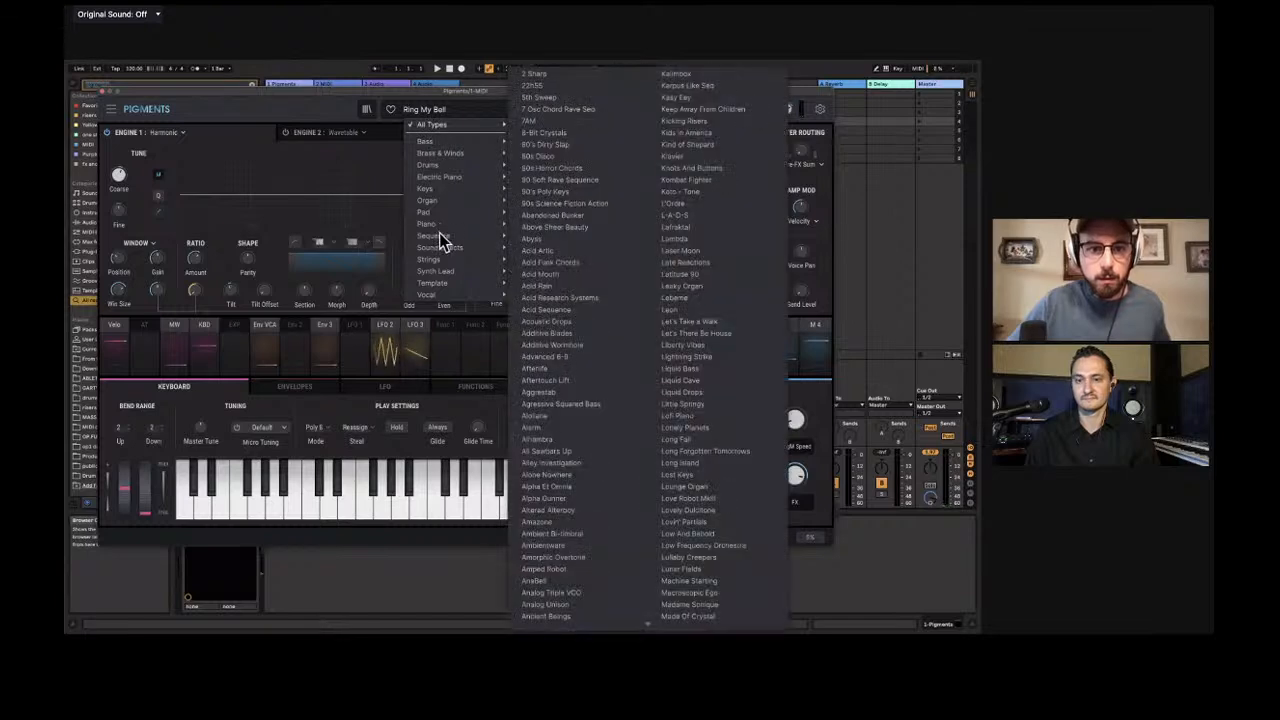
{"action": "mouse_move", "coordinate": [436, 284]}
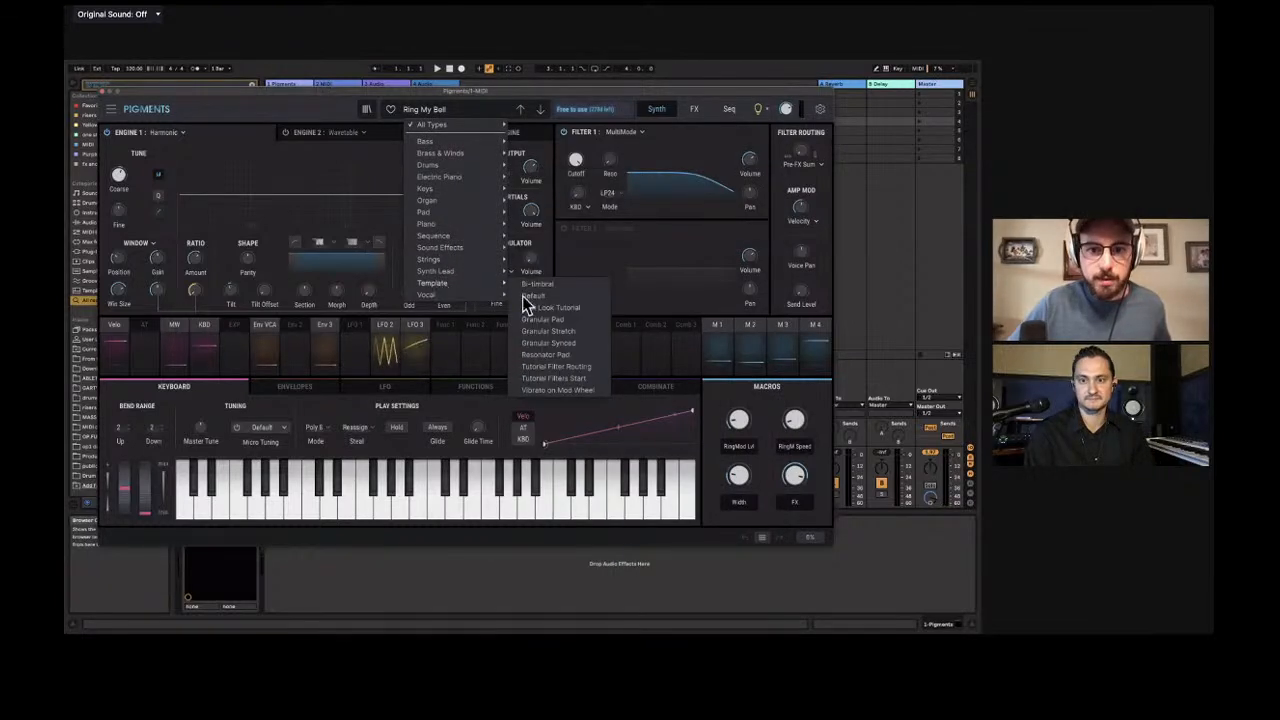
{"action": "left_click", "coordinate": [533, 295]}
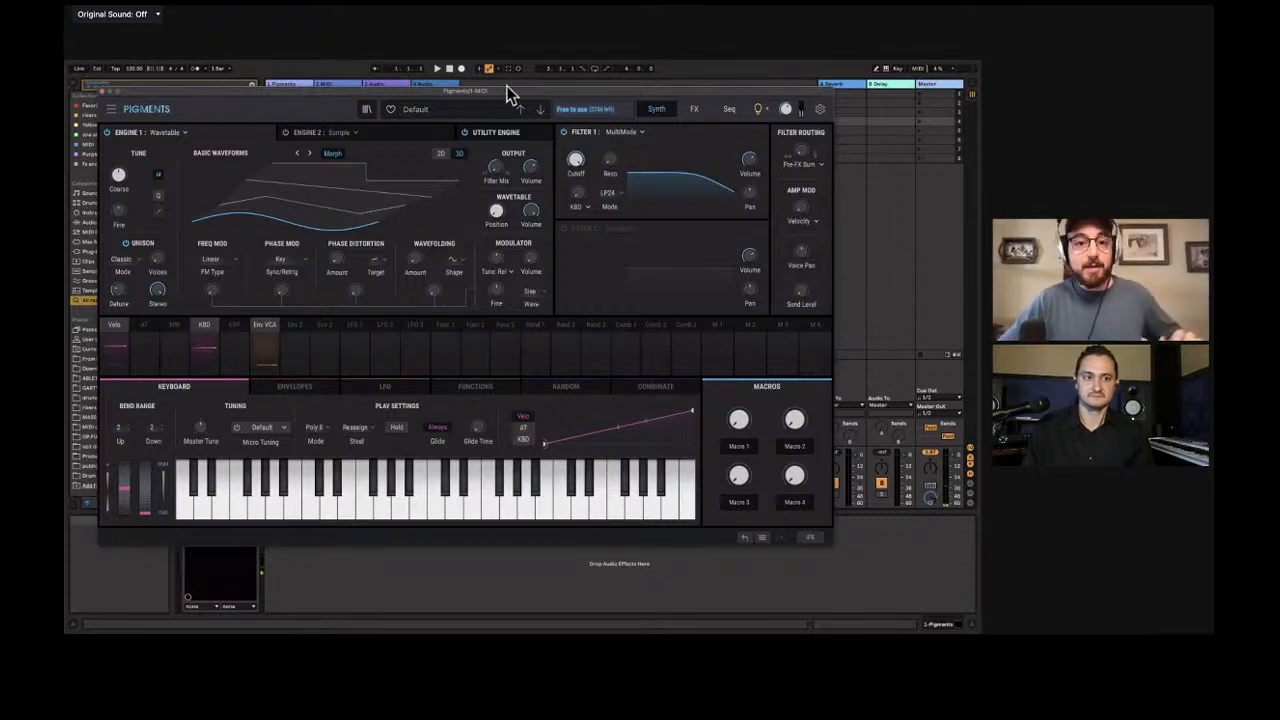
{"action": "left_click_drag", "start_coordinate": [403, 103], "coordinate": [426, 123]}
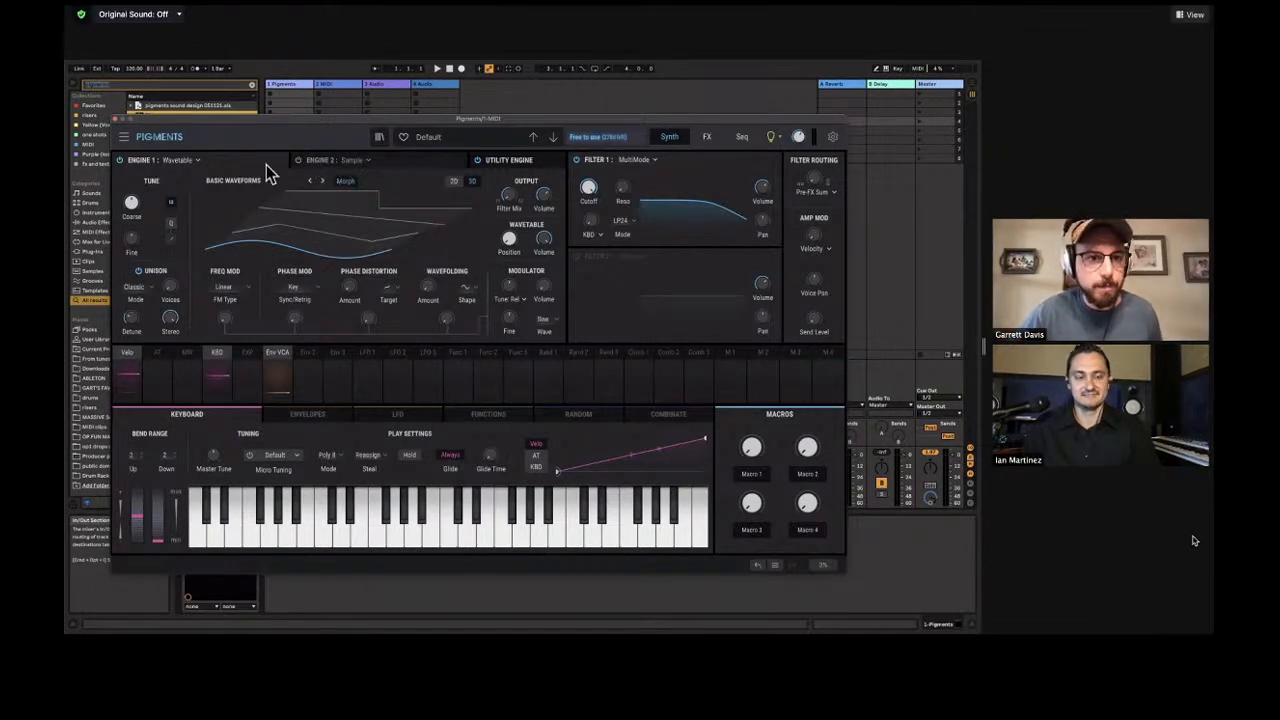
{"action": "left_click", "coordinate": [185, 162]}
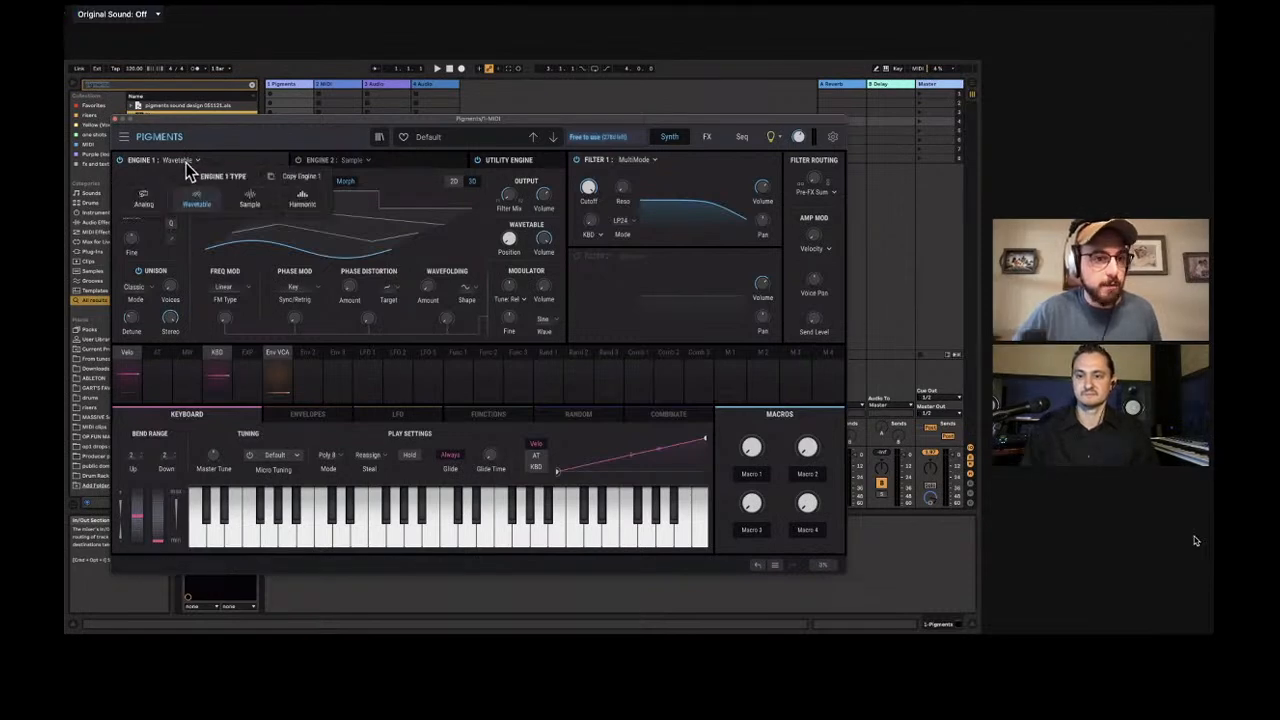
{"action": "left_click", "coordinate": [185, 162]}
{"action": "left_click", "coordinate": [185, 162]}
{"action": "left_click", "coordinate": [185, 162]}
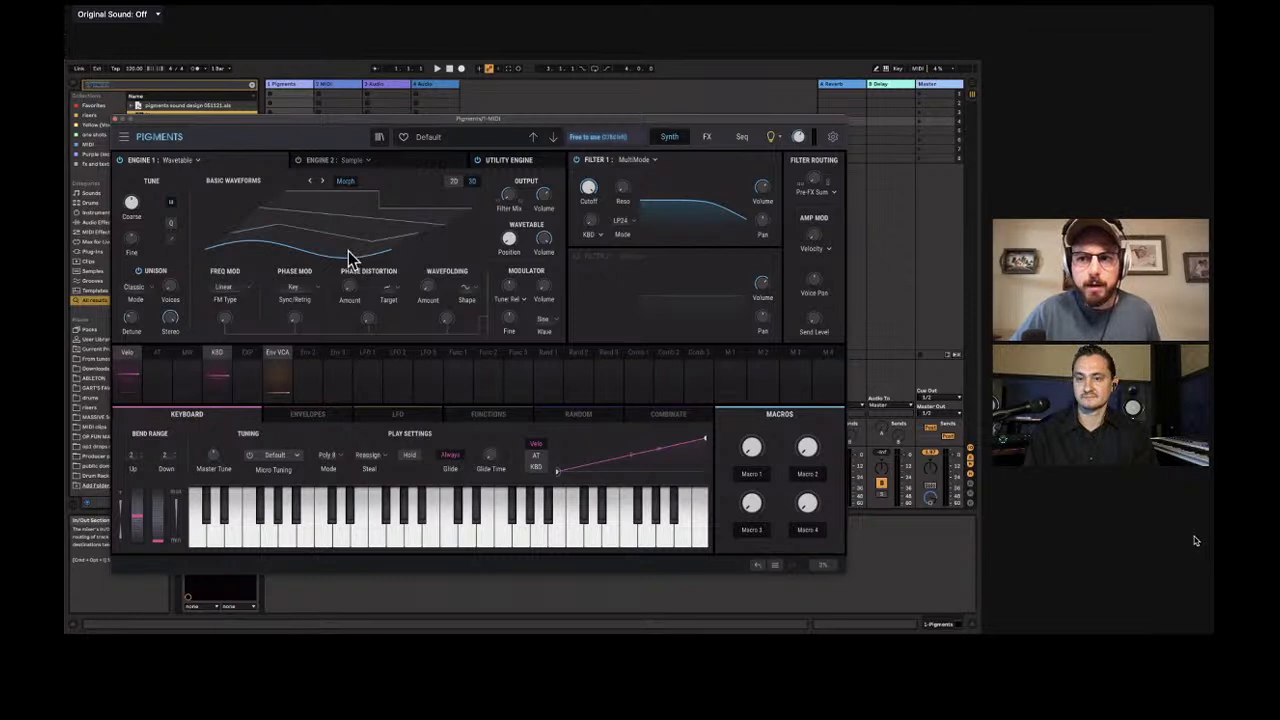
Sweep Engine 1's wavetable Position up and back down through the Basic Waveforms.
{"action": "left_click_drag", "start_coordinate": [509, 240], "coordinate": [509, 182]}
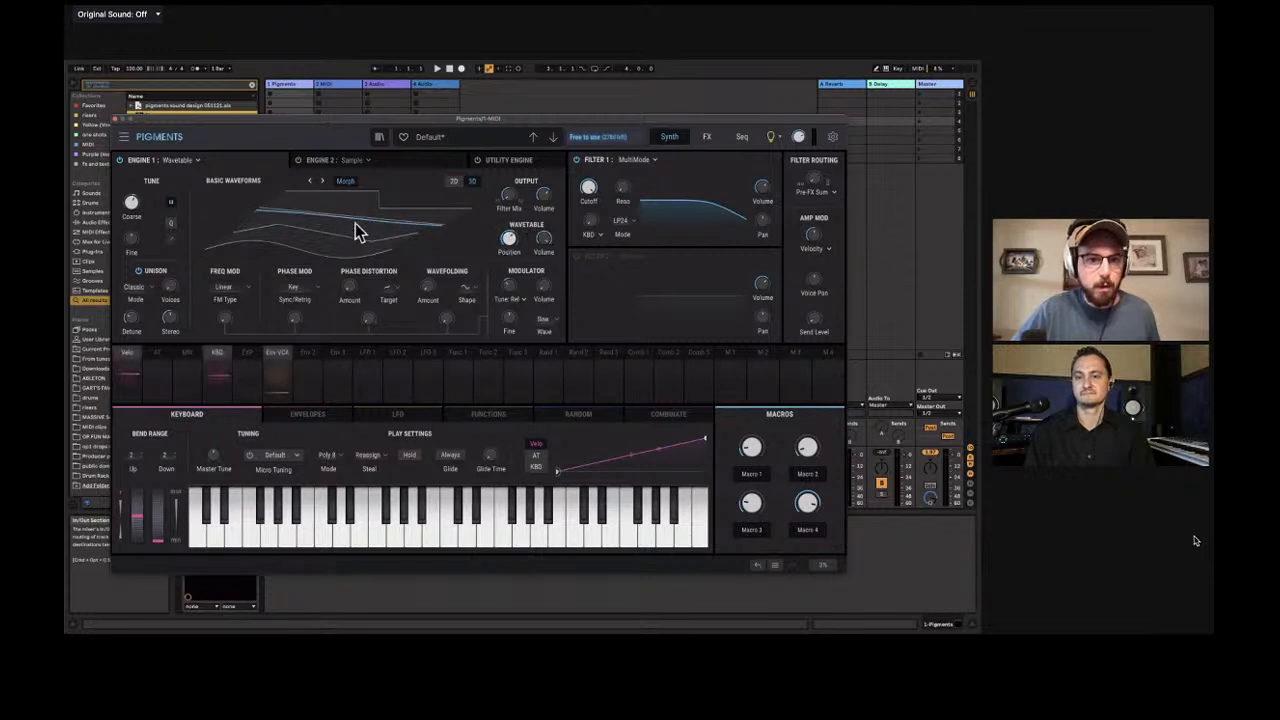
{"action": "left_click_drag", "start_coordinate": [340, 214], "coordinate": [340, 240]}
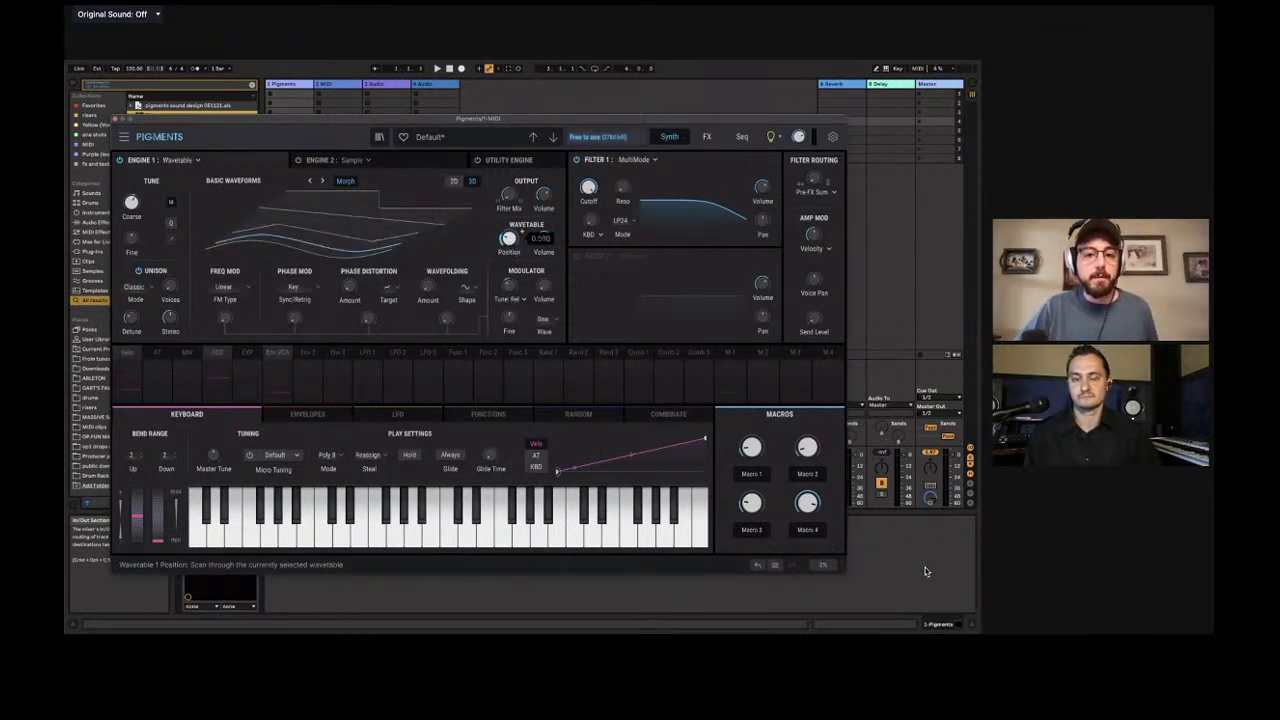
Hide the self view in the video meeting.
{"action": "mouse_move", "coordinate": [1200, 356]}
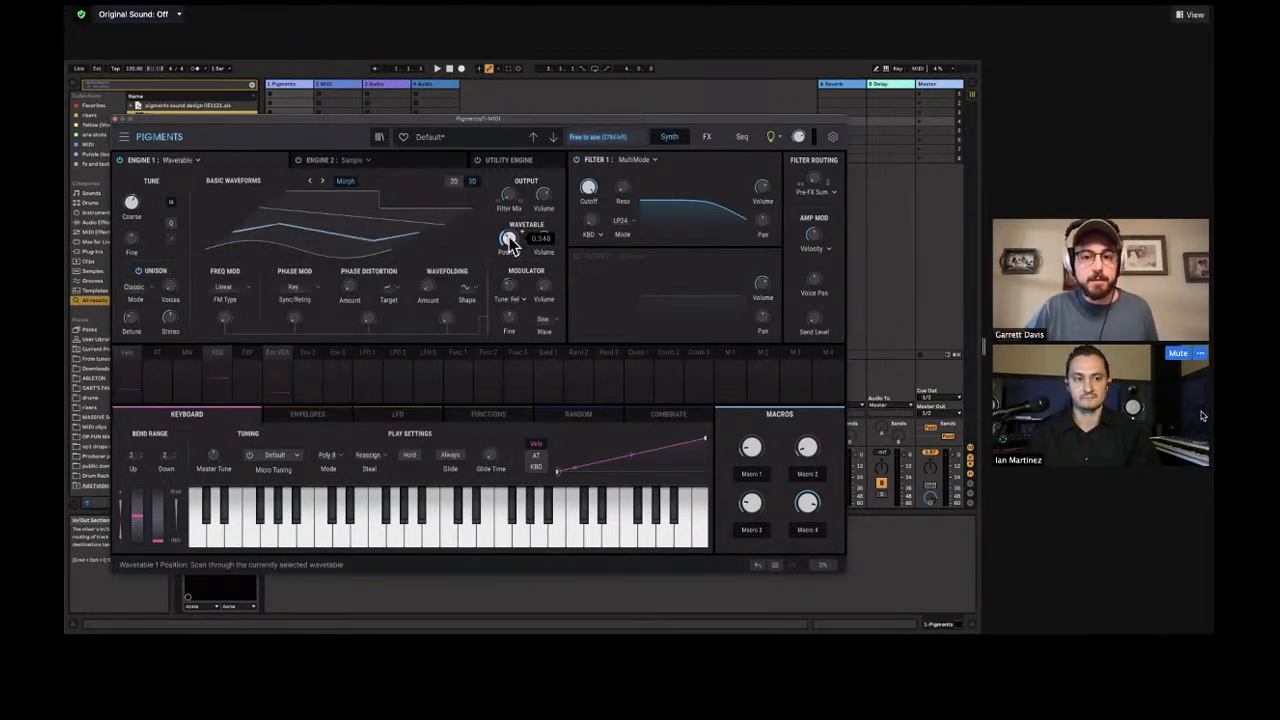
{"action": "left_click", "coordinate": [1200, 354]}
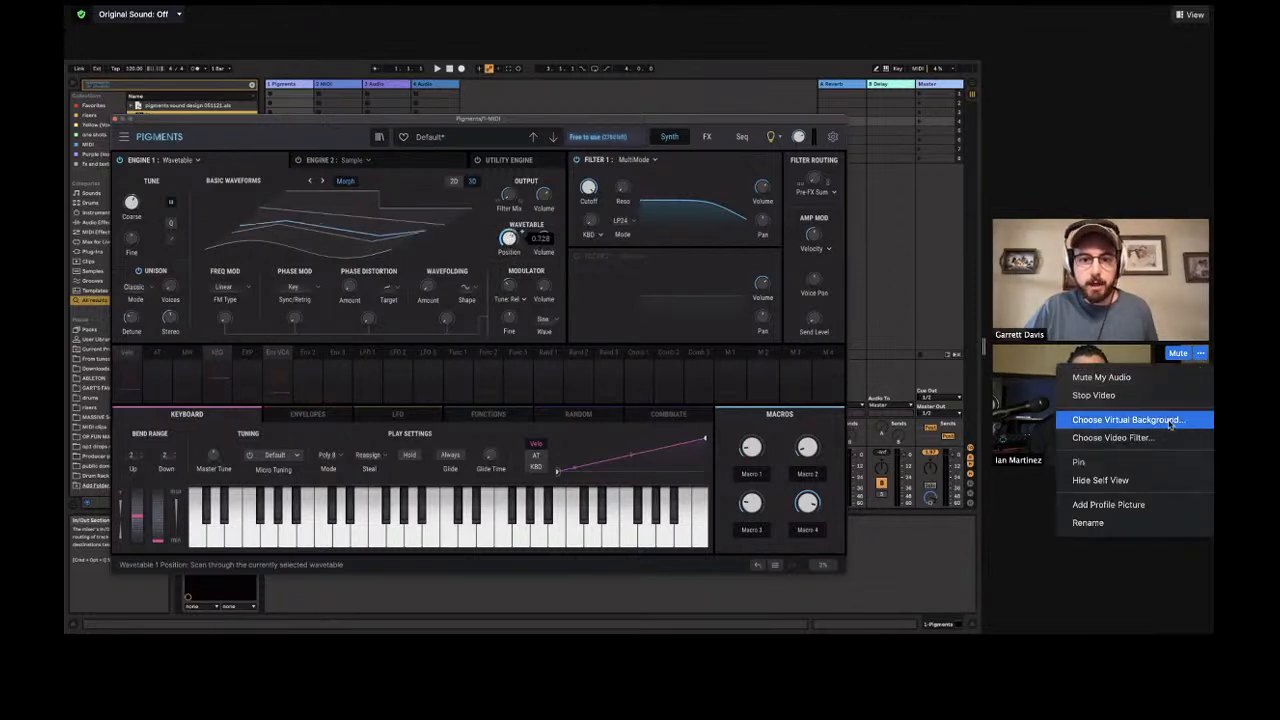
{"action": "left_click", "coordinate": [1120, 484]}
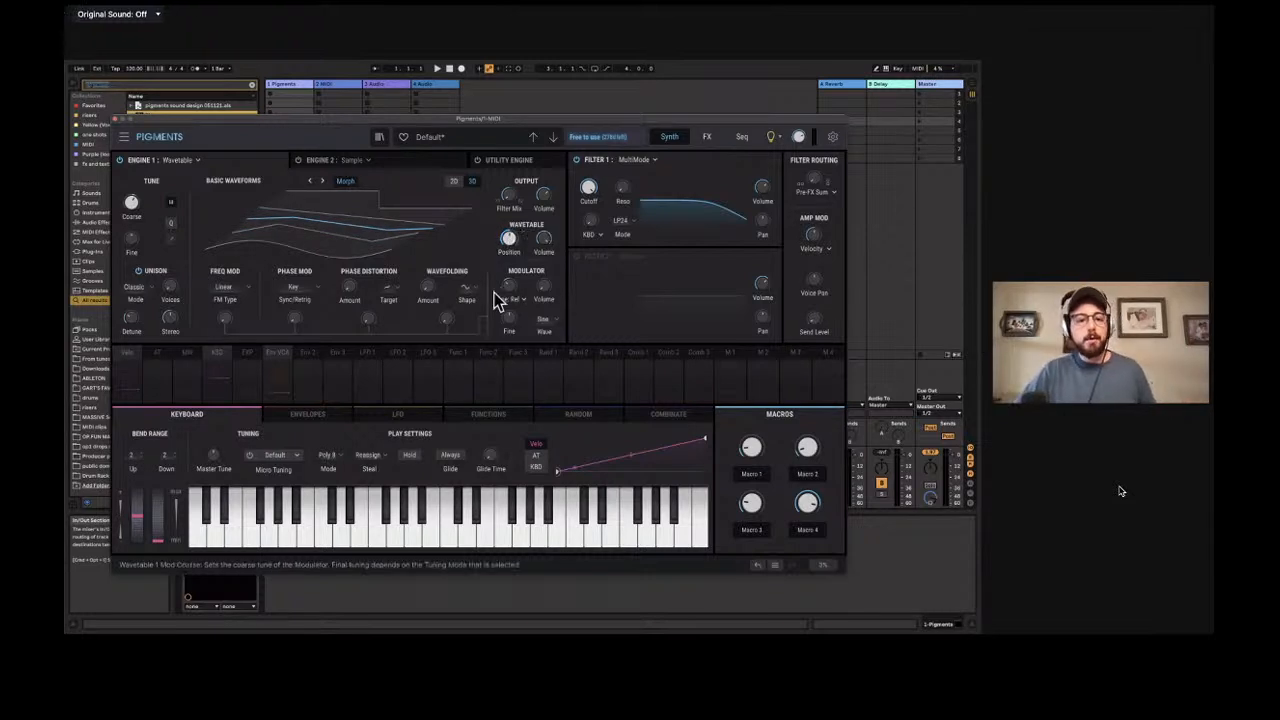
Show the LFO settings, inspect LFO 1's modulation routing and close the routing view.
{"action": "left_click", "coordinate": [366, 388]}
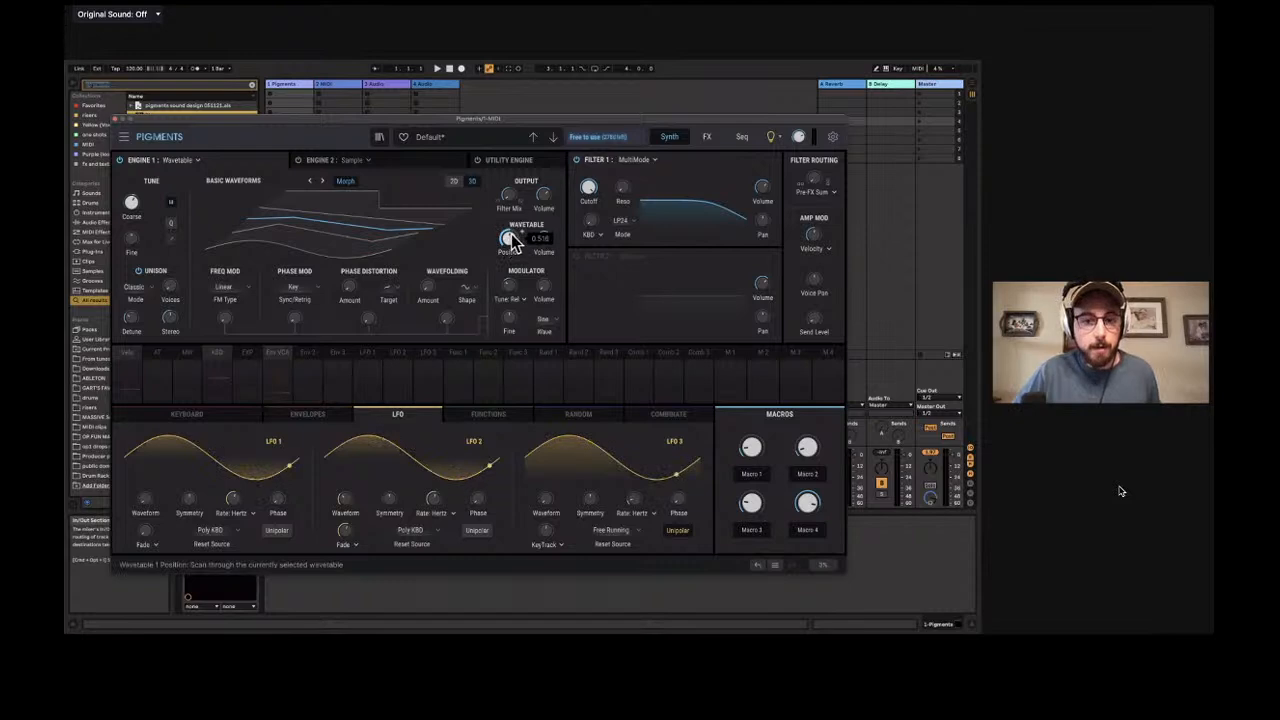
{"action": "left_click", "coordinate": [367, 352]}
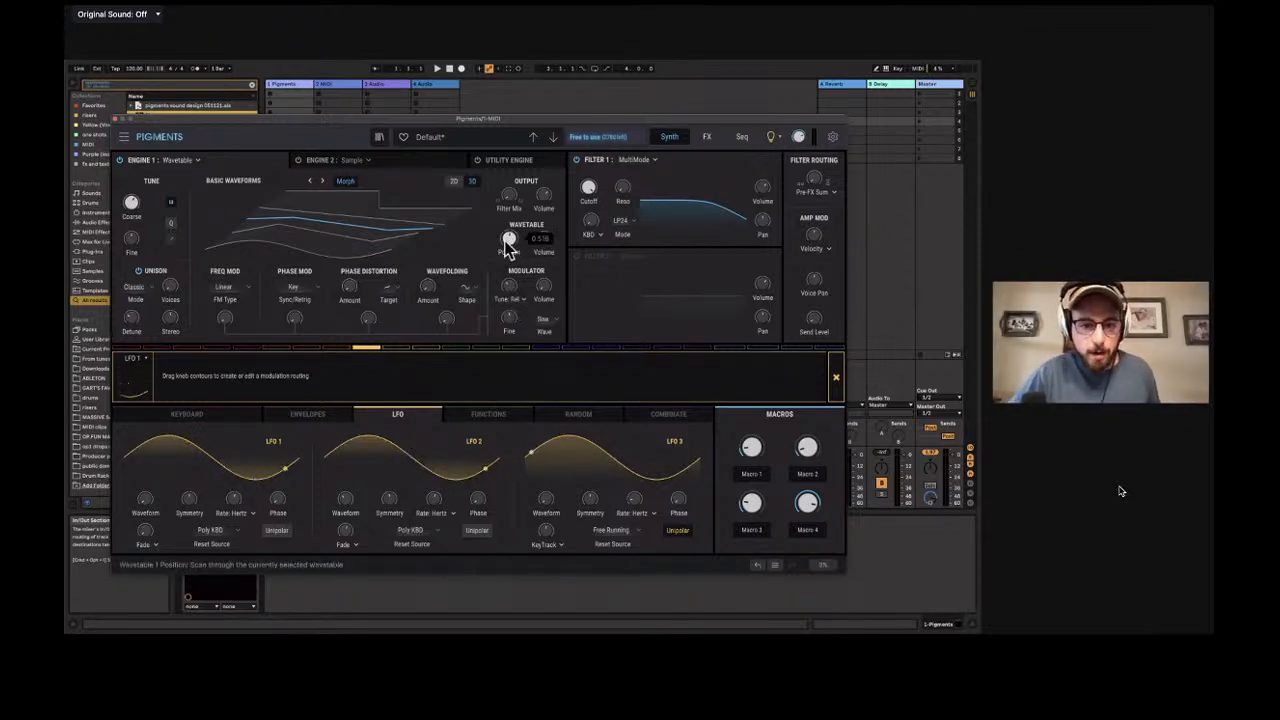
{"action": "left_click", "coordinate": [836, 379]}
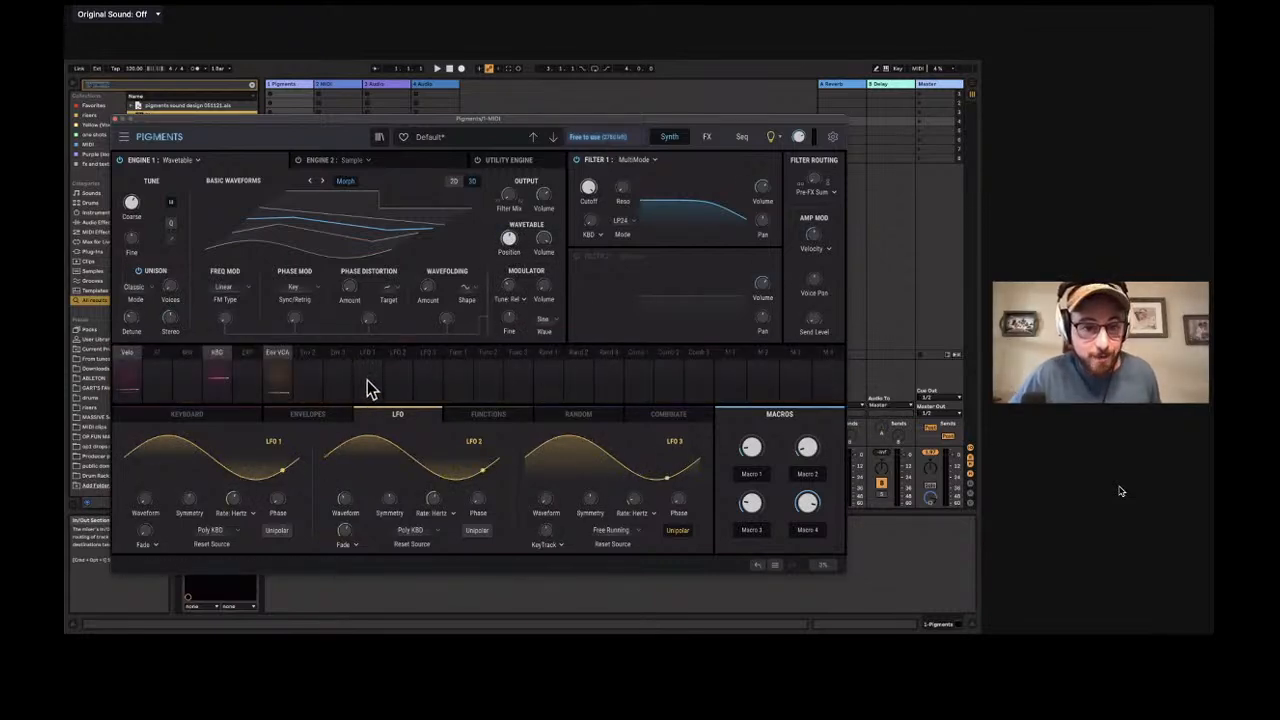
Modulate Engine 1's wavetable Position with LFO 1 at an amount of 0.20 and raise the Position to 0.688.
{"action": "mouse_move", "coordinate": [520, 240]}
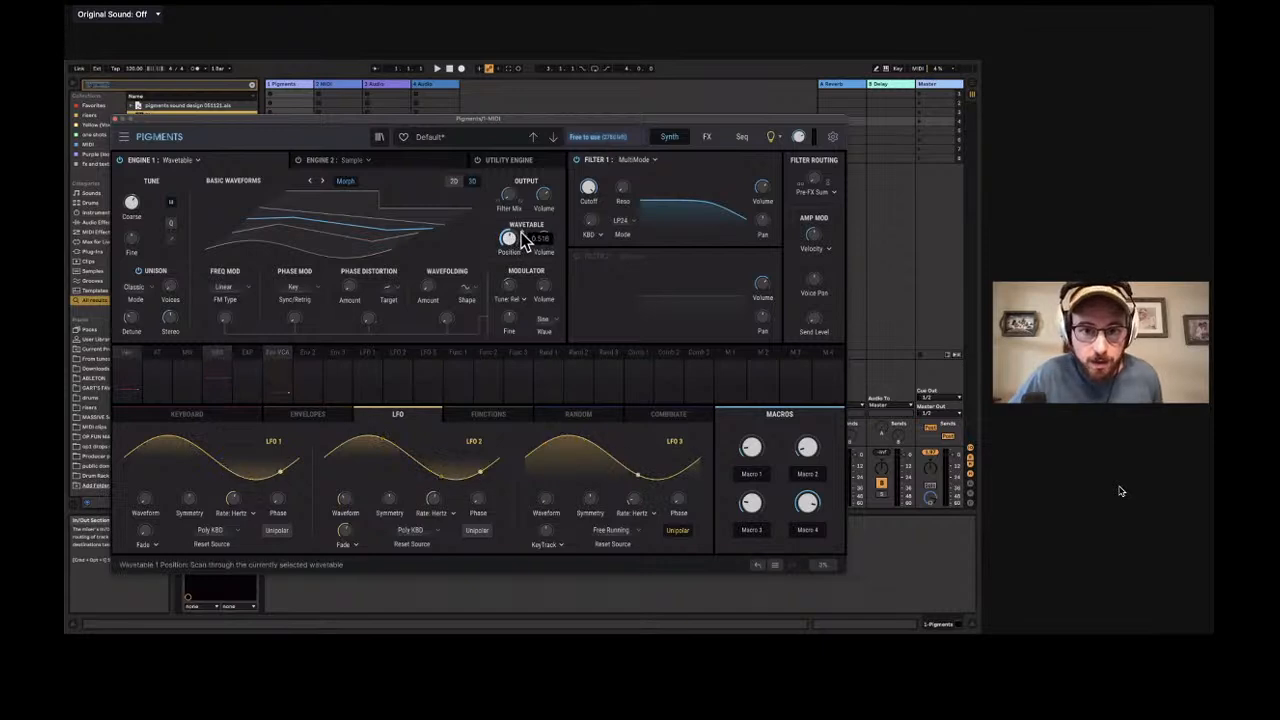
{"action": "left_click", "coordinate": [522, 242]}
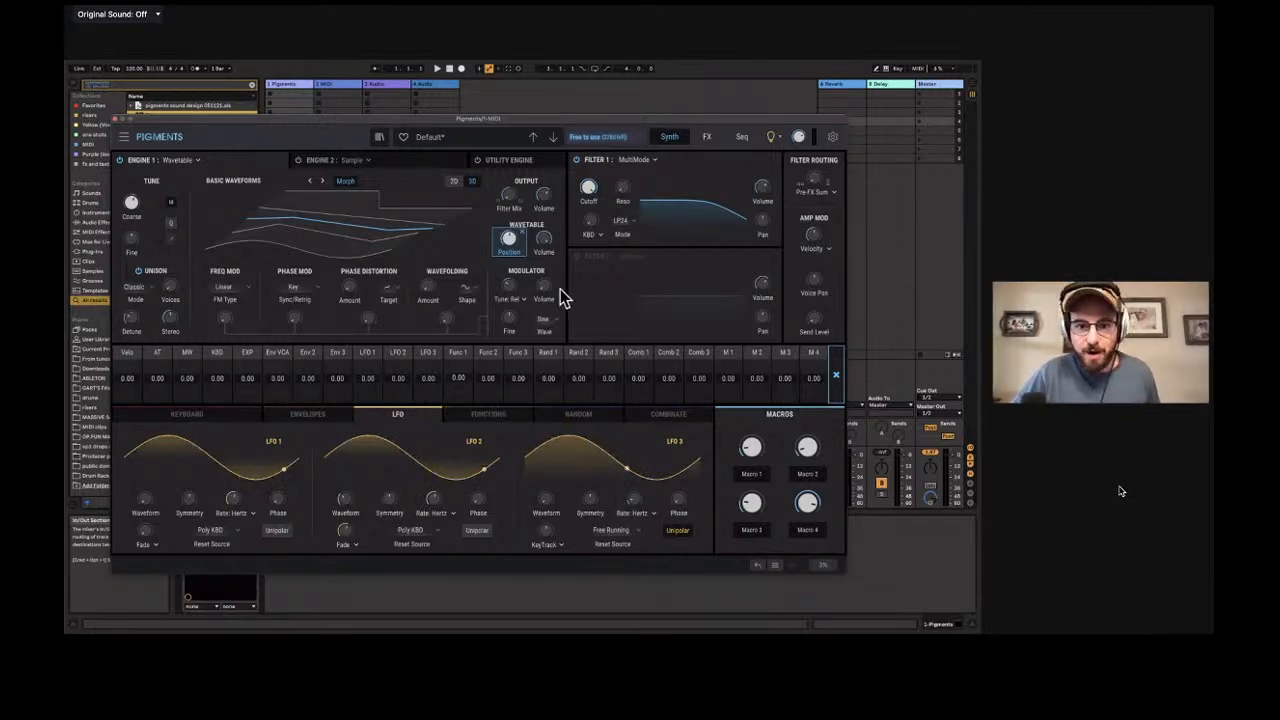
{"action": "mouse_move", "coordinate": [508, 243]}
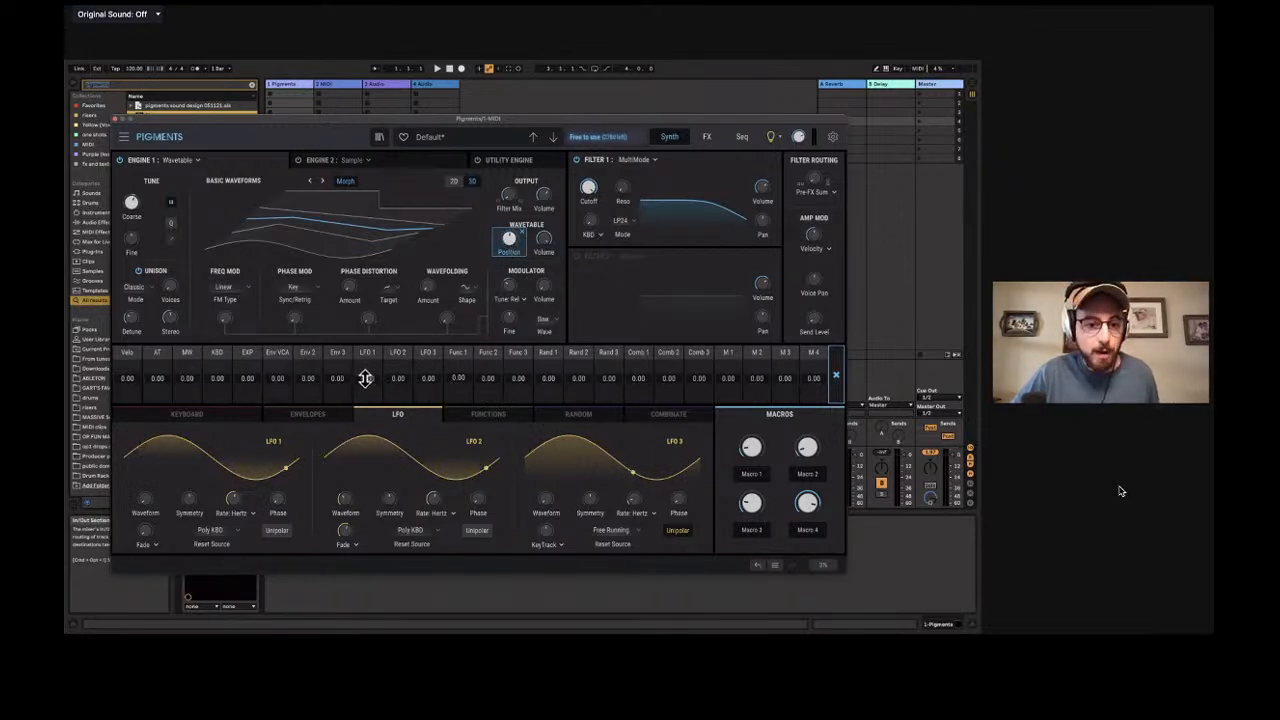
{"action": "mouse_move", "coordinate": [367, 378]}
{"action": "left_mouse_down"}
{"action": "mouse_move", "coordinate": [367, 317]}
{"action": "mouse_move", "coordinate": [367, 363]}
{"action": "left_mouse_up"}
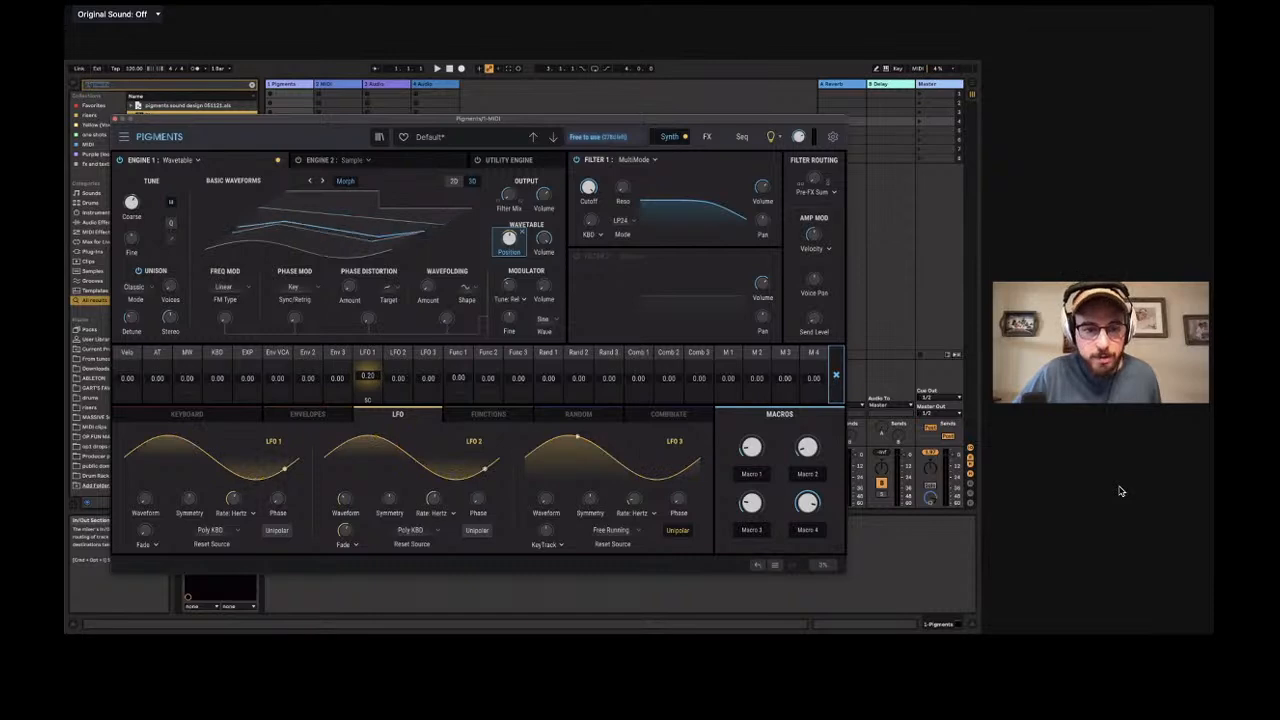
{"action": "left_click_drag", "start_coordinate": [367, 363], "coordinate": [367, 365]}
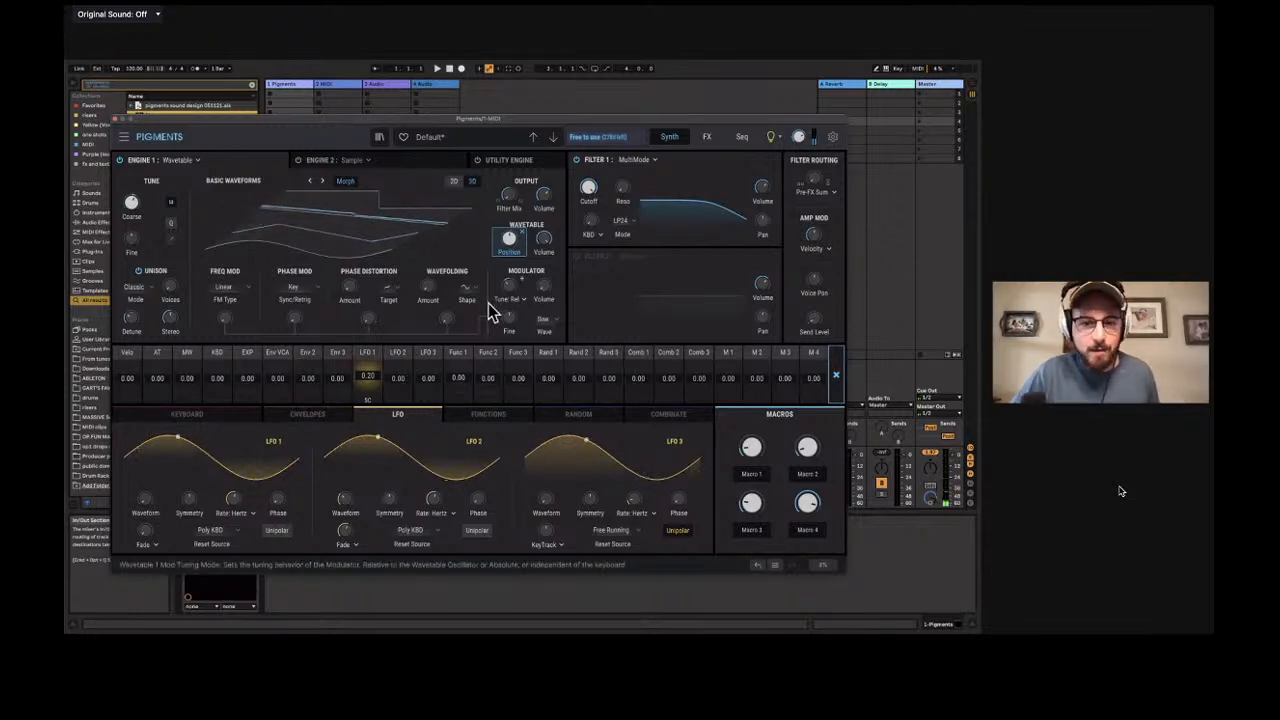
{"action": "mouse_move", "coordinate": [508, 243]}
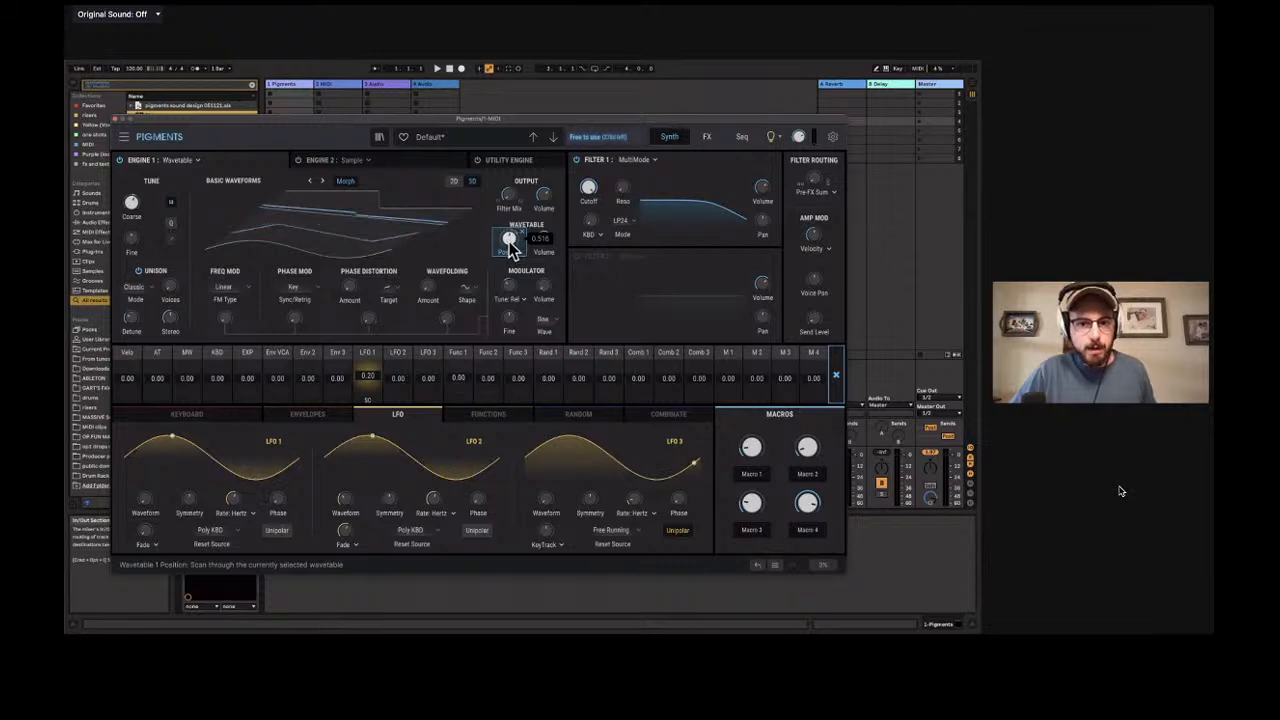
{"action": "left_click_drag", "start_coordinate": [511, 246], "coordinate": [511, 219]}
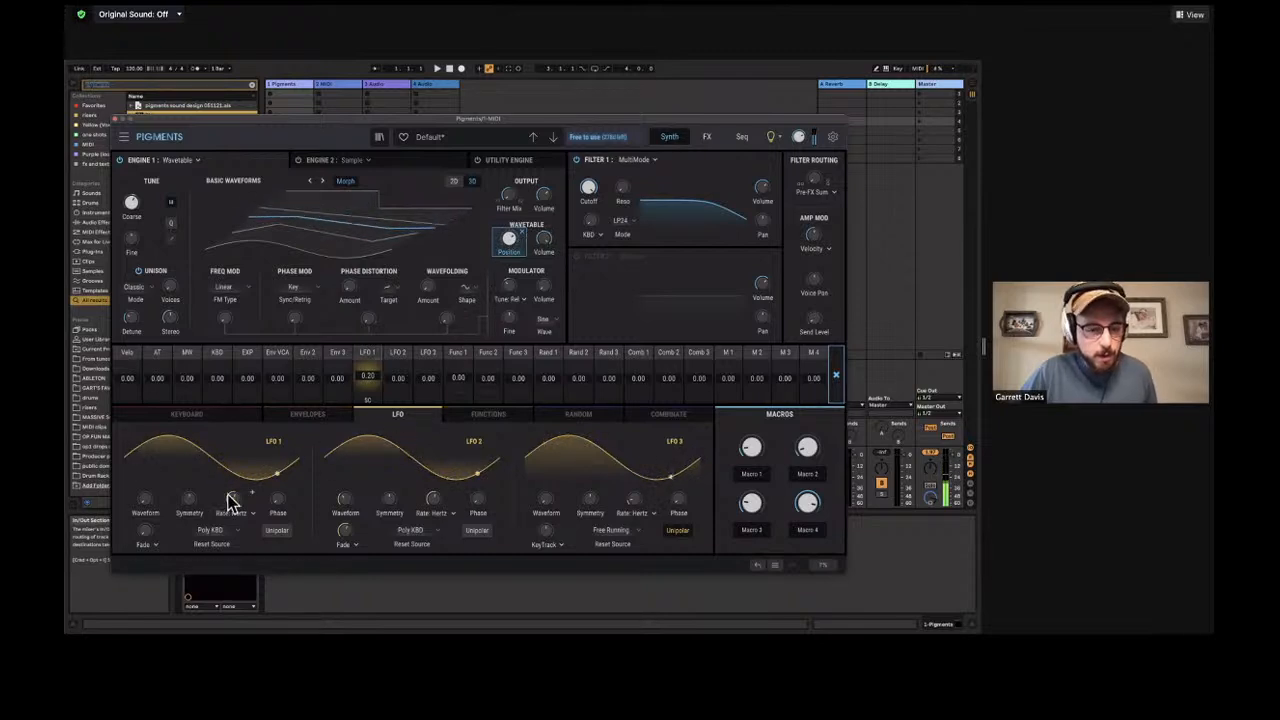
Vary LFO 1's rate, raising it to about 7.37 Hz and bringing it back down.
{"action": "mouse_move", "coordinate": [232, 501]}
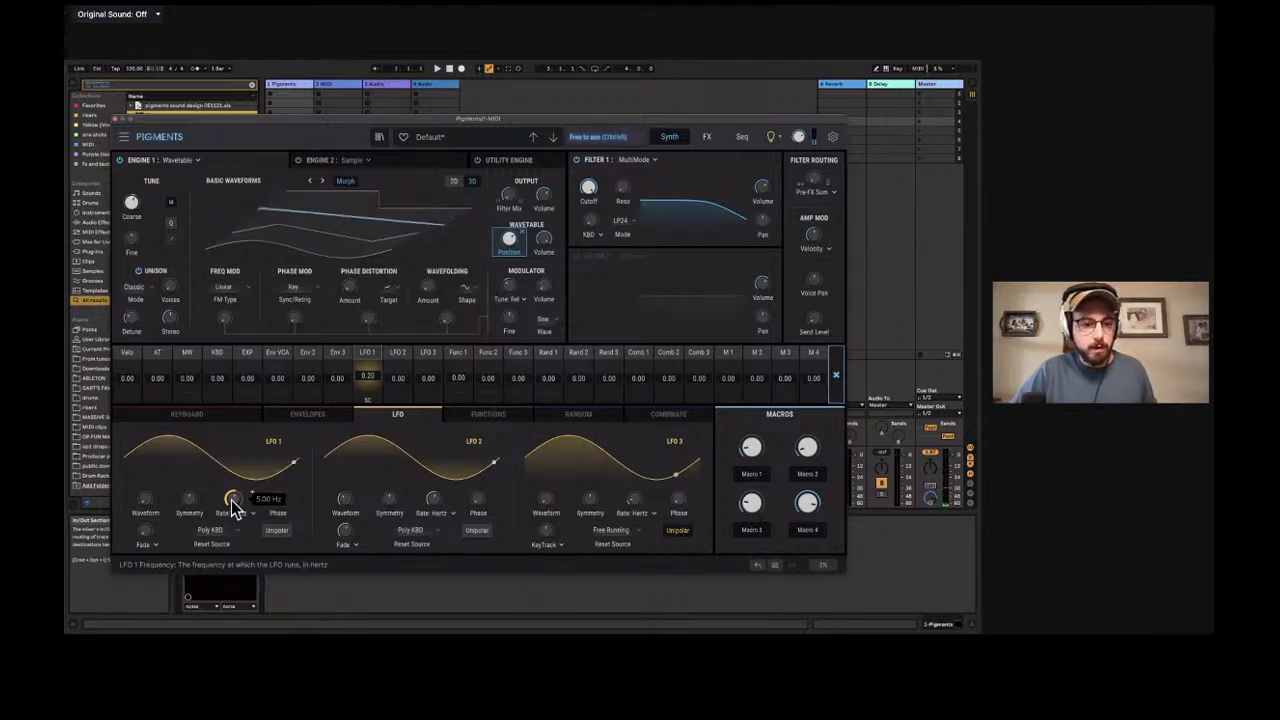
{"action": "left_click_drag", "start_coordinate": [233, 508], "coordinate": [233, 505]}
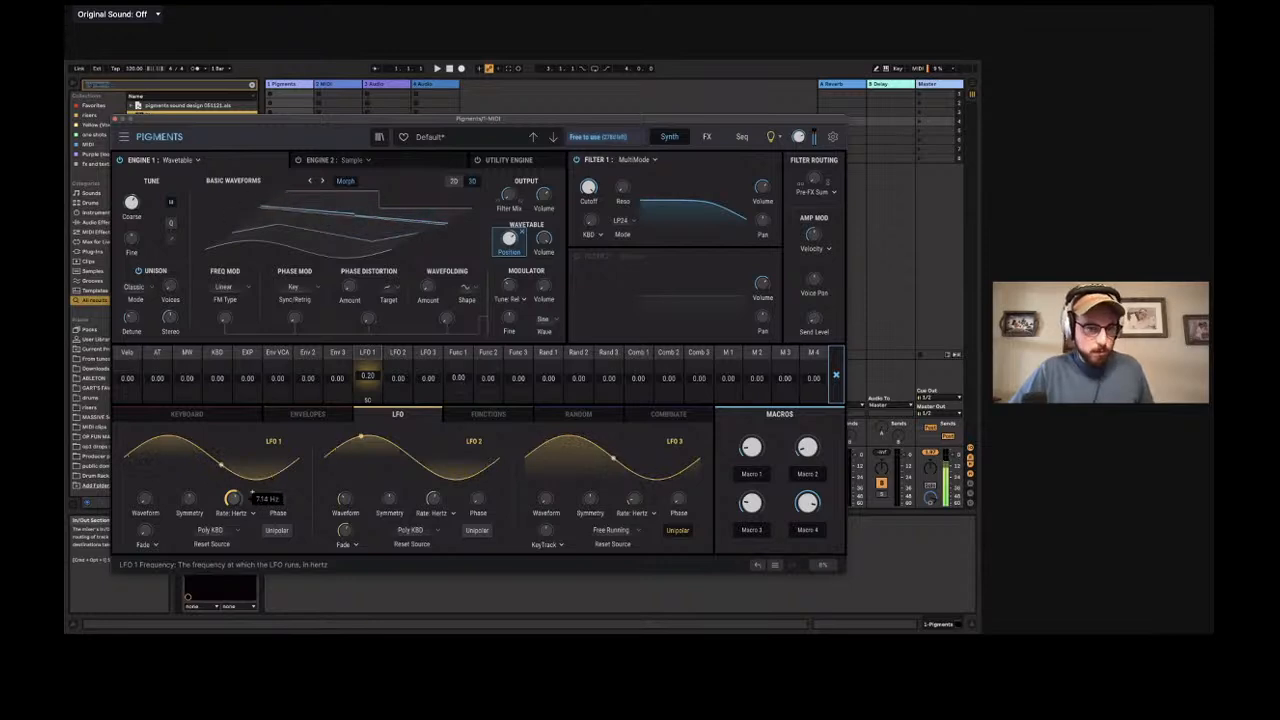
{"action": "left_click_drag", "start_coordinate": [233, 498], "coordinate": [233, 492]}
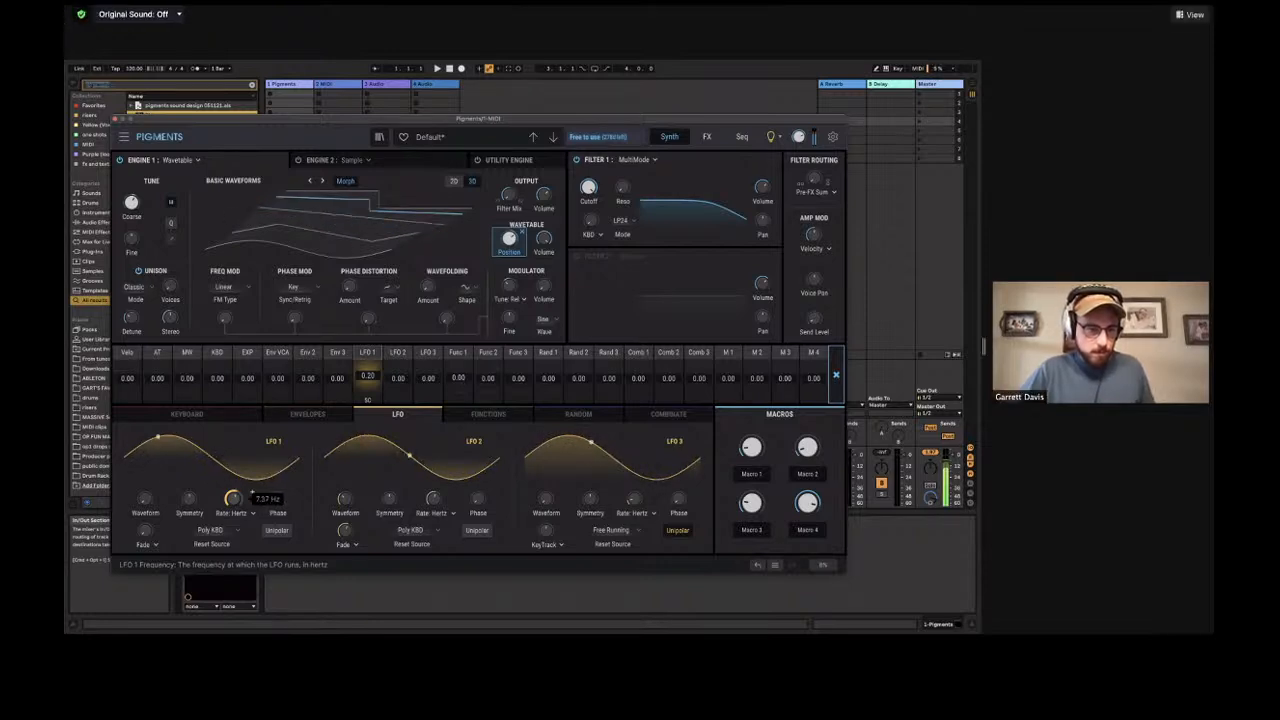
{"action": "left_click_drag", "start_coordinate": [233, 498], "coordinate": [233, 497]}
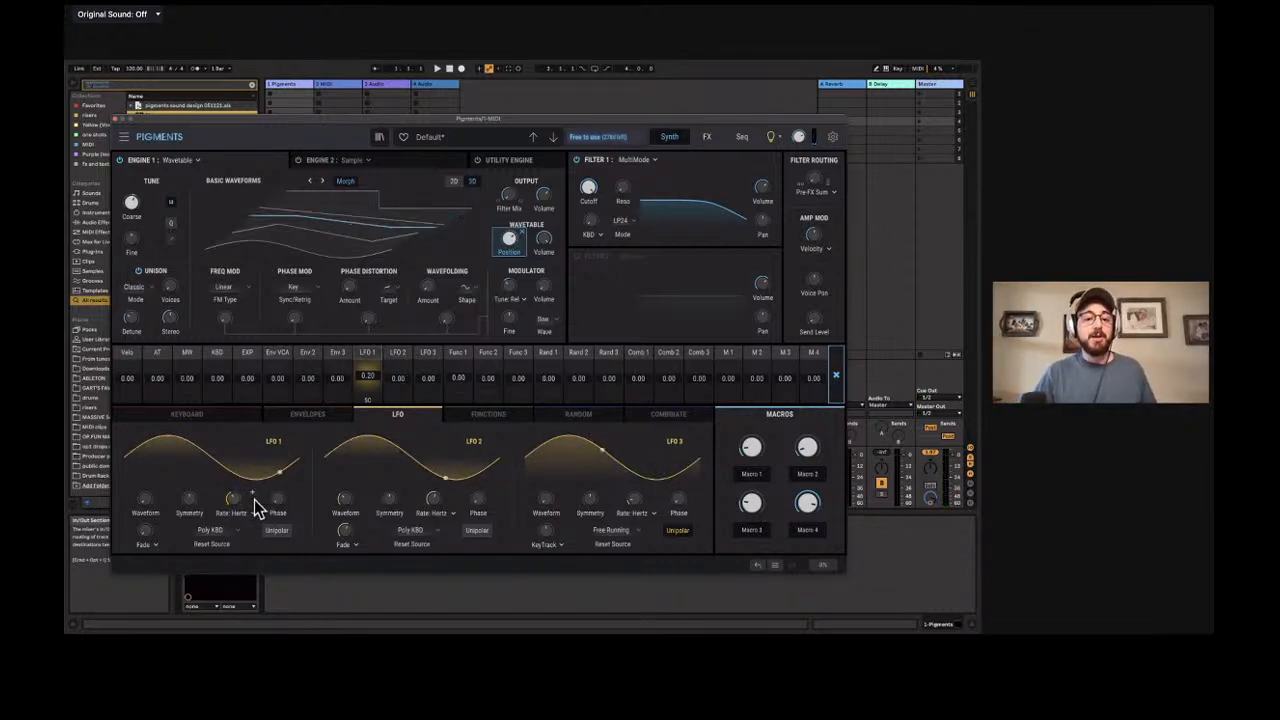
{"action": "mouse_move", "coordinate": [236, 503]}
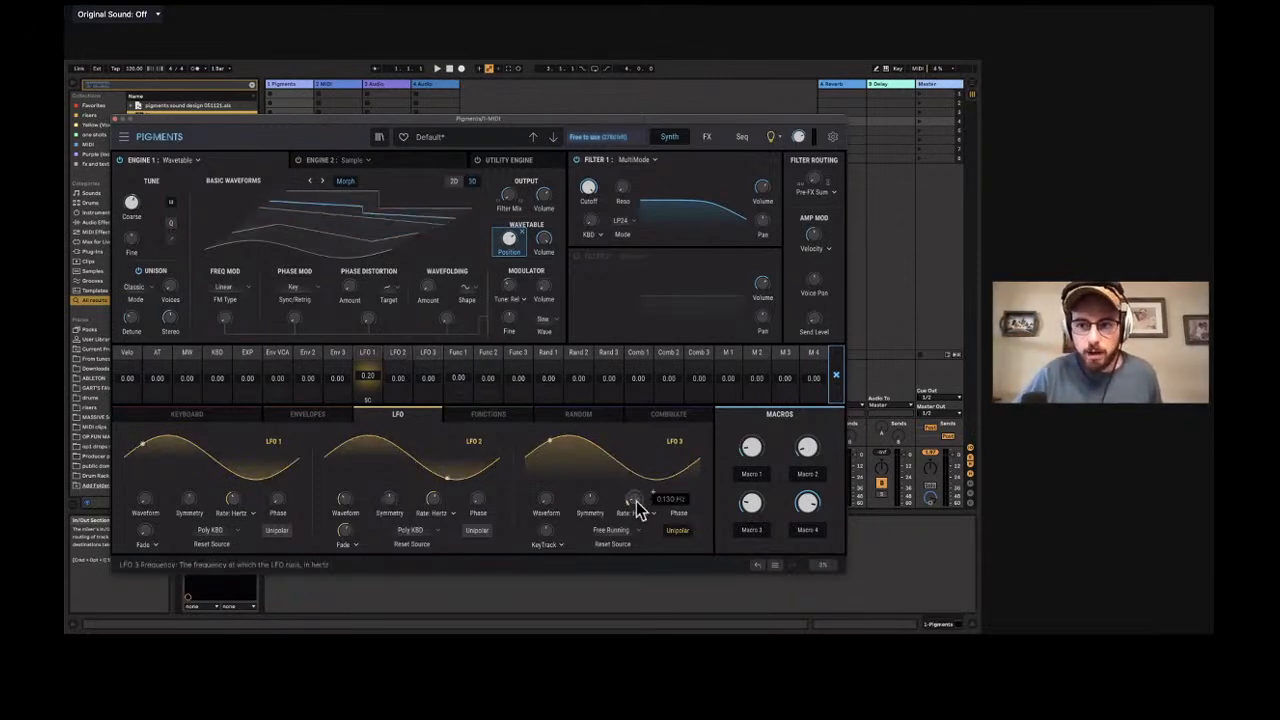
Try a very slow rate of 0.030 Hz on LFO 3, and raise its rate to about 1.87 Hz.
{"action": "left_click_drag", "start_coordinate": [635, 499], "coordinate": [635, 514]}
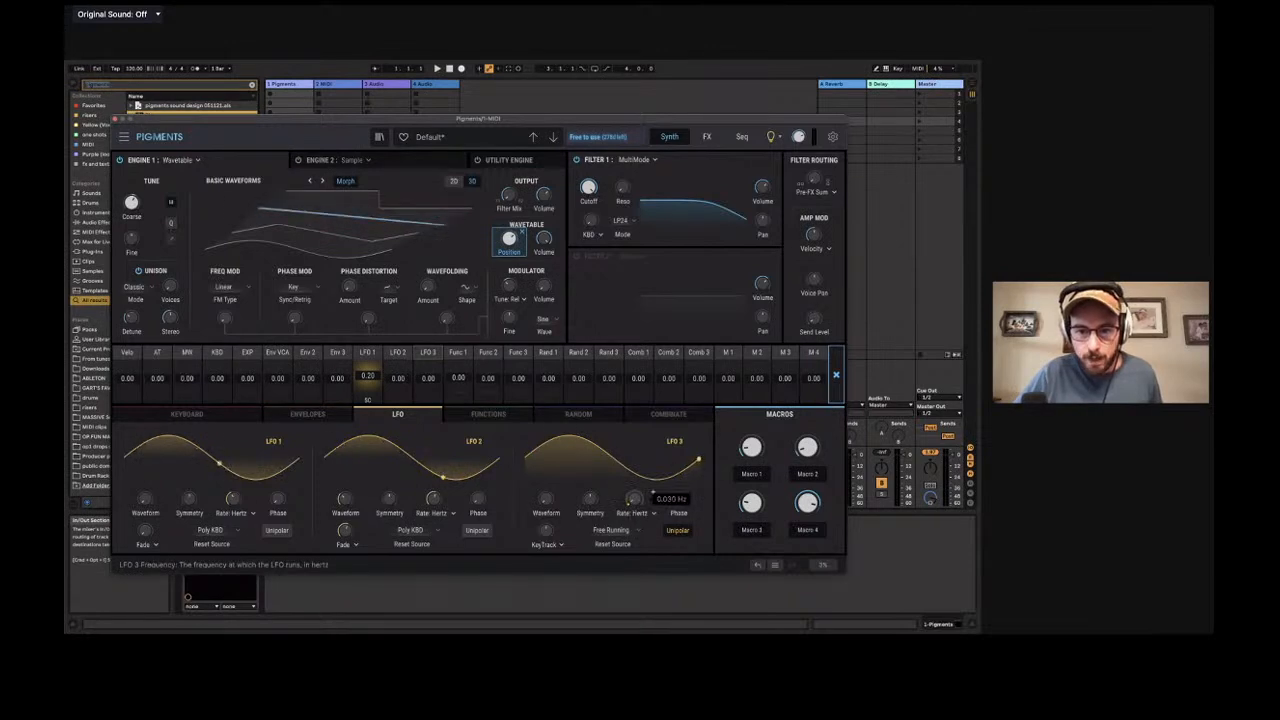
{"action": "left_click_drag", "start_coordinate": [634, 499], "coordinate": [634, 420]}
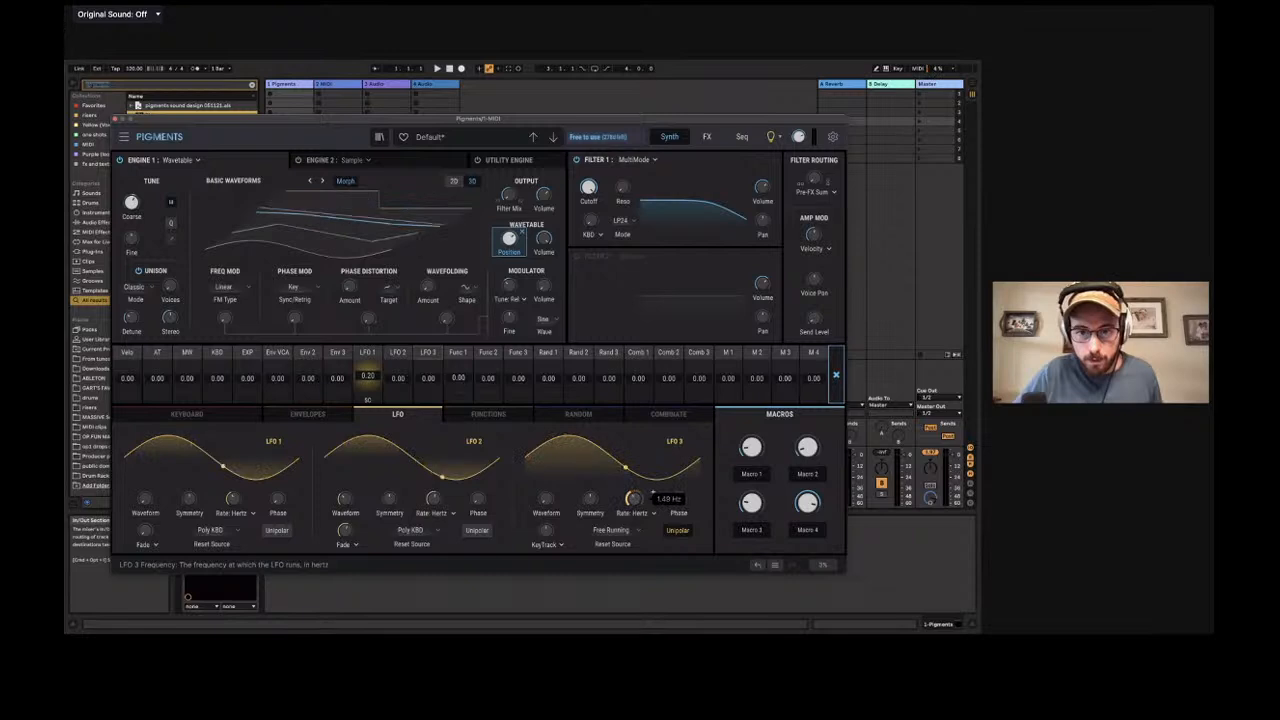
{"action": "left_click_drag", "start_coordinate": [634, 499], "coordinate": [634, 494]}
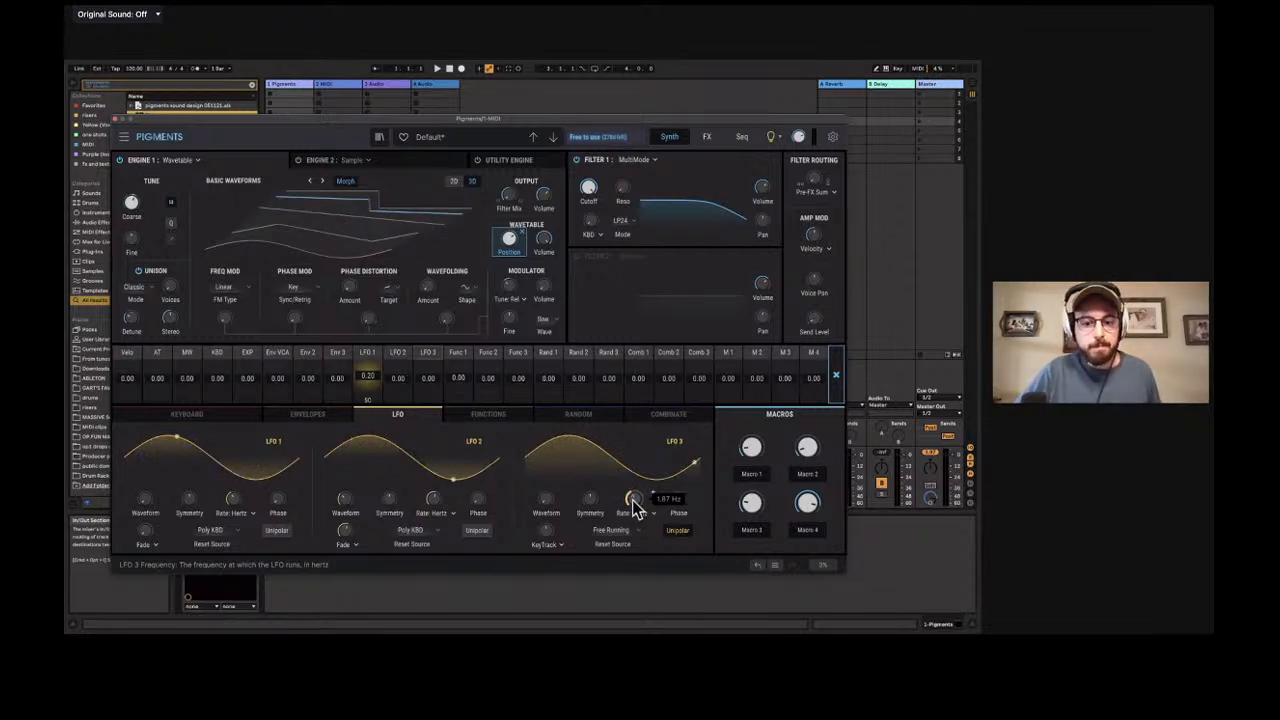
Modulate LFO 1's rate with LFO 3 at an amount of 0.19.
{"action": "left_click", "coordinate": [253, 502]}
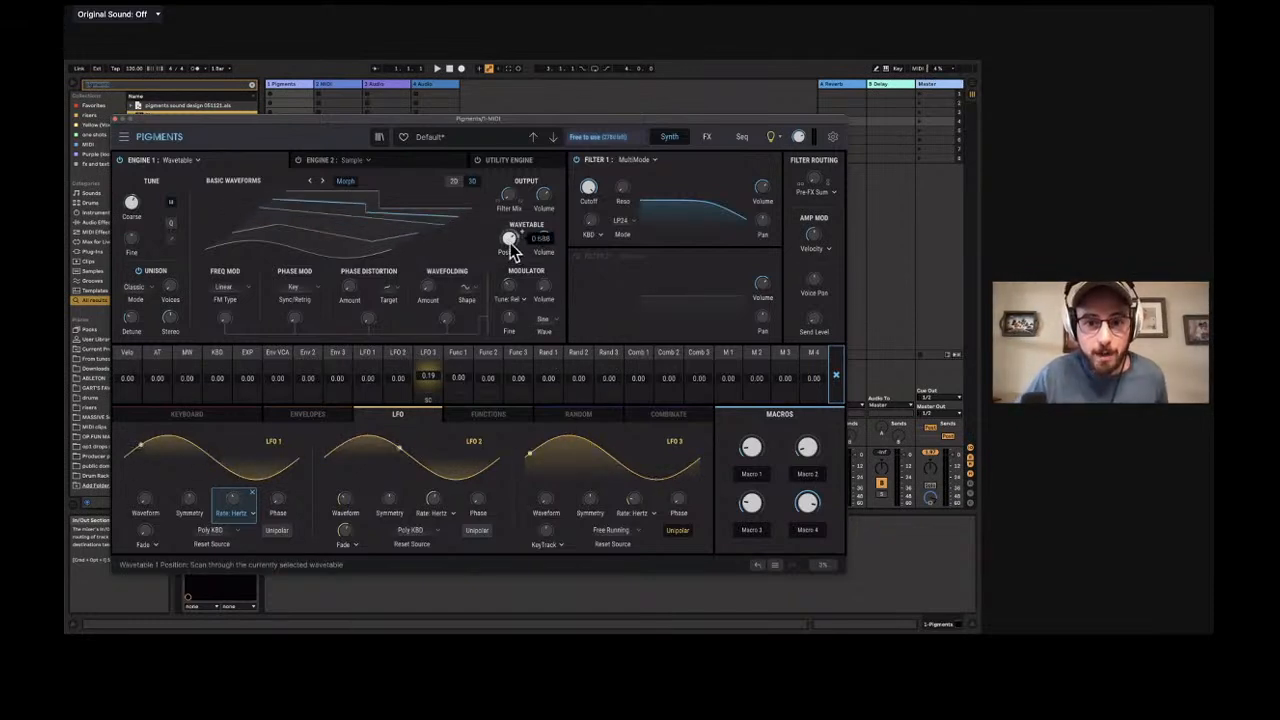
{"action": "mouse_move", "coordinate": [512, 245]}
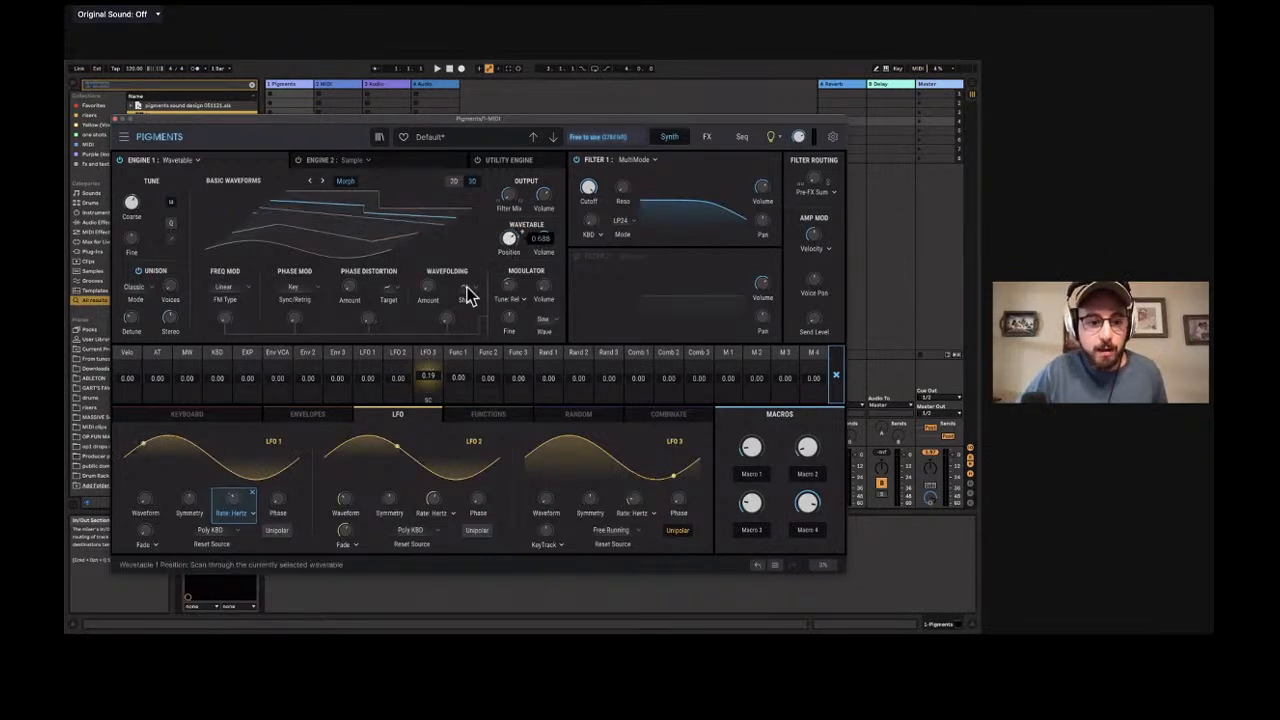
{"action": "mouse_move", "coordinate": [232, 502]}
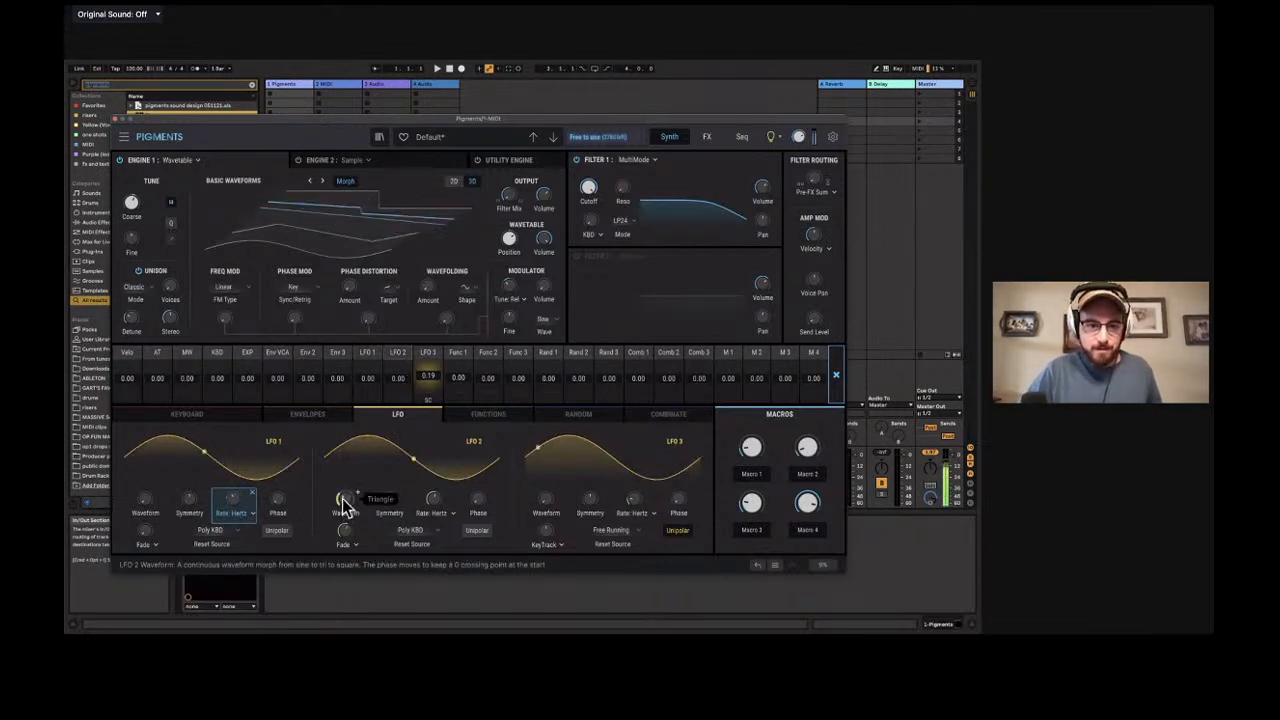
{"action": "mouse_move", "coordinate": [350, 497]}
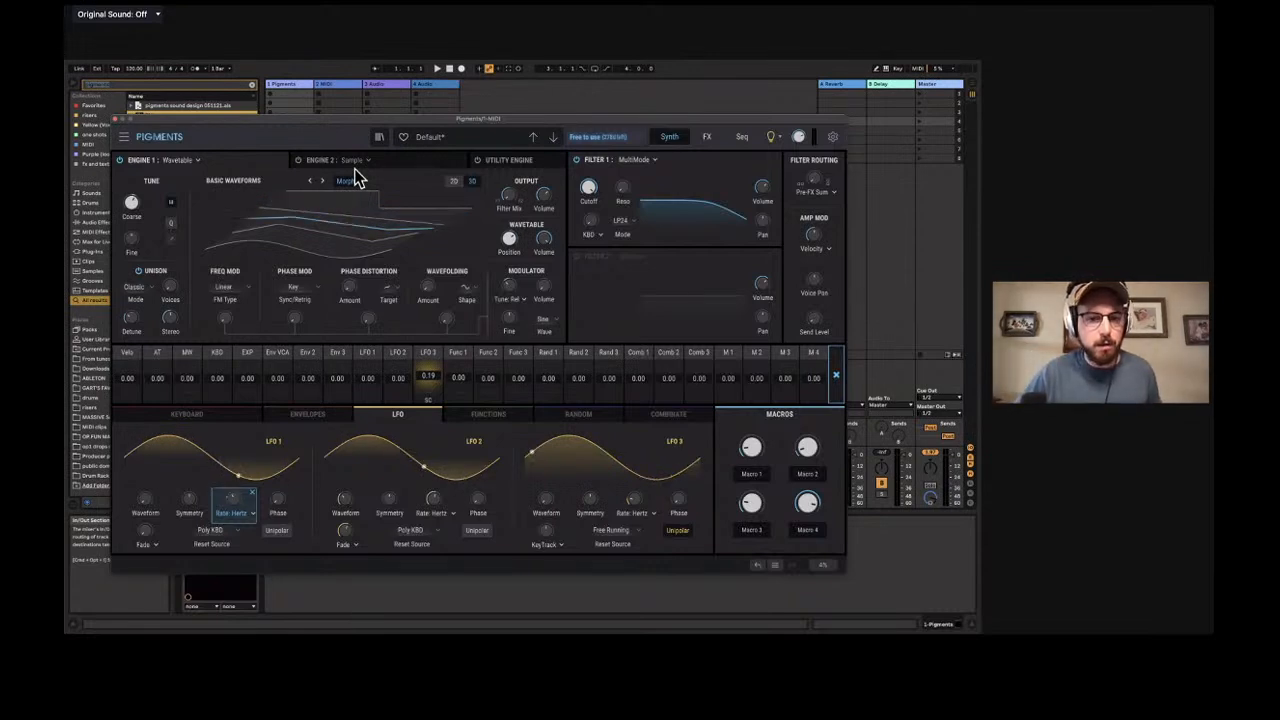
Compare Env VCA attack times between 1.0 ms and about 99 ms, and leave the attack slower than that.
{"action": "left_click", "coordinate": [315, 414]}
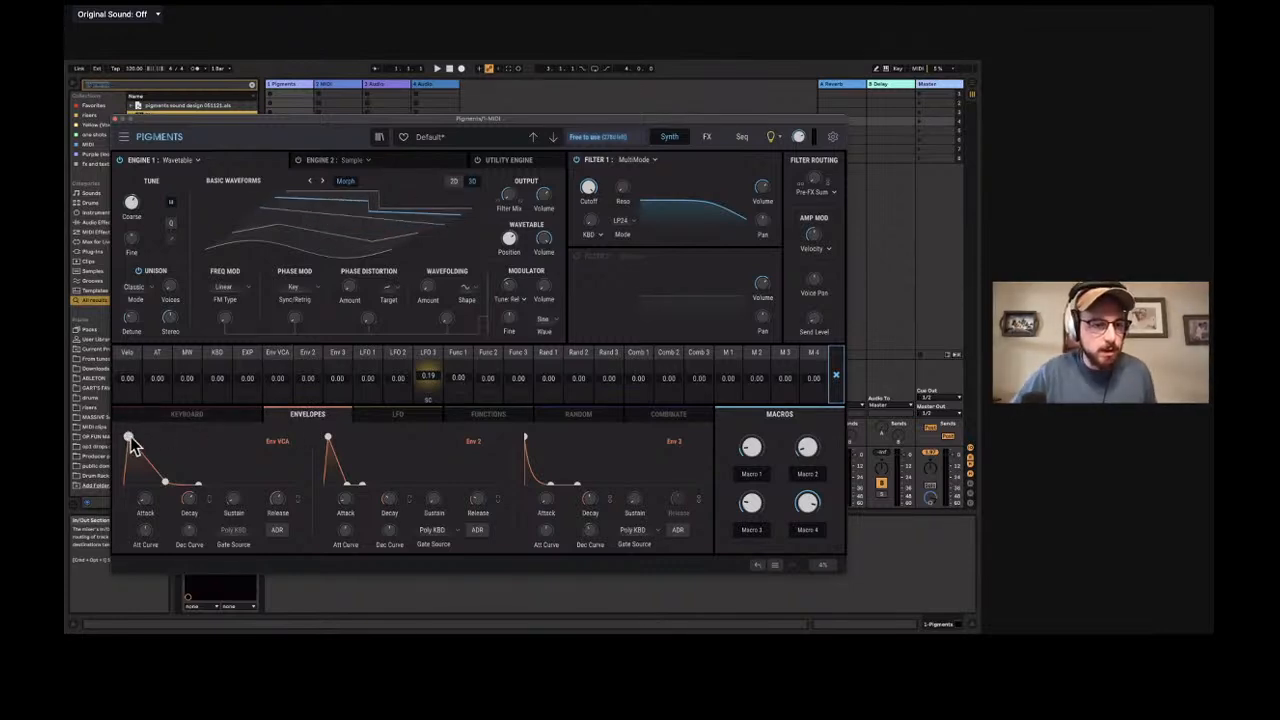
{"action": "mouse_move", "coordinate": [130, 443]}
{"action": "left_mouse_down"}
{"action": "mouse_move", "coordinate": [150, 441]}
{"action": "mouse_move", "coordinate": [134, 443]}
{"action": "left_mouse_up"}
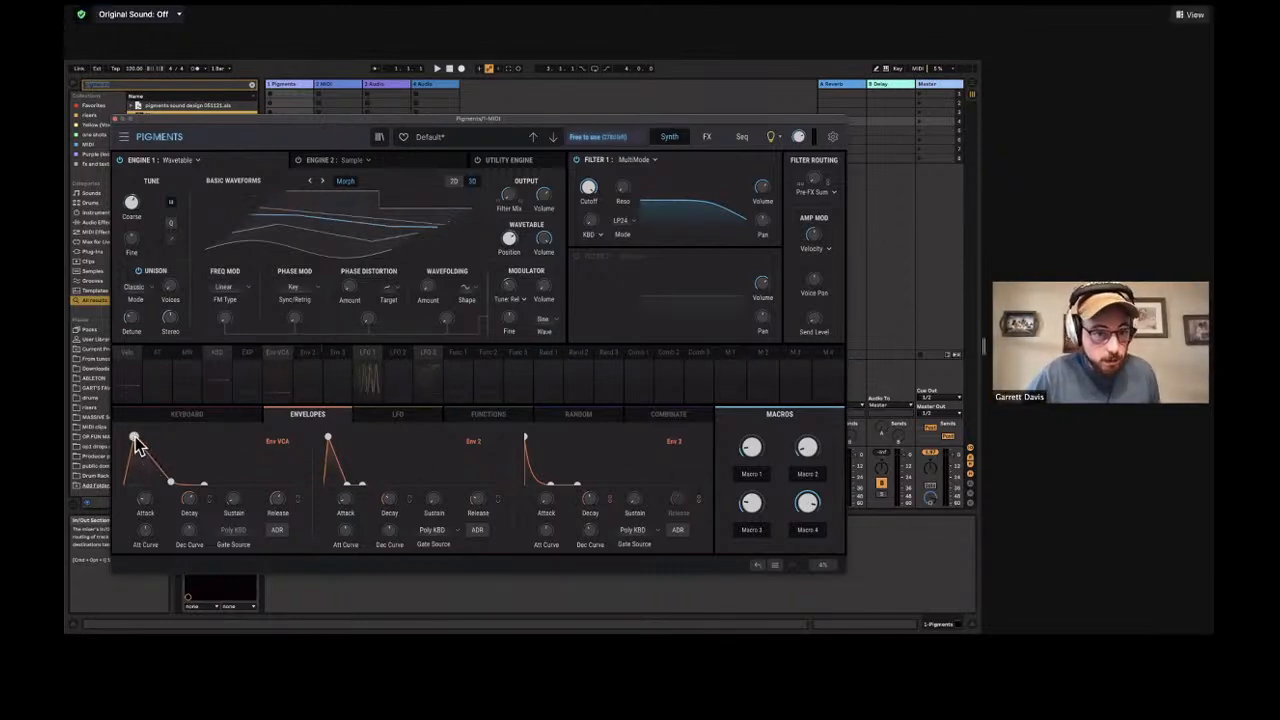
{"action": "left_click_drag", "start_coordinate": [135, 438], "coordinate": [138, 438]}
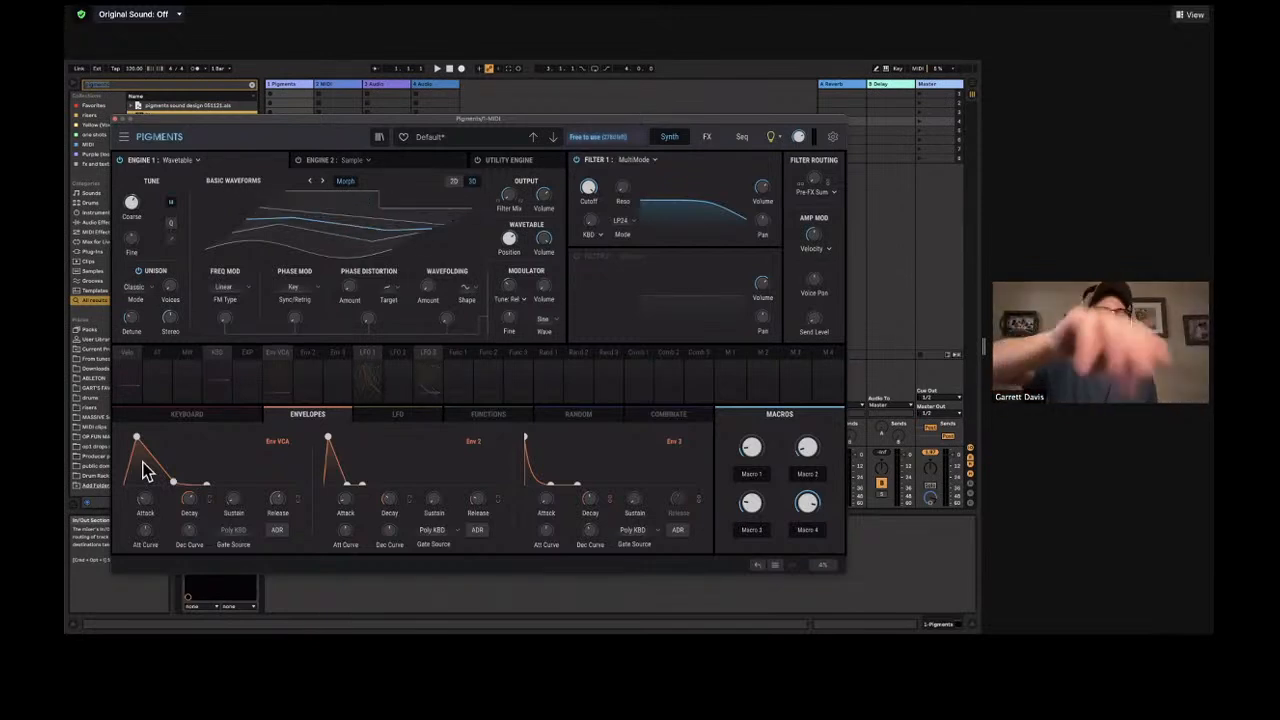
{"action": "mouse_move", "coordinate": [138, 440]}
{"action": "left_mouse_down"}
{"action": "mouse_move", "coordinate": [119, 438]}
{"action": "mouse_move", "coordinate": [132, 437]}
{"action": "left_mouse_up"}
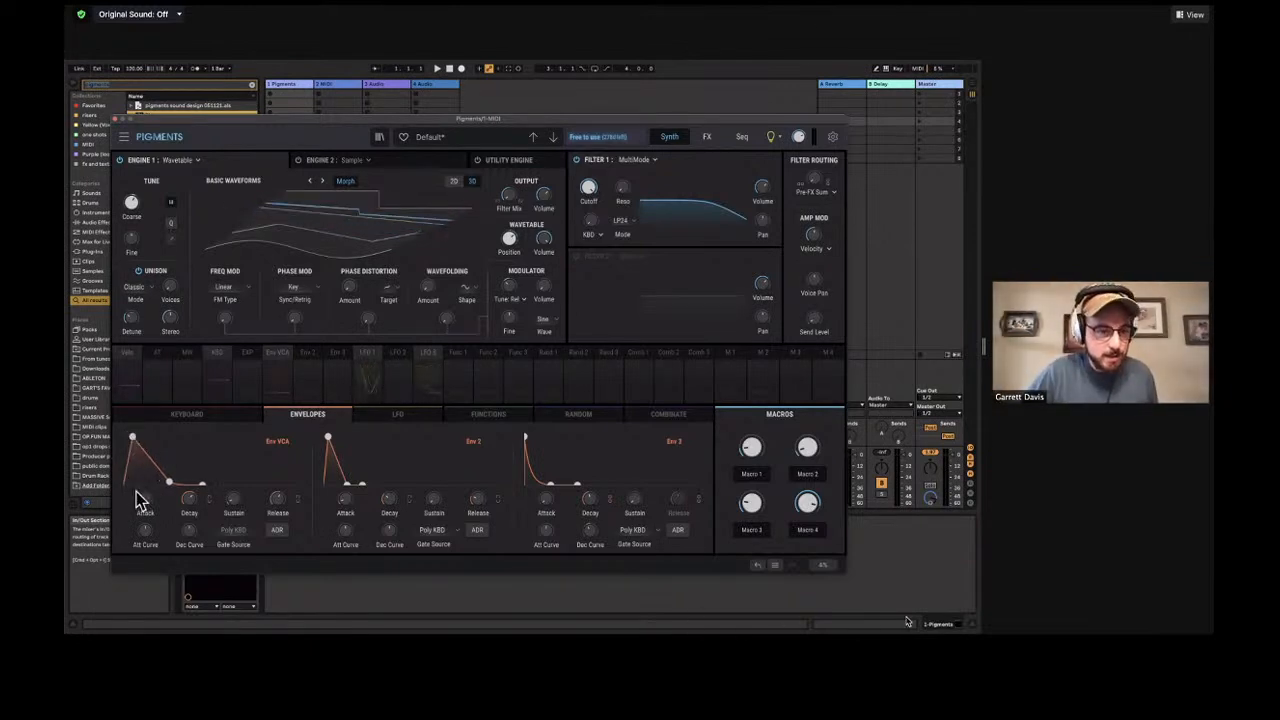
{"action": "left_click_drag", "start_coordinate": [143, 508], "coordinate": [144, 504]}
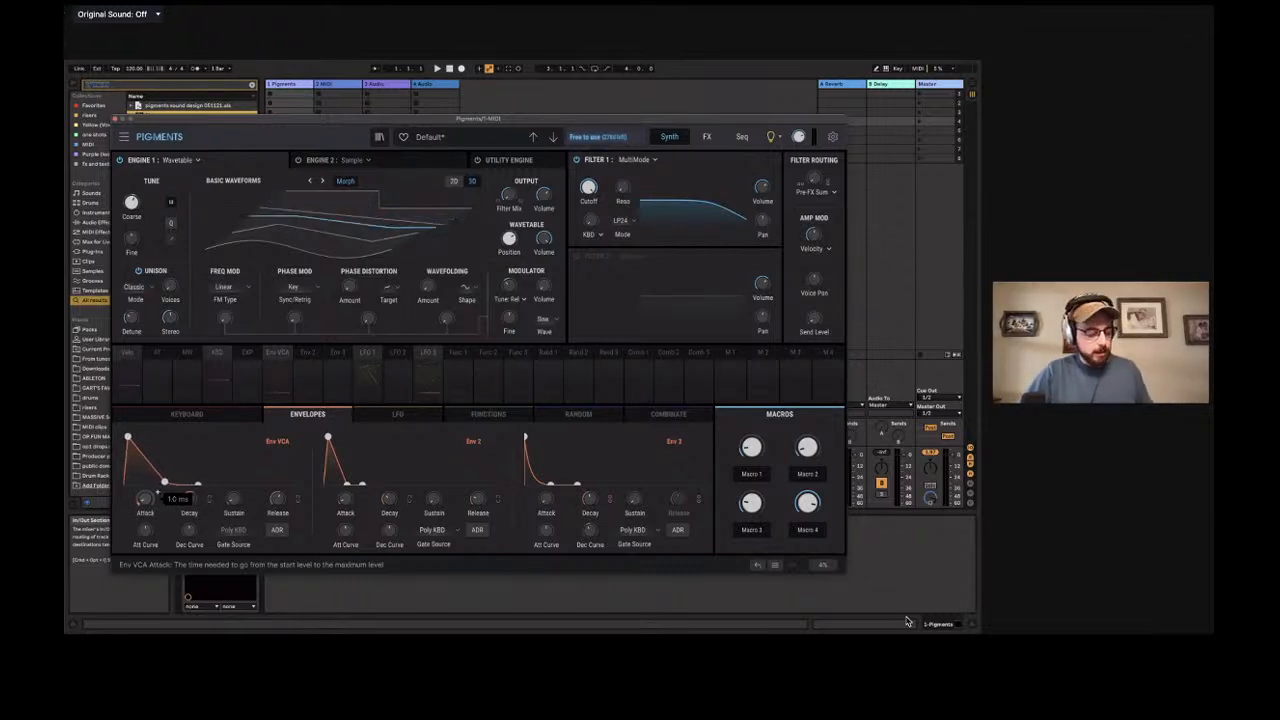
{"action": "left_click_drag", "start_coordinate": [144, 504], "coordinate": [144, 498]}
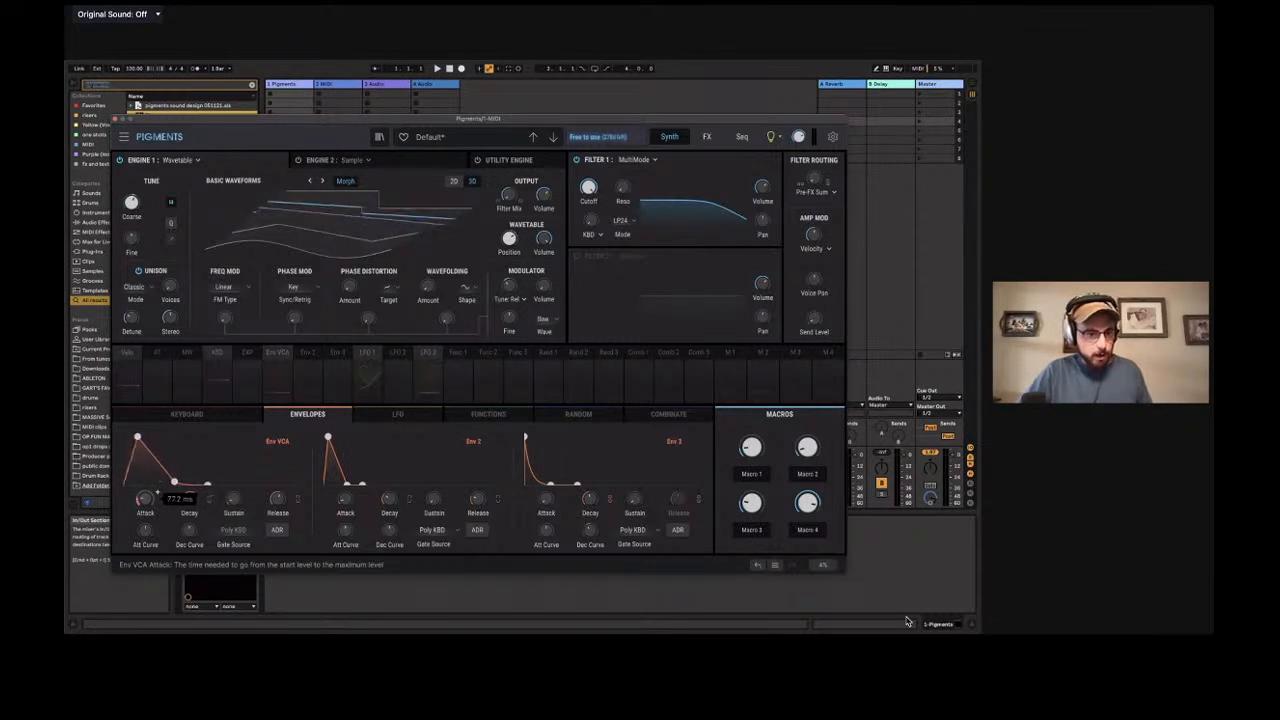
{"action": "left_click_drag", "start_coordinate": [144, 498], "coordinate": [145, 510]}
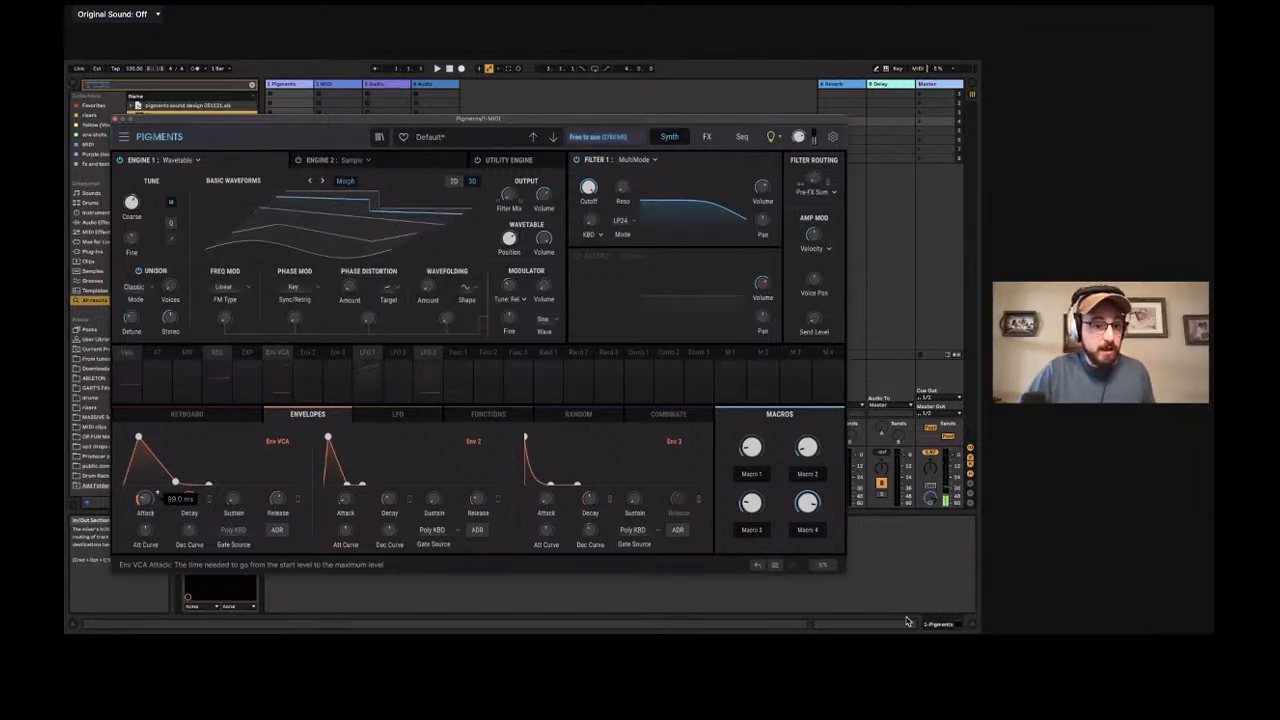
{"action": "left_click_drag", "start_coordinate": [144, 498], "coordinate": [144, 486]}
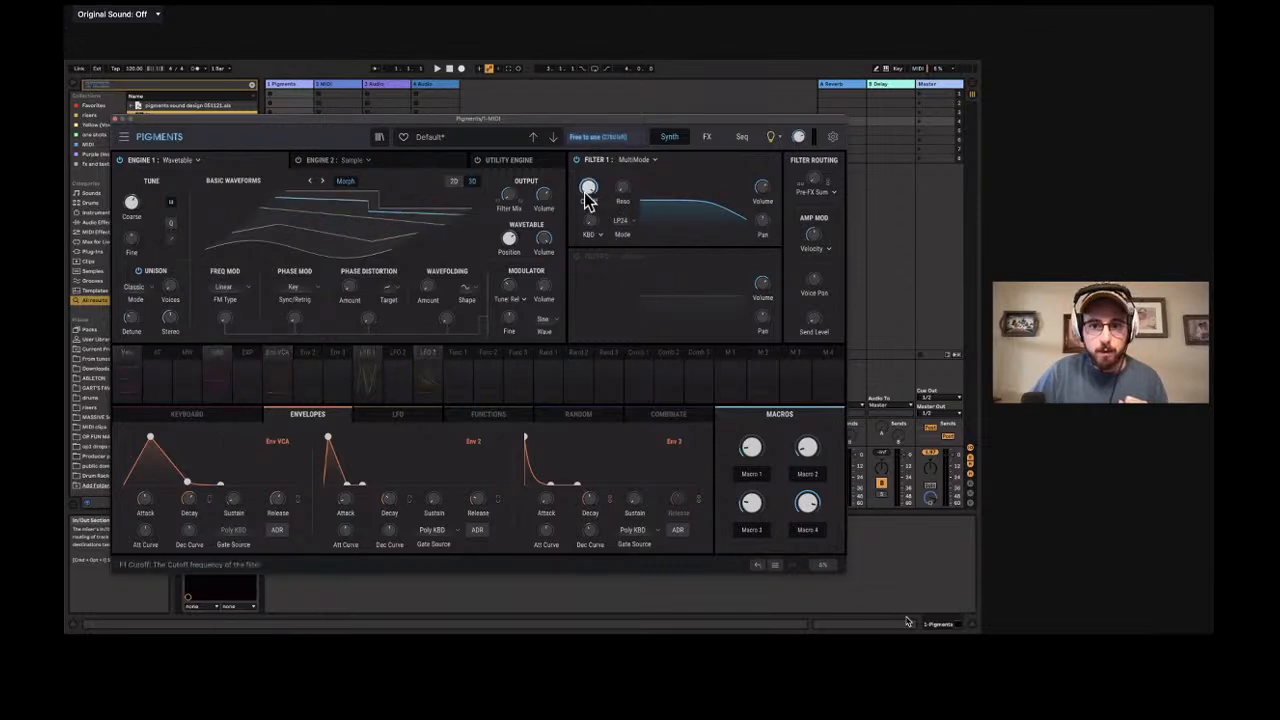
Sweep Filter 1's cutoff down to about 1205 Hz and settle it at a somewhat higher frequency.
{"action": "mouse_move", "coordinate": [587, 197]}
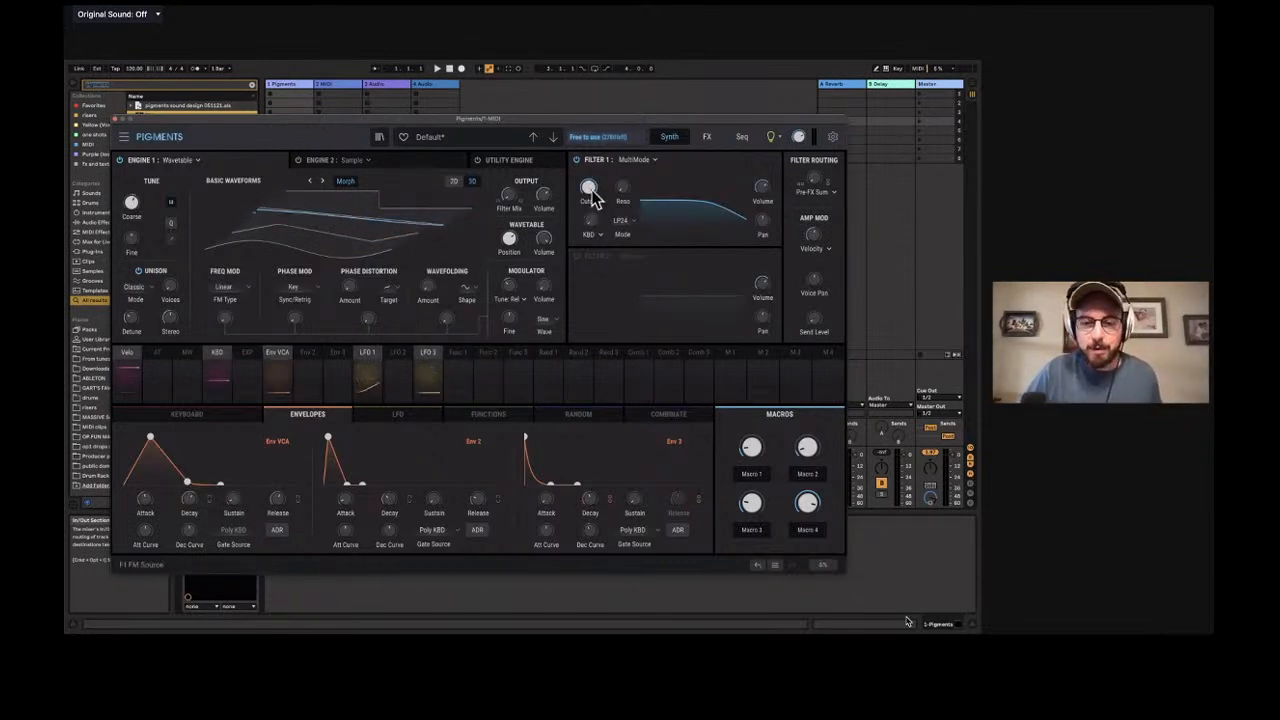
{"action": "left_click_drag", "start_coordinate": [592, 189], "coordinate": [593, 245]}
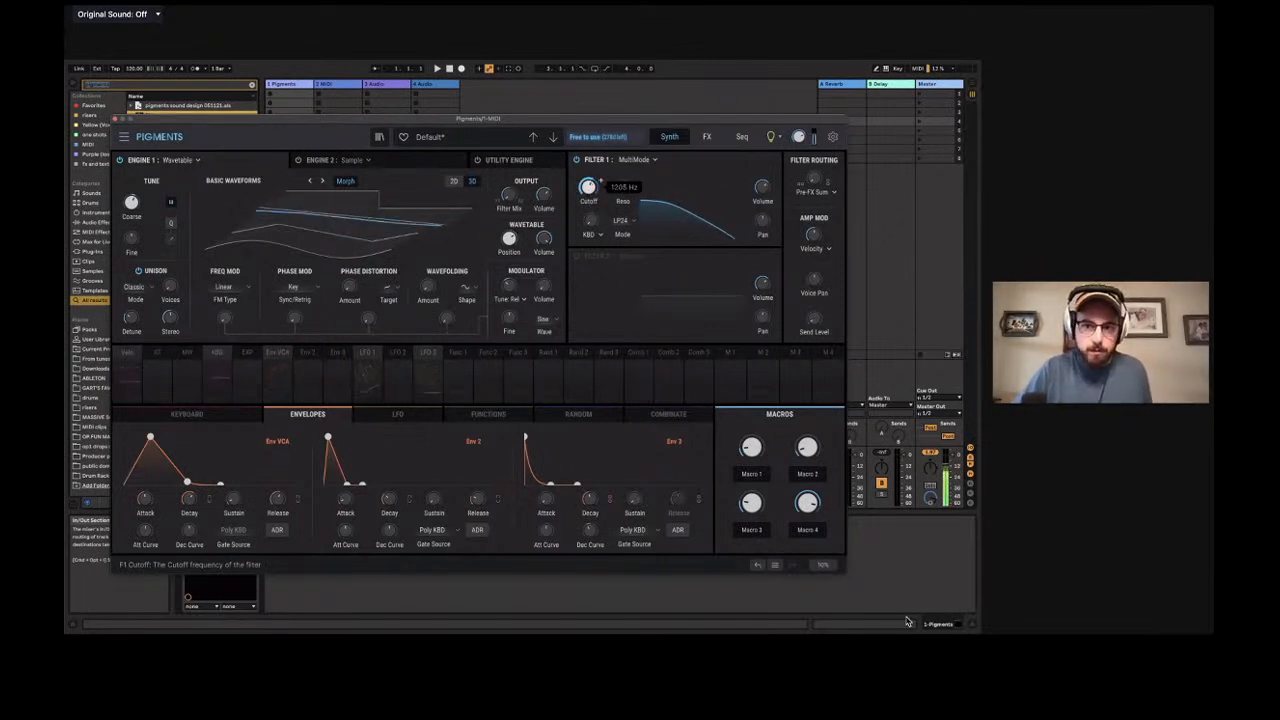
{"action": "left_click_drag", "start_coordinate": [592, 200], "coordinate": [592, 232]}
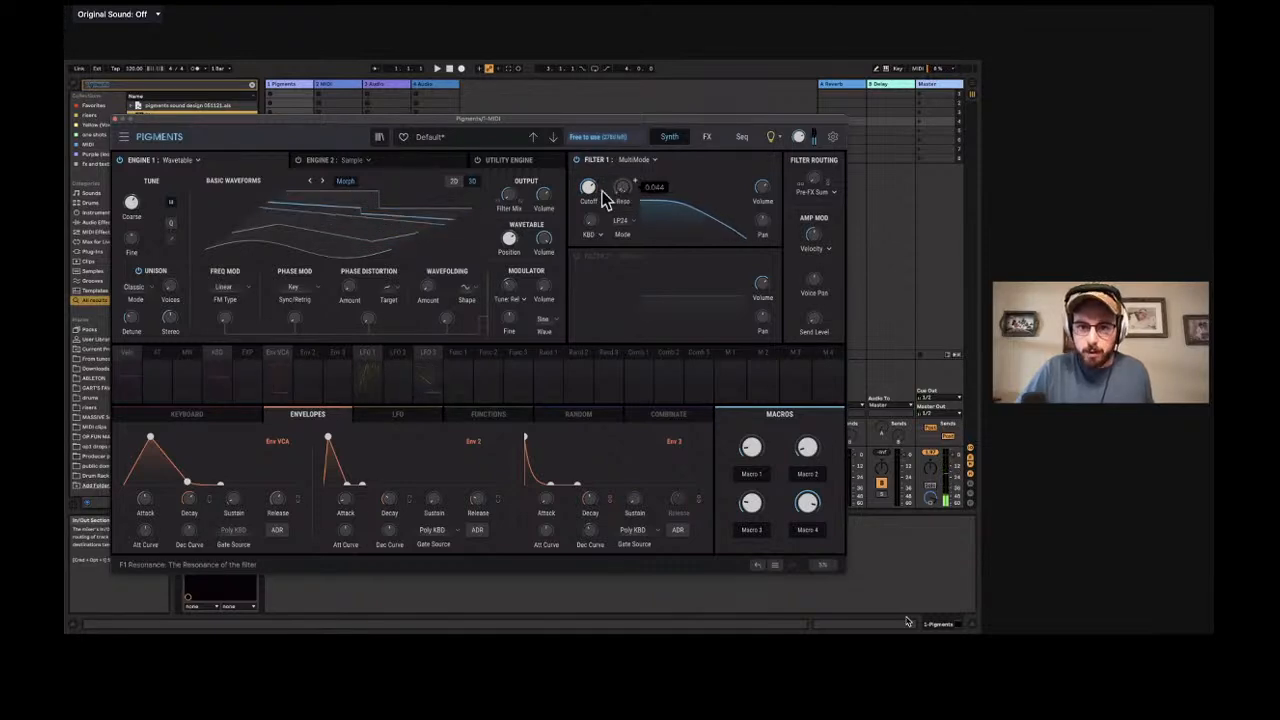
{"action": "mouse_move", "coordinate": [592, 190]}
{"action": "left_mouse_down"}
{"action": "mouse_move", "coordinate": [622, 185]}
{"action": "mouse_move", "coordinate": [584, 174]}
{"action": "mouse_move", "coordinate": [584, 188]}
{"action": "left_mouse_up"}
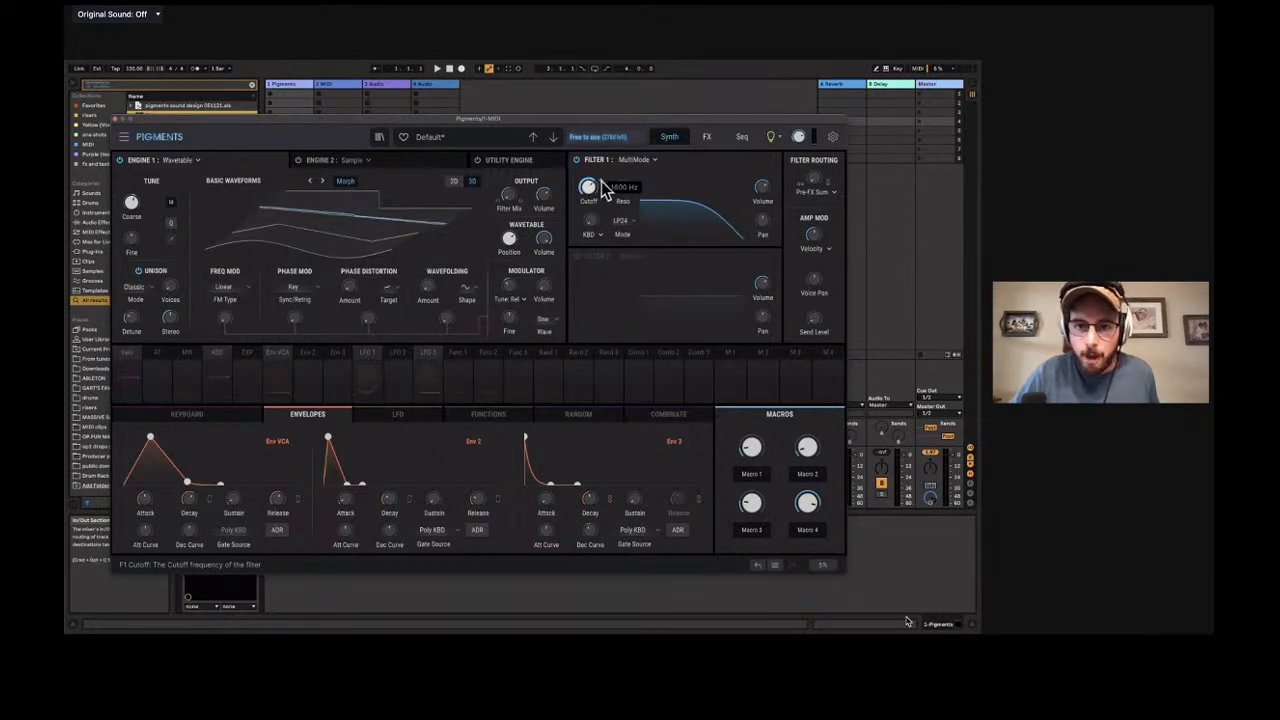
Modulate Filter 1's cutoff with Env VCA, trying an amount of 0.24 and raising it to 0.30.
{"action": "left_click", "coordinate": [601, 184]}
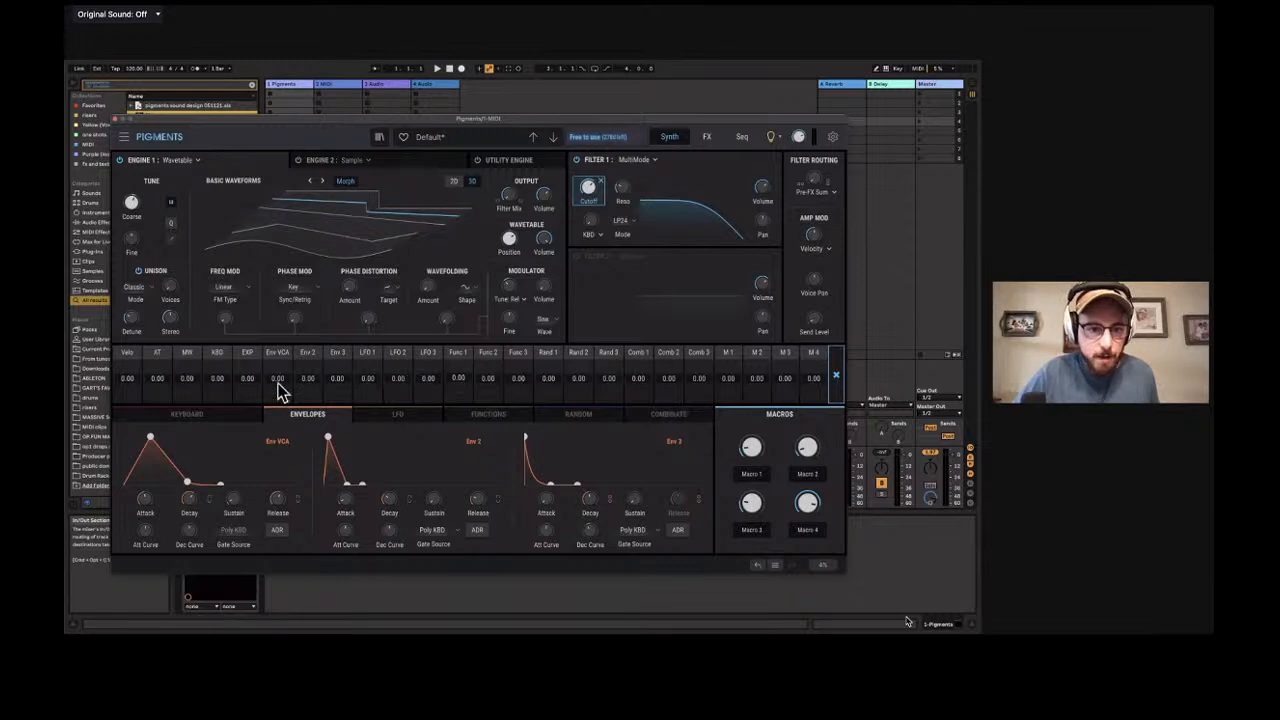
{"action": "left_click_drag", "start_coordinate": [277, 378], "coordinate": [277, 362]}
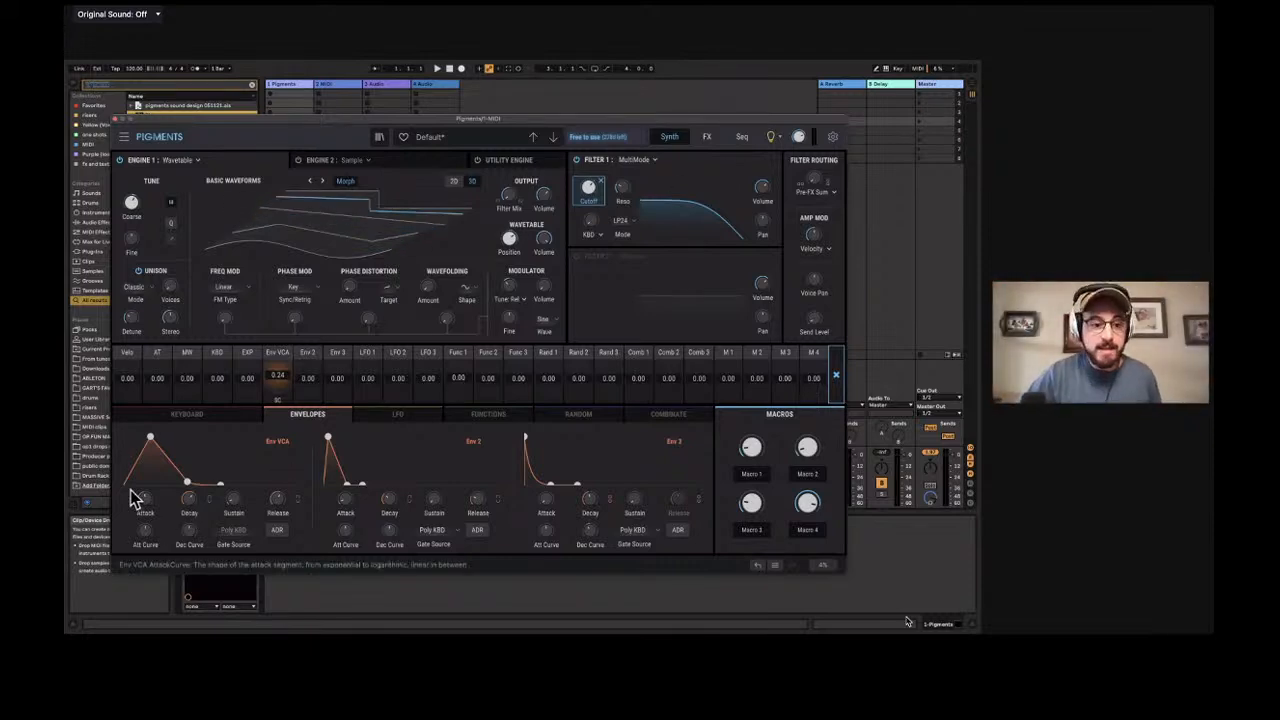
{"action": "mouse_move", "coordinate": [145, 512]}
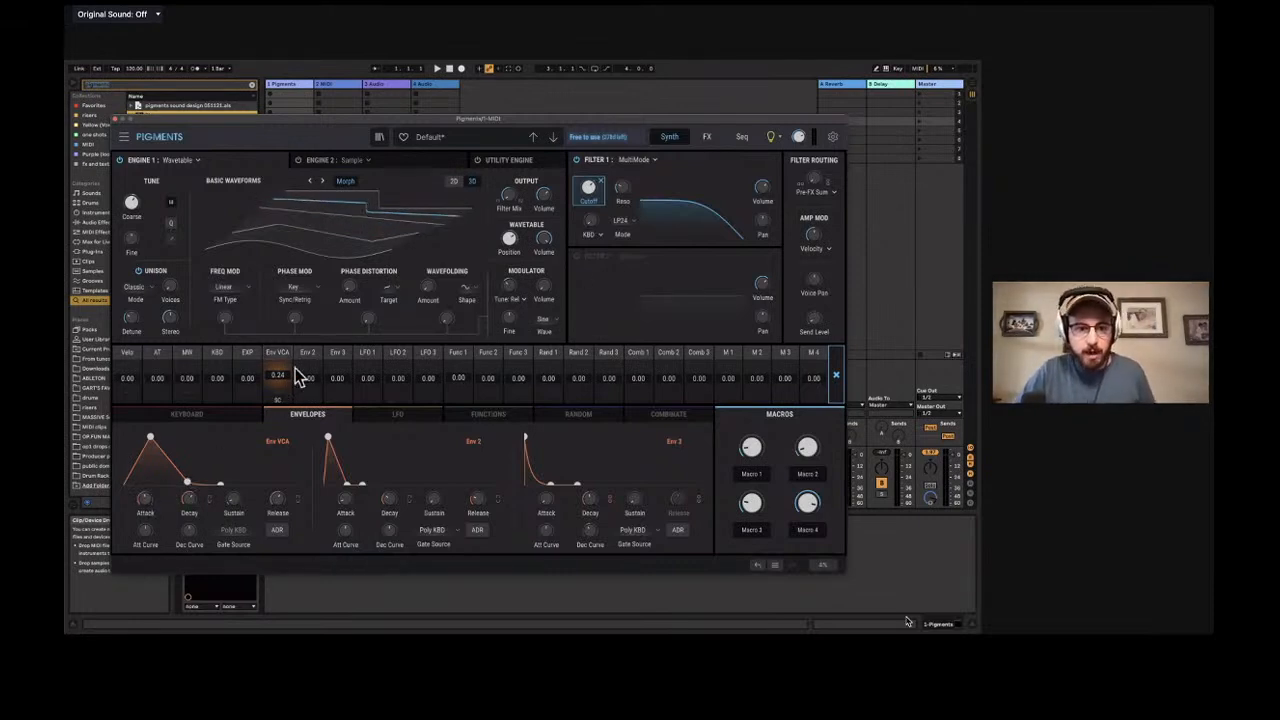
{"action": "left_click_drag", "start_coordinate": [280, 376], "coordinate": [280, 349]}
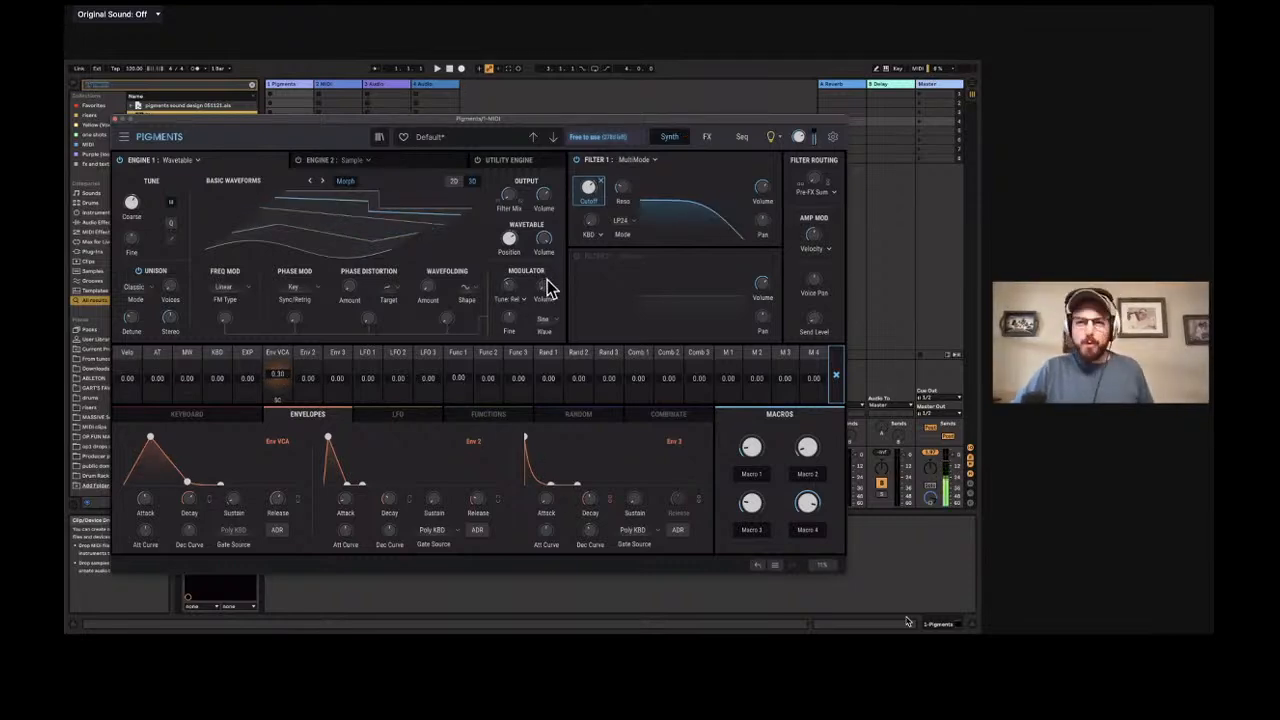
{"action": "mouse_move", "coordinate": [552, 285]}
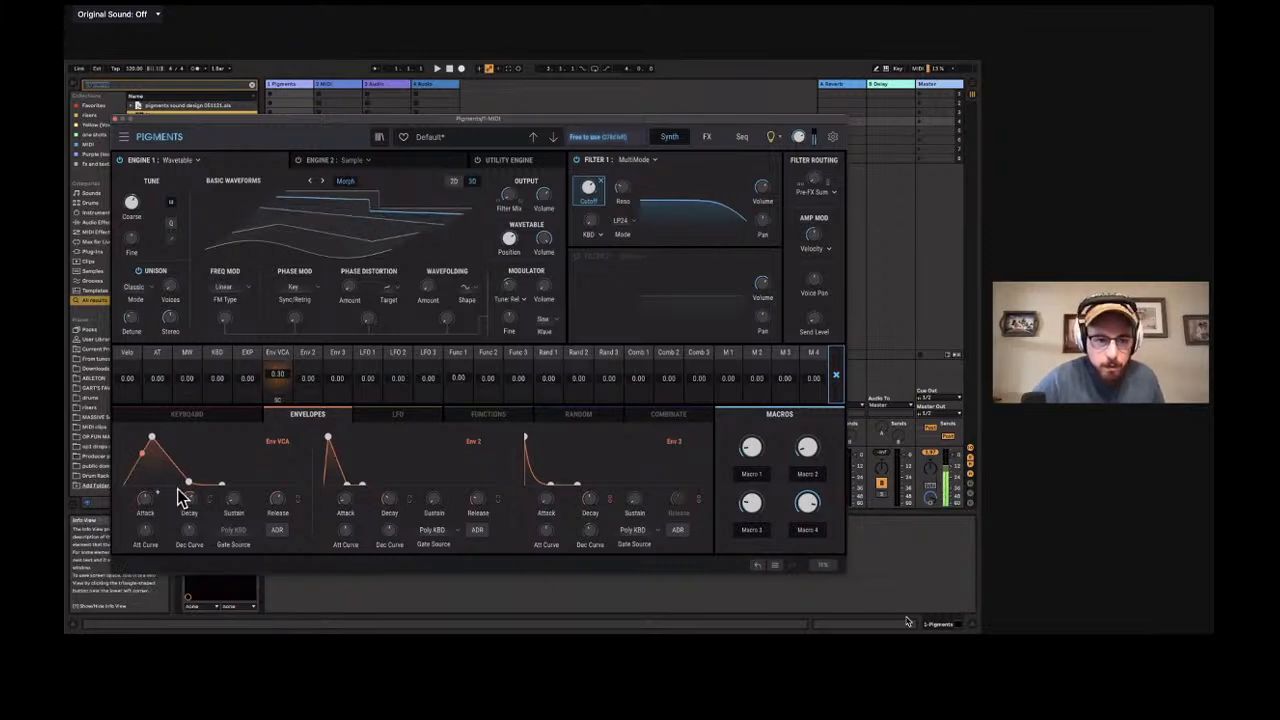
Lower Filter 1's cutoff further and increase its Env VCA modulation amount to 0.50.
{"action": "left_click_drag", "start_coordinate": [588, 188], "coordinate": [588, 209]}
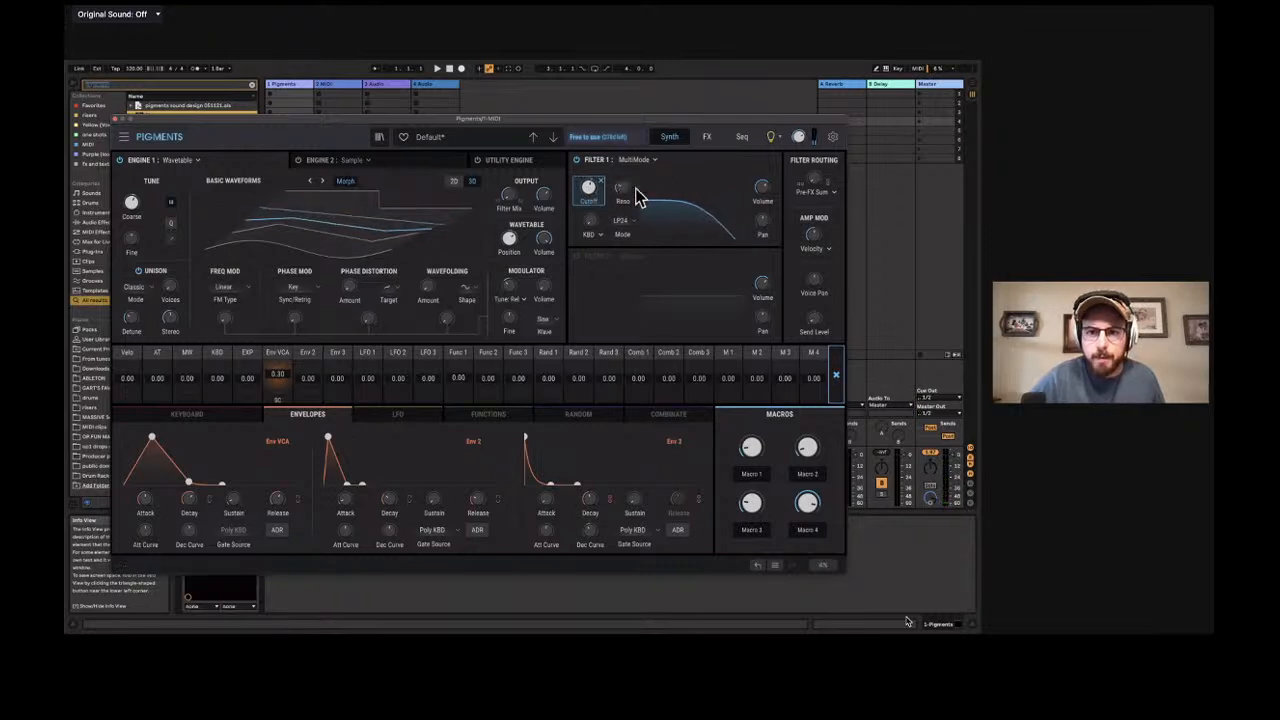
{"action": "mouse_move", "coordinate": [624, 190]}
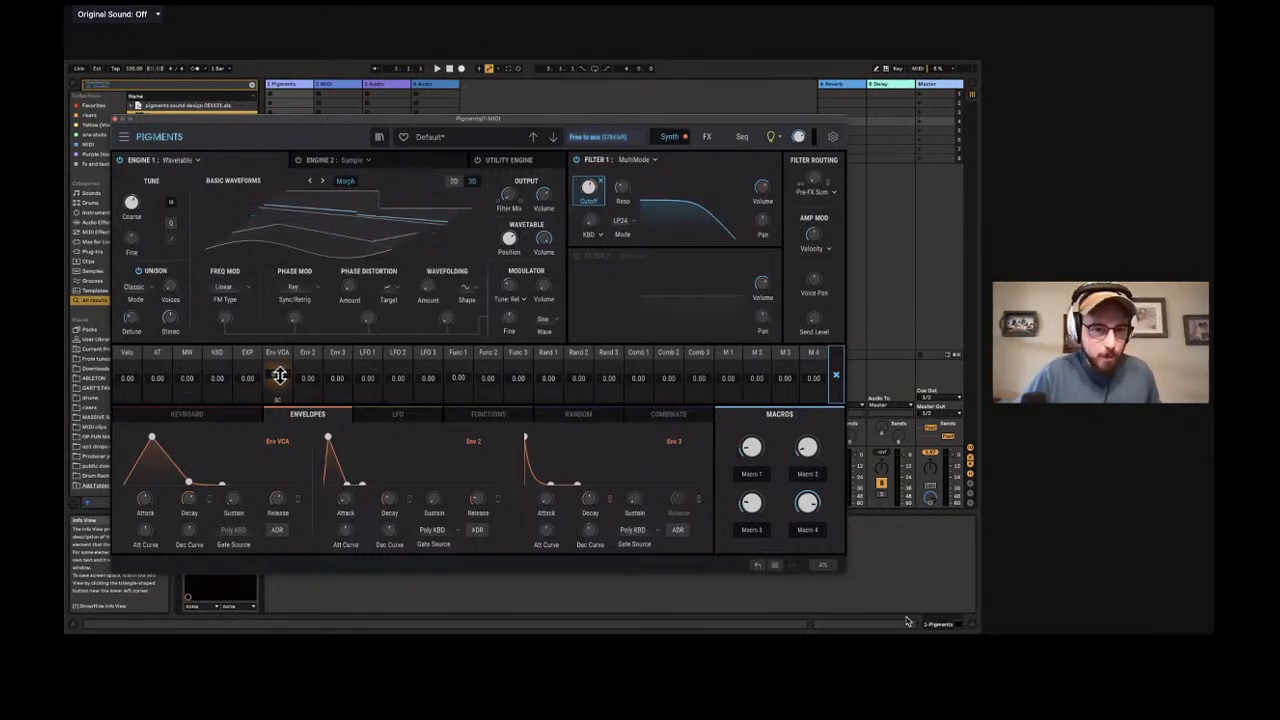
{"action": "left_click_drag", "start_coordinate": [279, 375], "coordinate": [279, 351]}
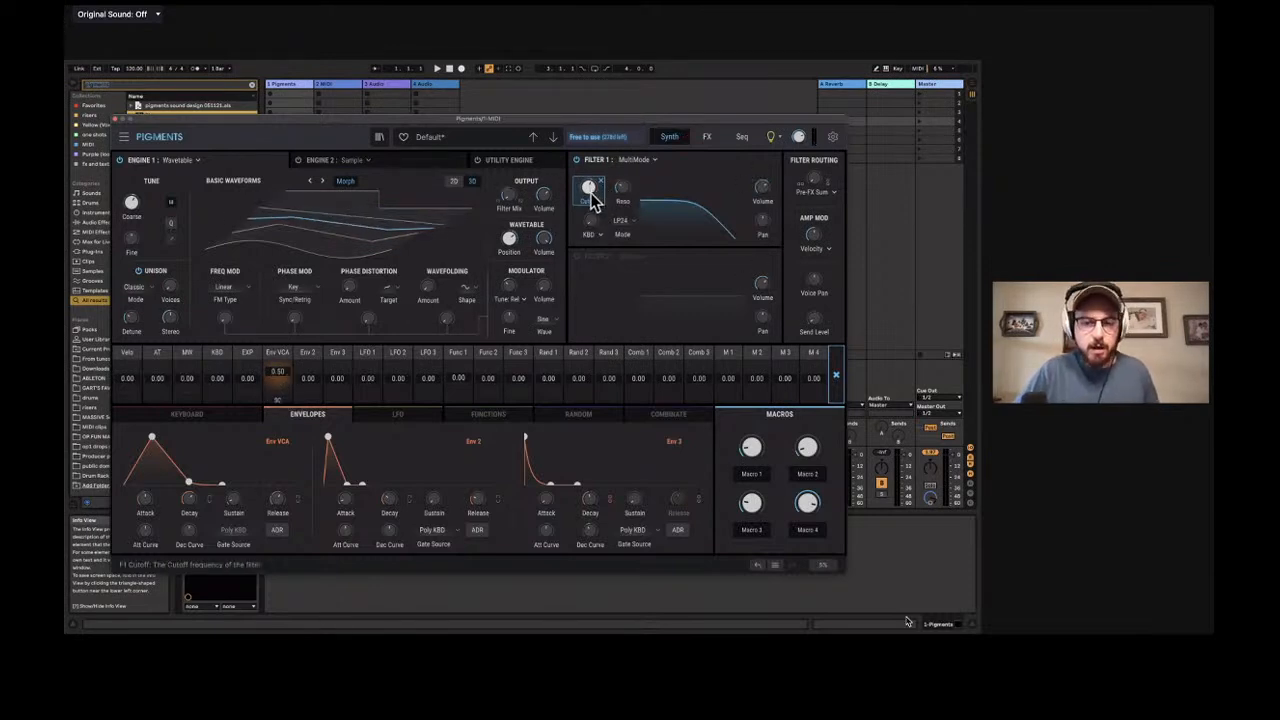
{"action": "scroll", "coordinate": [588, 197], "scroll_direction": "up", "scroll_amount": 5}
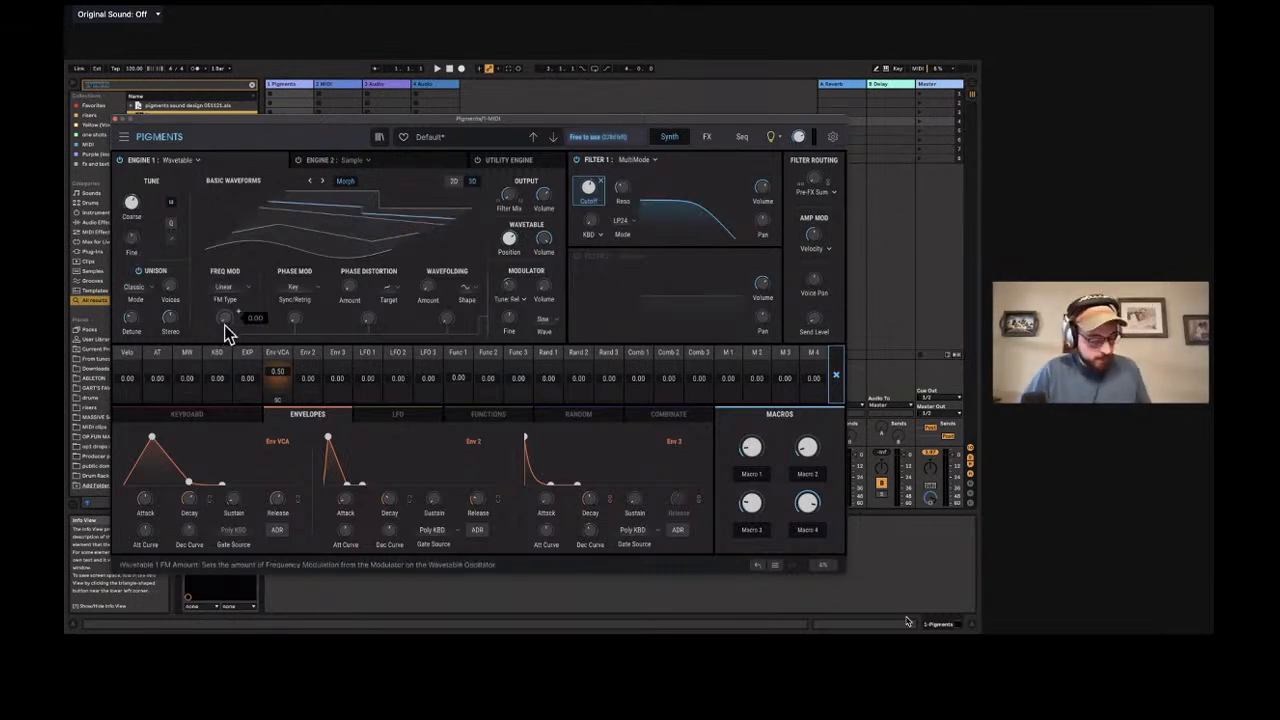
Adjust Engine 1's Freq Mod amount and modulate it with LFO 2 at an amount of 0.10.
{"action": "mouse_move", "coordinate": [224, 325]}
{"action": "left_mouse_down"}
{"action": "mouse_move", "coordinate": [224, 290]}
{"action": "mouse_move", "coordinate": [224, 320]}
{"action": "left_mouse_up"}
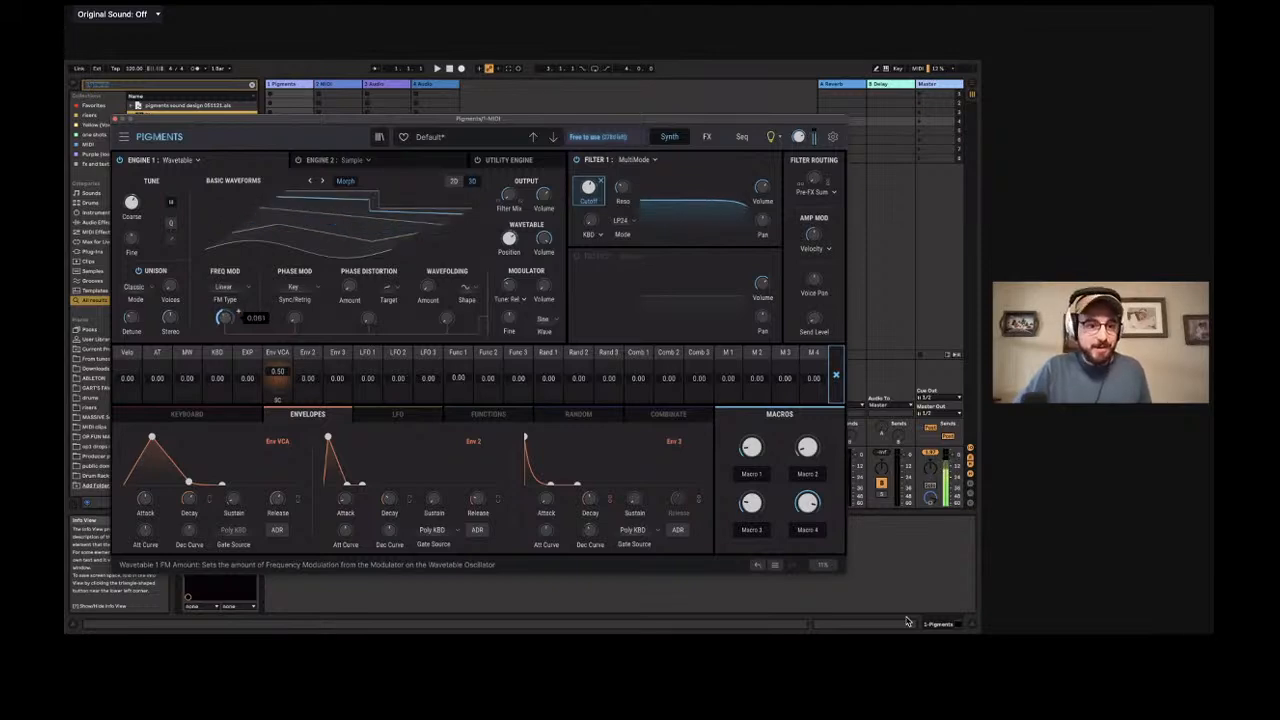
{"action": "left_click_drag", "start_coordinate": [224, 320], "coordinate": [224, 315]}
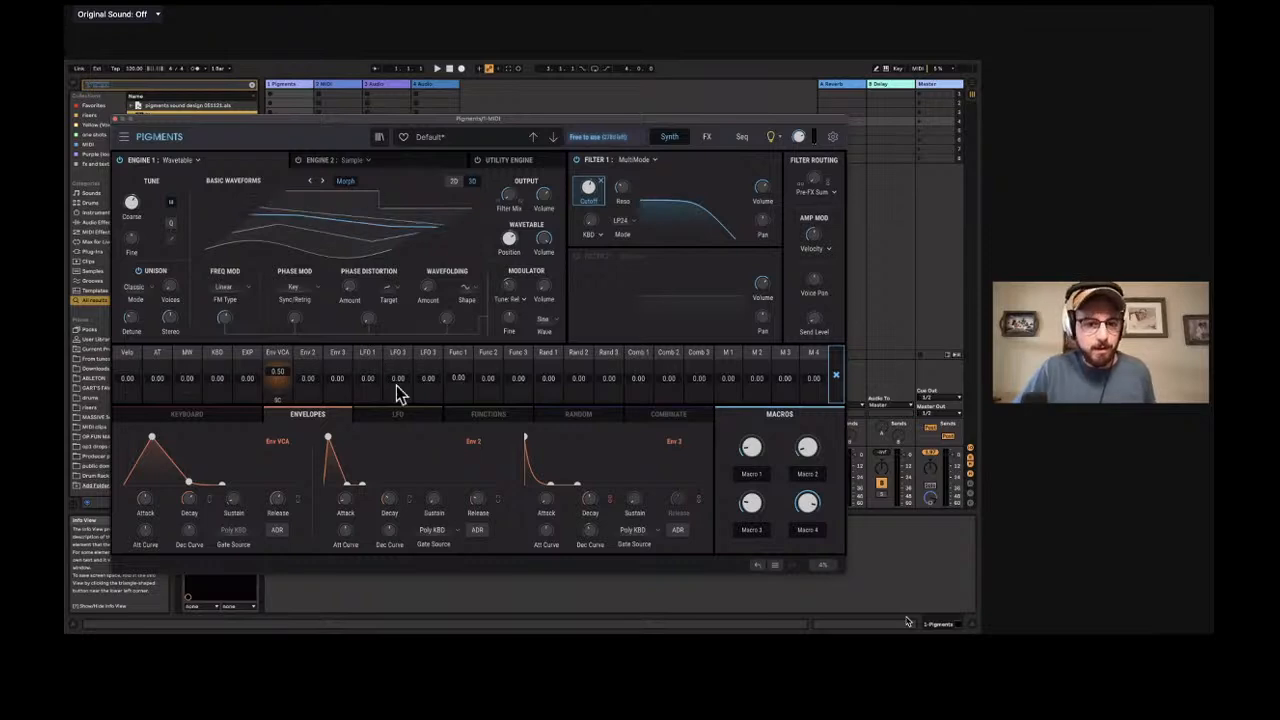
{"action": "left_click", "coordinate": [398, 416]}
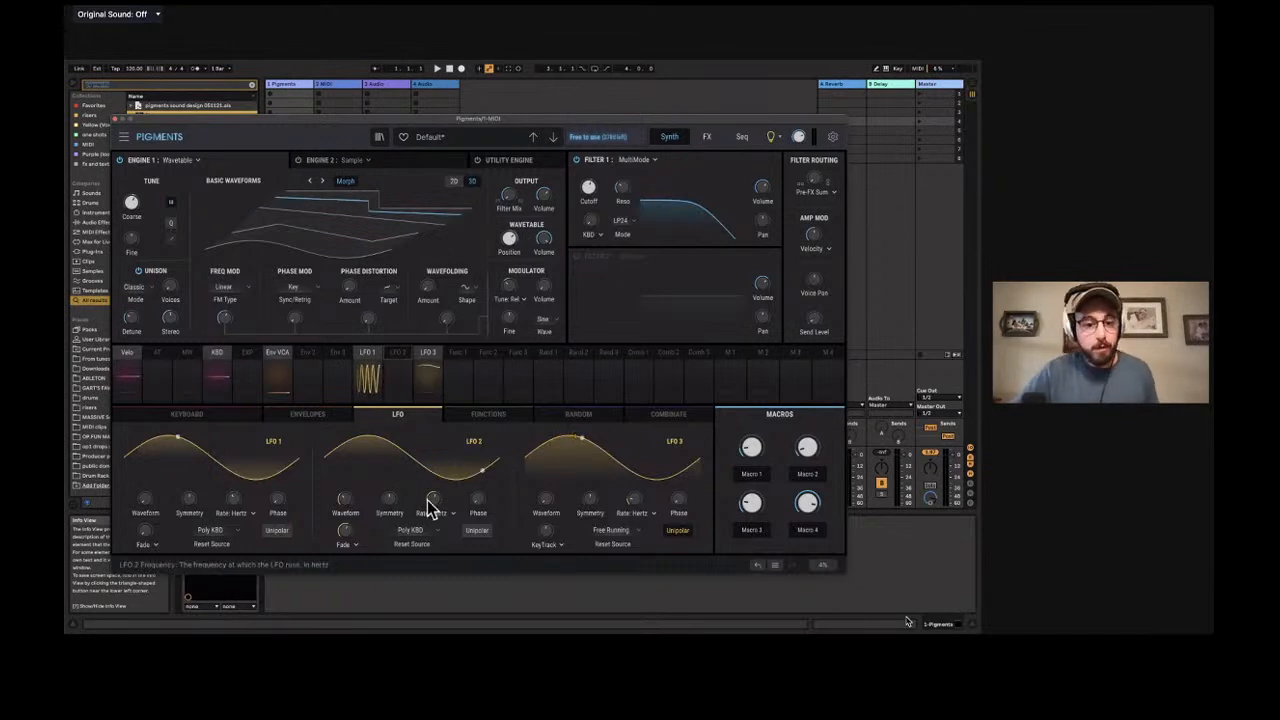
{"action": "mouse_move", "coordinate": [394, 503]}
{"action": "left_mouse_down"}
{"action": "mouse_move", "coordinate": [394, 475]}
{"action": "mouse_move", "coordinate": [400, 508]}
{"action": "left_mouse_up"}
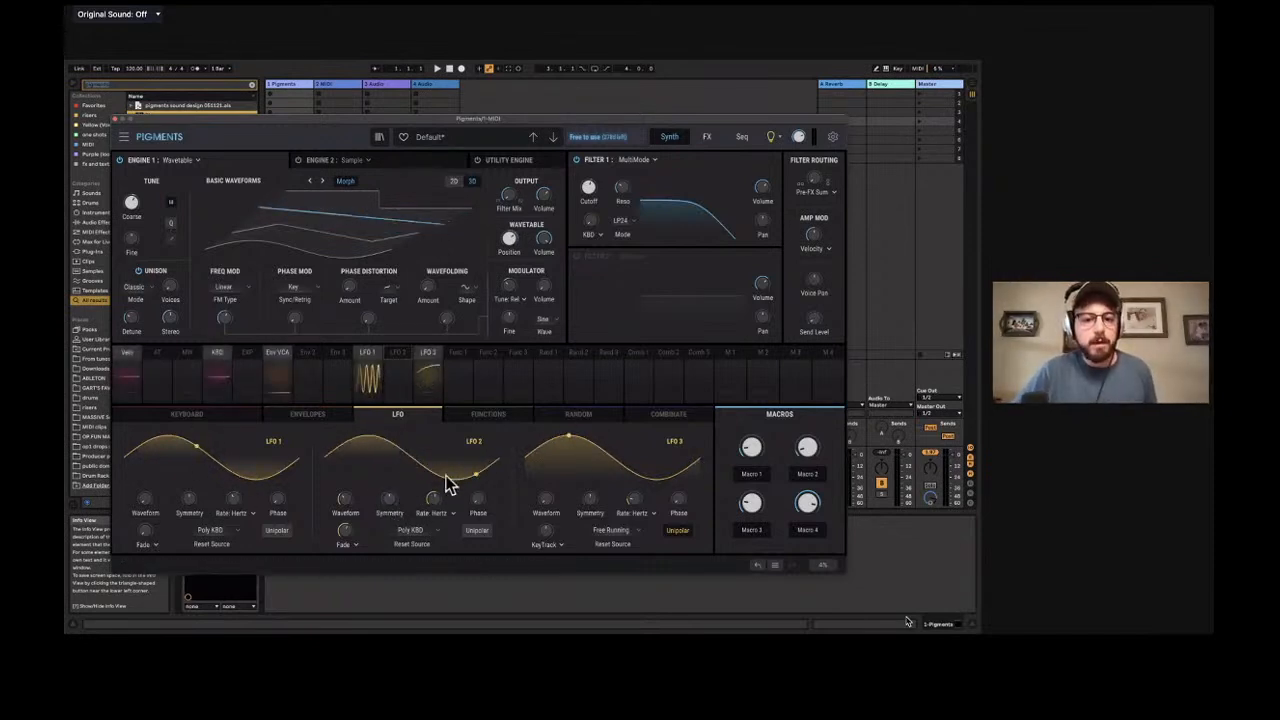
{"action": "left_click", "coordinate": [238, 318]}
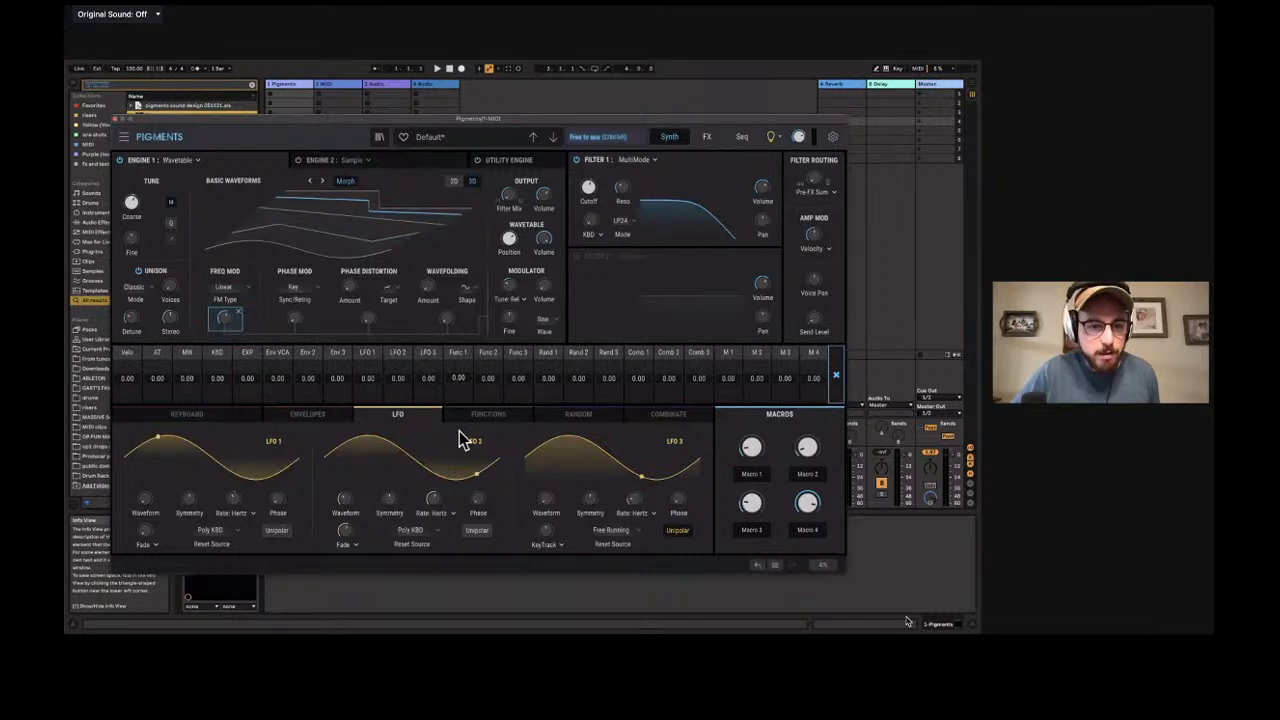
{"action": "left_click_drag", "start_coordinate": [399, 378], "coordinate": [399, 375]}
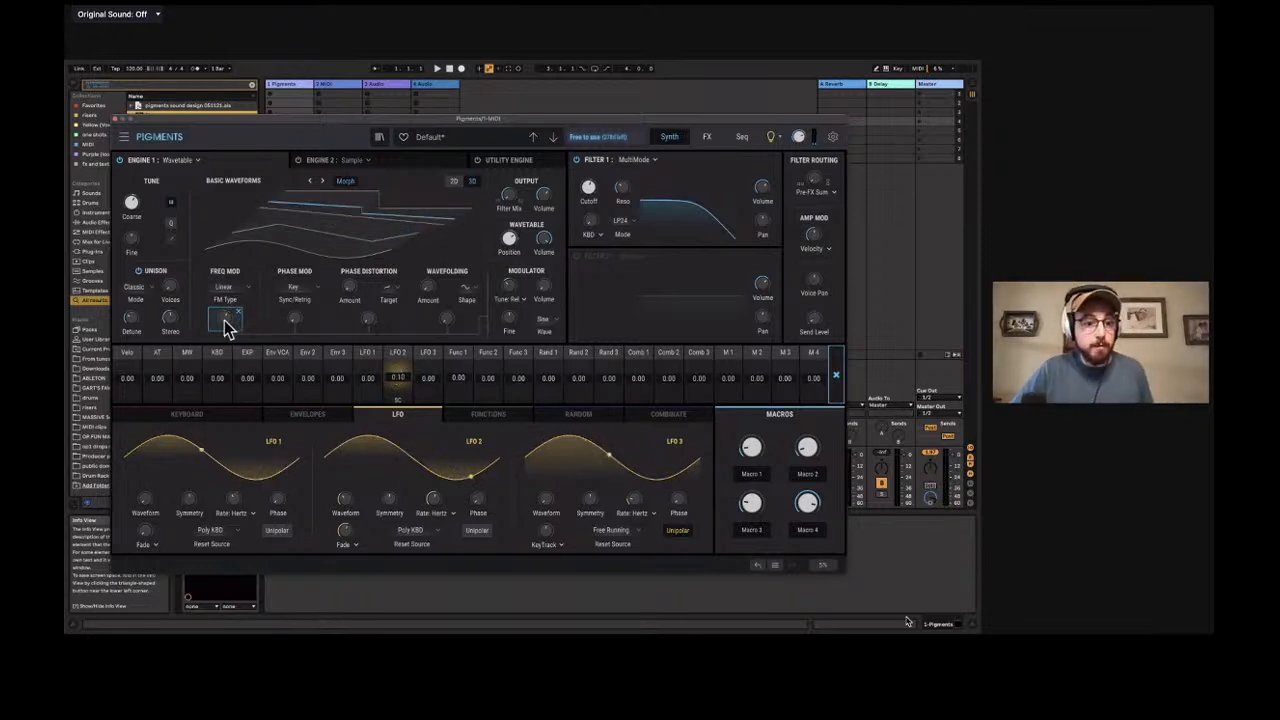
{"action": "left_click_drag", "start_coordinate": [225, 322], "coordinate": [225, 316]}
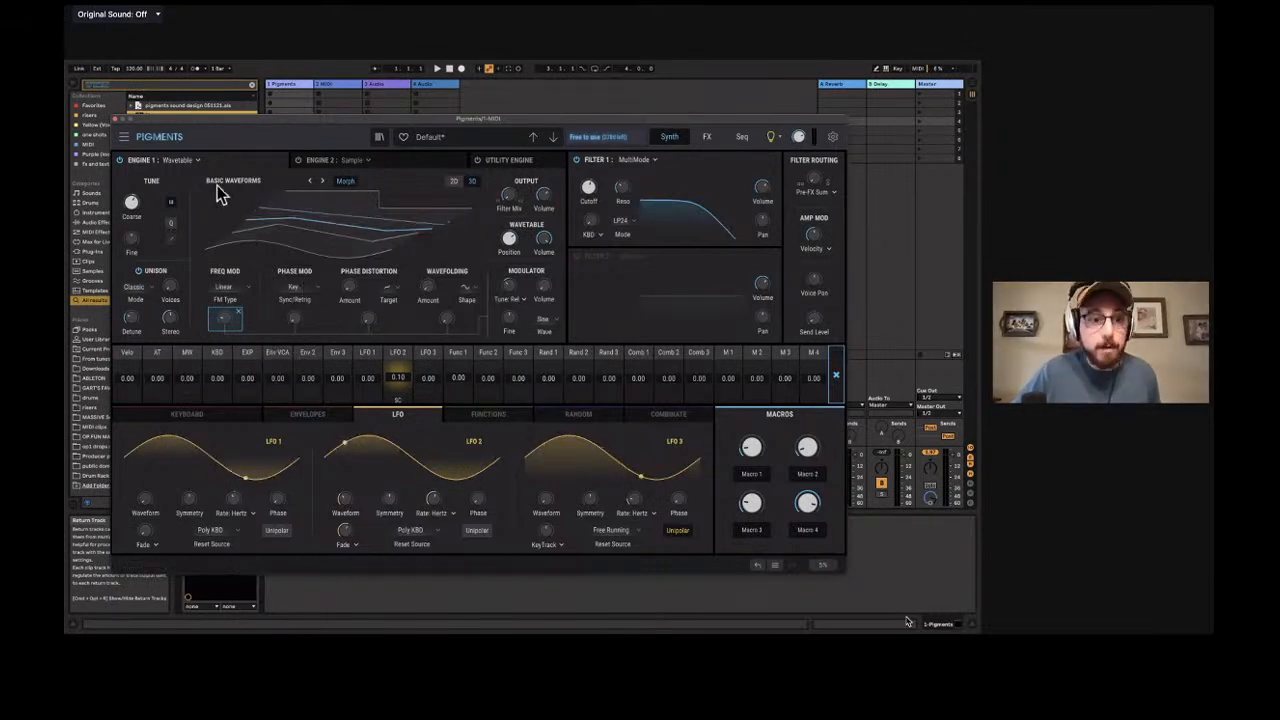
Turn on Engine 2, set its engine type to Harmonic, and vary its Ratio amount.
{"action": "left_click", "coordinate": [302, 163]}
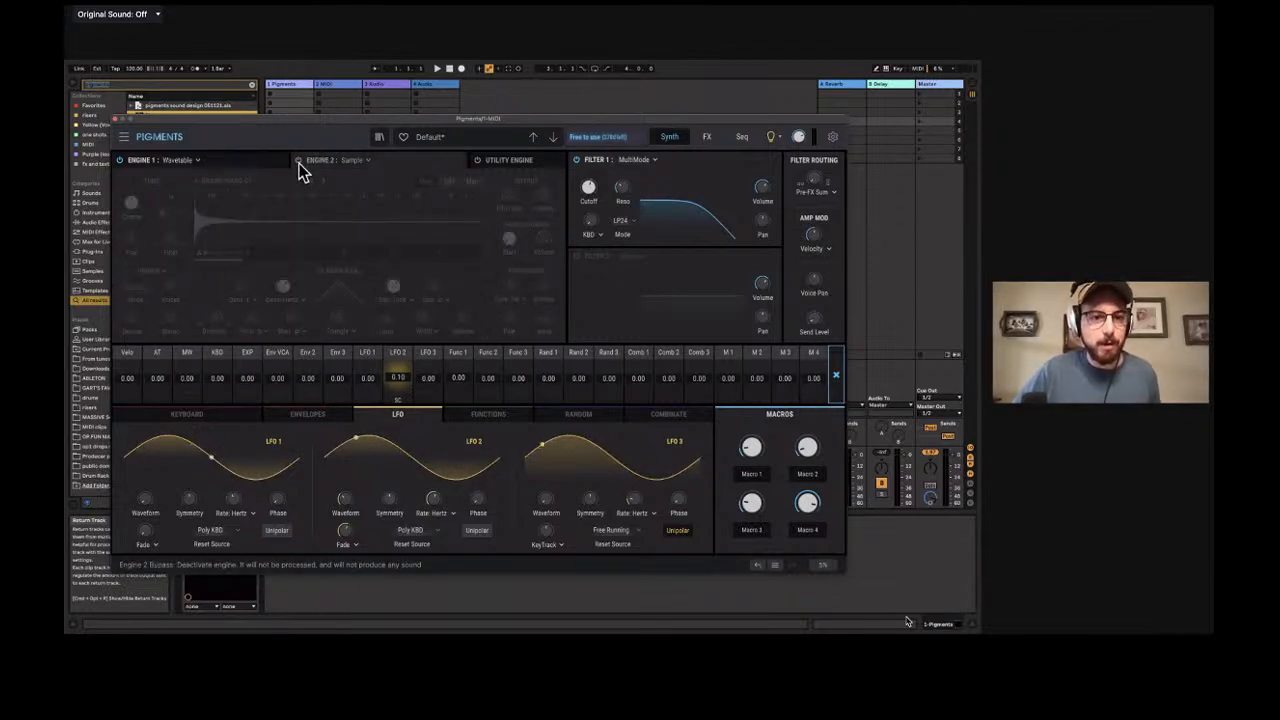
{"action": "left_click", "coordinate": [299, 163]}
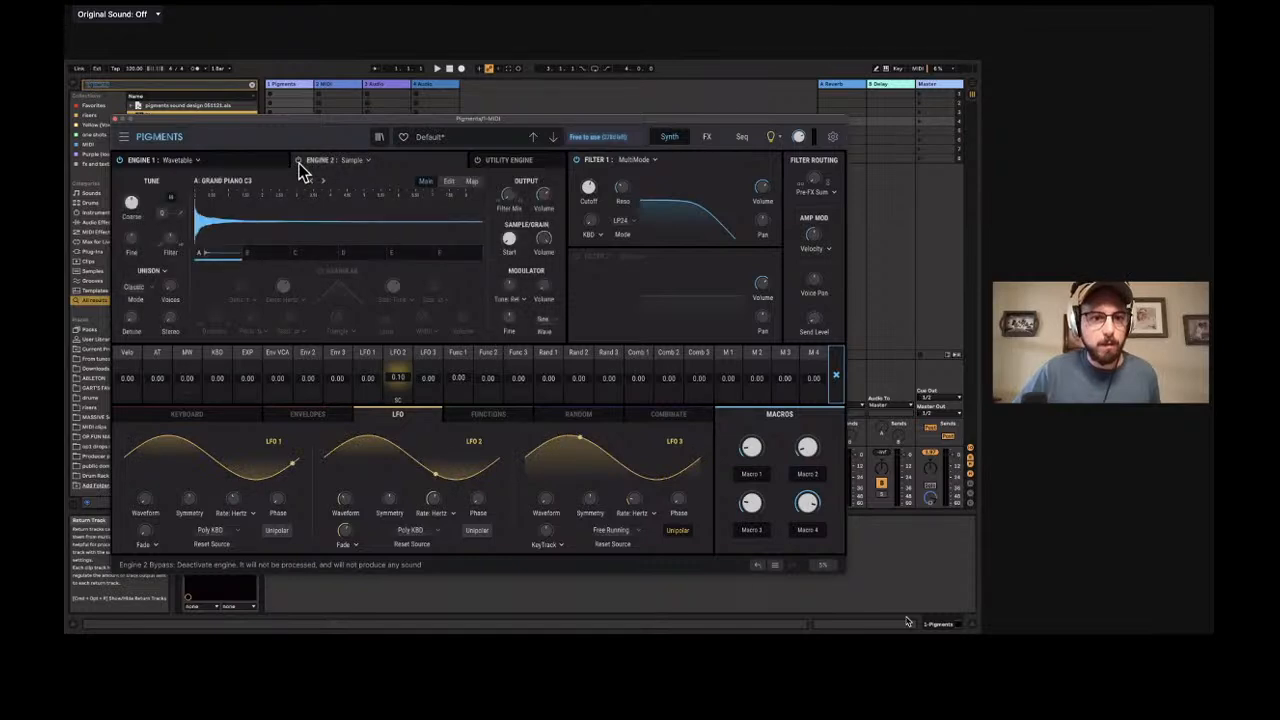
{"action": "left_click", "coordinate": [356, 164]}
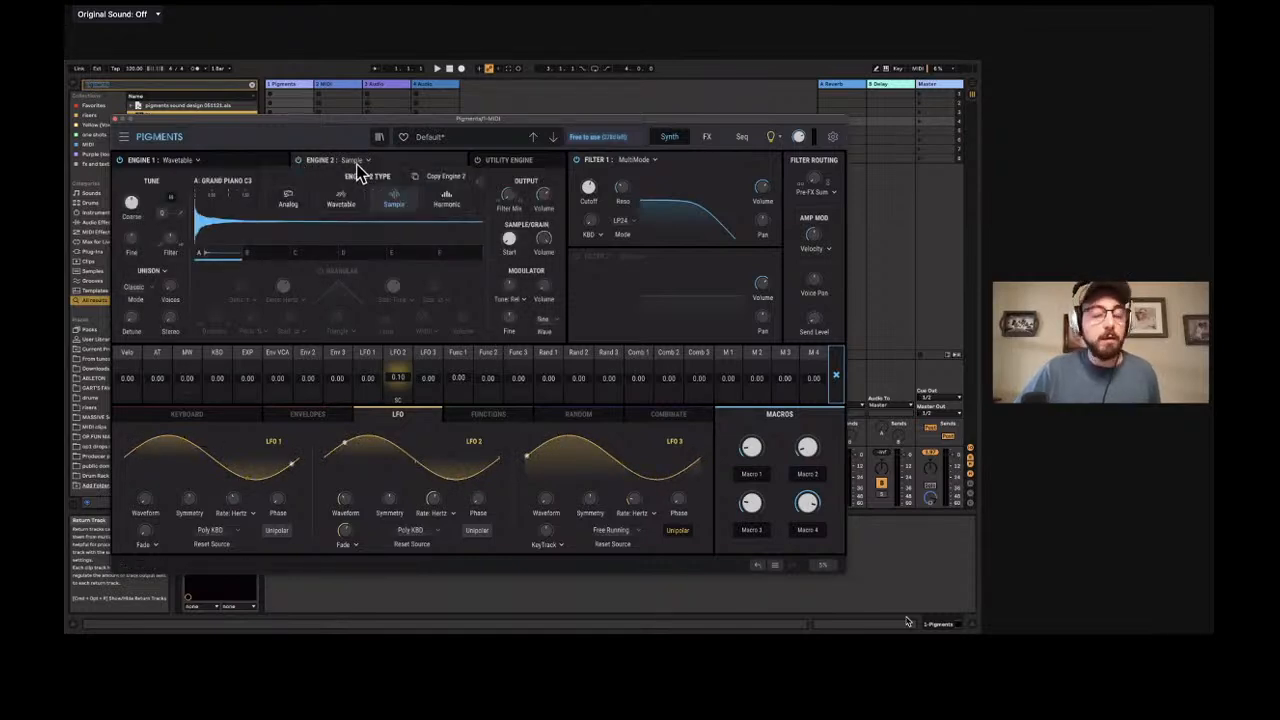
{"action": "left_click", "coordinate": [447, 206]}
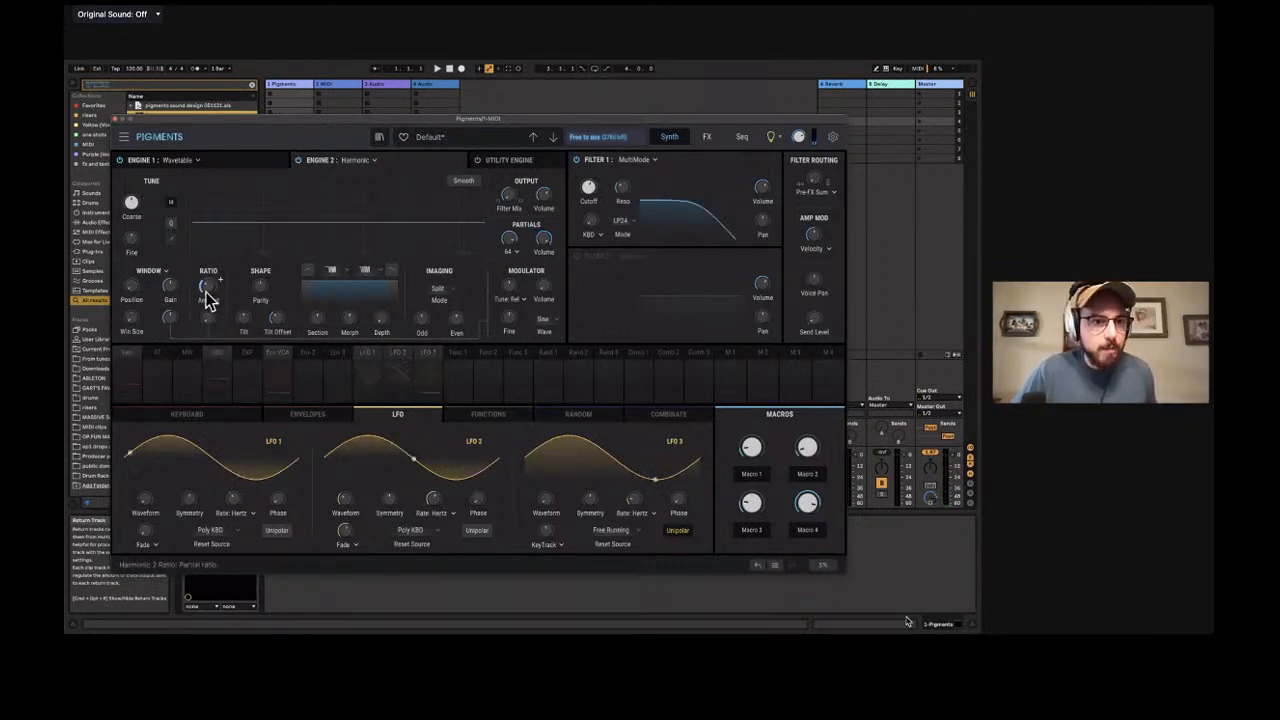
{"action": "left_click_drag", "start_coordinate": [205, 288], "coordinate": [226, 320]}
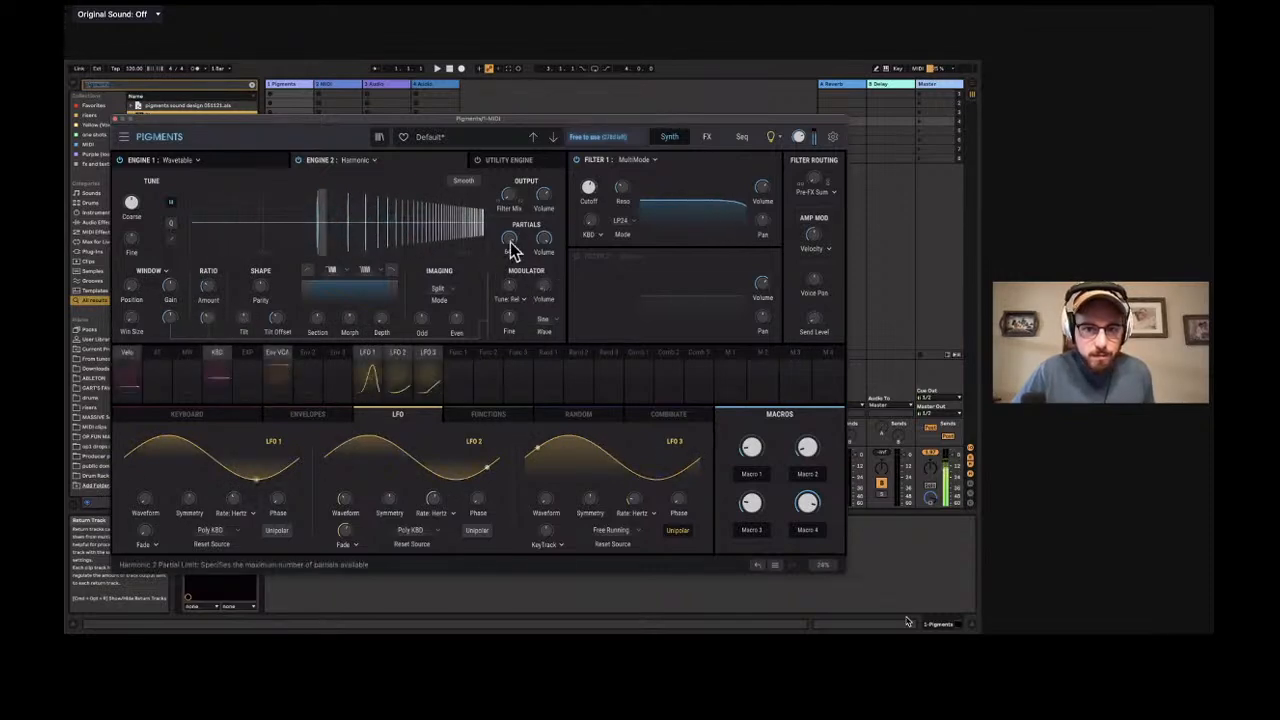
Adjust Engine 2's partial limit, Parity, Ratio amount and Ratio FM, with Engine 1 switched off for part of the comparison.
{"action": "mouse_move", "coordinate": [508, 238]}
{"action": "left_mouse_down"}
{"action": "mouse_move", "coordinate": [508, 252]}
{"action": "mouse_move", "coordinate": [508, 230]}
{"action": "left_mouse_up"}
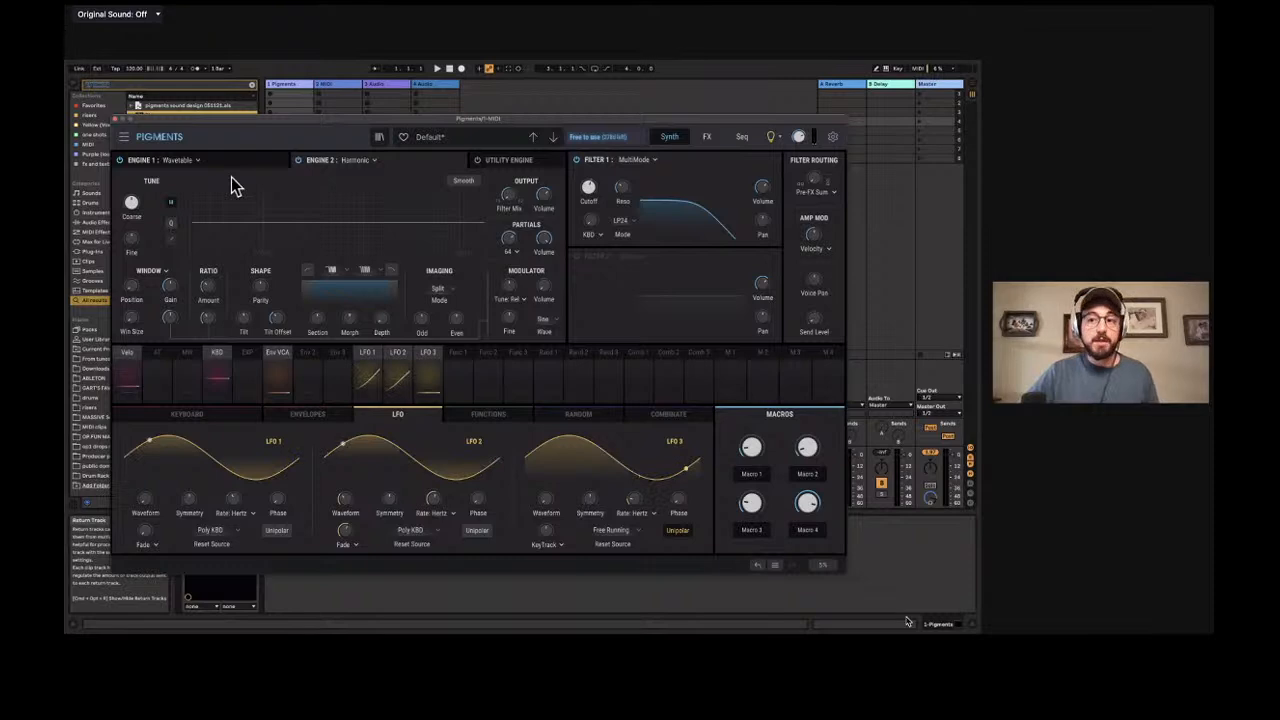
{"action": "left_click", "coordinate": [119, 160]}
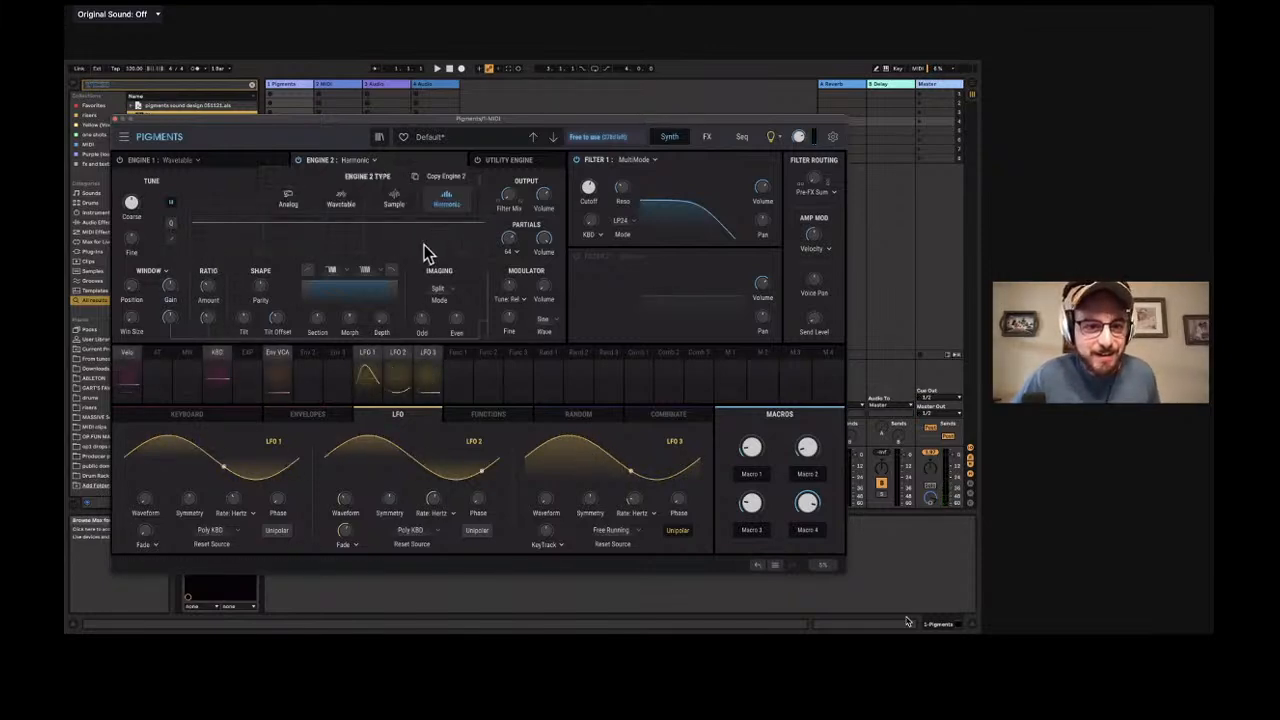
{"action": "left_click_drag", "start_coordinate": [259, 287], "coordinate": [212, 290]}
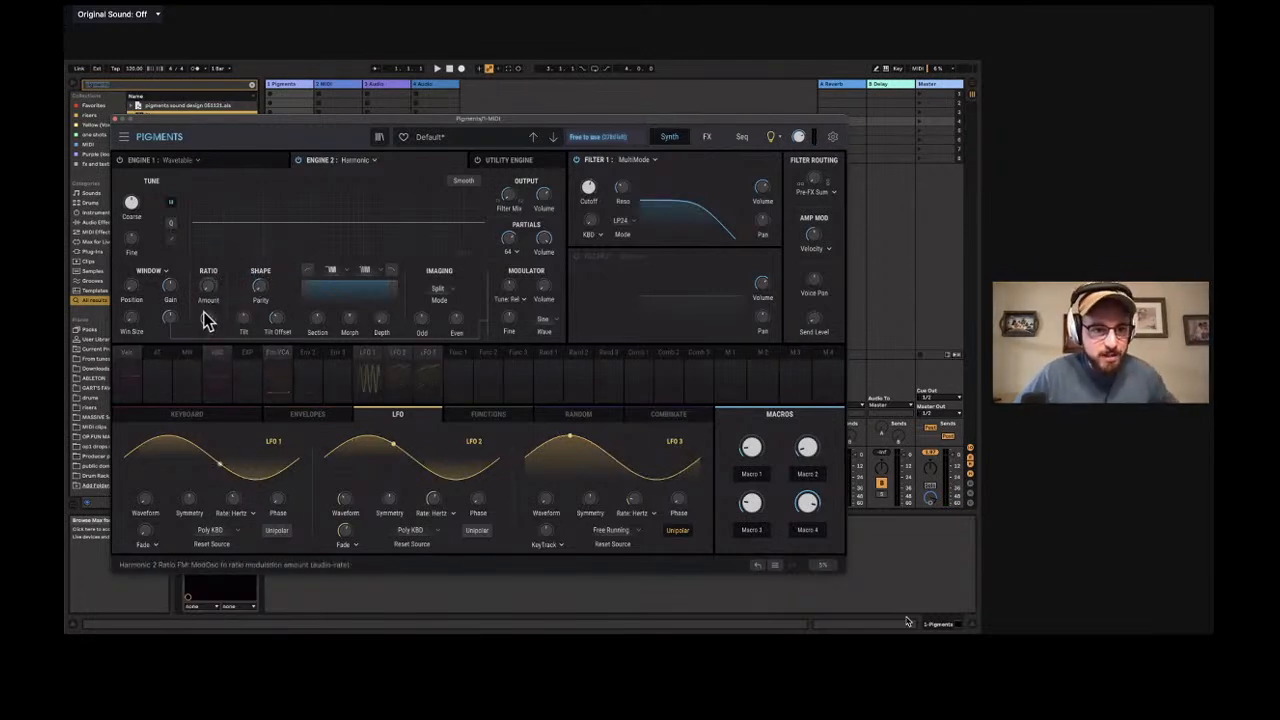
{"action": "mouse_move", "coordinate": [206, 316]}
{"action": "left_mouse_down"}
{"action": "mouse_move", "coordinate": [207, 270]}
{"action": "mouse_move", "coordinate": [208, 298]}
{"action": "left_mouse_up"}
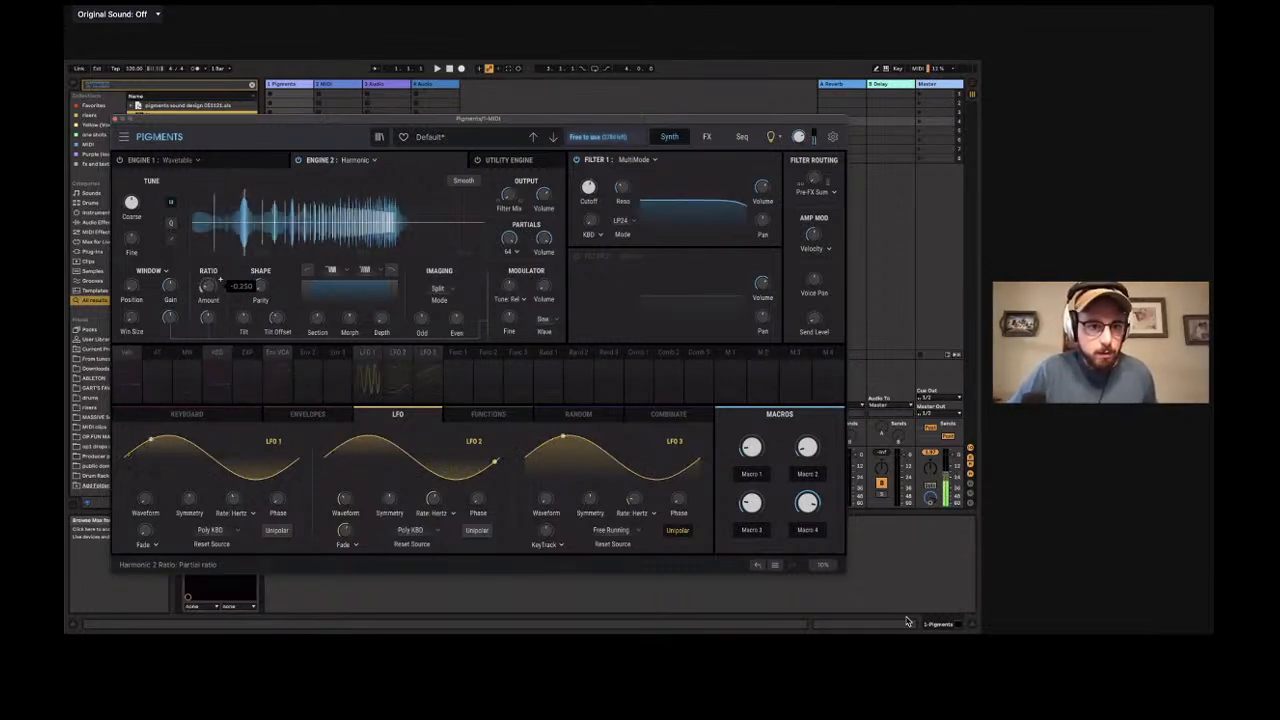
{"action": "left_click_drag", "start_coordinate": [211, 288], "coordinate": [206, 254]}
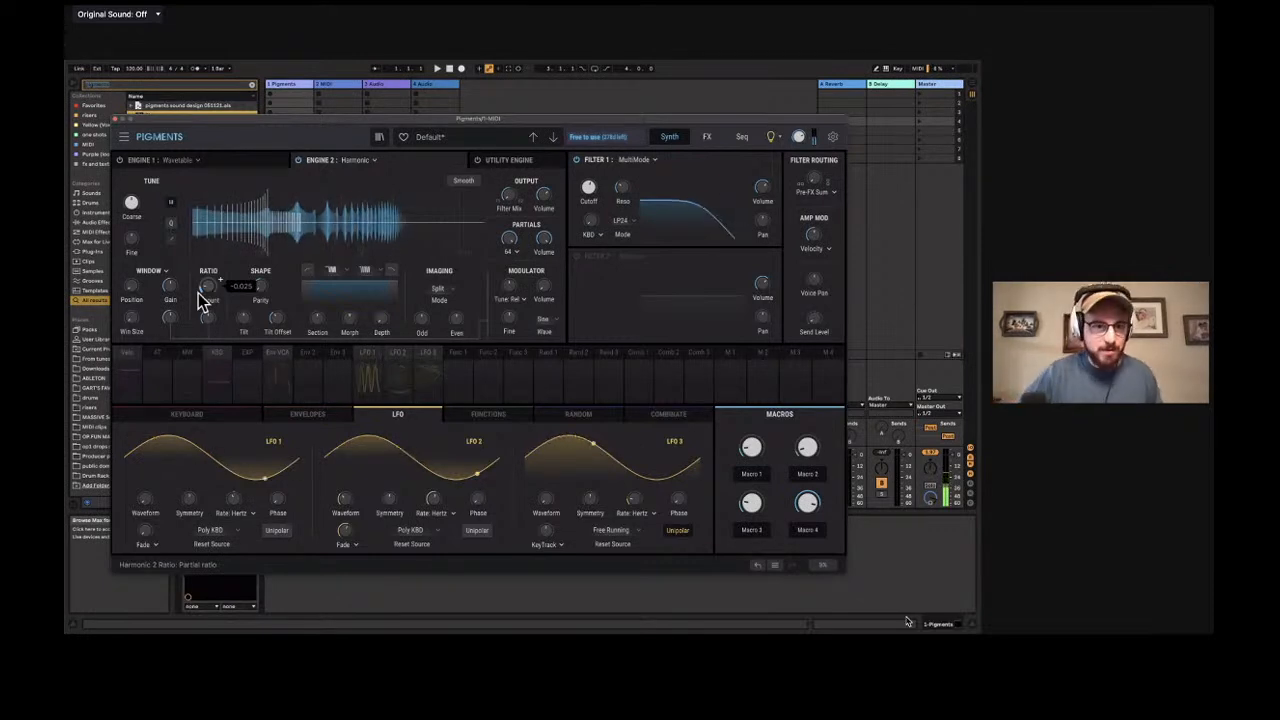
{"action": "left_click", "coordinate": [119, 161]}
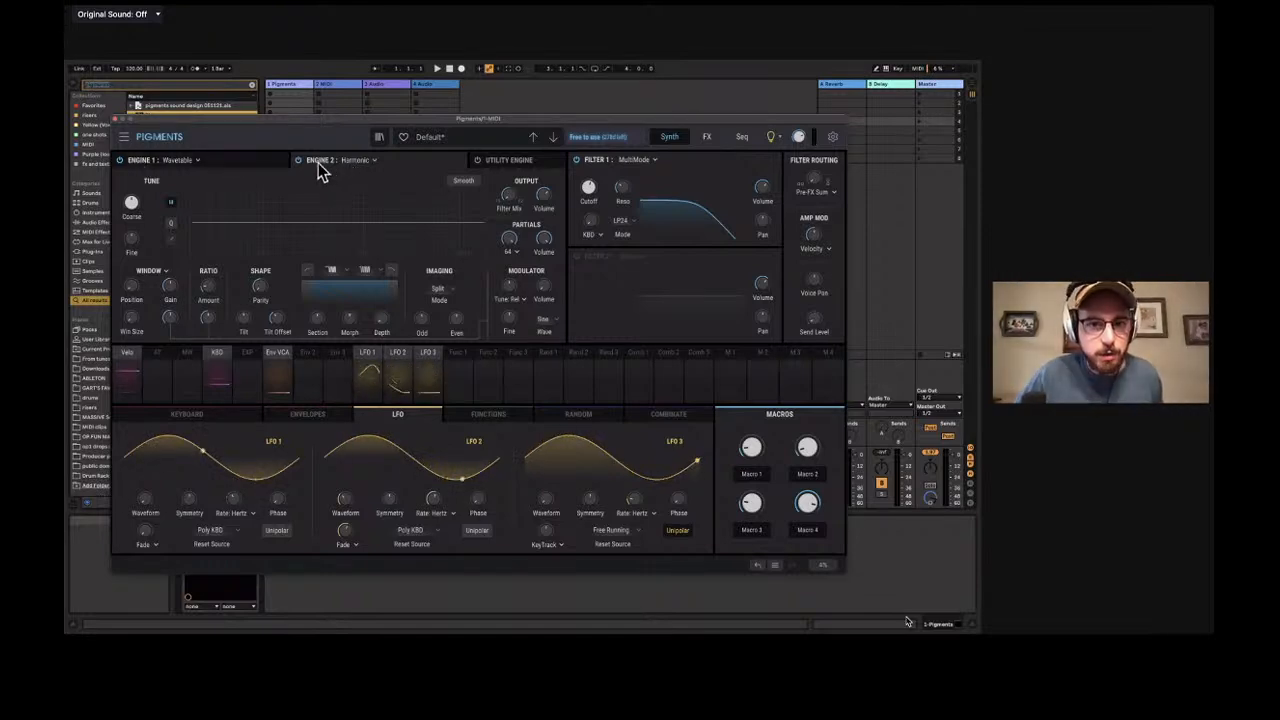
Turn on the Utility Engine and try its oscillator's triangle and sawtooth waveforms before setting it back to sine.
{"action": "left_click", "coordinate": [510, 168]}
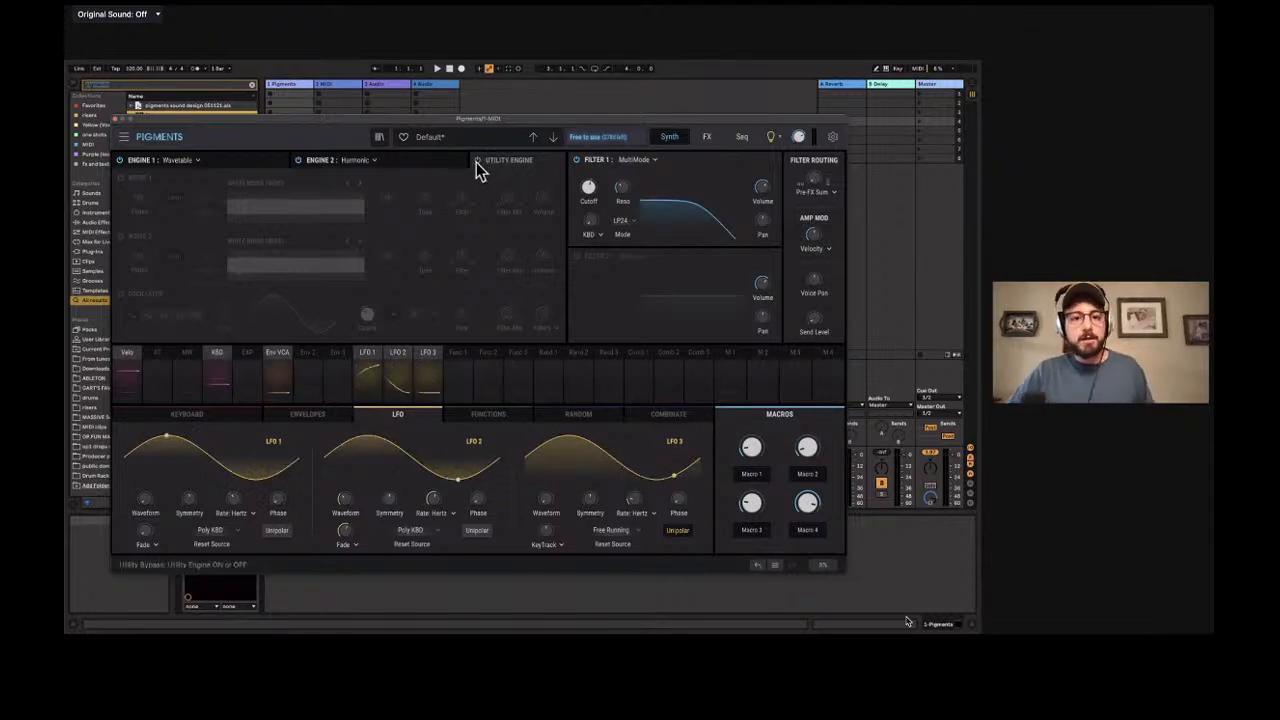
{"action": "left_click", "coordinate": [476, 161]}
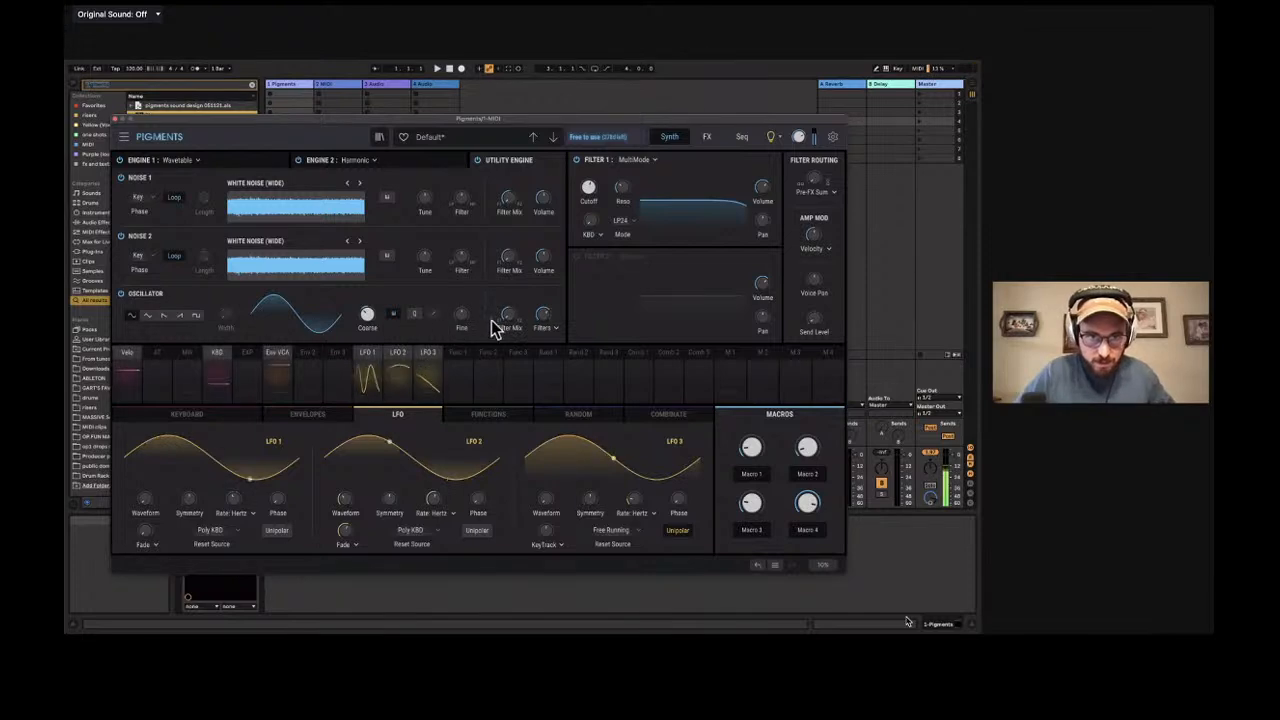
{"action": "left_click", "coordinate": [163, 317]}
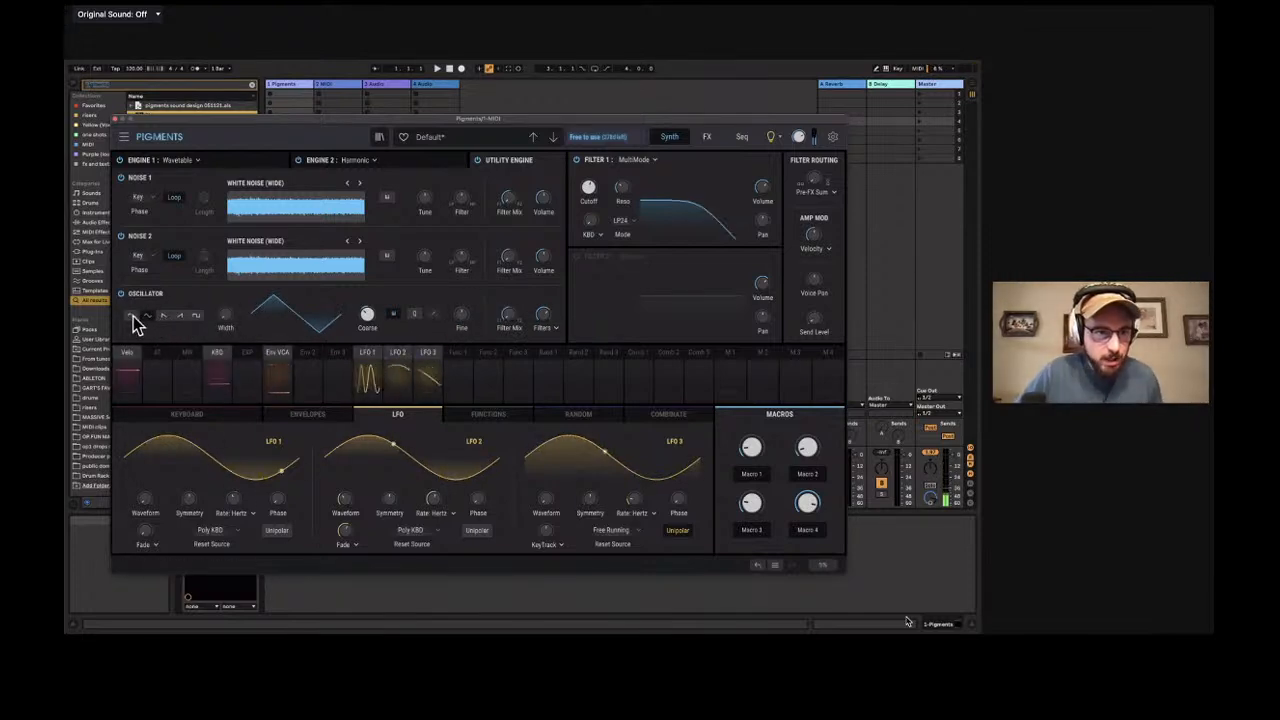
{"action": "left_click", "coordinate": [133, 317]}
{"action": "left_click", "coordinate": [147, 317]}
{"action": "left_click", "coordinate": [164, 318]}
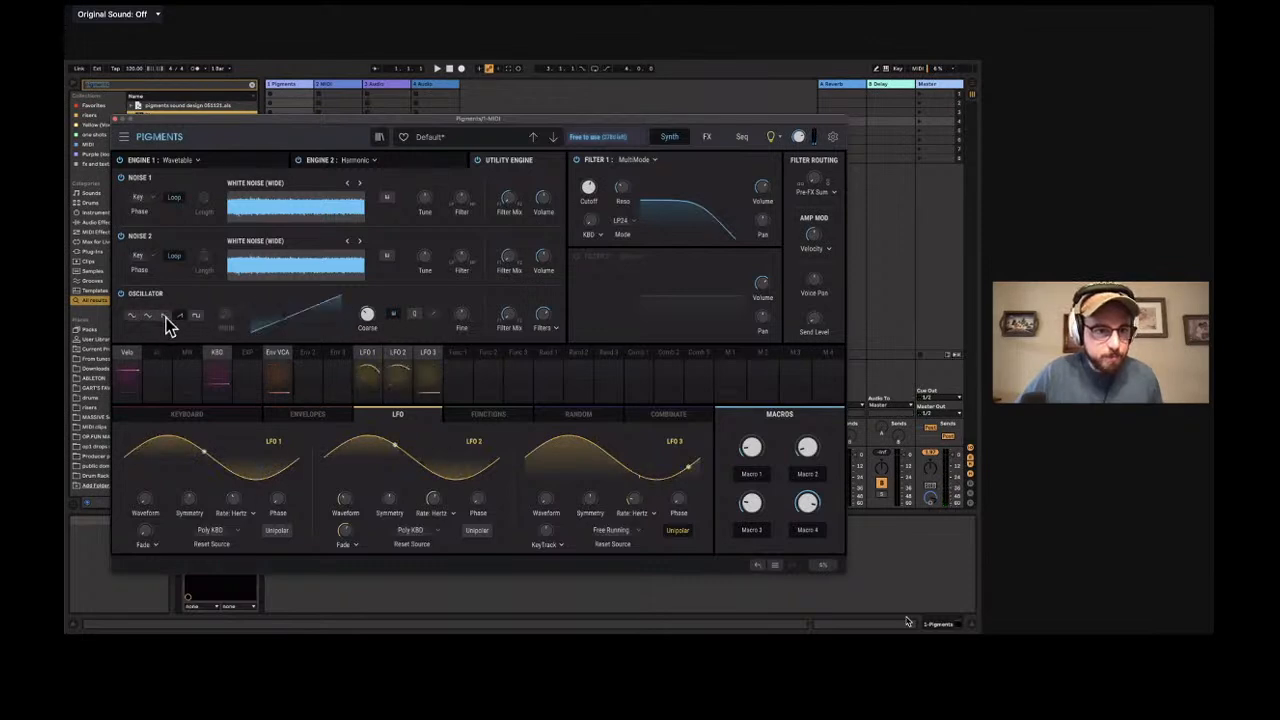
{"action": "left_click", "coordinate": [148, 320]}
{"action": "left_click", "coordinate": [134, 320]}
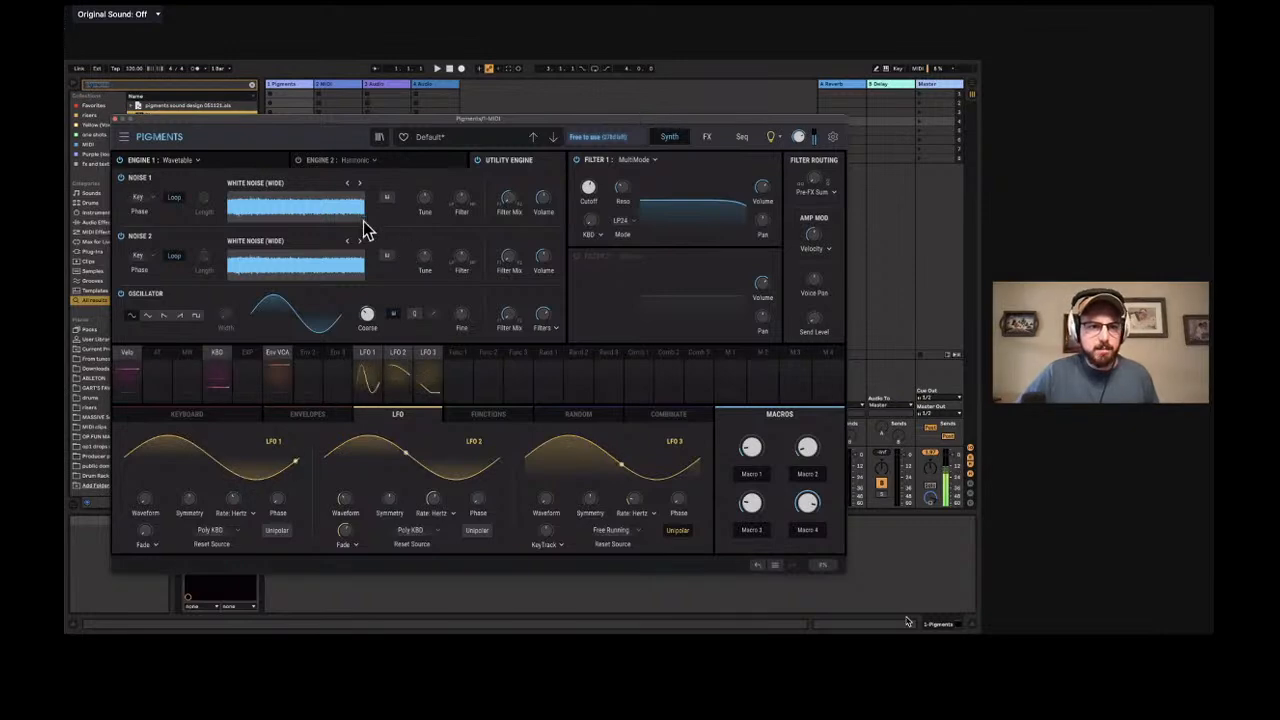
Begin saving the patch as a new preset and name it "nasty bass sound BCS".
{"action": "left_click", "coordinate": [224, 166]}
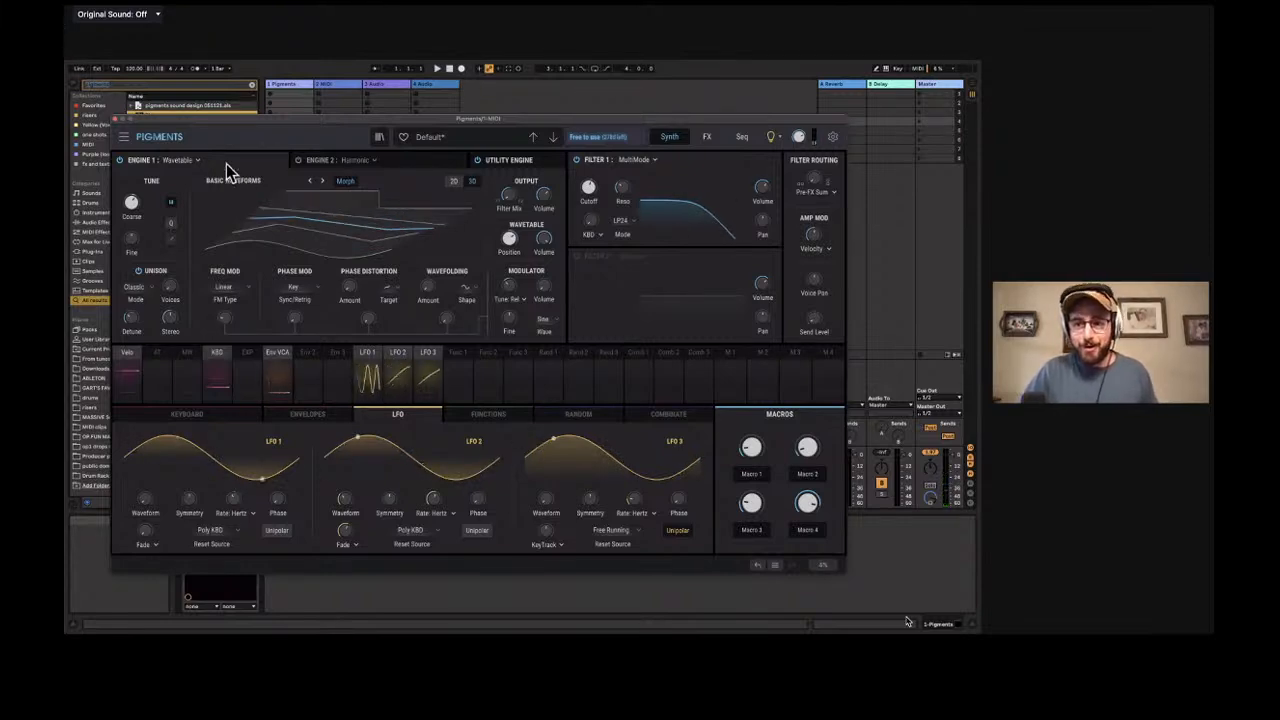
{"action": "left_click", "coordinate": [380, 138]}
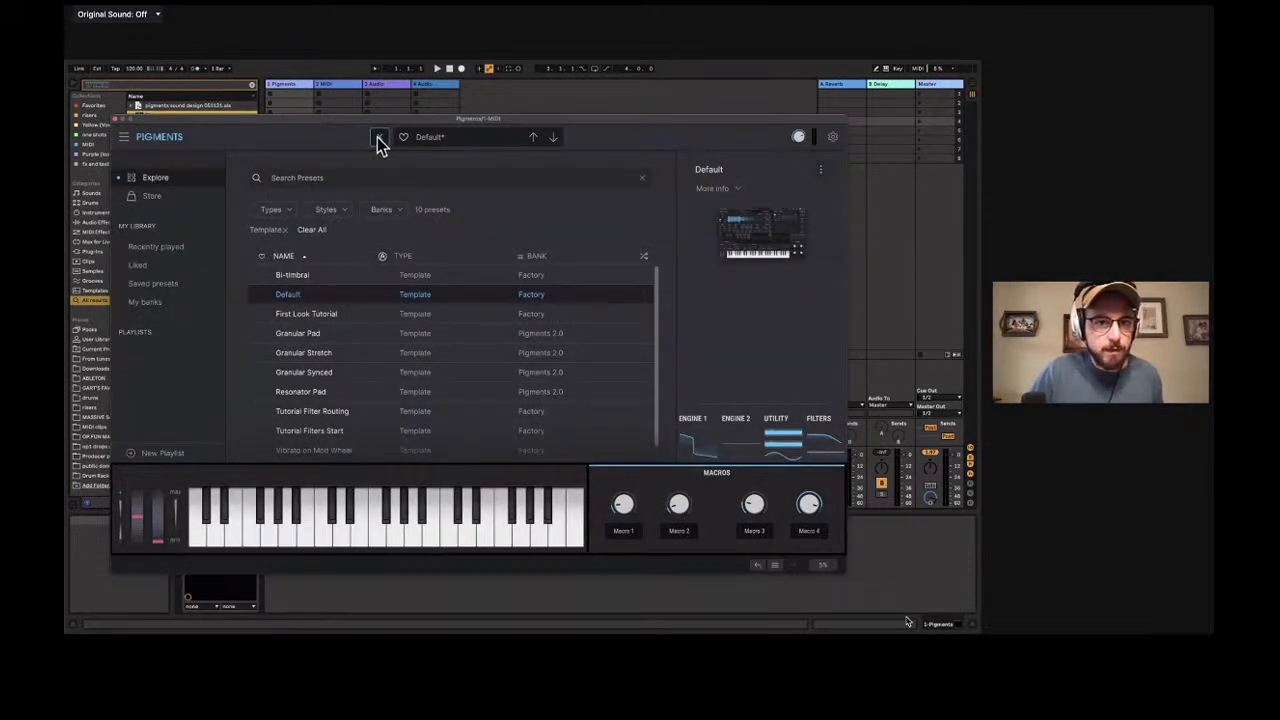
{"action": "left_click", "coordinate": [380, 137]}
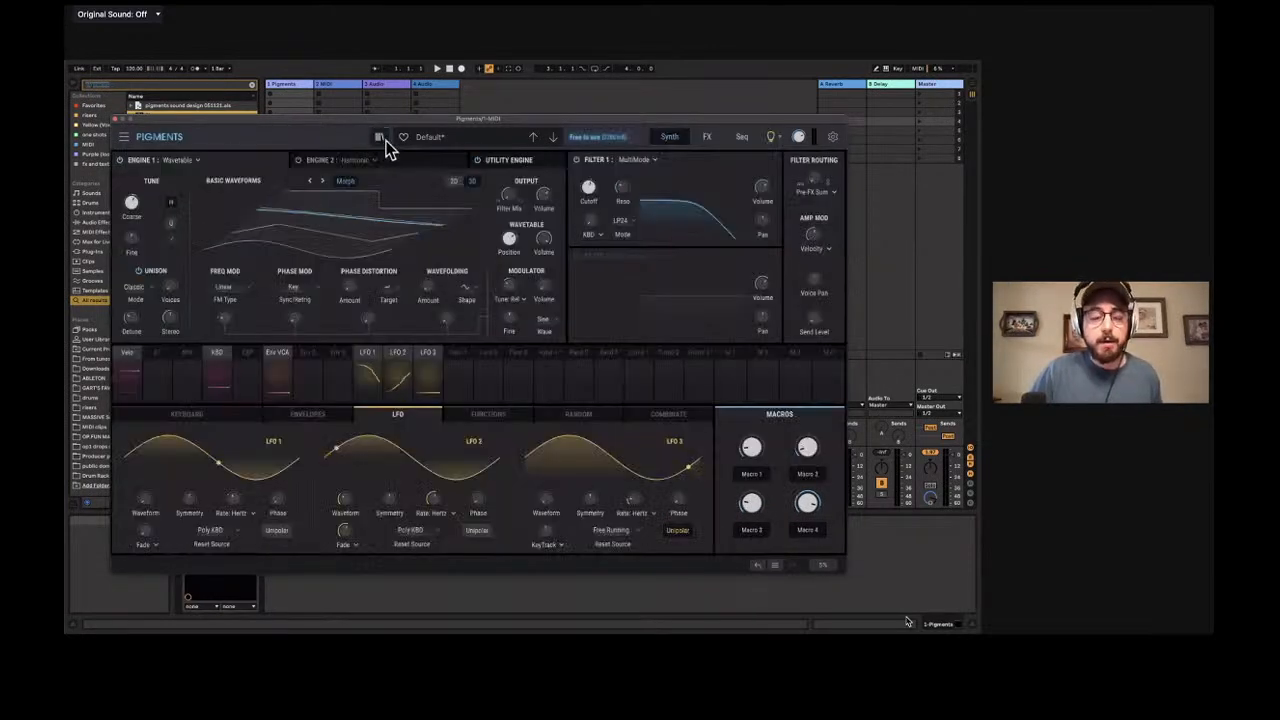
{"action": "left_click", "coordinate": [124, 137]}
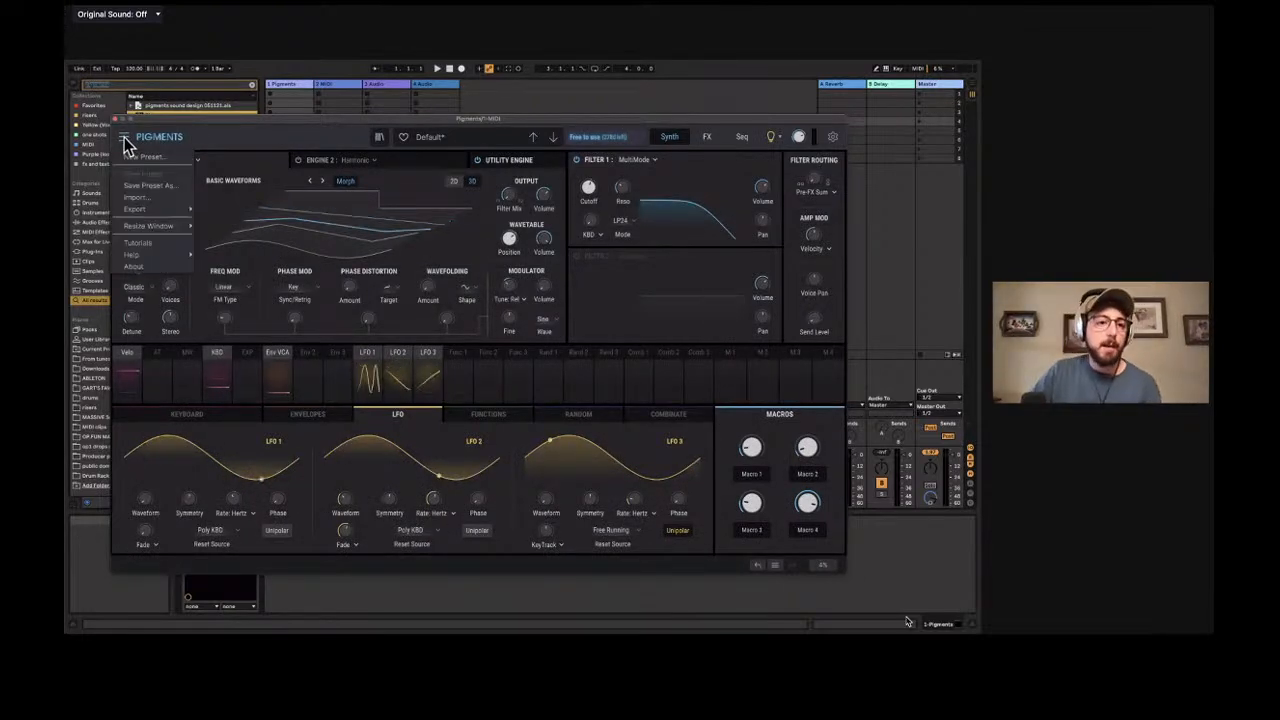
{"action": "left_click", "coordinate": [168, 190]}
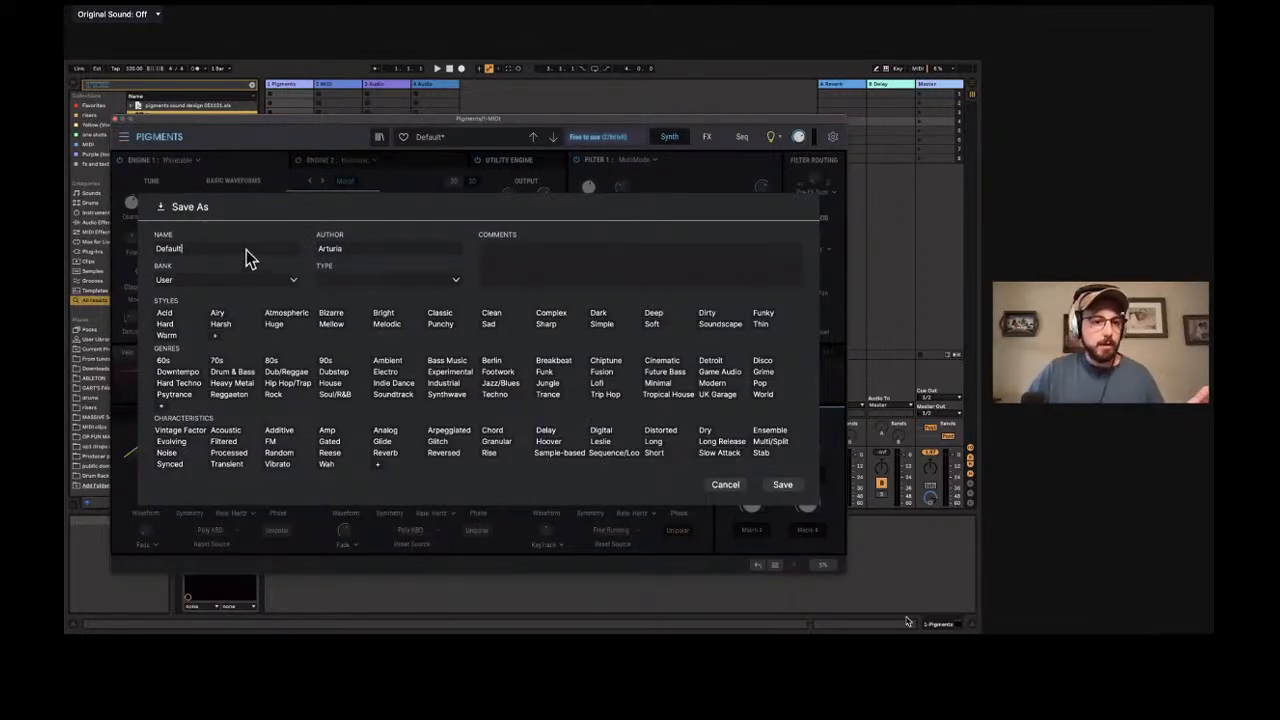
{"action": "left_click_drag", "start_coordinate": [238, 249], "coordinate": [142, 246]}
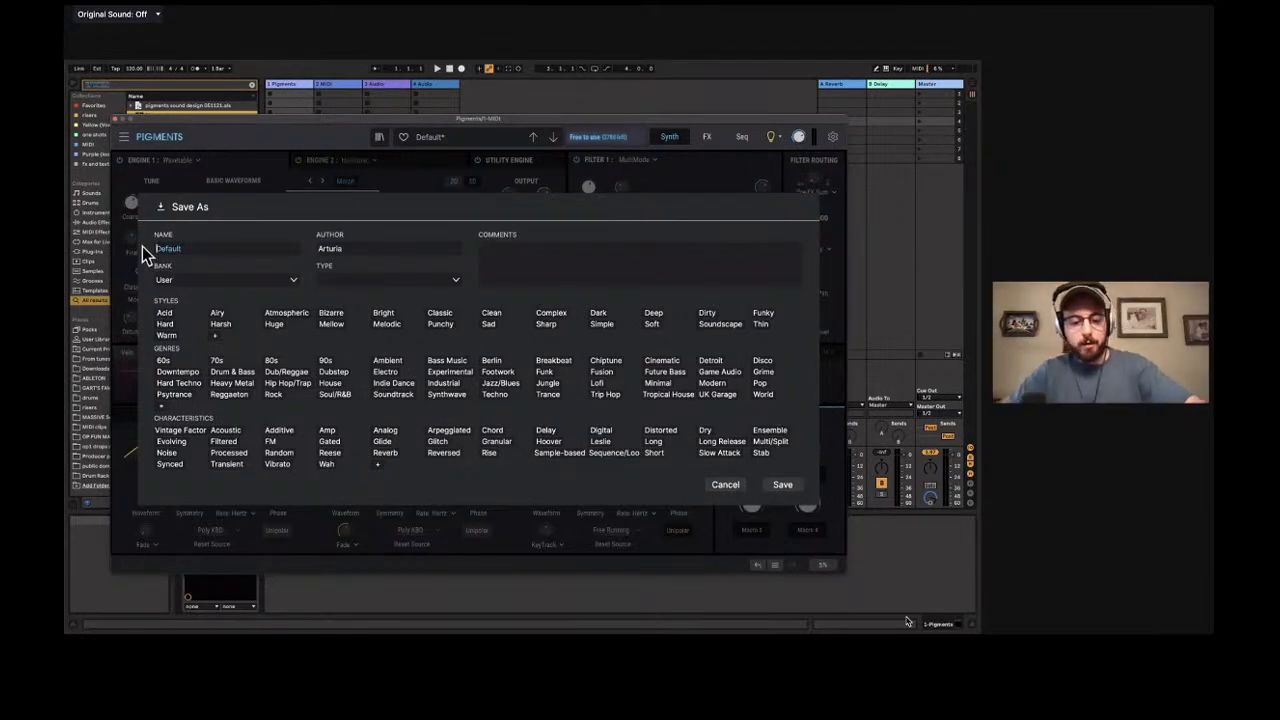
{"action": "type", "text": "nasty bass sounds"}
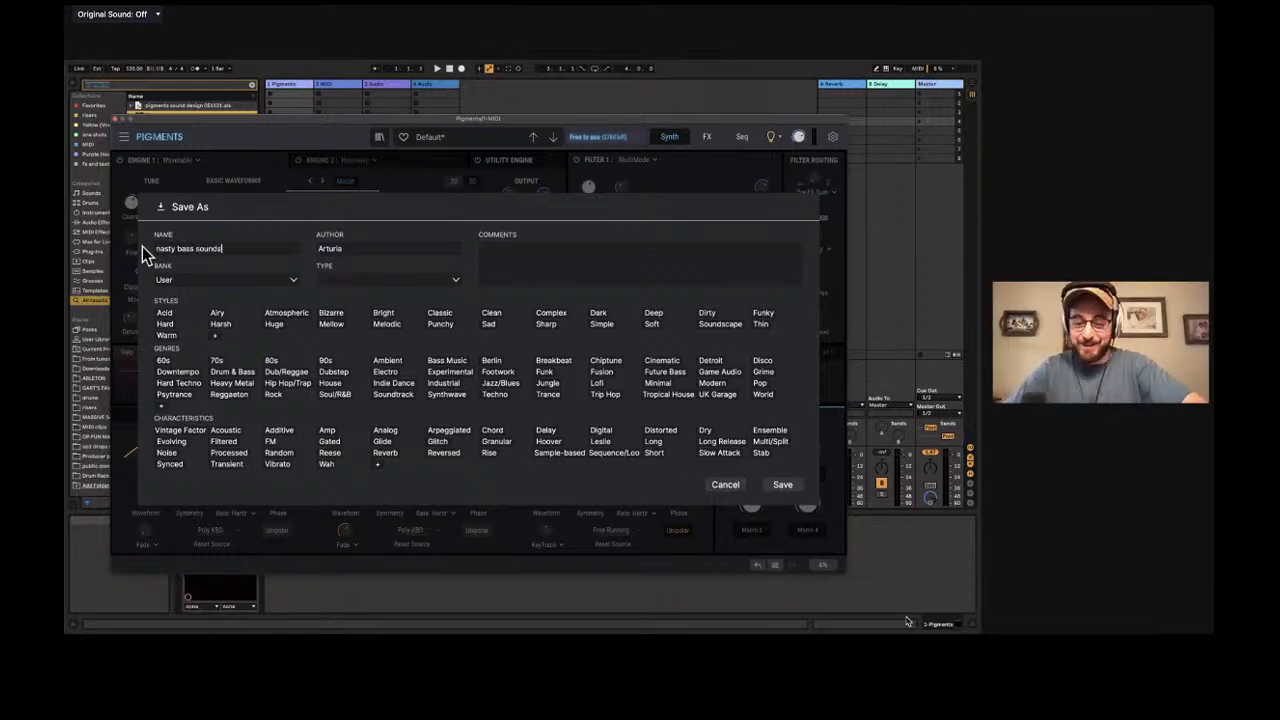
{"action": "key", "text": "BackSpace"}
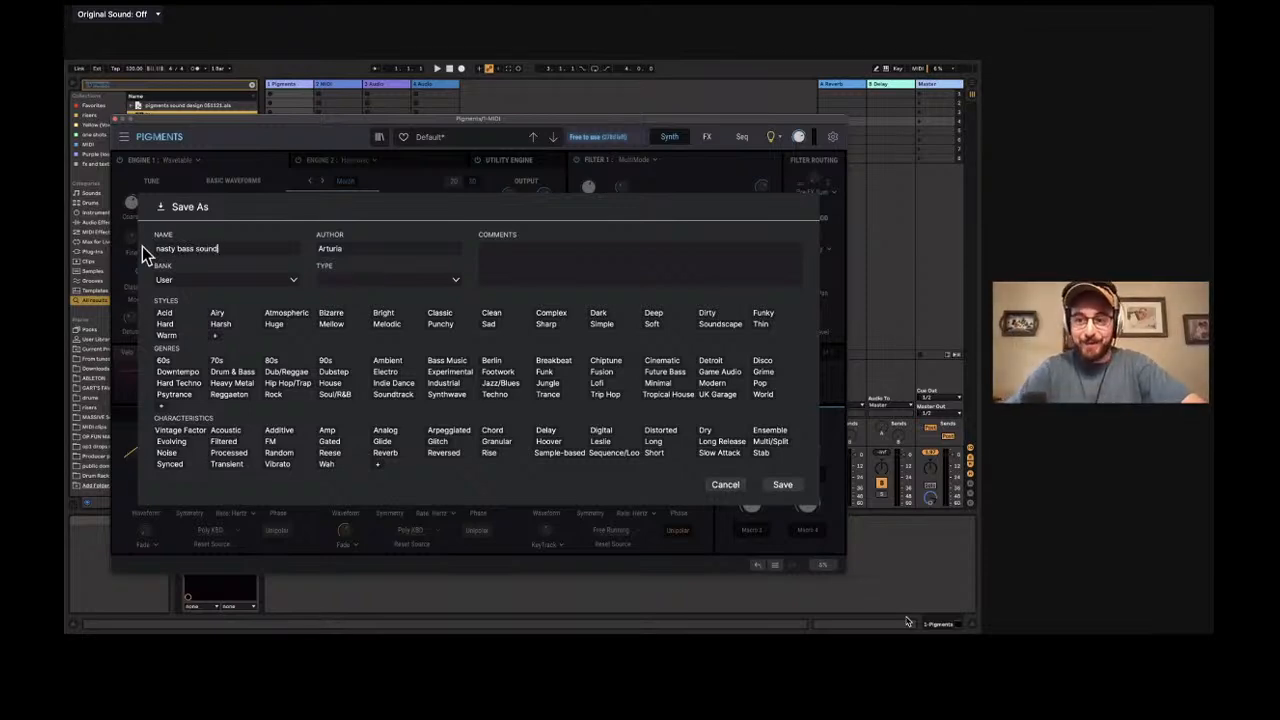
{"action": "type", "text": "BCS"}
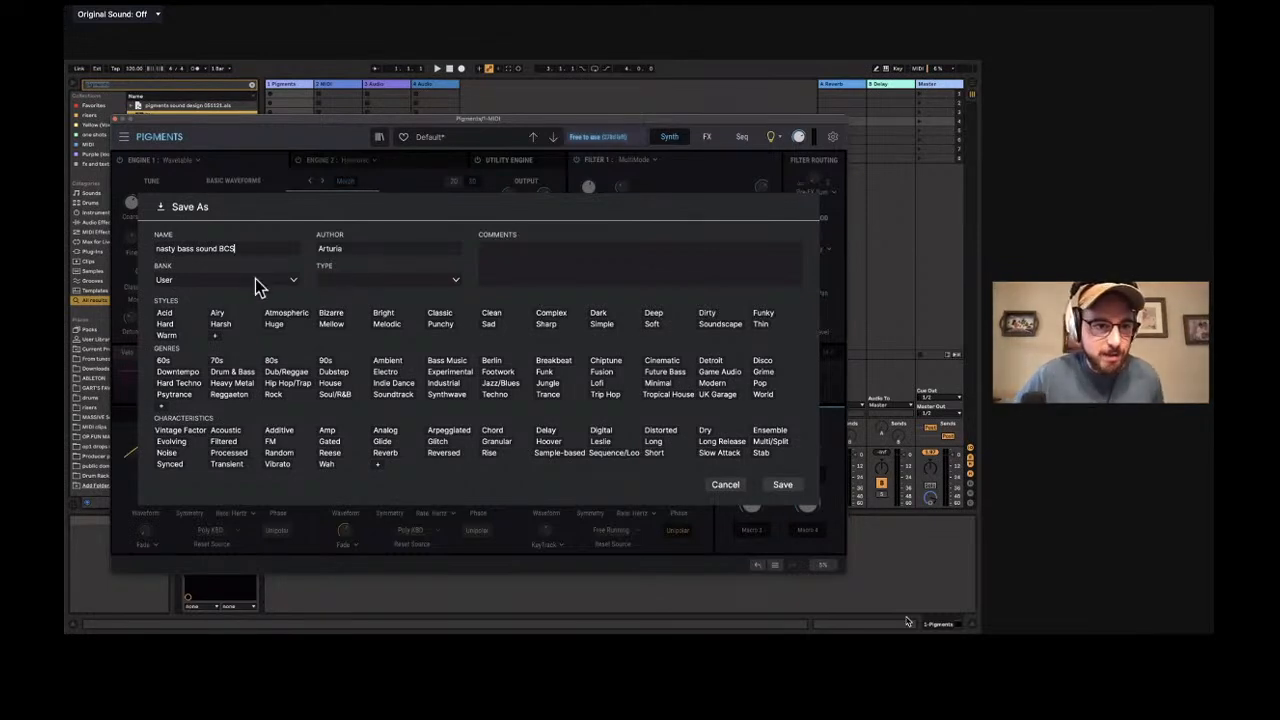
Set the preset's type to Hard Bass, capitalize its name to "Nasty bass sound BCS", and save it.
{"action": "left_click", "coordinate": [454, 281]}
{"action": "mouse_move", "coordinate": [373, 298]}
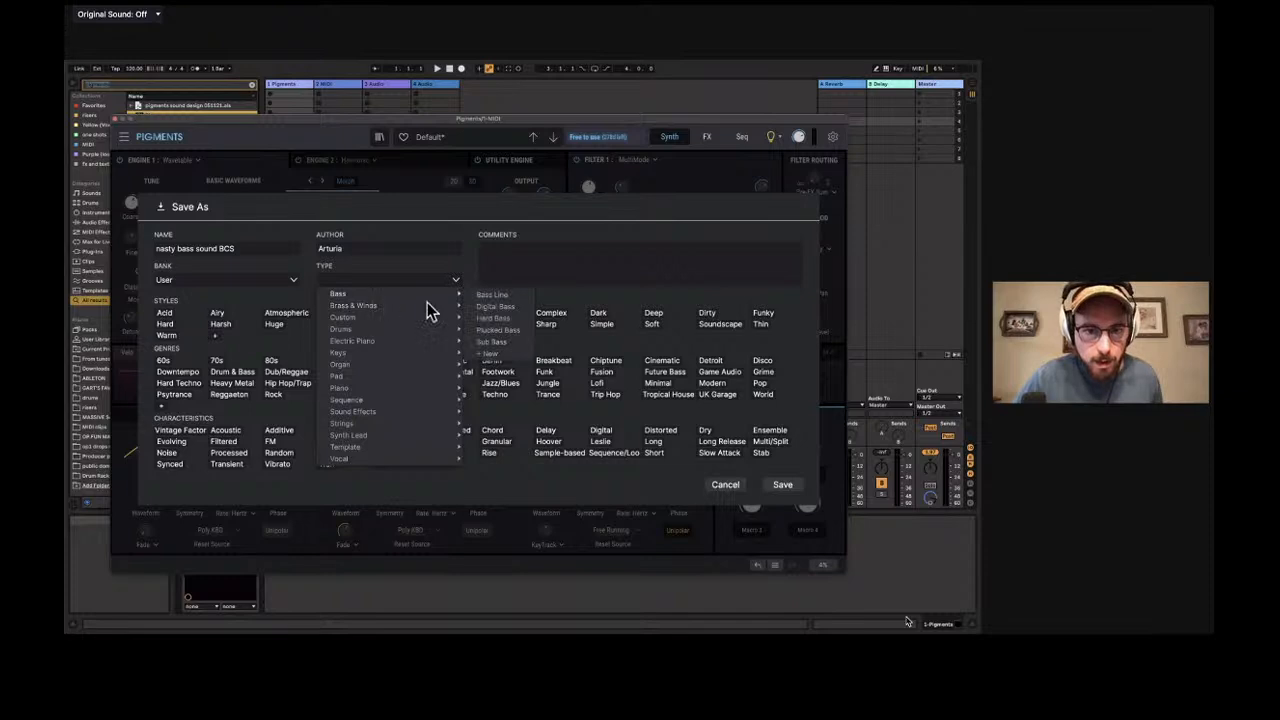
{"action": "left_click", "coordinate": [496, 318]}
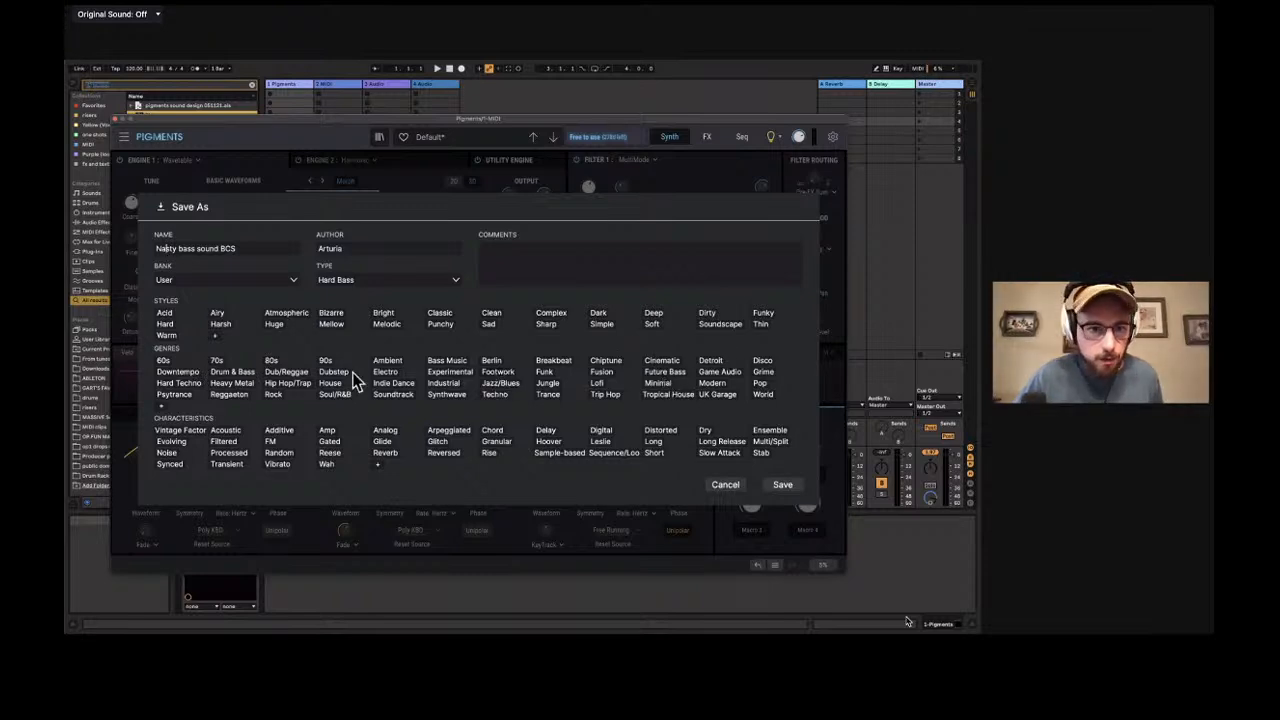
{"action": "left_click", "coordinate": [782, 486]}
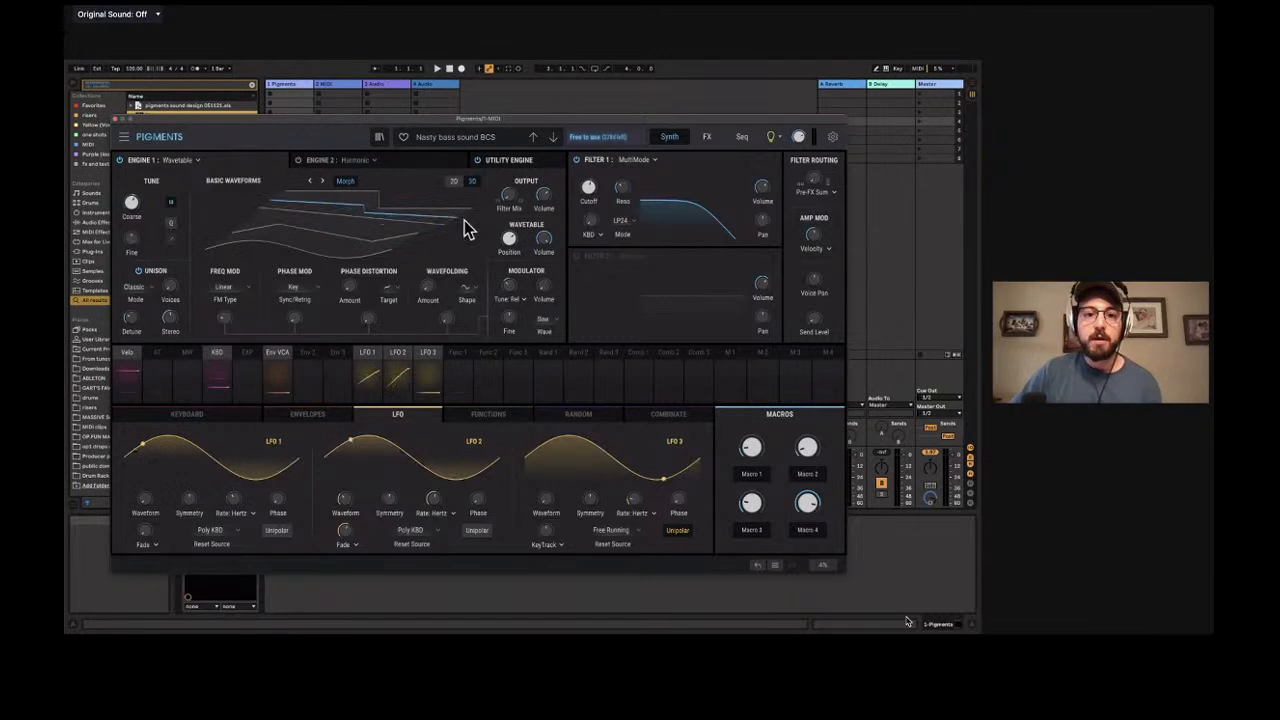
Load the Default preset from the Template presets to start a fresh patch.
{"action": "left_click", "coordinate": [457, 138]}
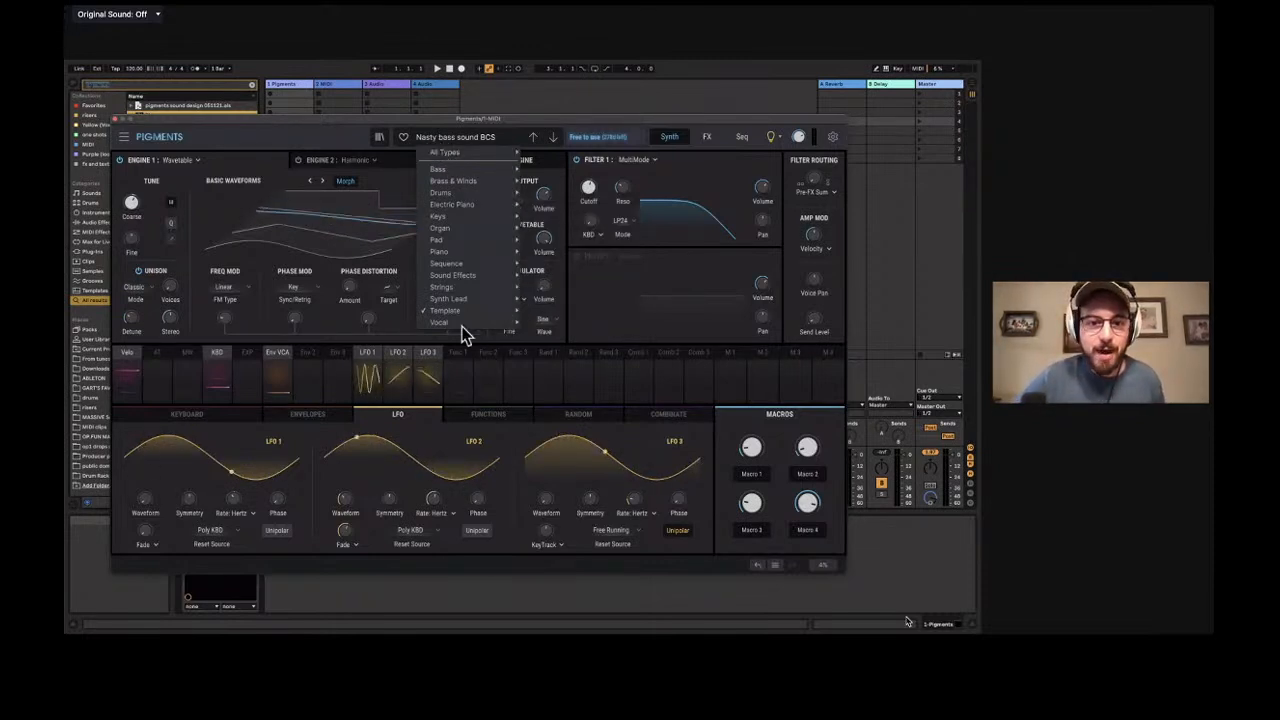
{"action": "mouse_move", "coordinate": [452, 312]}
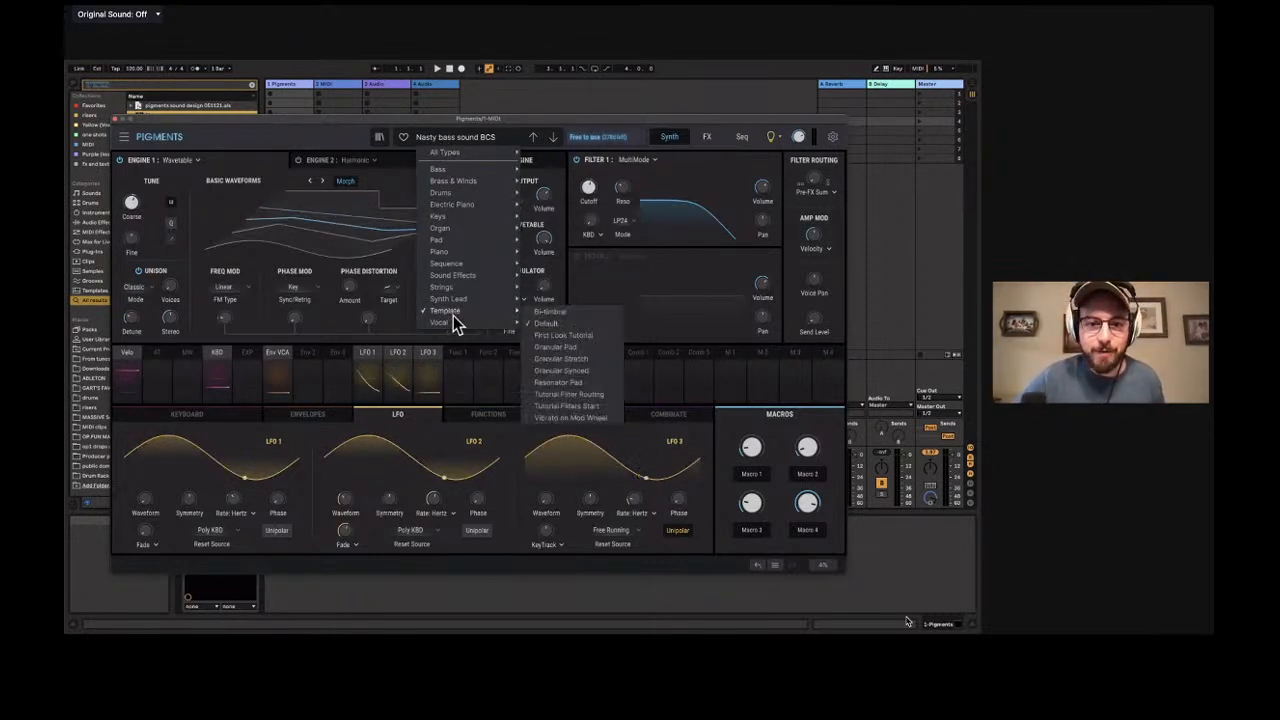
{"action": "left_click", "coordinate": [555, 325]}
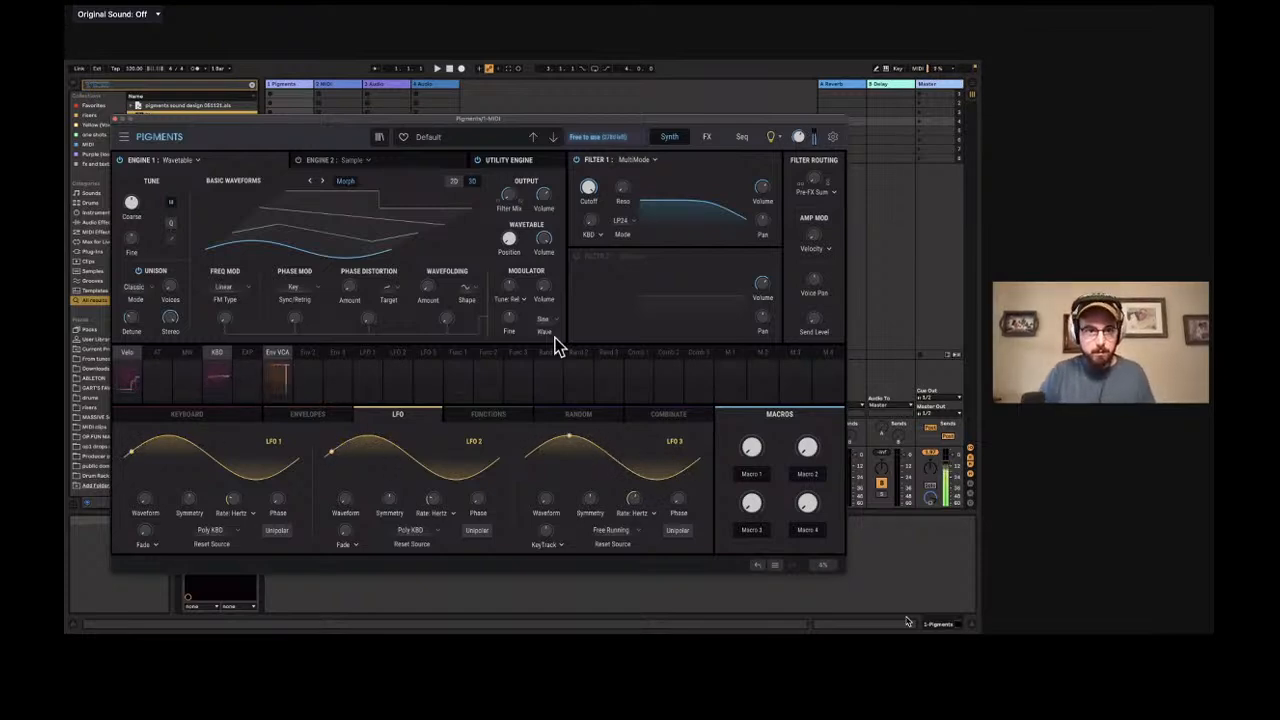
Turn off the Utility Engine and set Engine 1's type to Analog.
{"action": "left_click", "coordinate": [477, 160]}
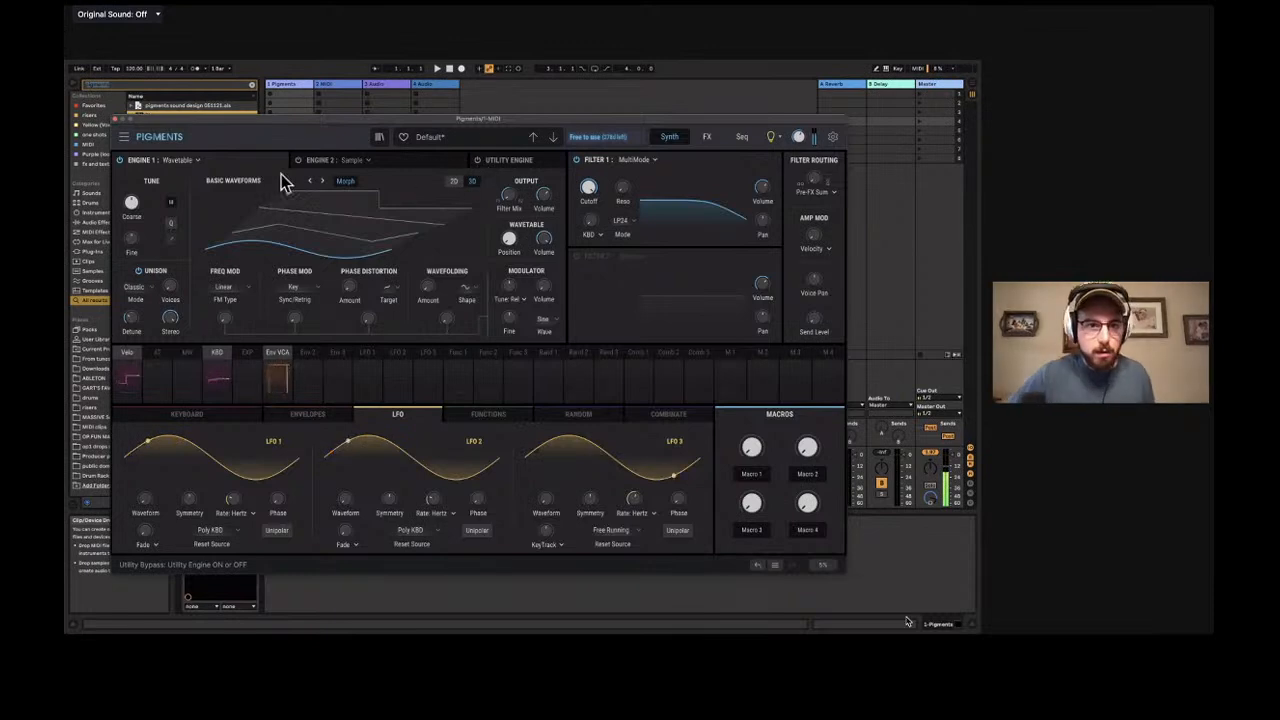
{"action": "left_click", "coordinate": [190, 162]}
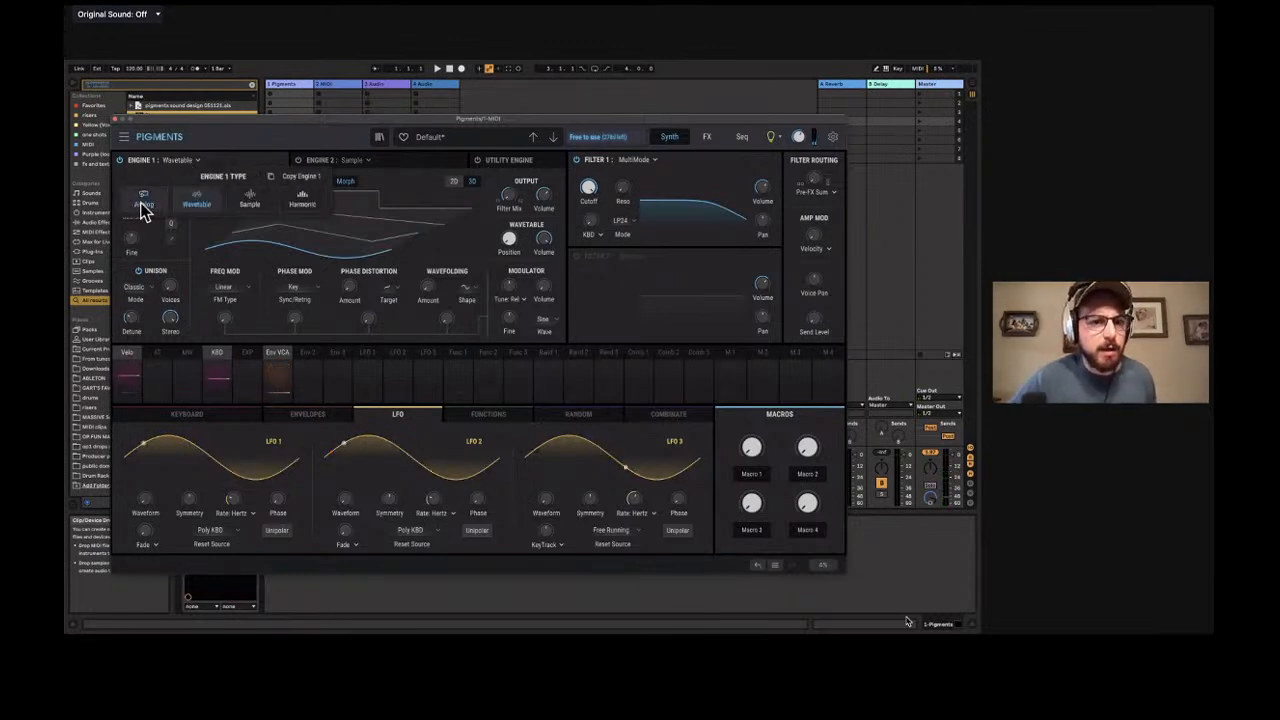
{"action": "left_click", "coordinate": [141, 207]}
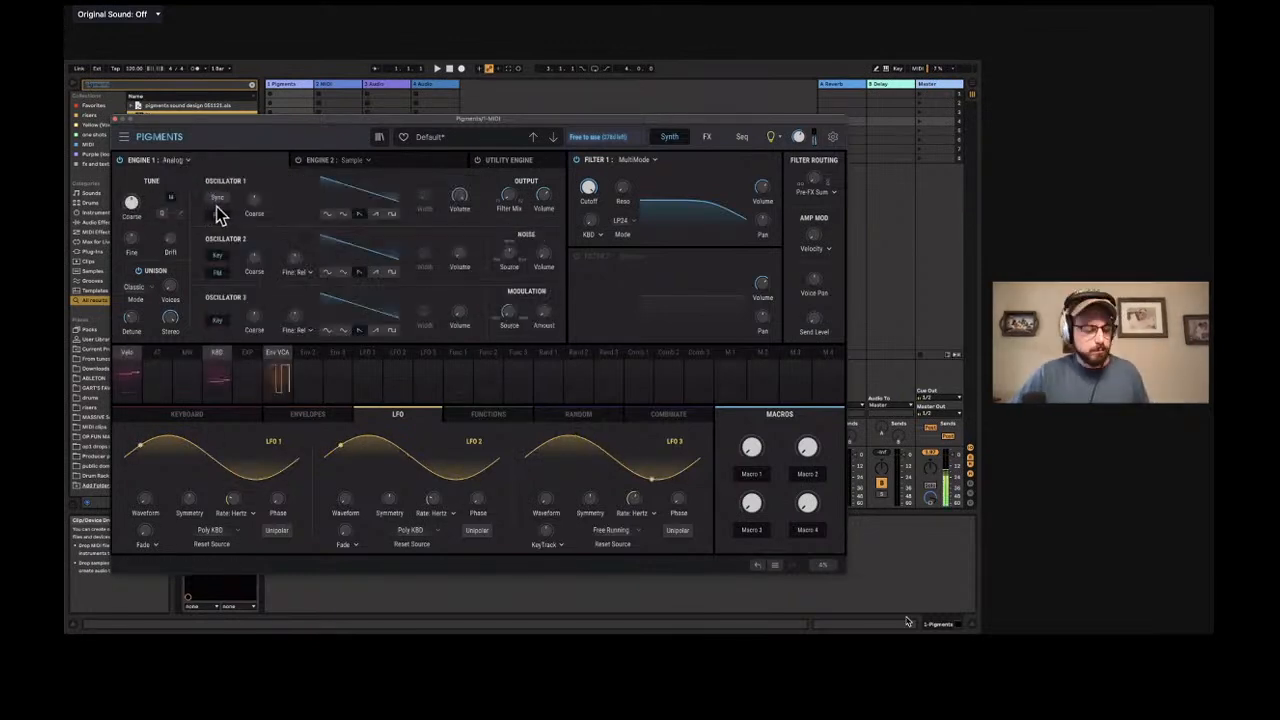
Lengthen the attack of the Env VCA envelope by reshaping its curve.
{"action": "left_click", "coordinate": [275, 355]}
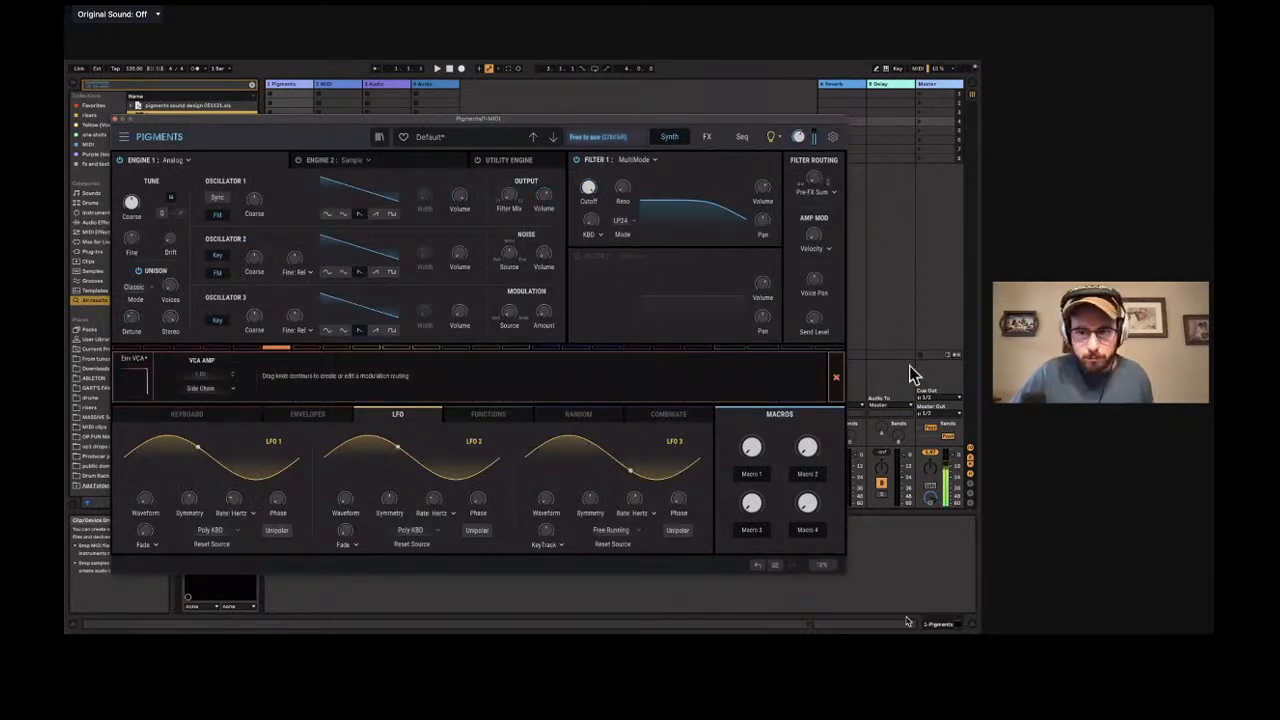
{"action": "left_click", "coordinate": [836, 377]}
{"action": "left_click", "coordinate": [294, 414]}
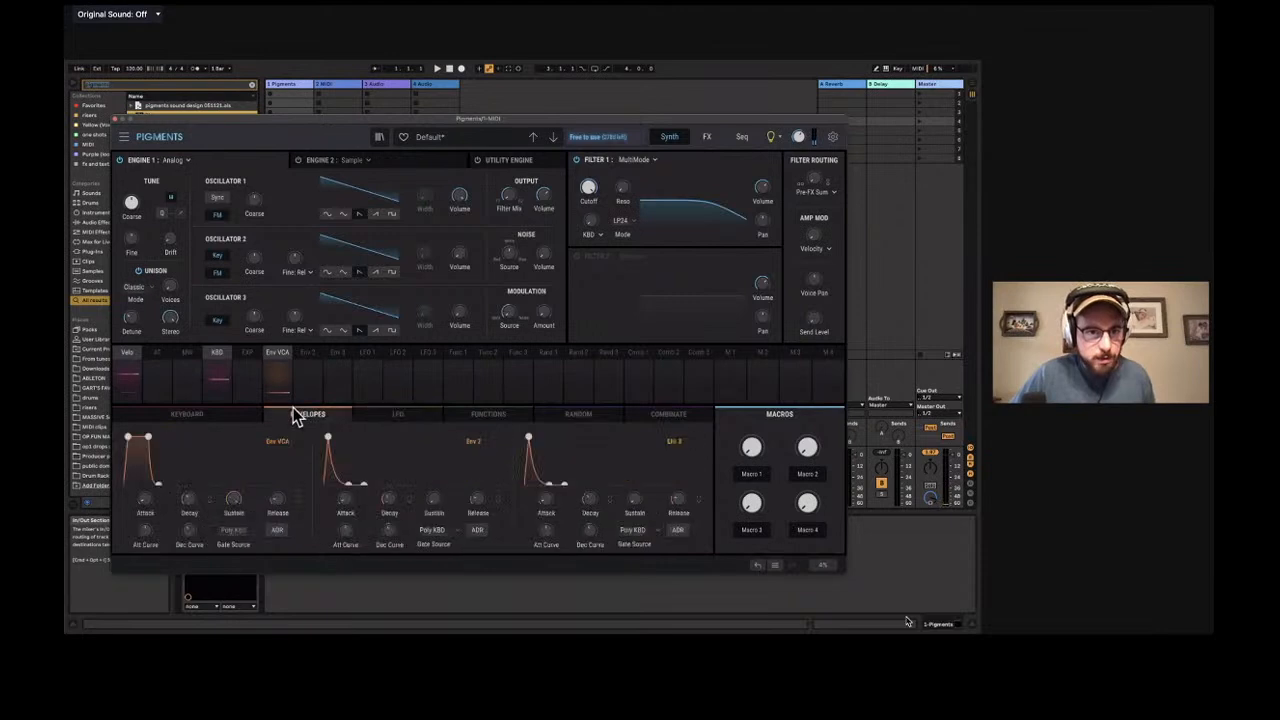
{"action": "left_click_drag", "start_coordinate": [153, 435], "coordinate": [154, 436]}
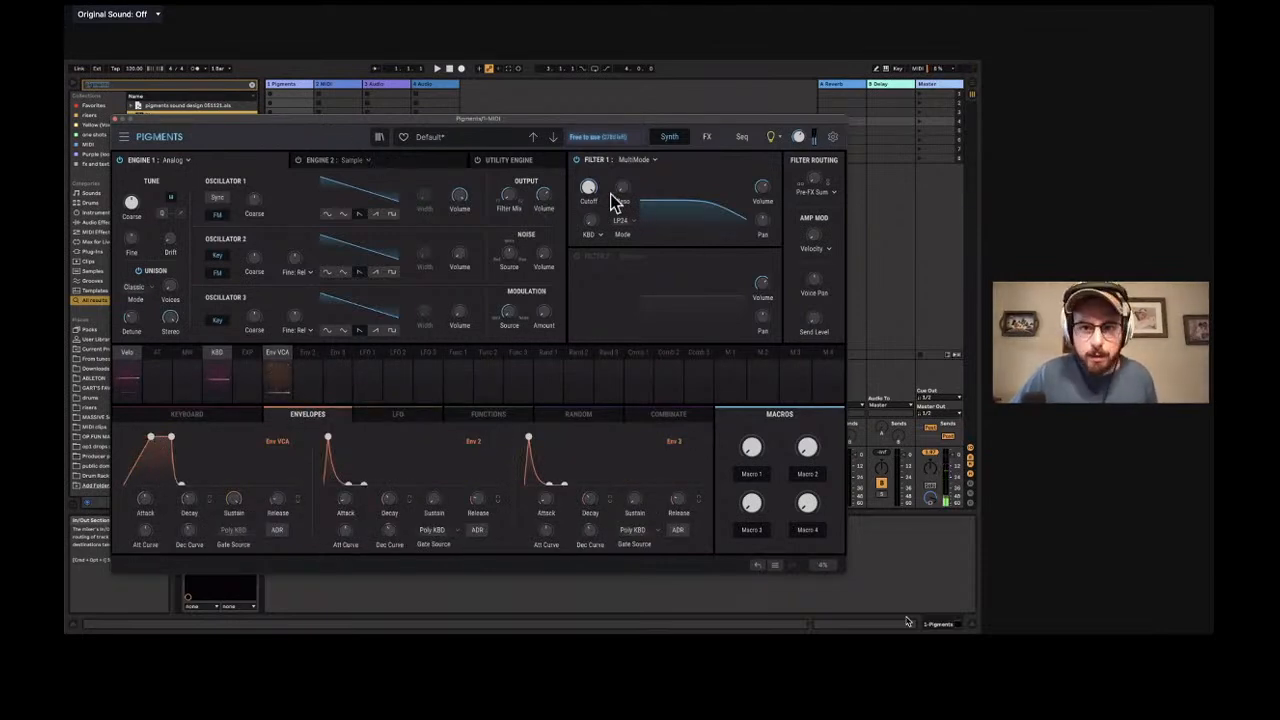
Lower Filter 1's cutoff to about 2866 Hz and show the LFO settings.
{"action": "left_click_drag", "start_coordinate": [588, 187], "coordinate": [592, 200]}
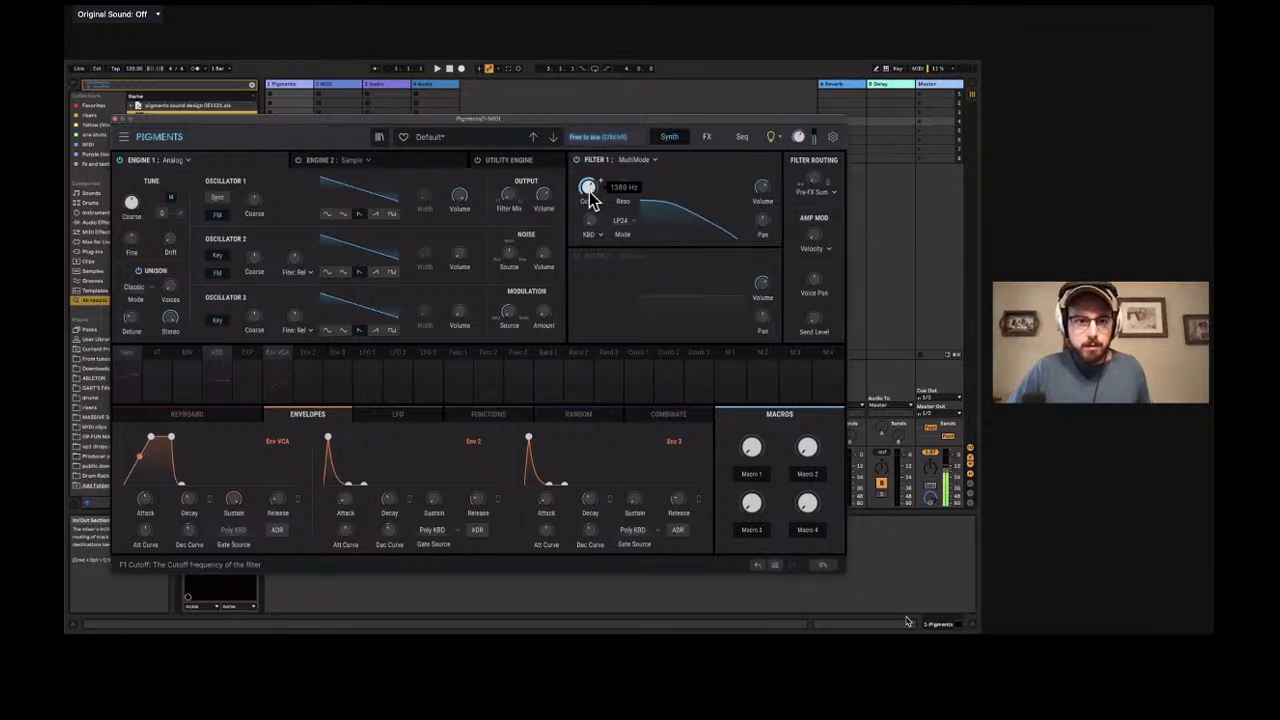
{"action": "left_click_drag", "start_coordinate": [592, 200], "coordinate": [592, 194]}
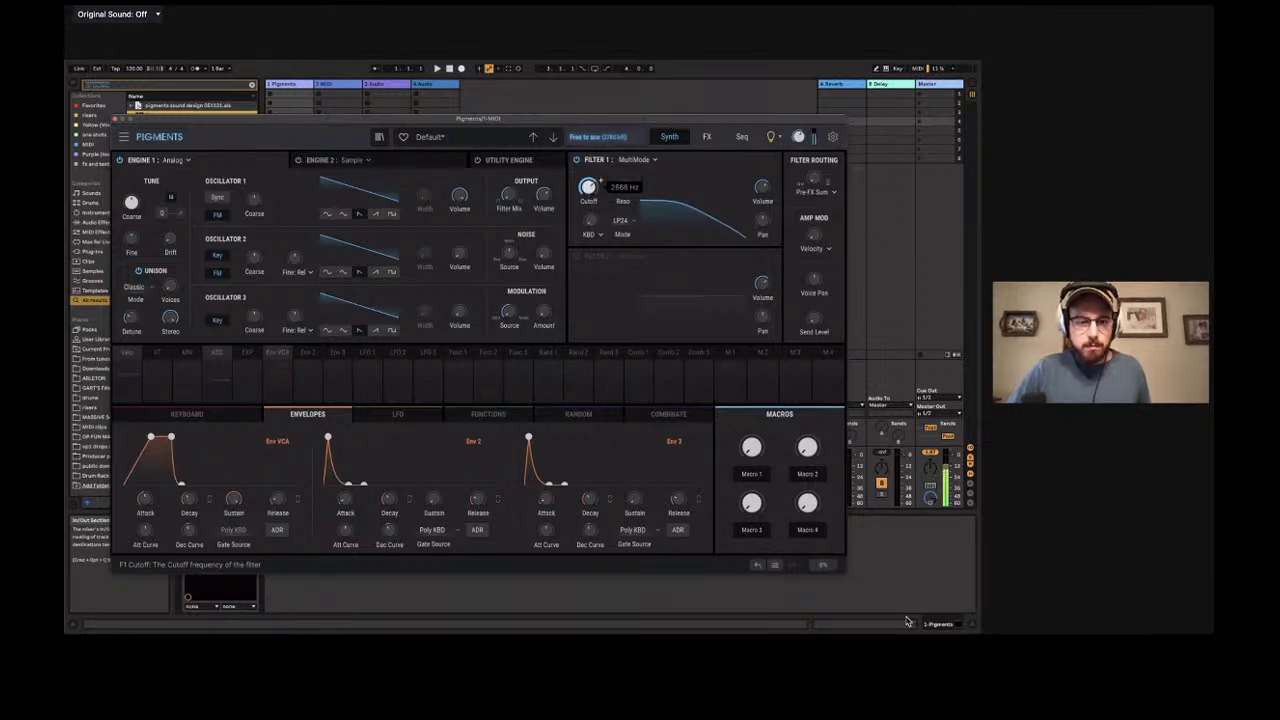
{"action": "left_click", "coordinate": [380, 421]}
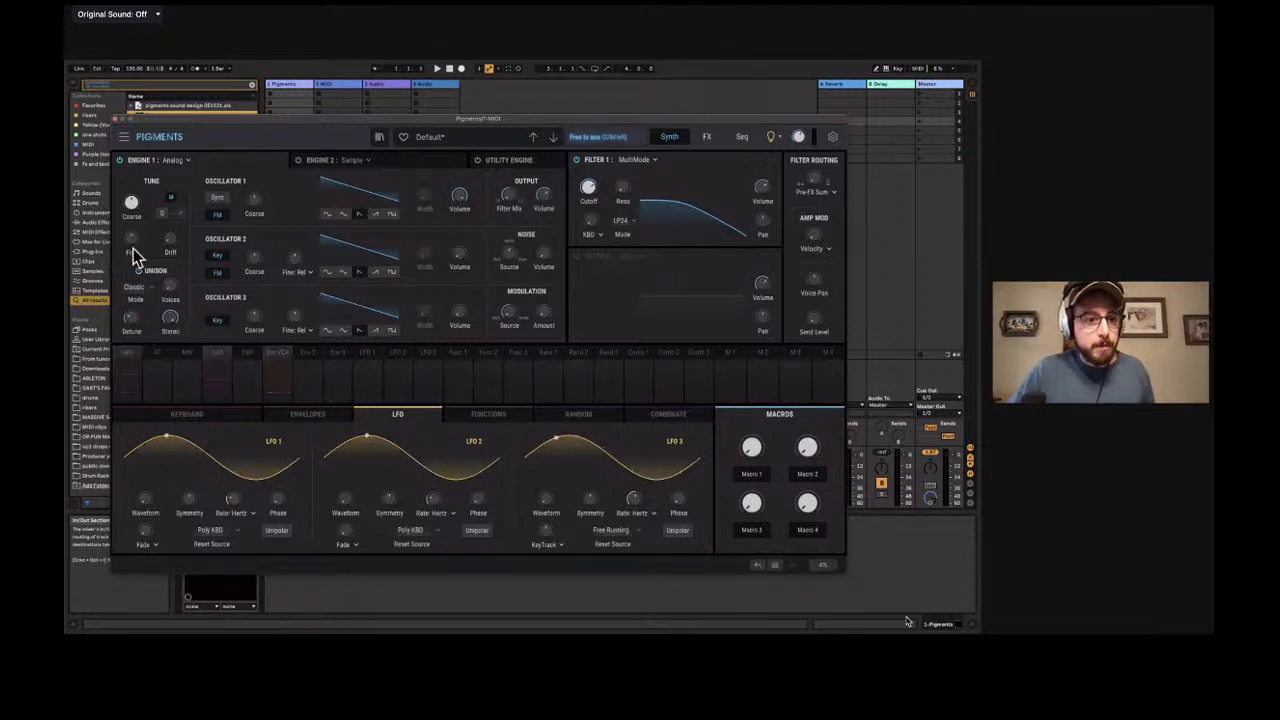
Modulate Engine 1's Fine tune with a small amount of LFO 1 and set LFO 1's rate to about 4.26 Hz.
{"action": "mouse_move", "coordinate": [132, 243]}
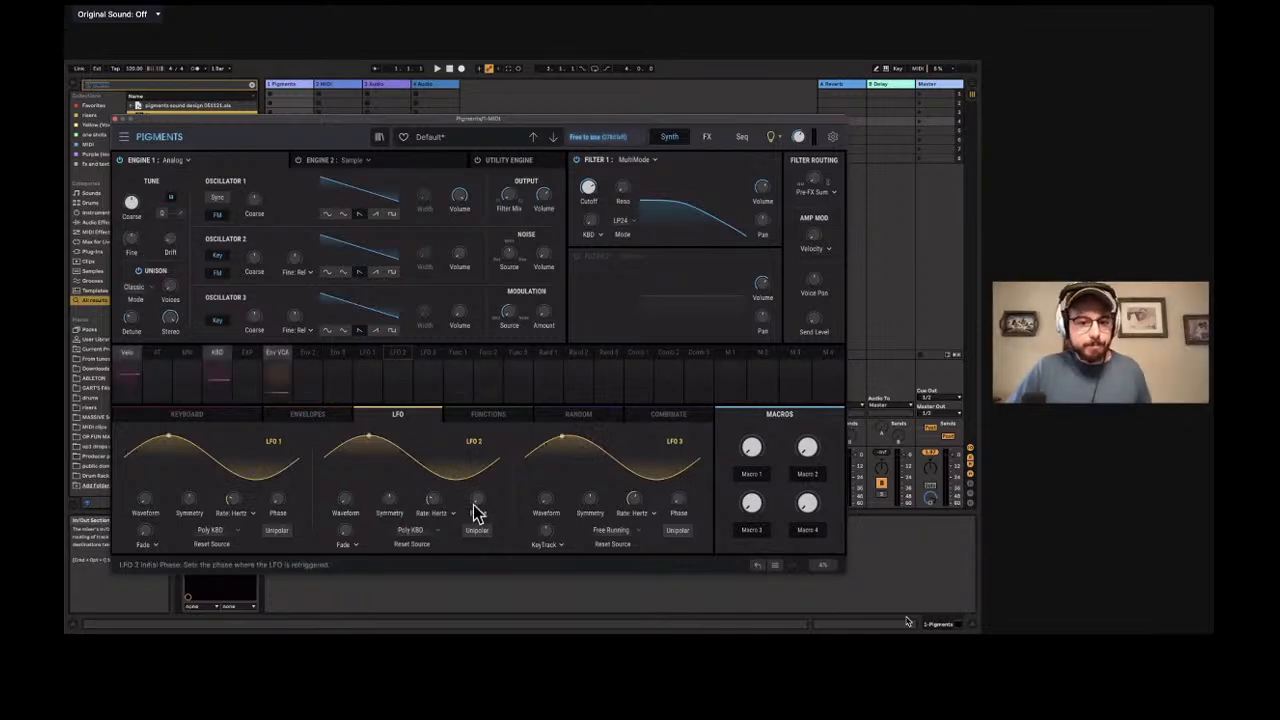
{"action": "left_click", "coordinate": [145, 235]}
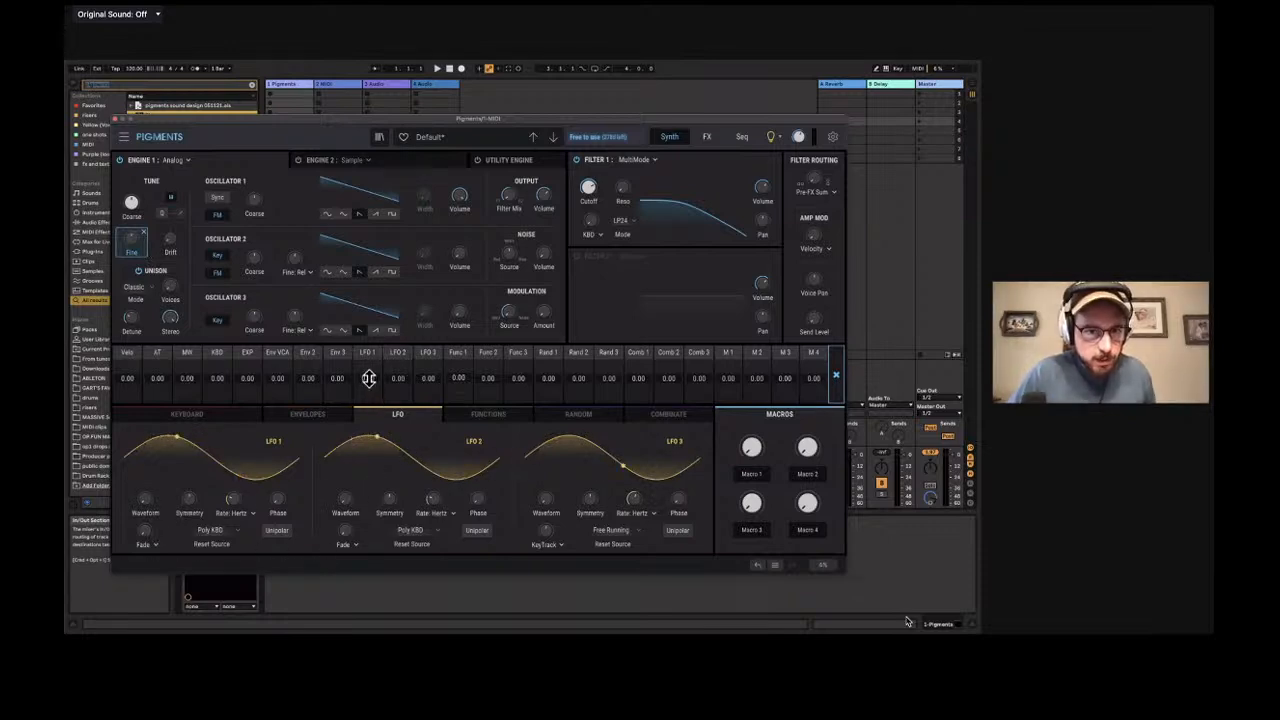
{"action": "left_click_drag", "start_coordinate": [369, 383], "coordinate": [369, 378]}
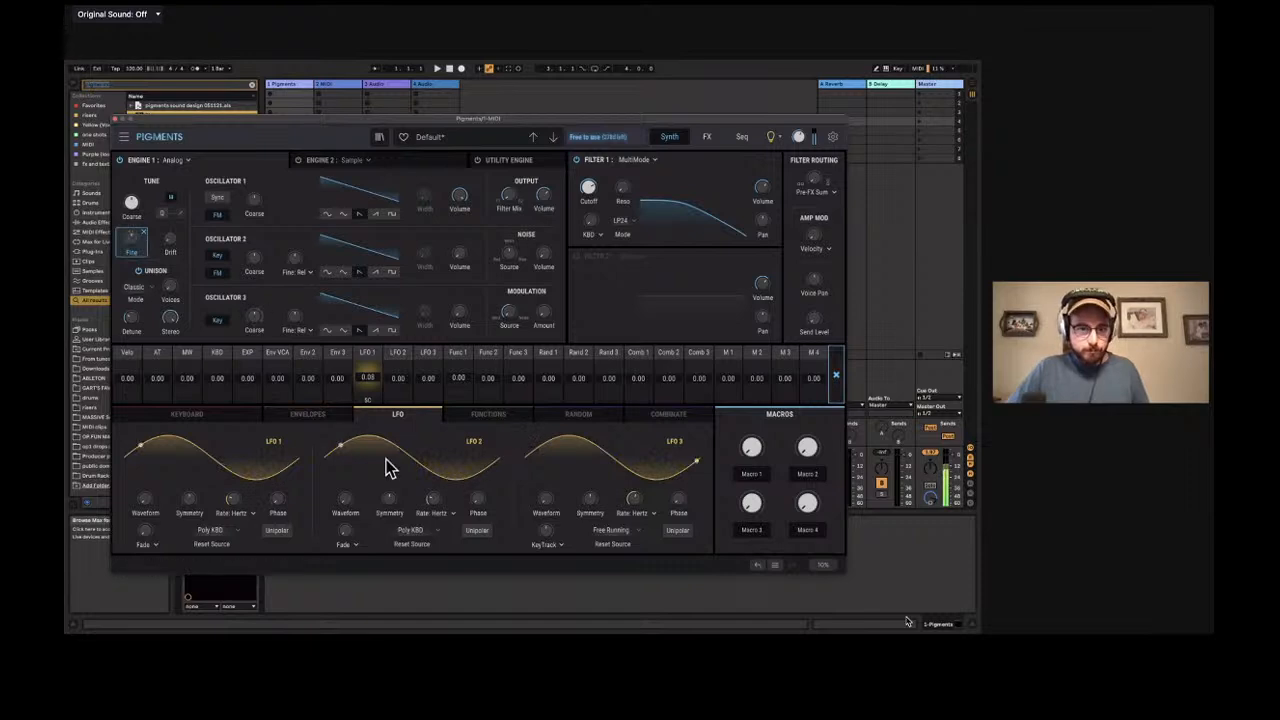
{"action": "mouse_move", "coordinate": [433, 502]}
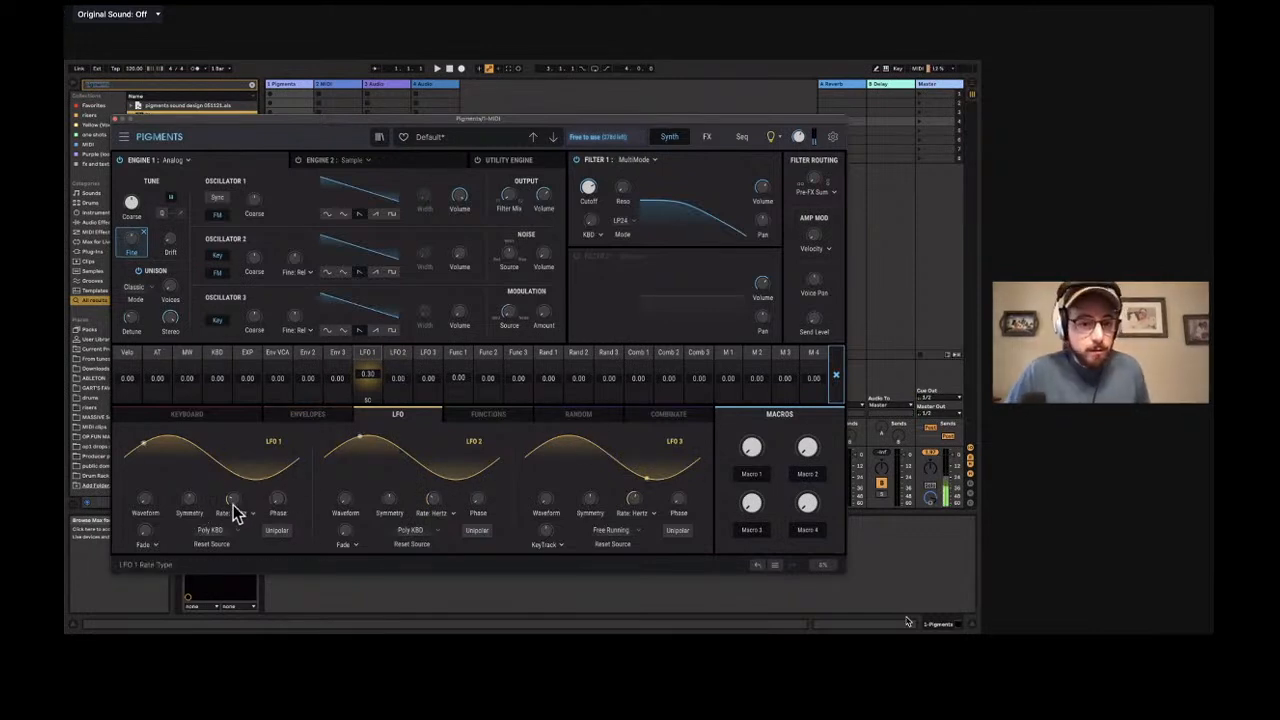
{"action": "mouse_move", "coordinate": [233, 500]}
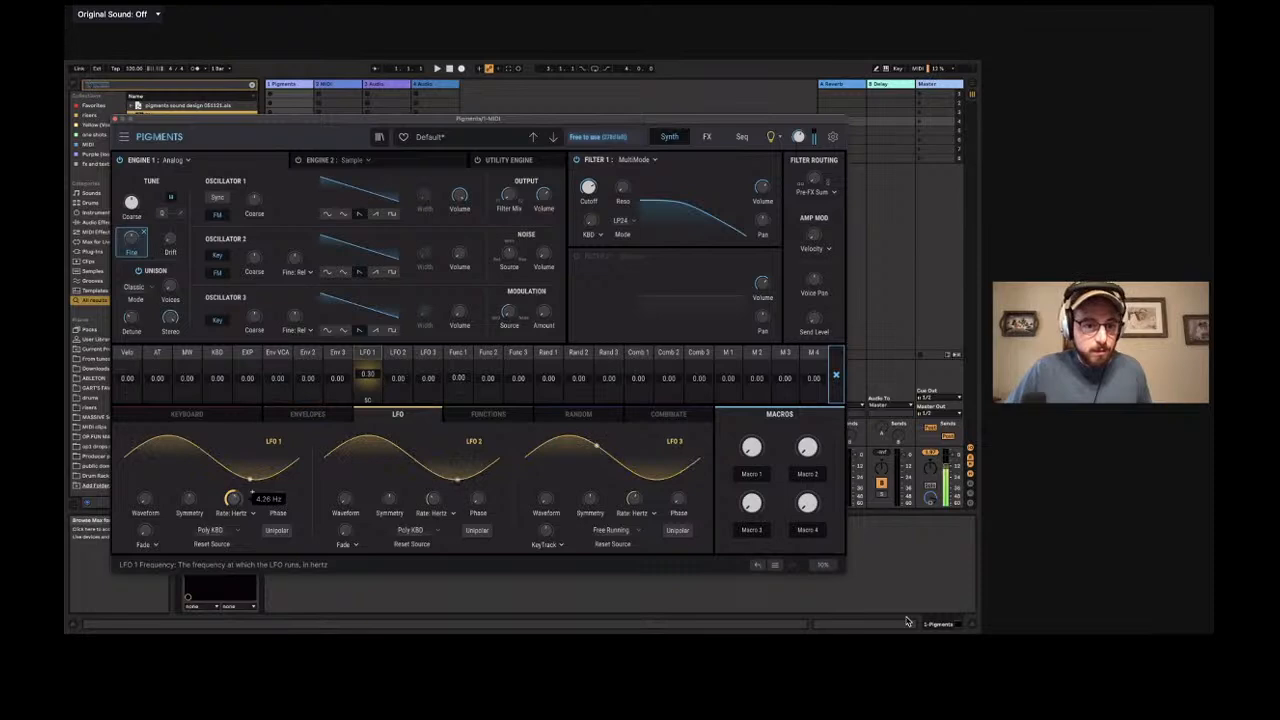
{"action": "left_click_drag", "start_coordinate": [371, 366], "coordinate": [367, 386]}
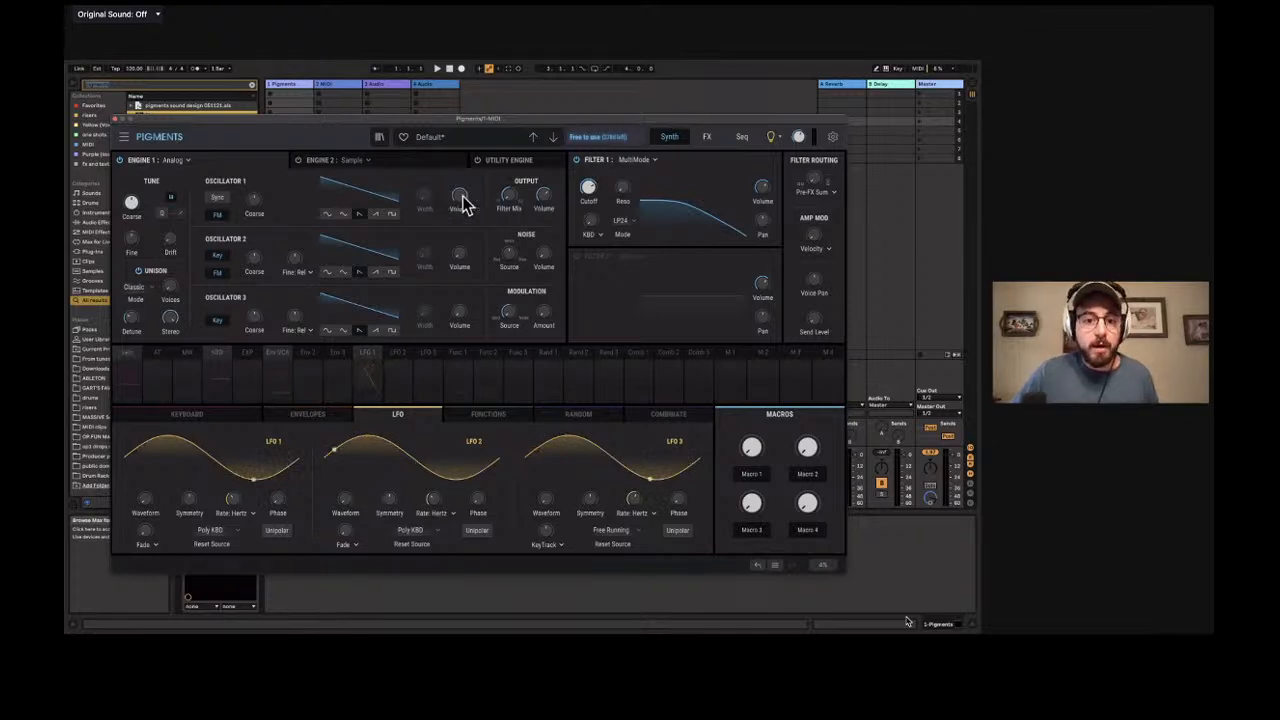
Switch Engine 1's Oscillator 2 to a triangle wave and raise its volume.
{"action": "mouse_move", "coordinate": [458, 200]}
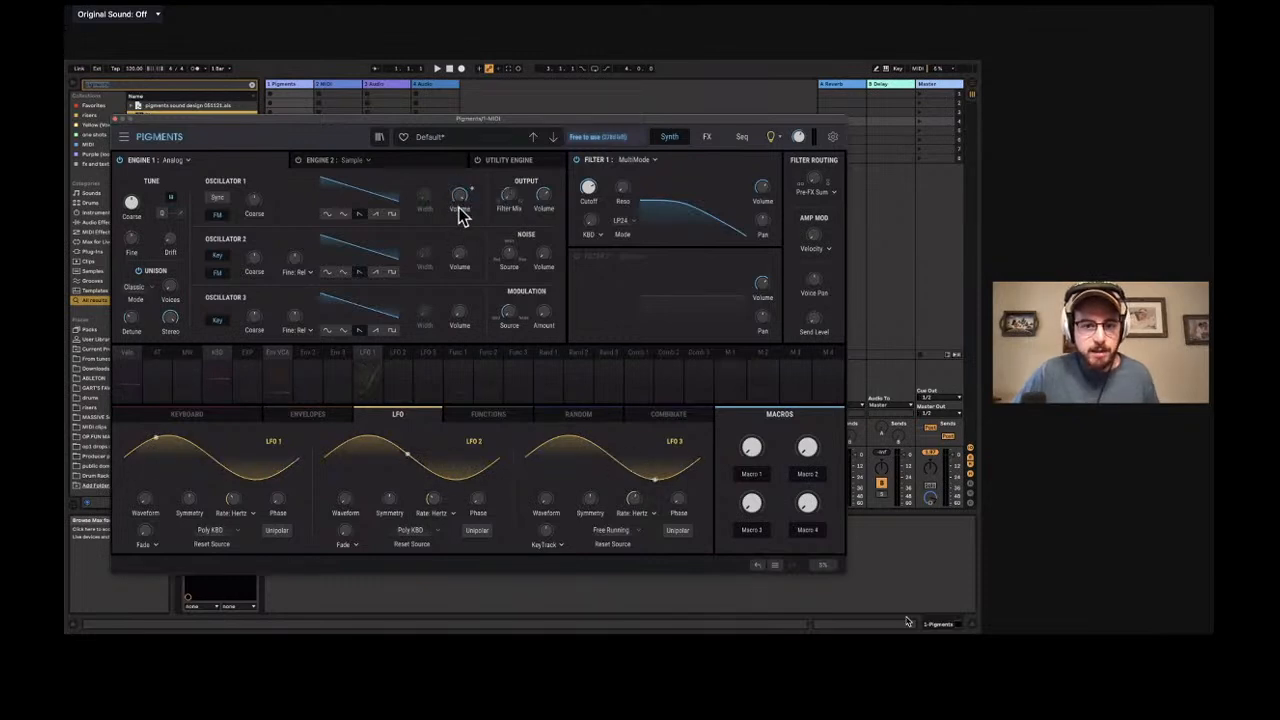
{"action": "mouse_move", "coordinate": [462, 260]}
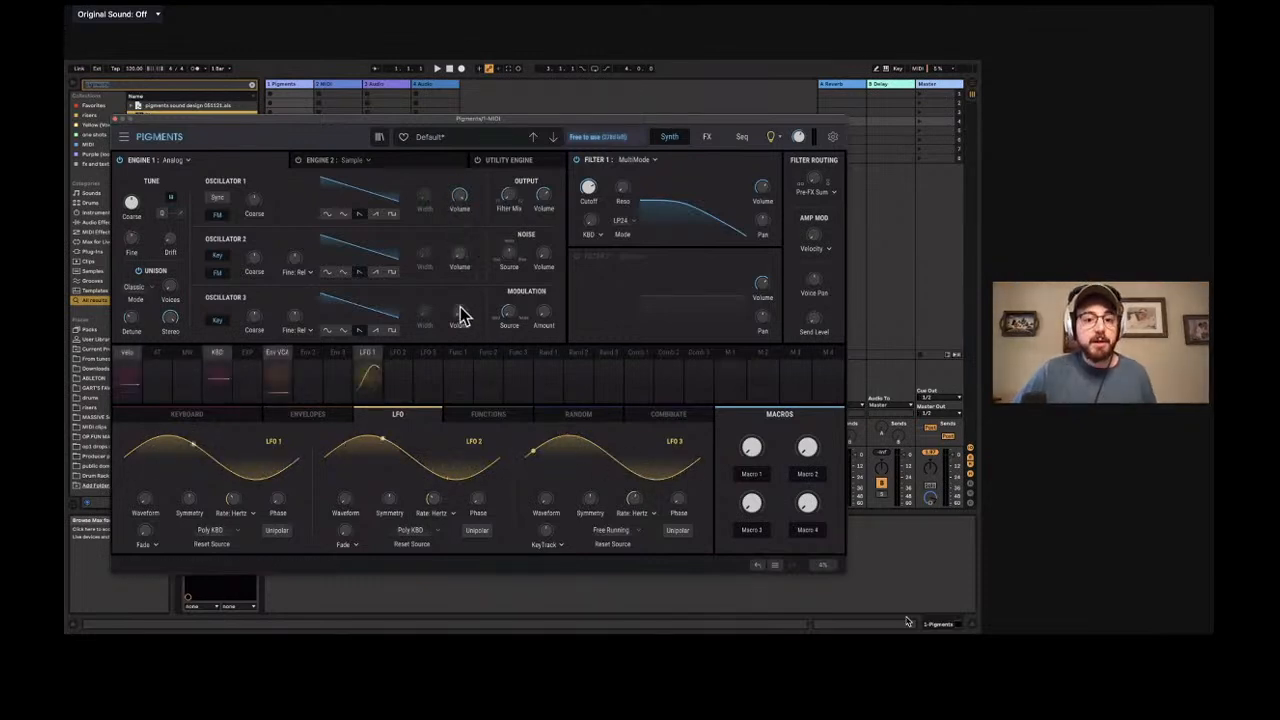
{"action": "mouse_move", "coordinate": [459, 322]}
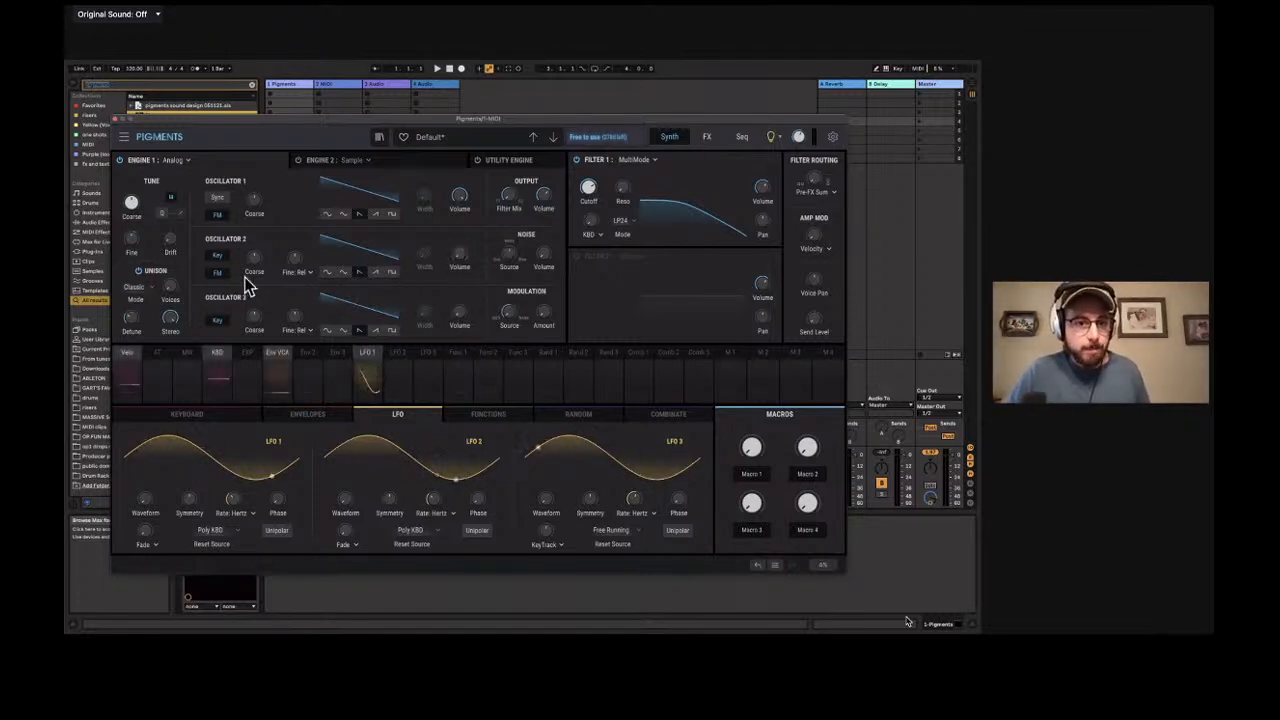
{"action": "left_click", "coordinate": [343, 272]}
{"action": "left_click_drag", "start_coordinate": [459, 254], "coordinate": [459, 246]}
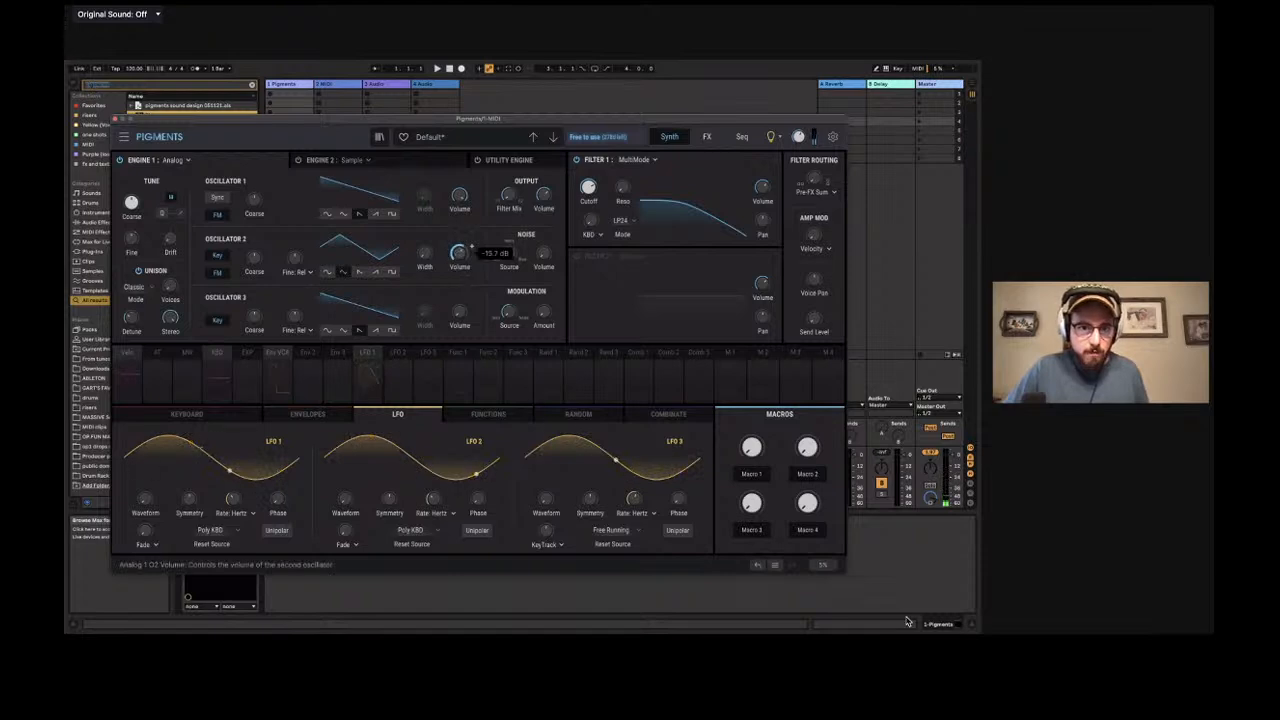
{"action": "left_click_drag", "start_coordinate": [459, 254], "coordinate": [459, 249]}
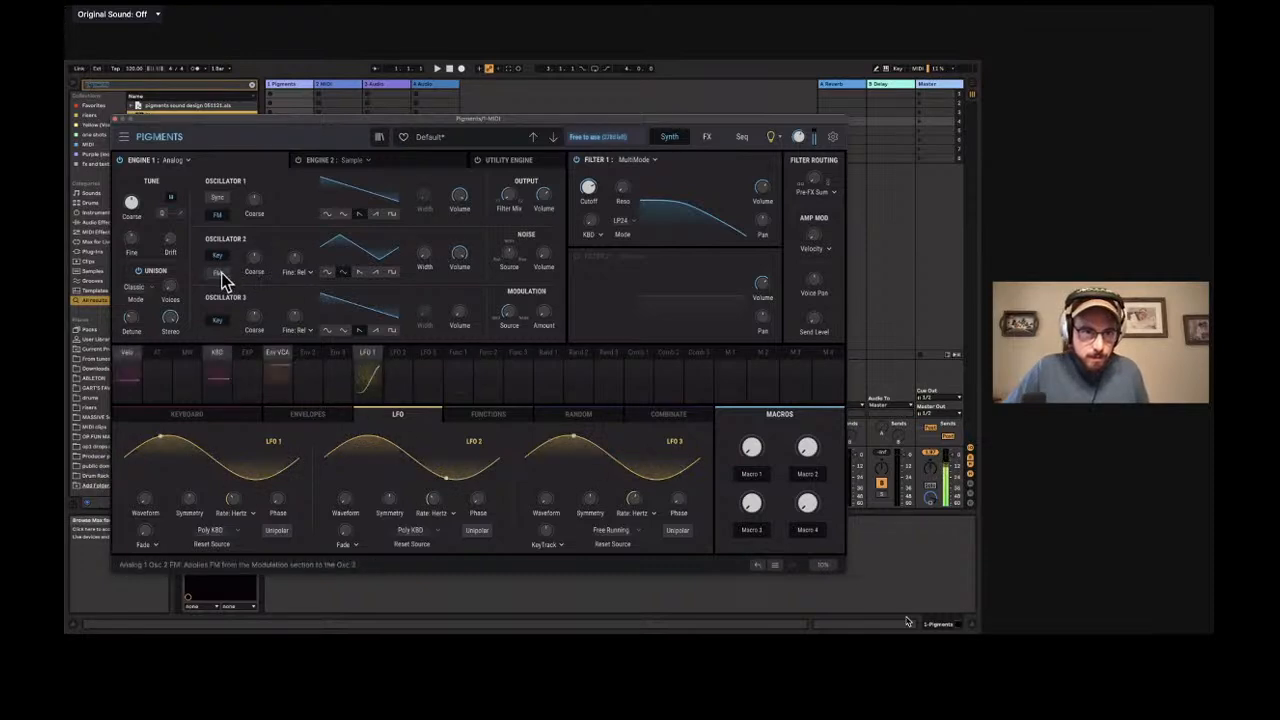
Adjust Oscillator 2's coarse tuning and lower its volume to balance it against Oscillator 1.
{"action": "mouse_move", "coordinate": [424, 253]}
{"action": "left_mouse_down"}
{"action": "mouse_move", "coordinate": [424, 240]}
{"action": "mouse_move", "coordinate": [424, 252]}
{"action": "left_mouse_up"}
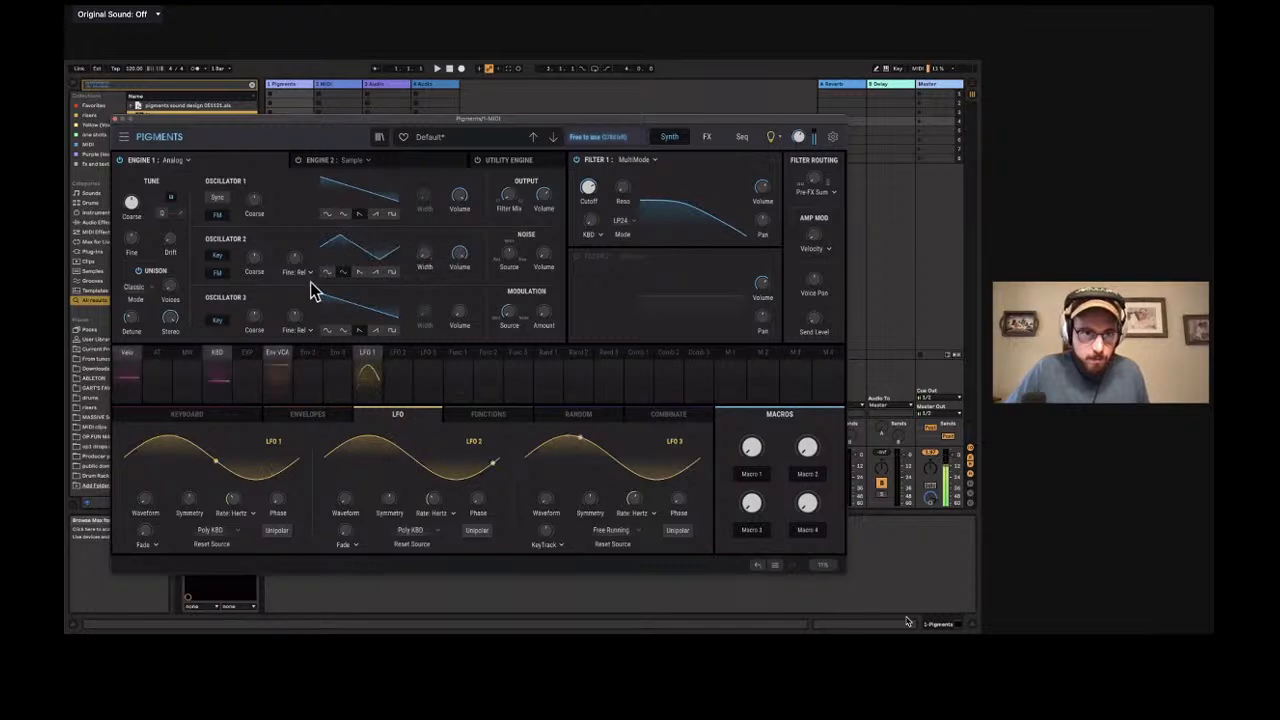
{"action": "mouse_move", "coordinate": [251, 262]}
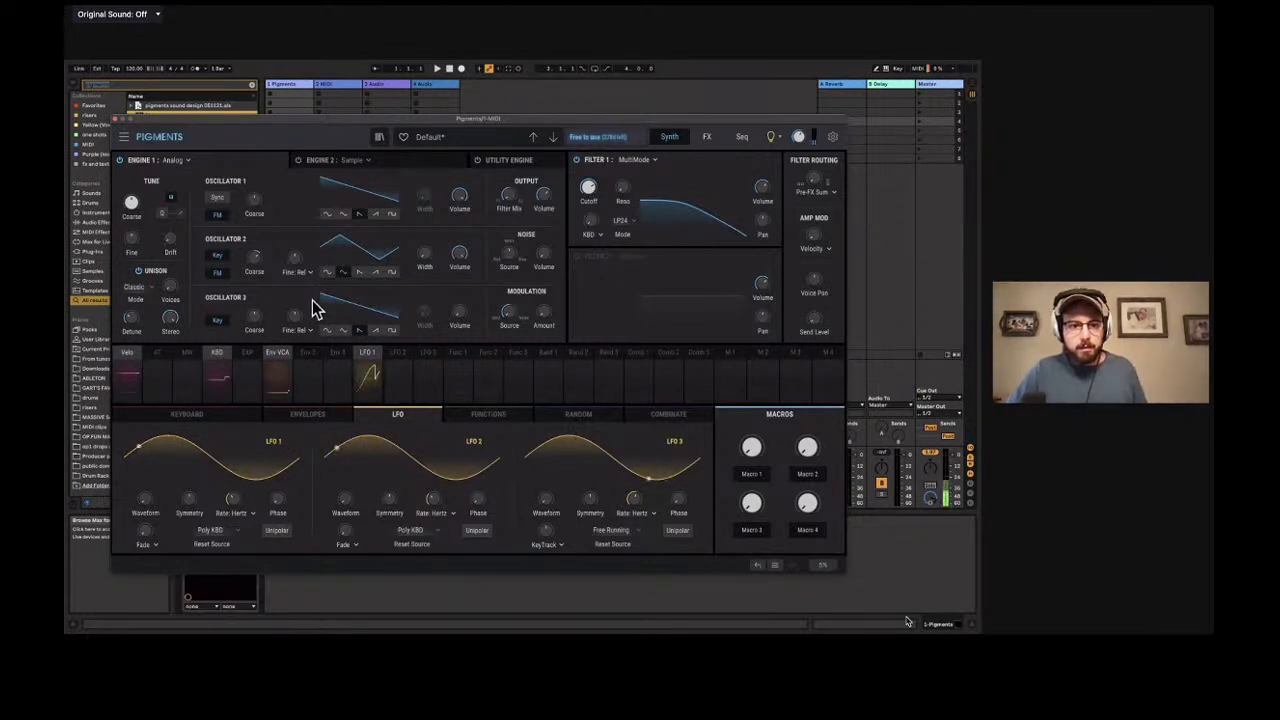
{"action": "left_click_drag", "start_coordinate": [459, 254], "coordinate": [459, 190]}
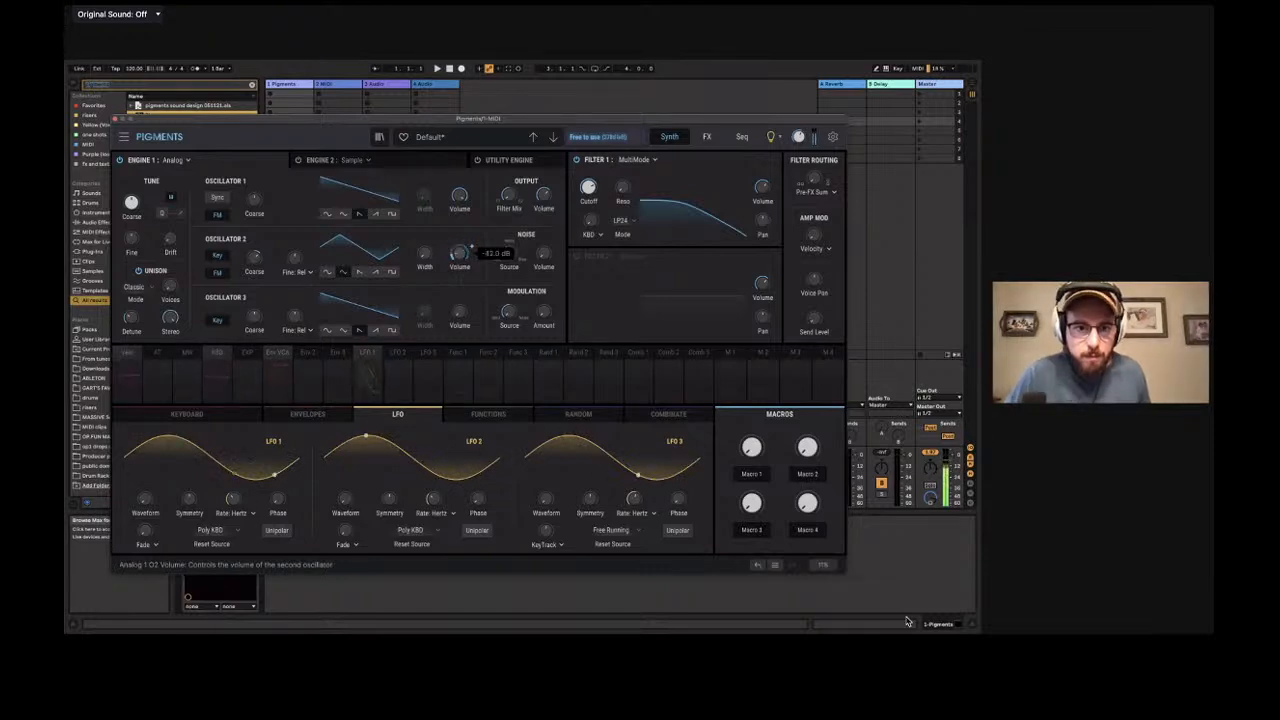
Raise Filter 1's cutoff and check the modulation routings of Env VCA.
{"action": "mouse_move", "coordinate": [591, 191]}
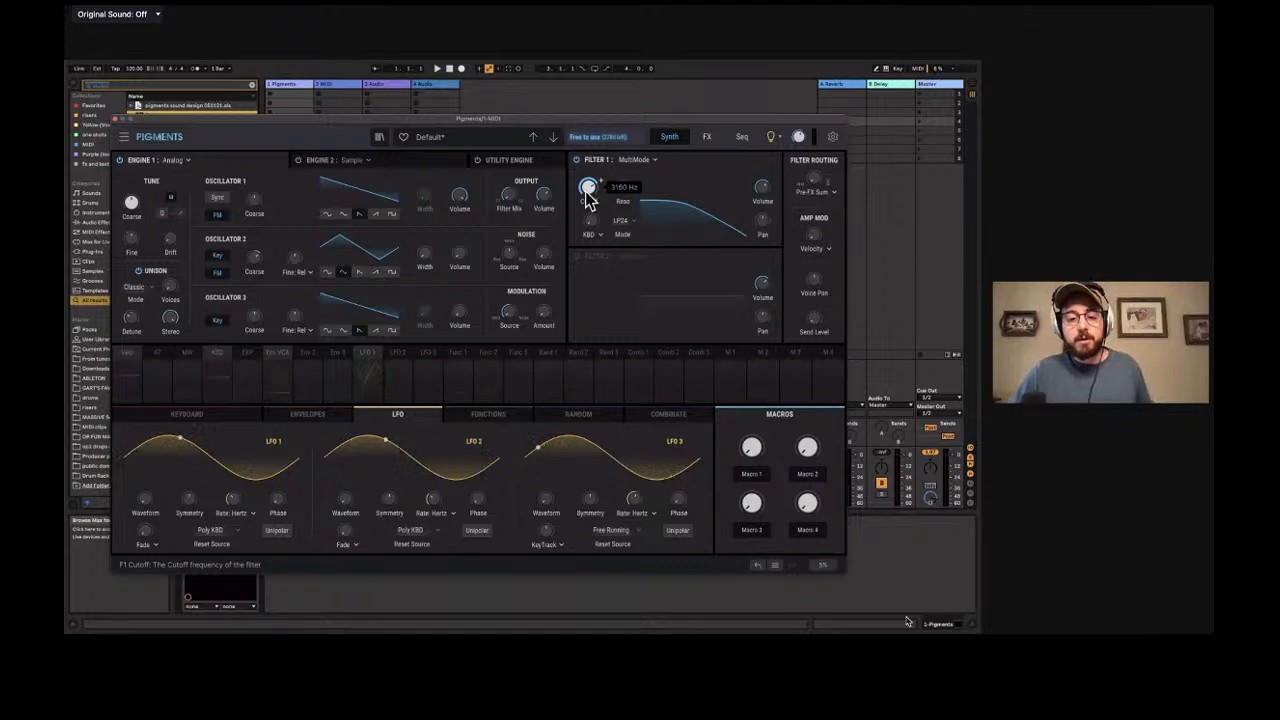
{"action": "left_click_drag", "start_coordinate": [588, 197], "coordinate": [588, 150]}
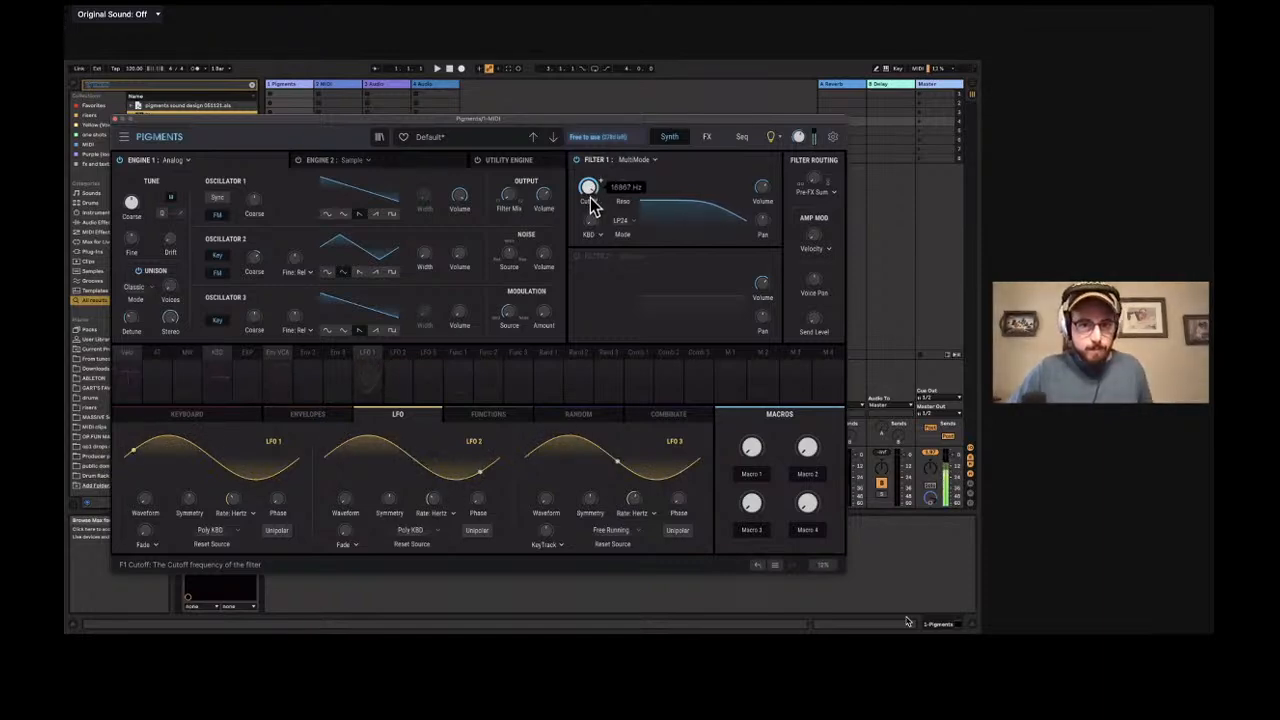
{"action": "left_click", "coordinate": [277, 352]}
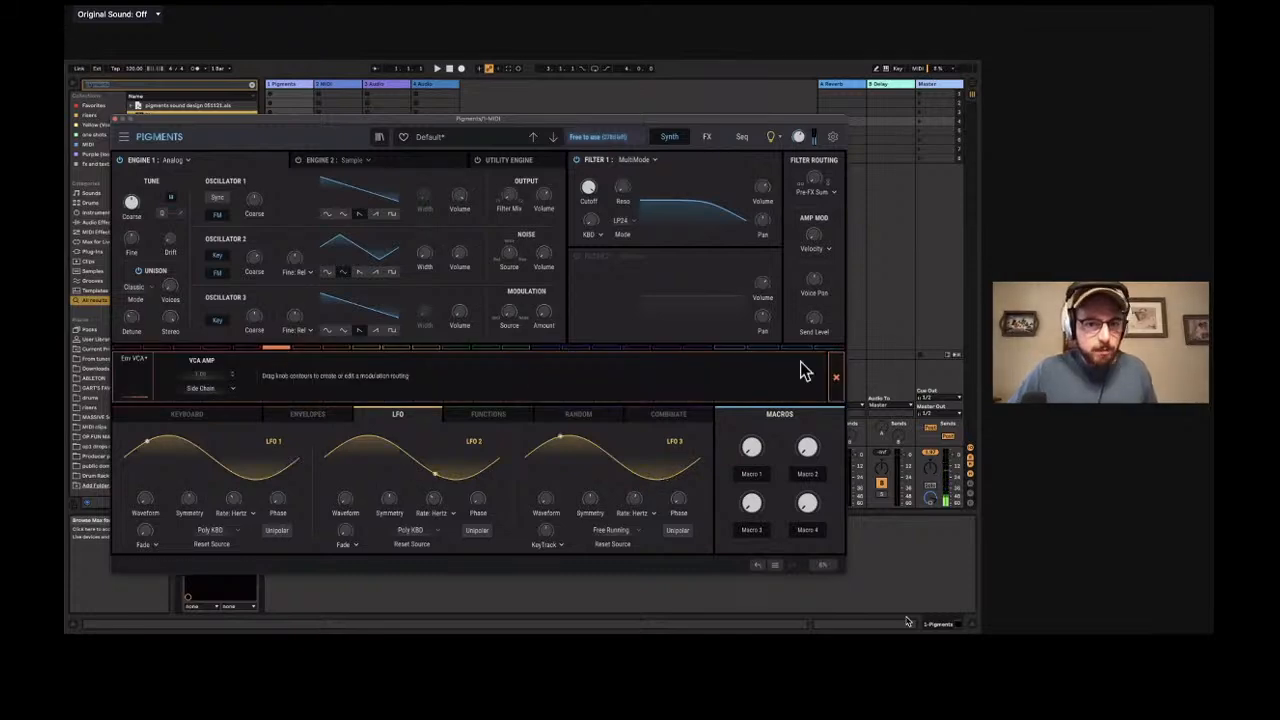
{"action": "left_click", "coordinate": [836, 377]}
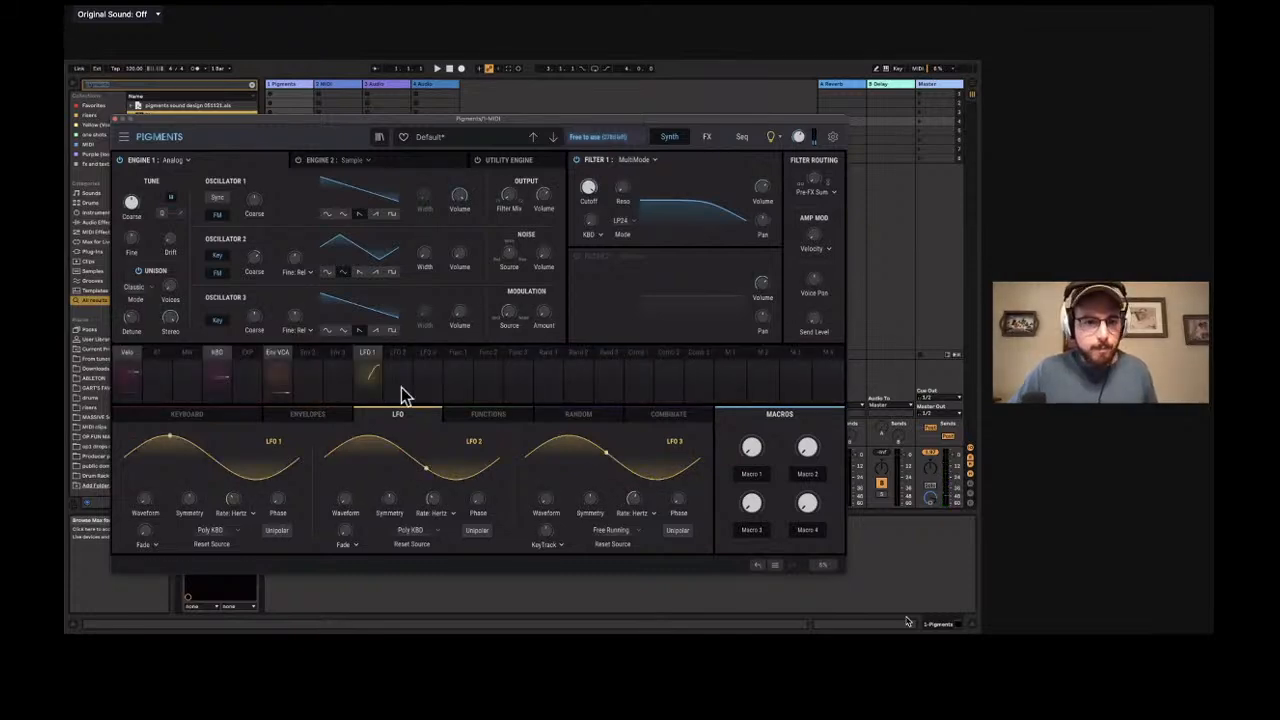
Show the envelopes, modulate Filter 1's cutoff with Env VCA at an amount of 0.43, and lower the base cutoff.
{"action": "left_click", "coordinate": [287, 416]}
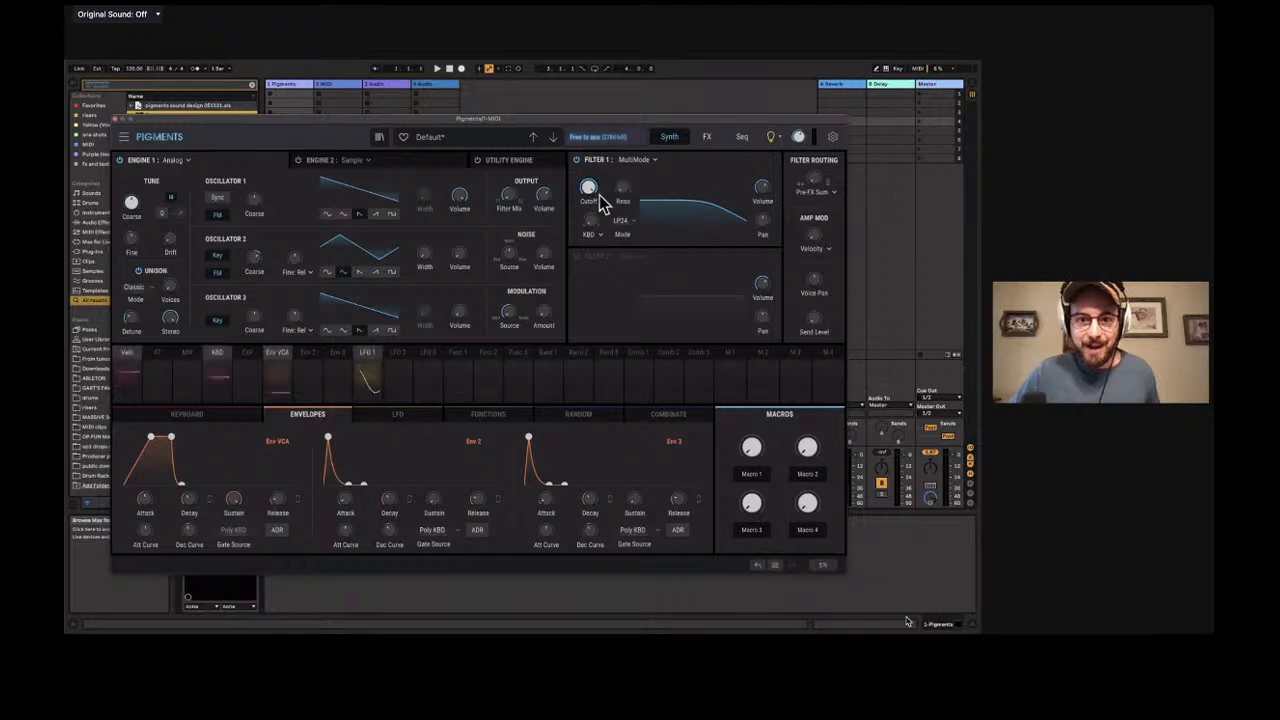
{"action": "mouse_move", "coordinate": [597, 194]}
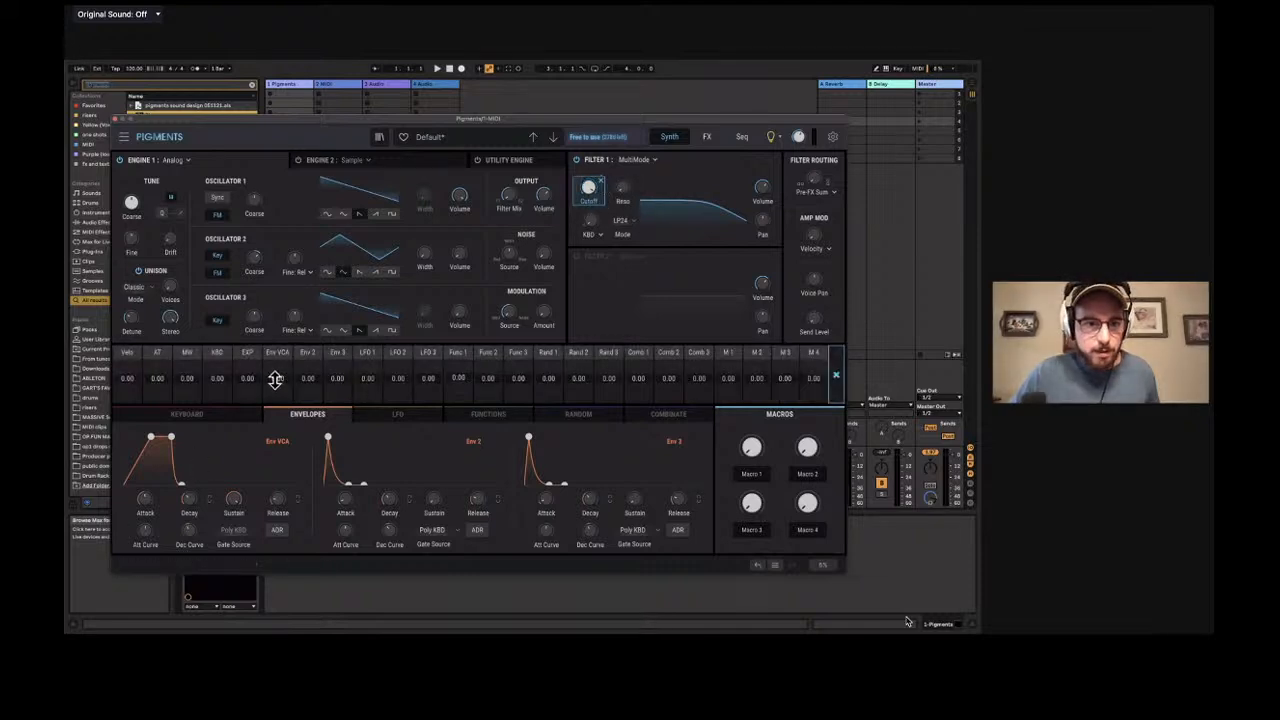
{"action": "left_click_drag", "start_coordinate": [275, 379], "coordinate": [275, 400]}
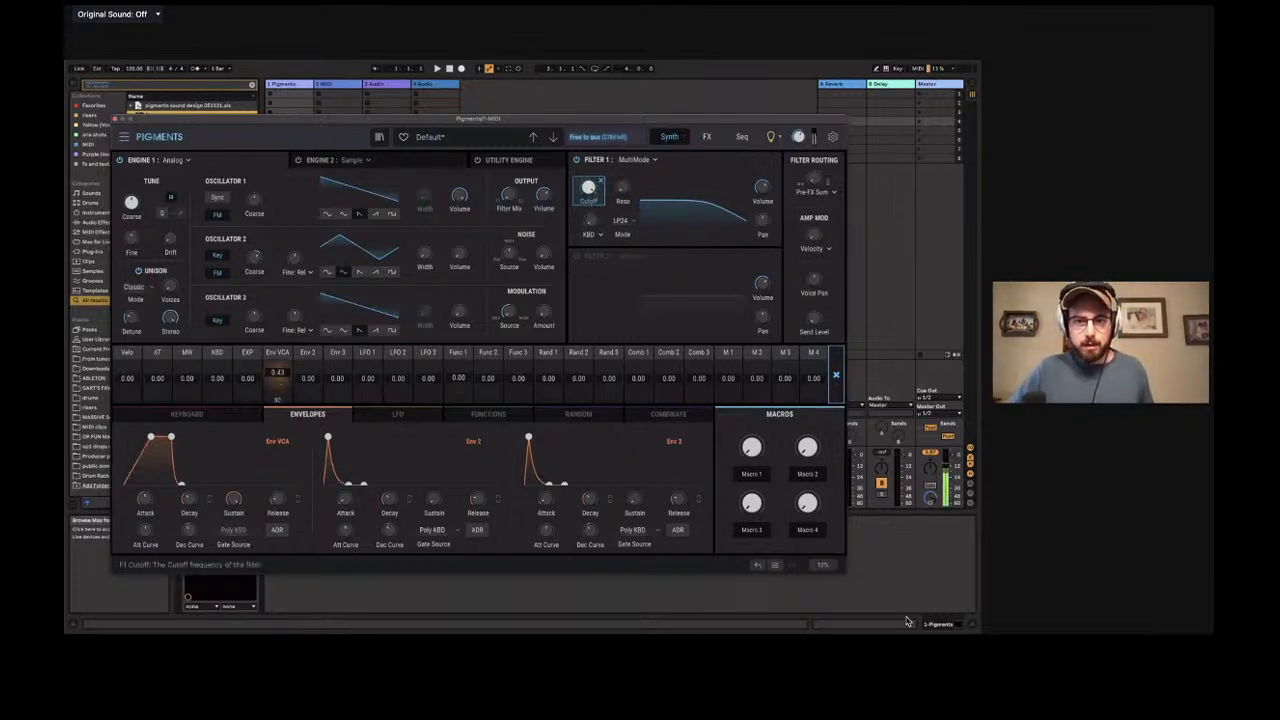
{"action": "mouse_move", "coordinate": [588, 198]}
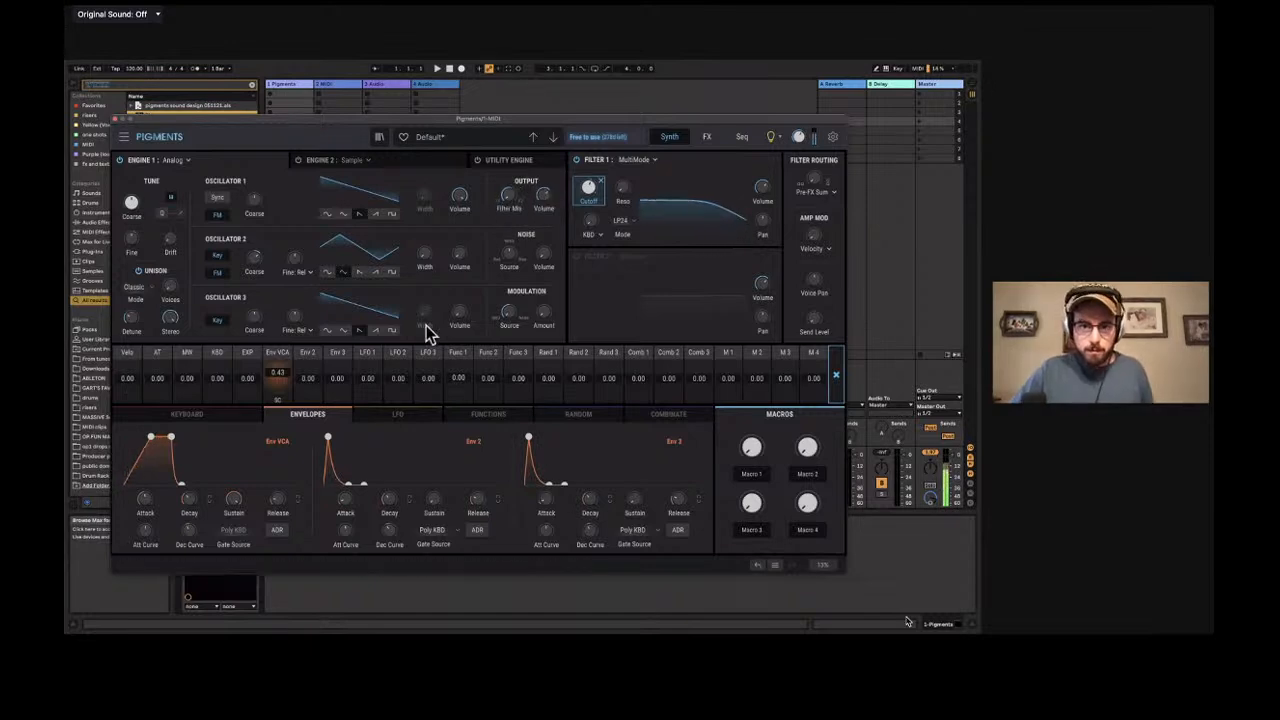
{"action": "left_click", "coordinate": [393, 162]}
{"action": "left_click", "coordinate": [223, 165]}
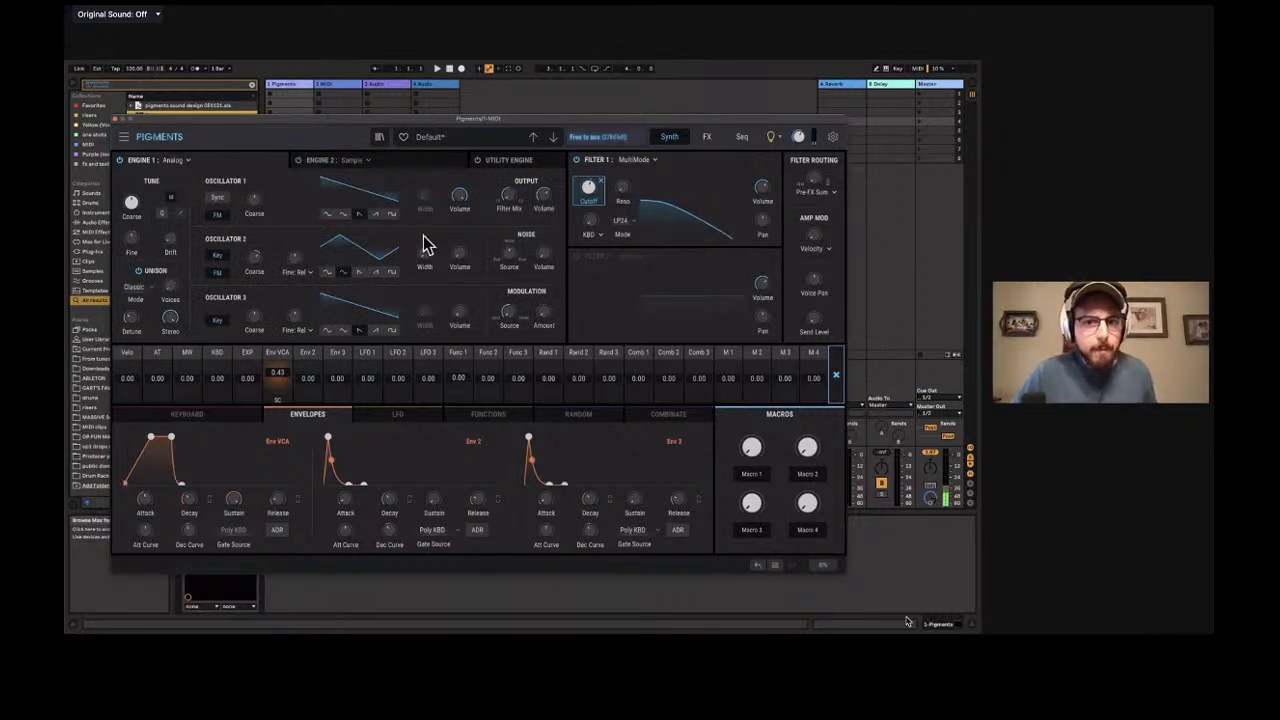
Show the effects and raise the dry/wet mix of the FX A Delay, trying values up to 100 %.
{"action": "left_click", "coordinate": [705, 138]}
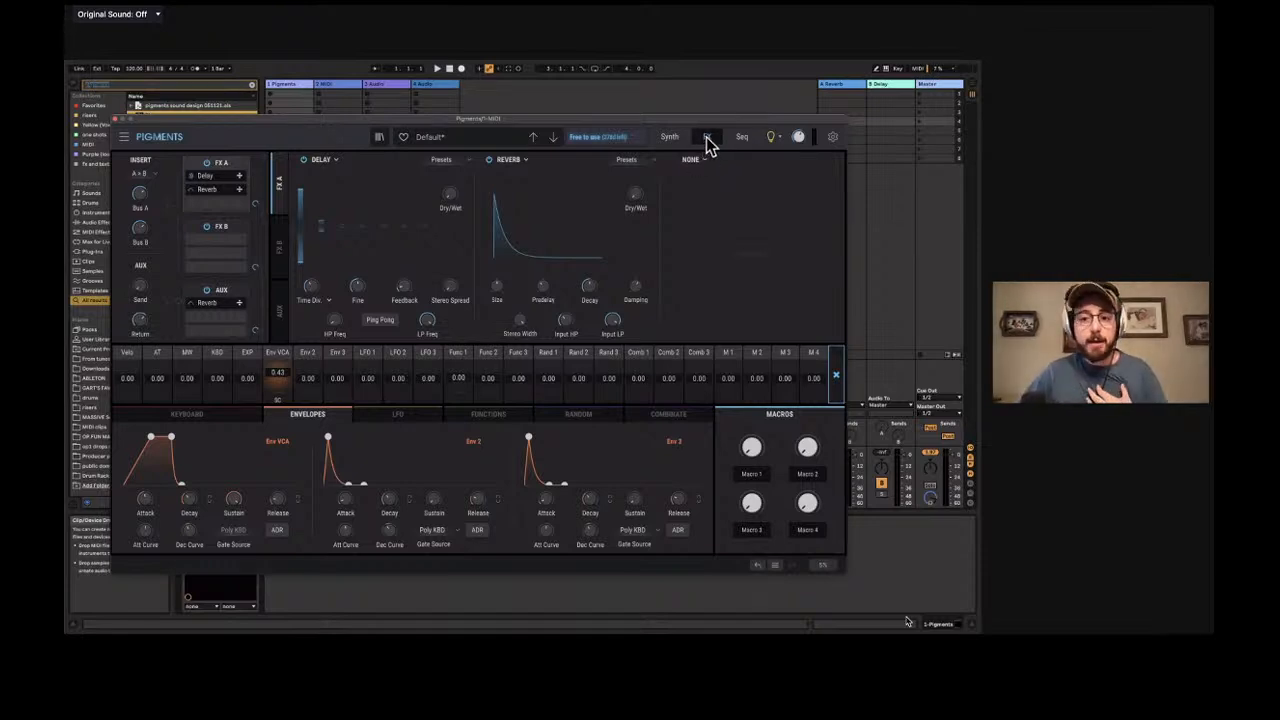
{"action": "left_click", "coordinate": [669, 138]}
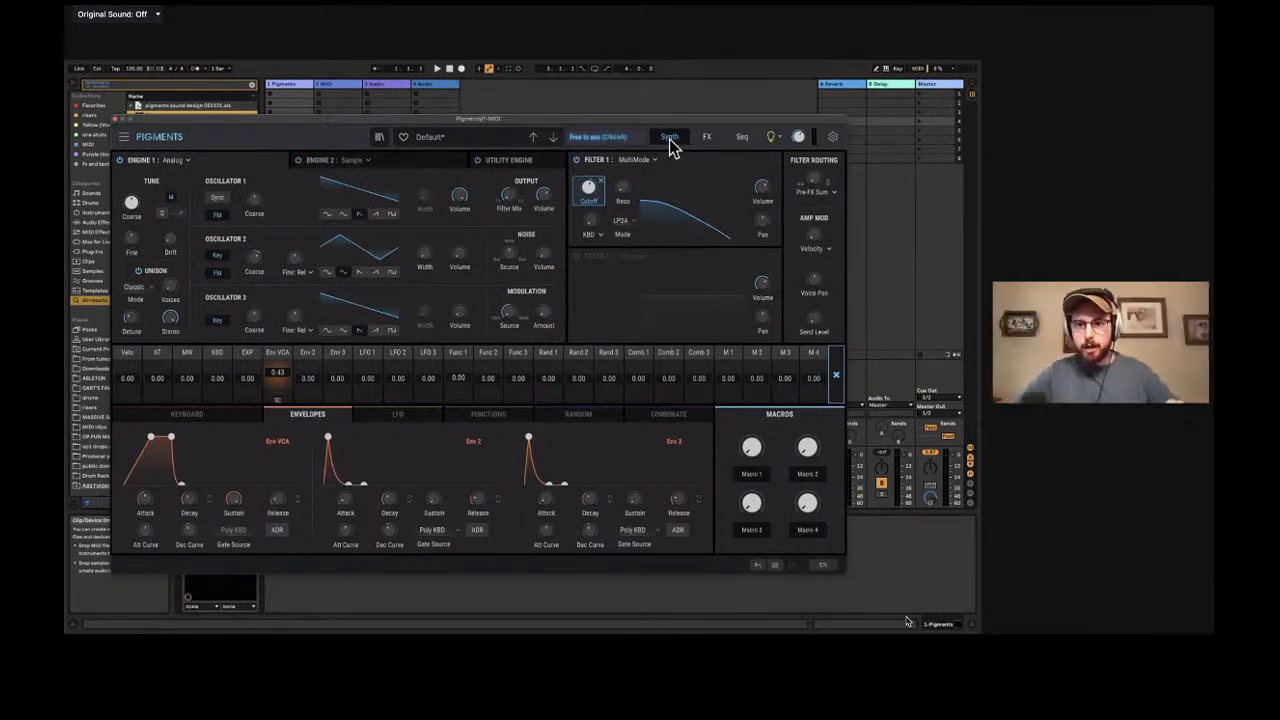
{"action": "left_click", "coordinate": [708, 139]}
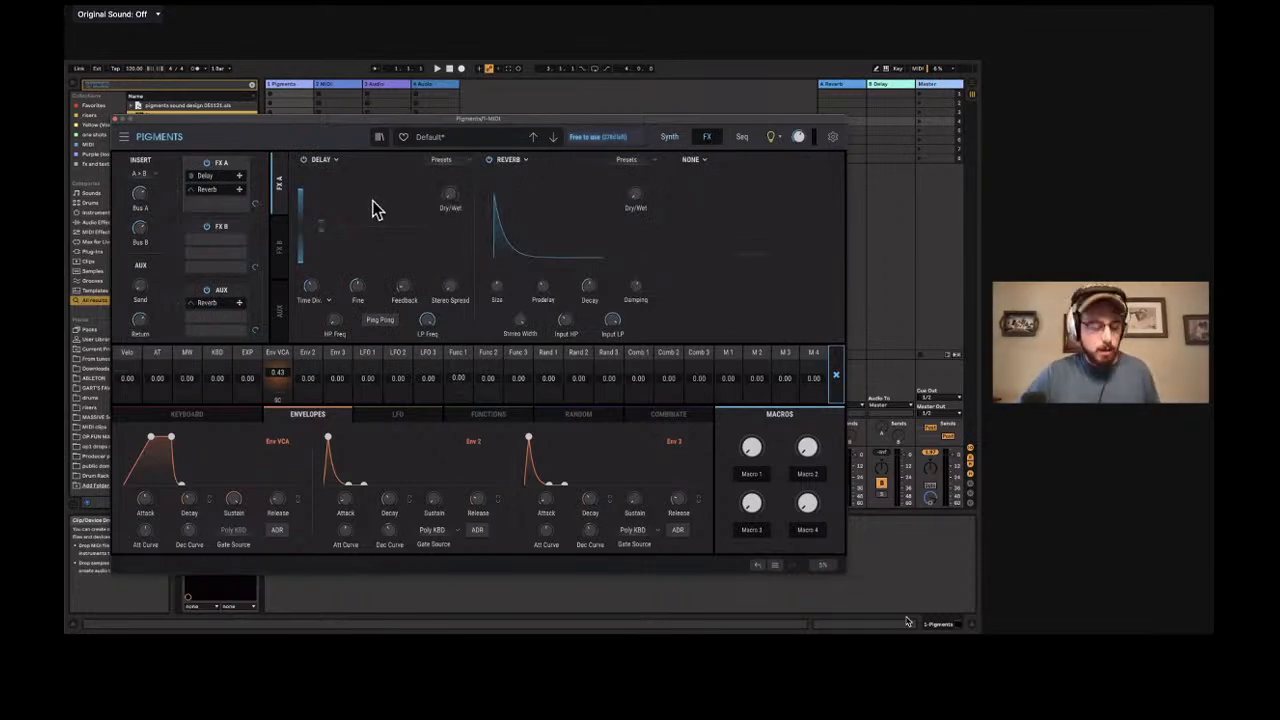
{"action": "left_click_drag", "start_coordinate": [450, 198], "coordinate": [450, 165]}
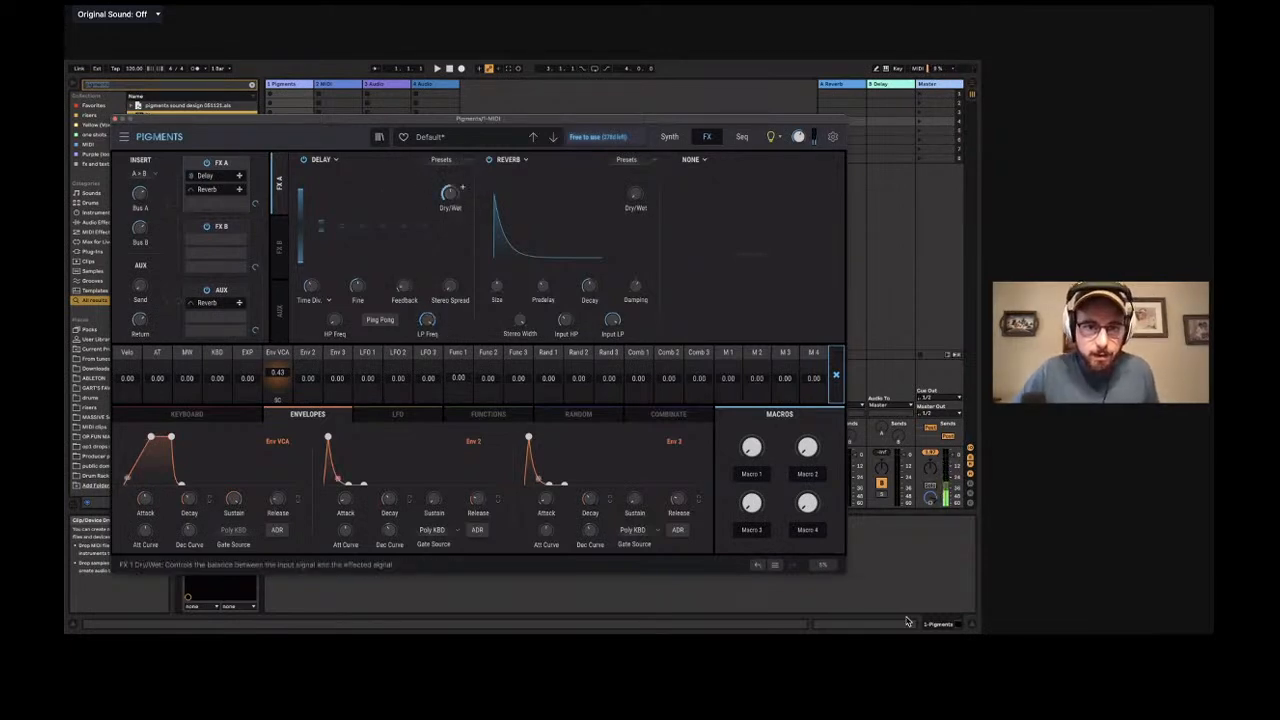
{"action": "left_click_drag", "start_coordinate": [450, 195], "coordinate": [450, 188]}
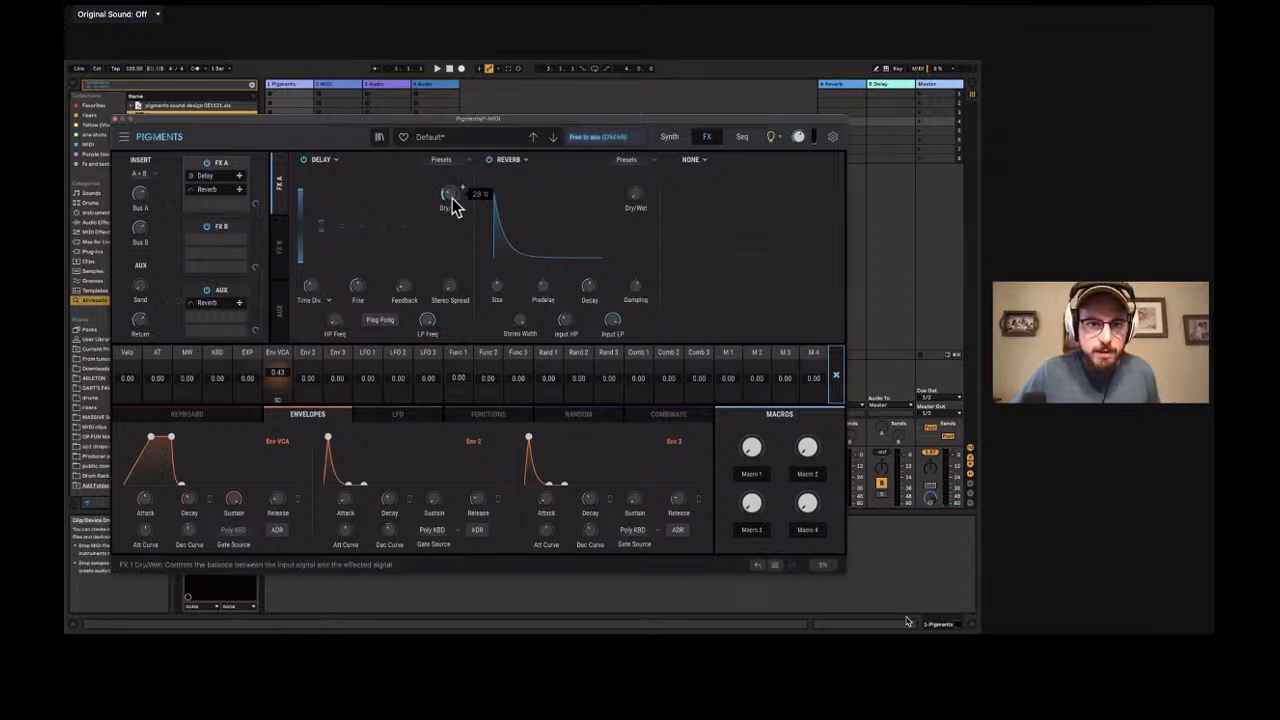
{"action": "left_click_drag", "start_coordinate": [451, 194], "coordinate": [451, 192]}
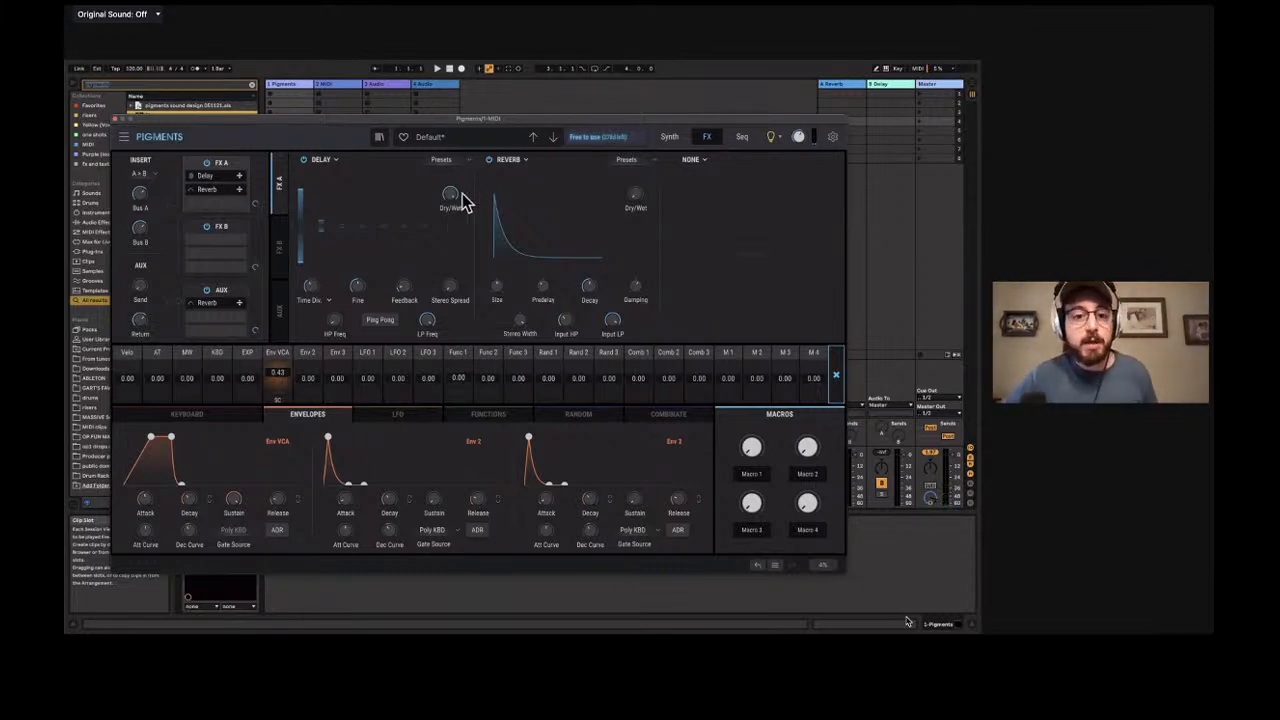
Bring the FX A Delay's dry/wet mix back down to below 50 %.
{"action": "mouse_move", "coordinate": [457, 204]}
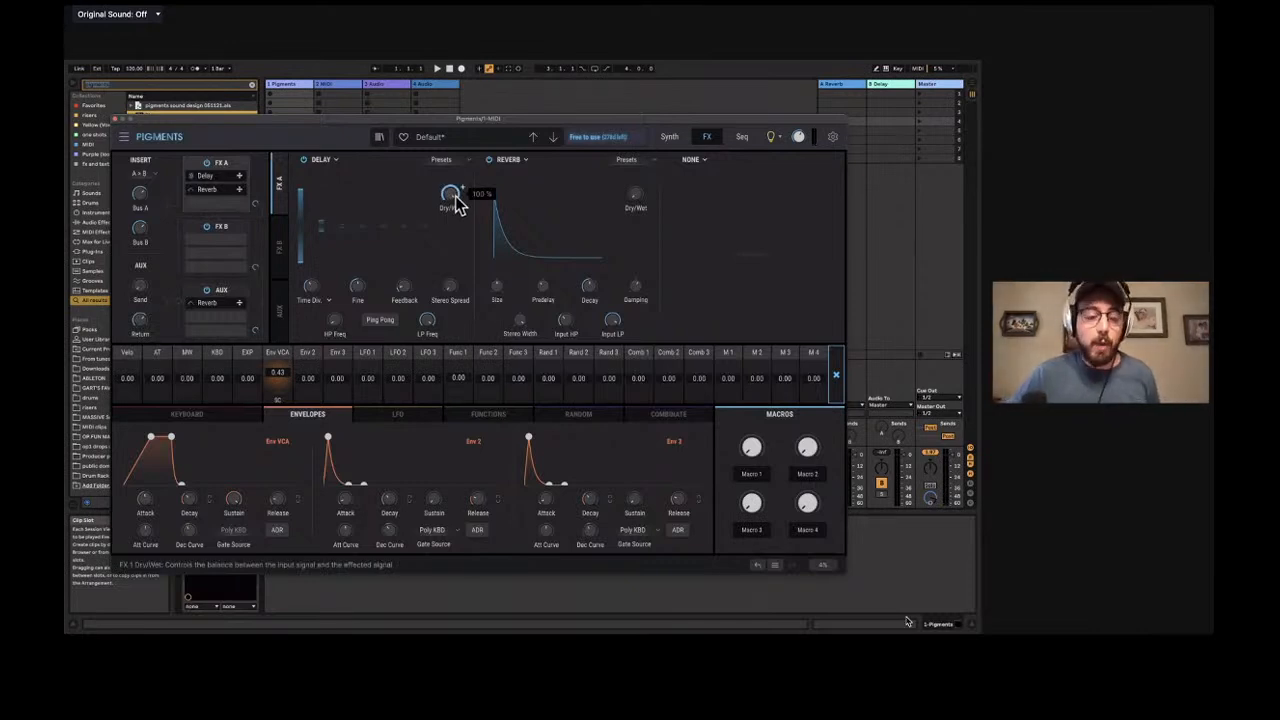
{"action": "left_click_drag", "start_coordinate": [457, 203], "coordinate": [457, 232]}
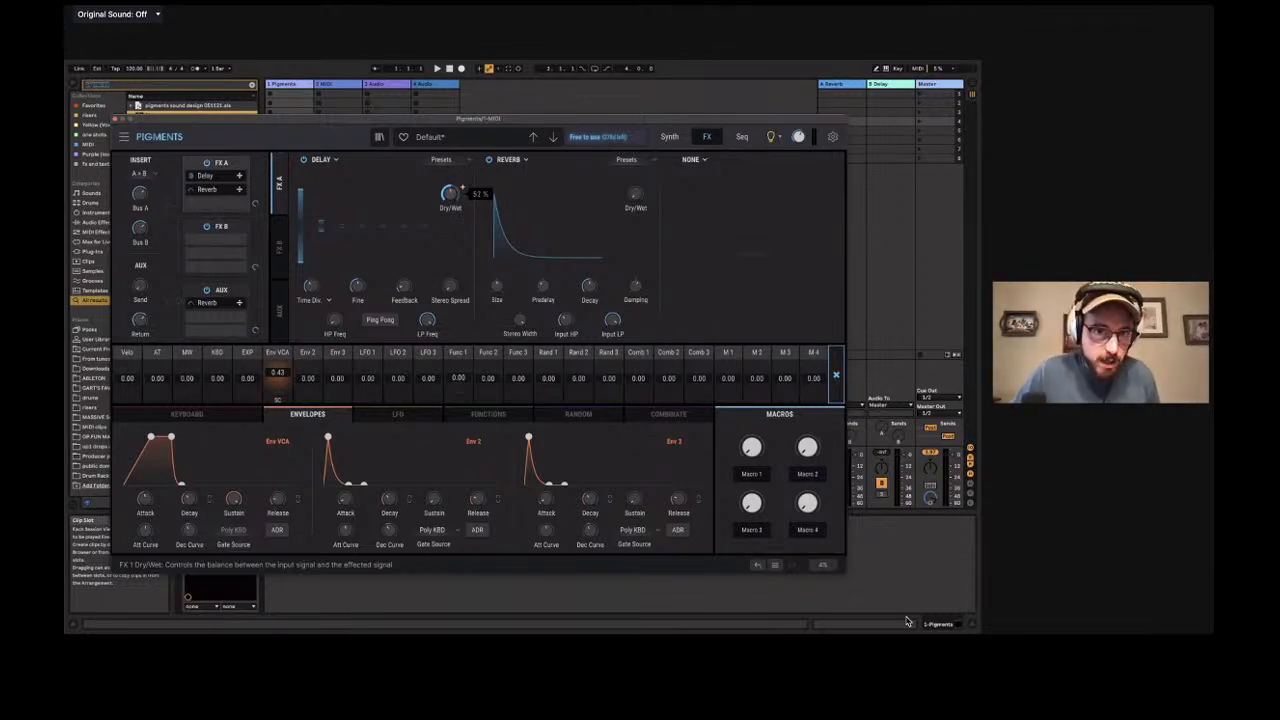
{"action": "left_click_drag", "start_coordinate": [457, 232], "coordinate": [455, 205]}
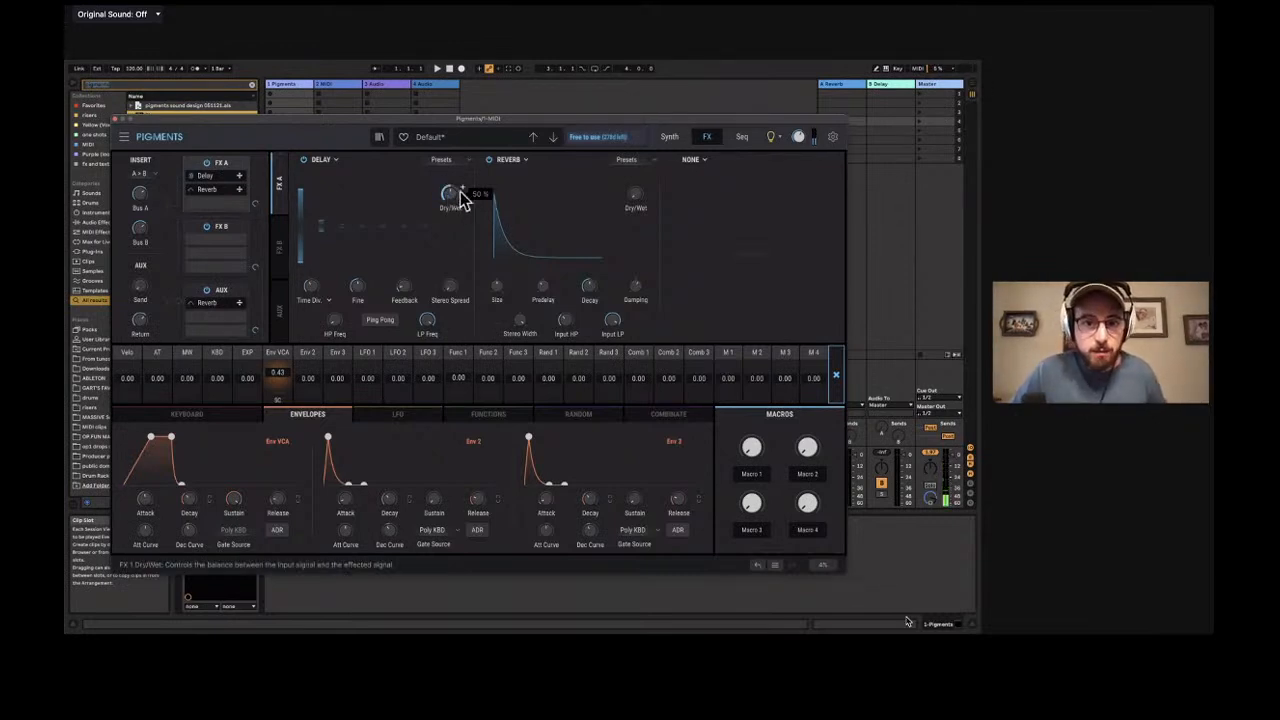
{"action": "left_click_drag", "start_coordinate": [454, 192], "coordinate": [450, 206]}
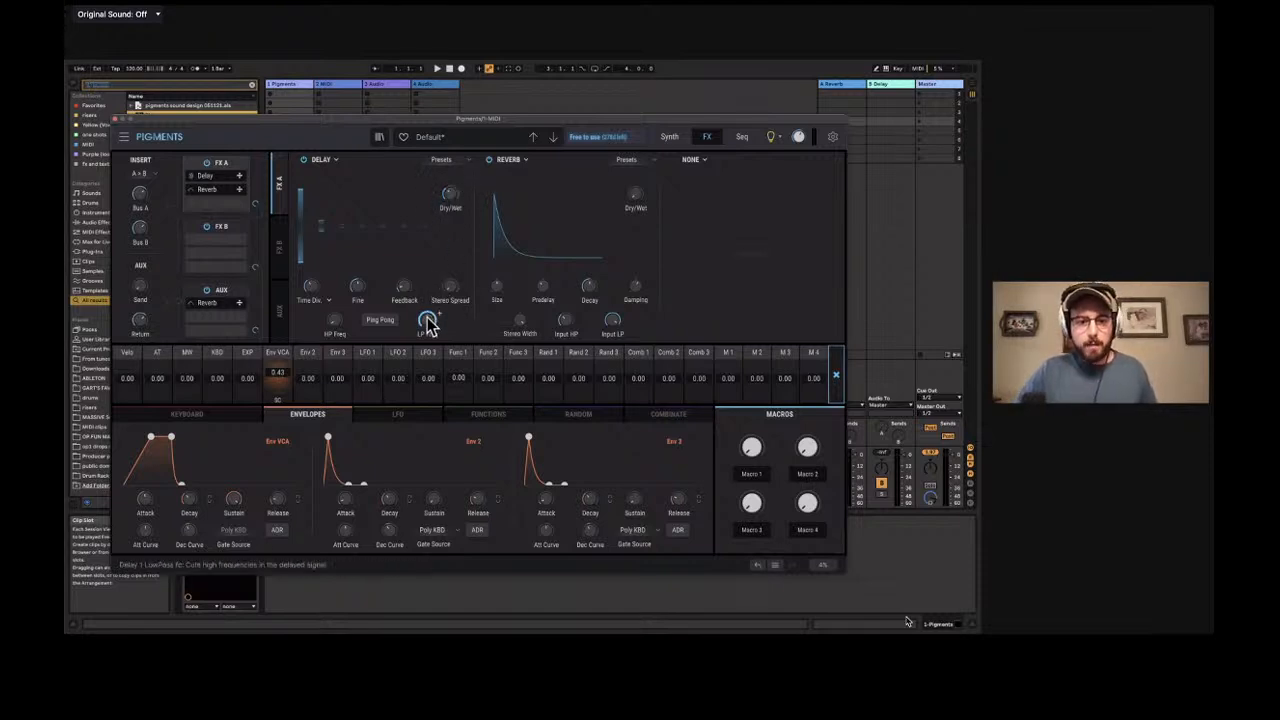
Lower the Delay's low-pass frequency to cut the highs of the echoes.
{"action": "mouse_move", "coordinate": [428, 325]}
{"action": "scroll", "coordinate": [430, 322], "scroll_direction": "down", "scroll_amount": 10}
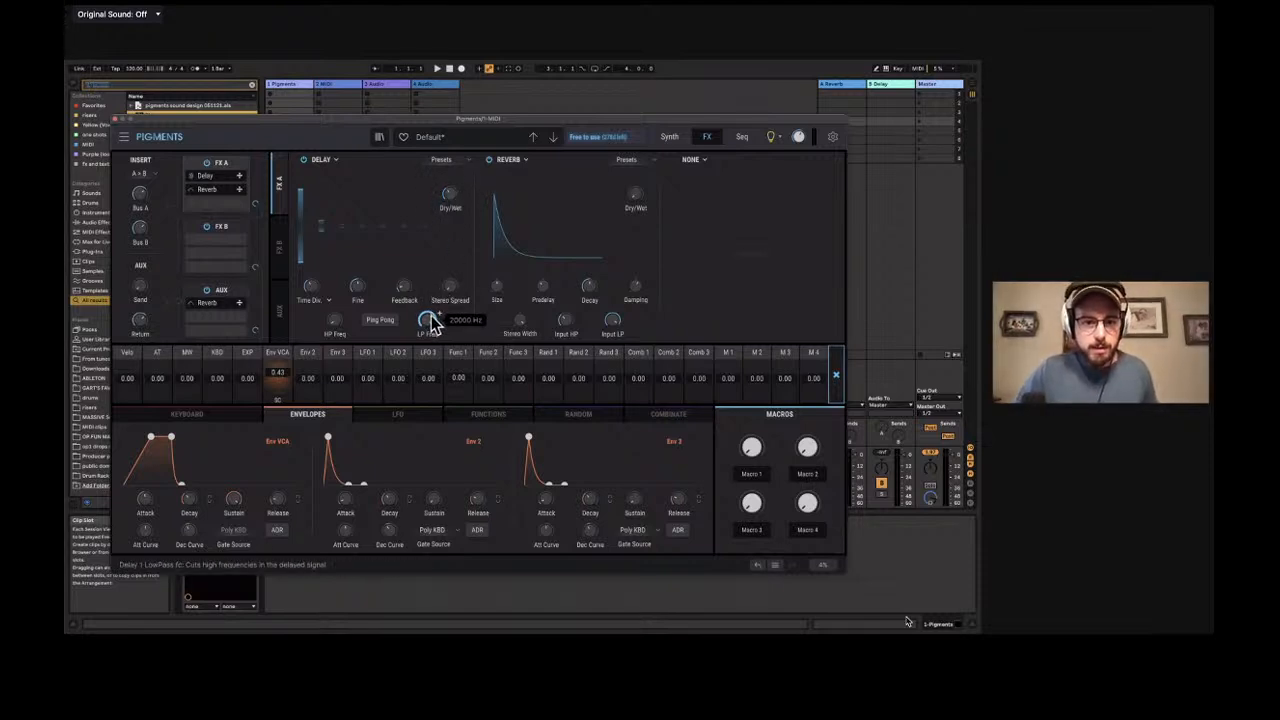
{"action": "scroll", "coordinate": [428, 325], "scroll_direction": "down", "scroll_amount": 2}
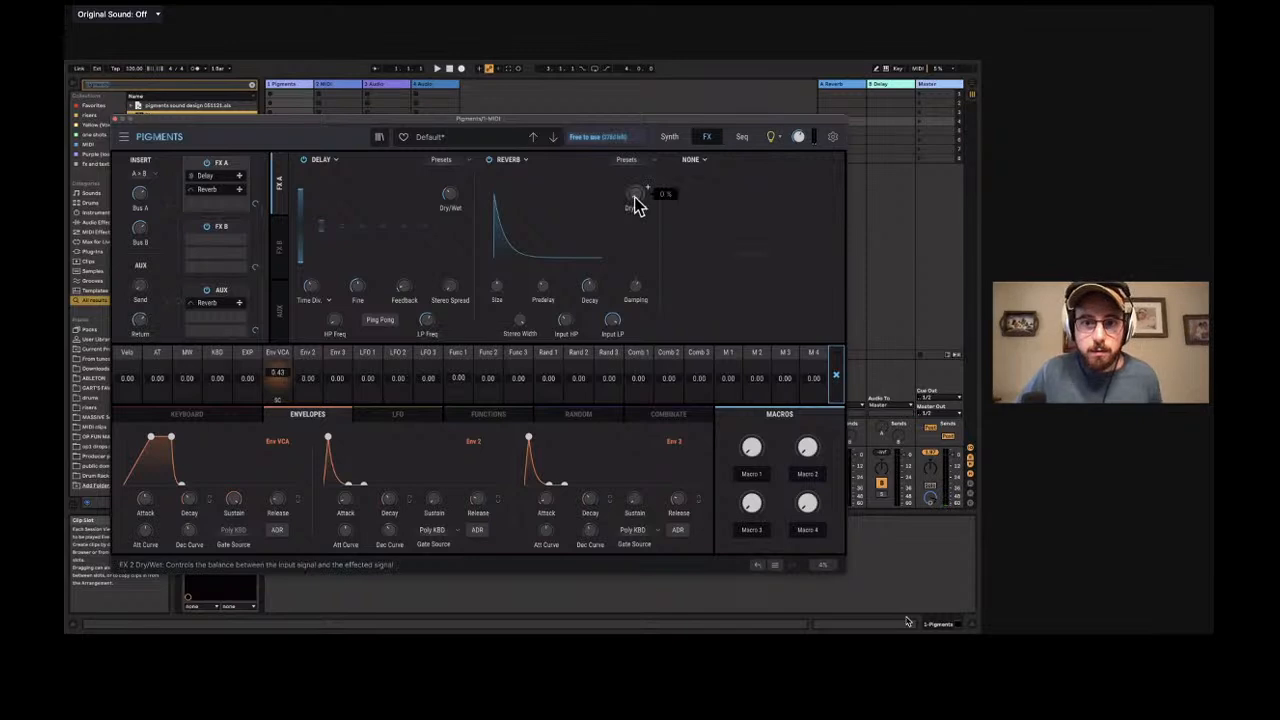
Replace the Reverb in the second FX A slot with Chorus JUN-6.
{"action": "mouse_move", "coordinate": [634, 195]}
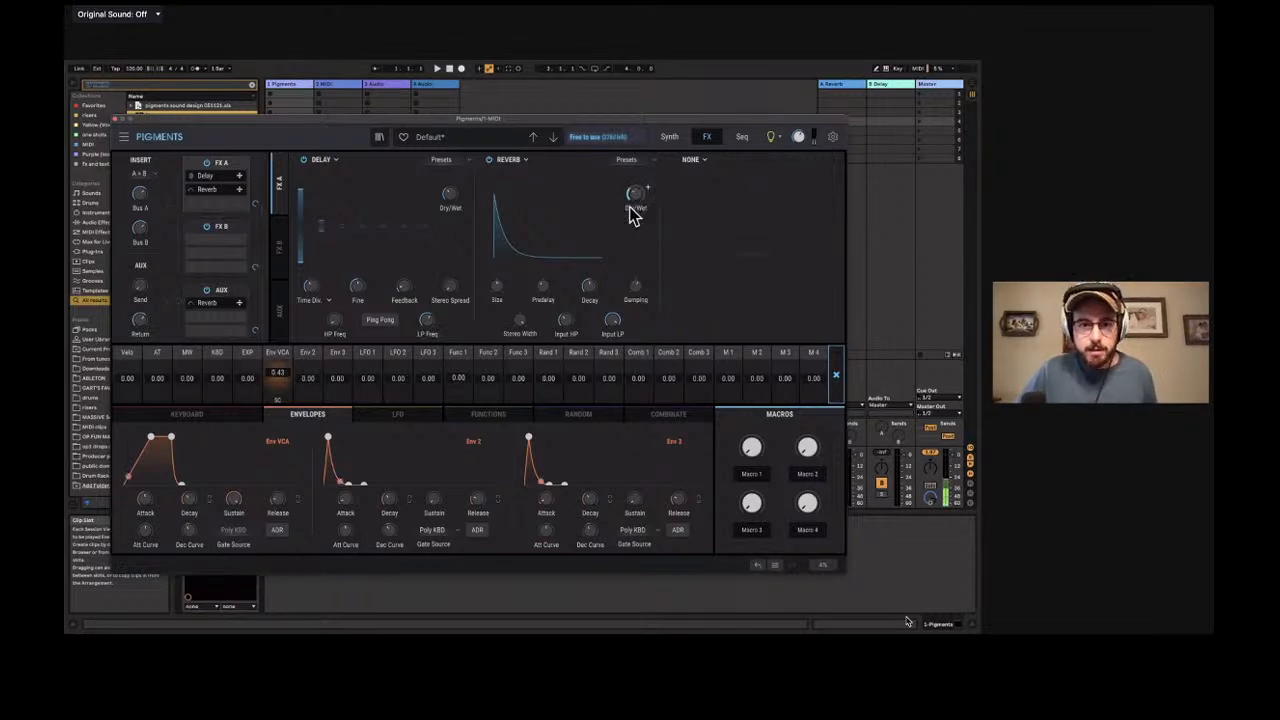
{"action": "left_click", "coordinate": [522, 165]}
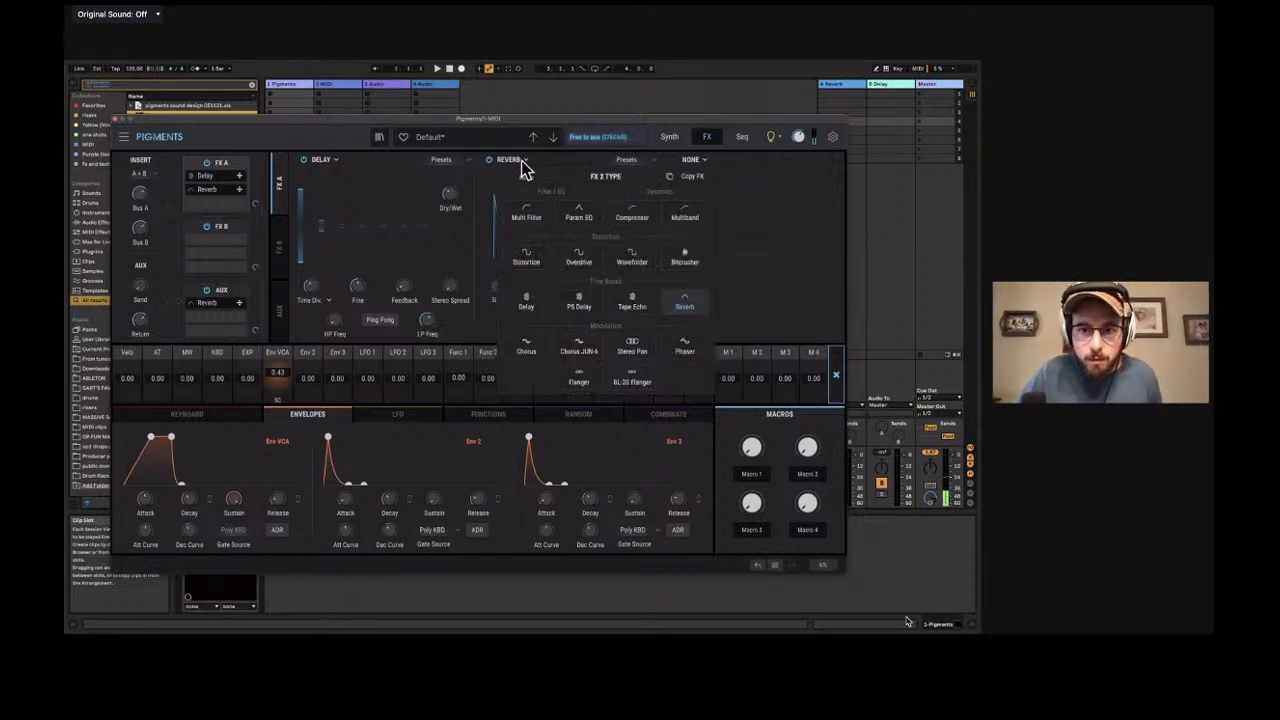
{"action": "left_click", "coordinate": [522, 165]}
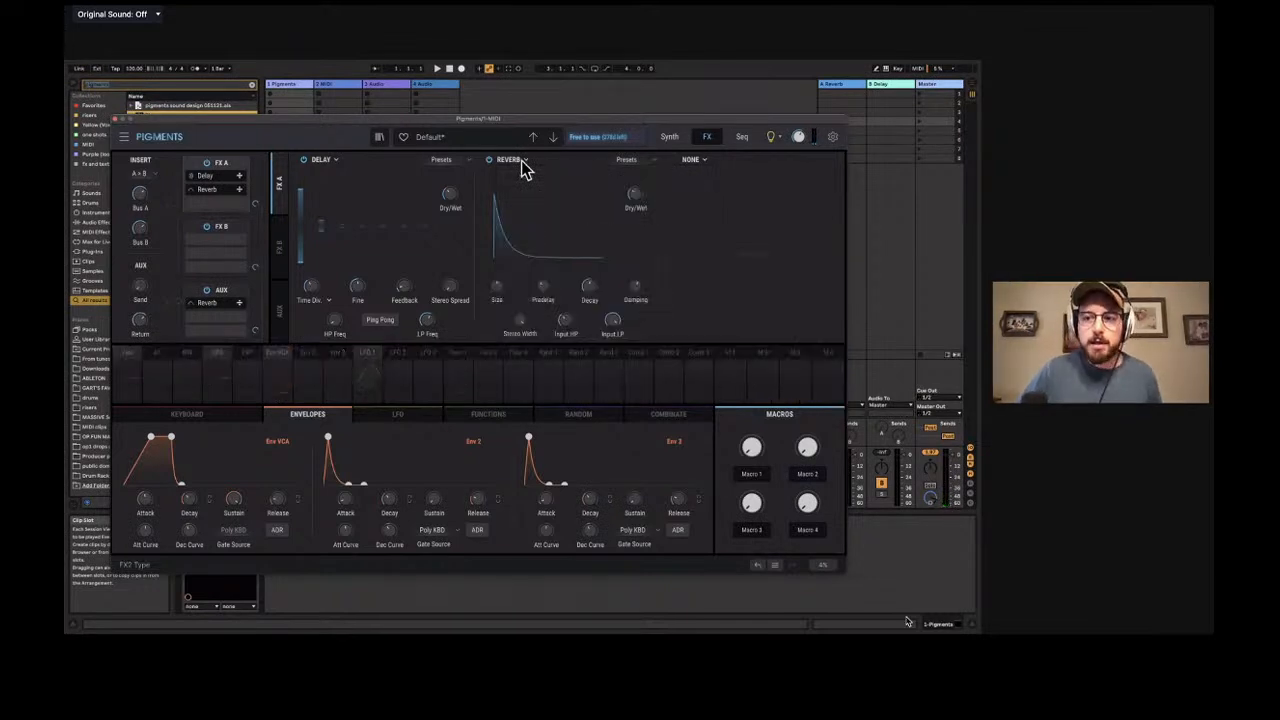
{"action": "left_click", "coordinate": [522, 165]}
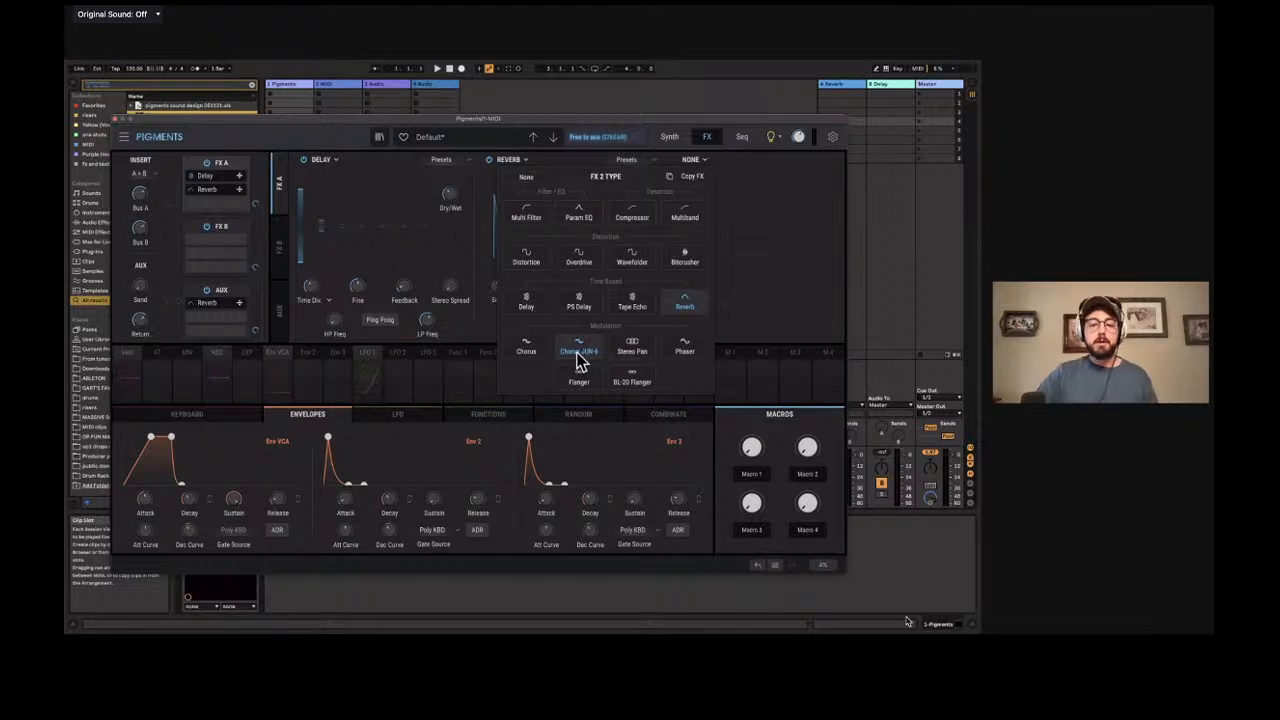
{"action": "left_click", "coordinate": [580, 355]}
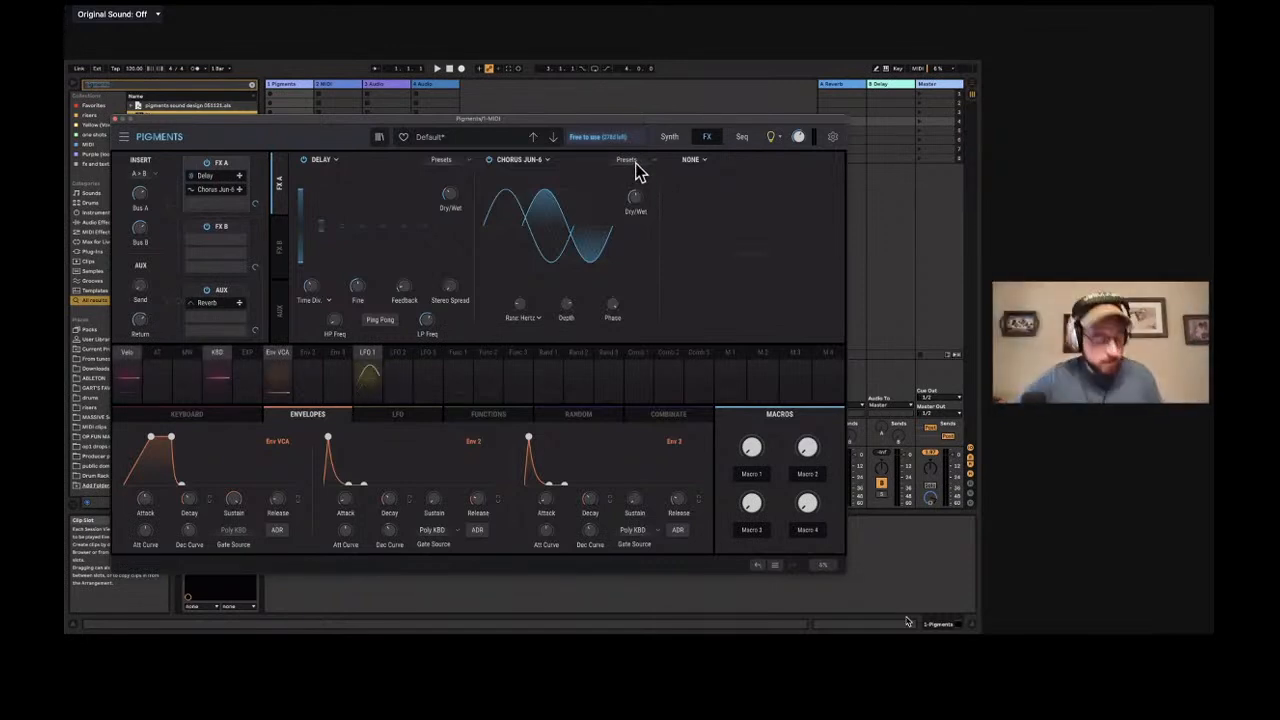
{"action": "mouse_move", "coordinate": [636, 202]}
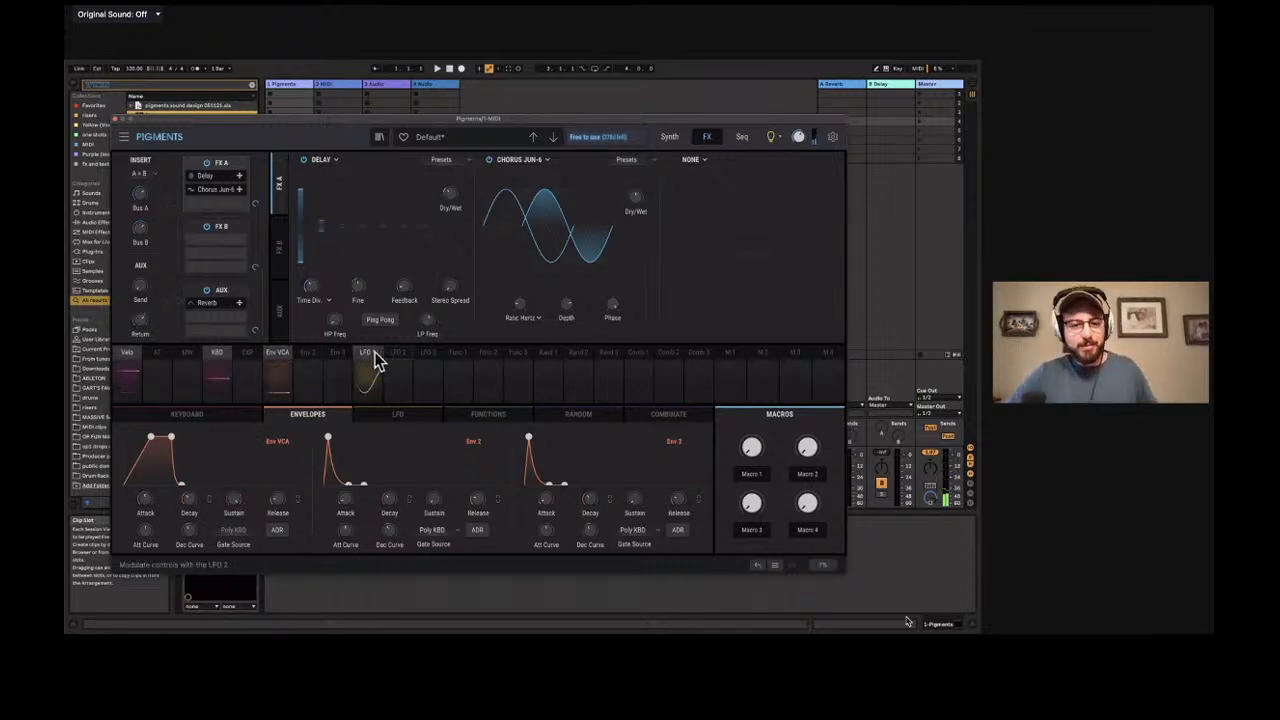
Return to the synth engines and examine LFO 1's modulation routing to Engine 1's fine tuning.
{"action": "left_click", "coordinate": [667, 138]}
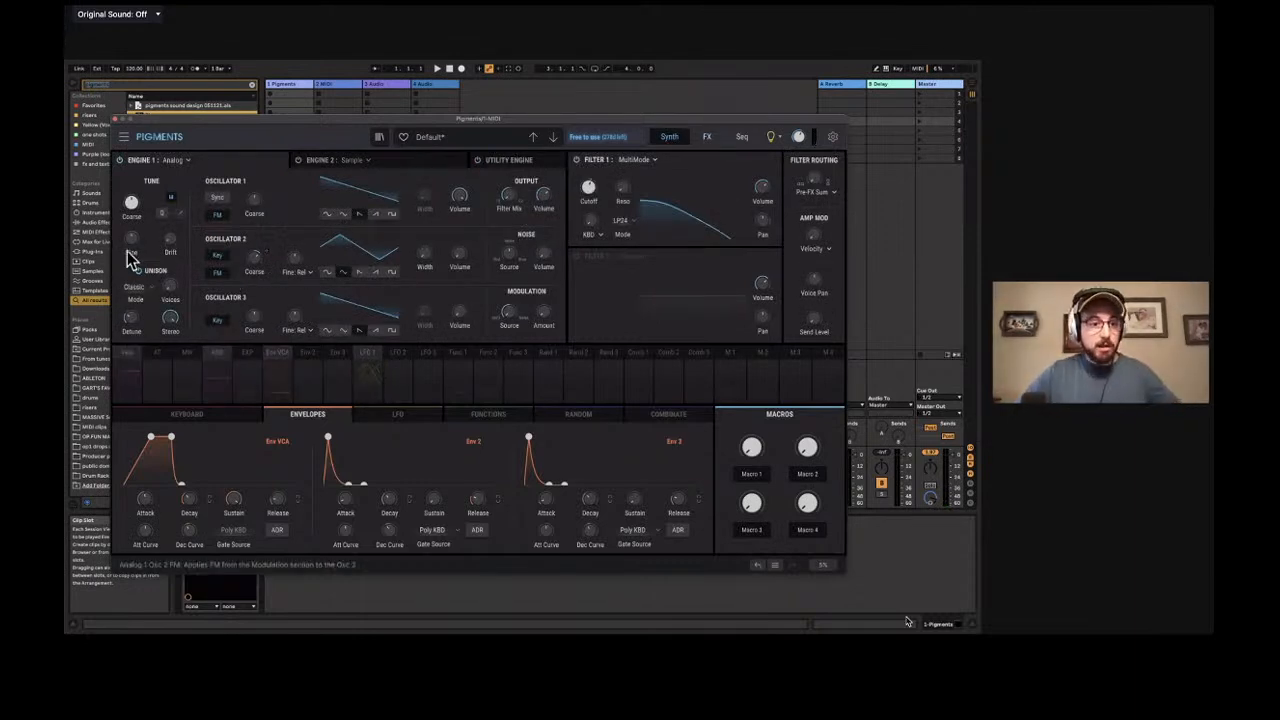
{"action": "mouse_move", "coordinate": [131, 240]}
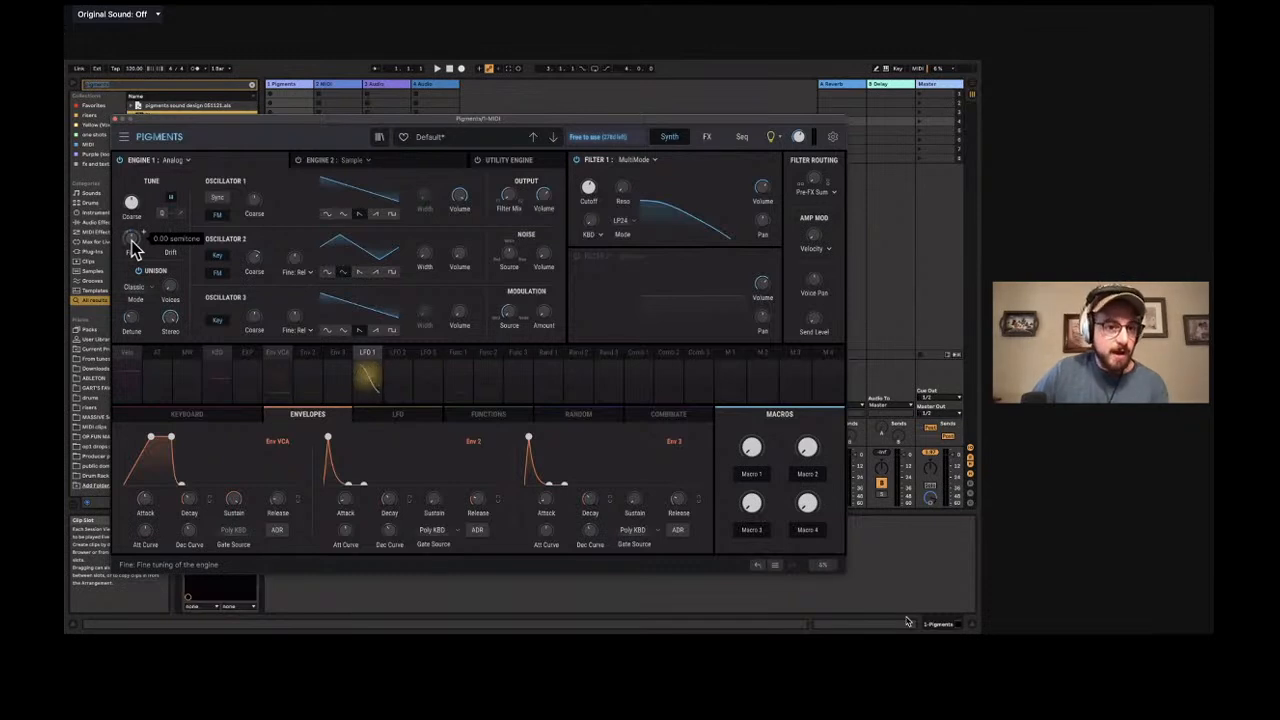
{"action": "left_click", "coordinate": [367, 368]}
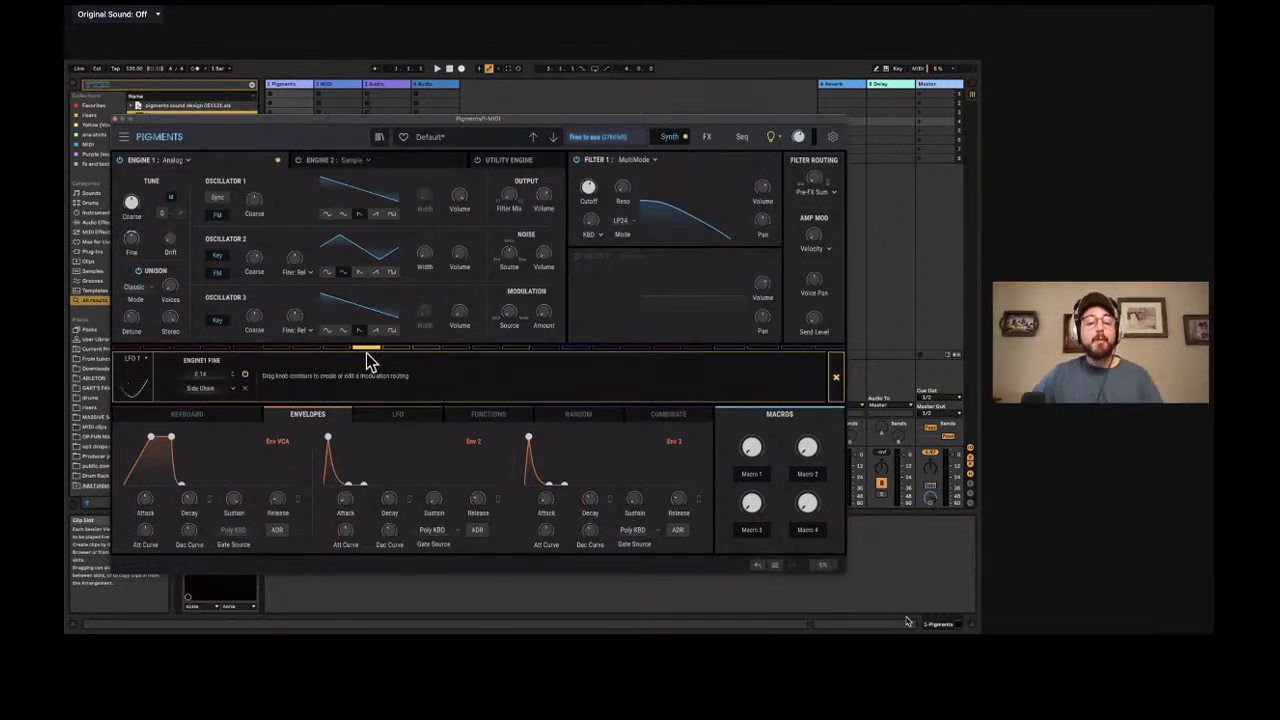
{"action": "left_click", "coordinate": [836, 378]}
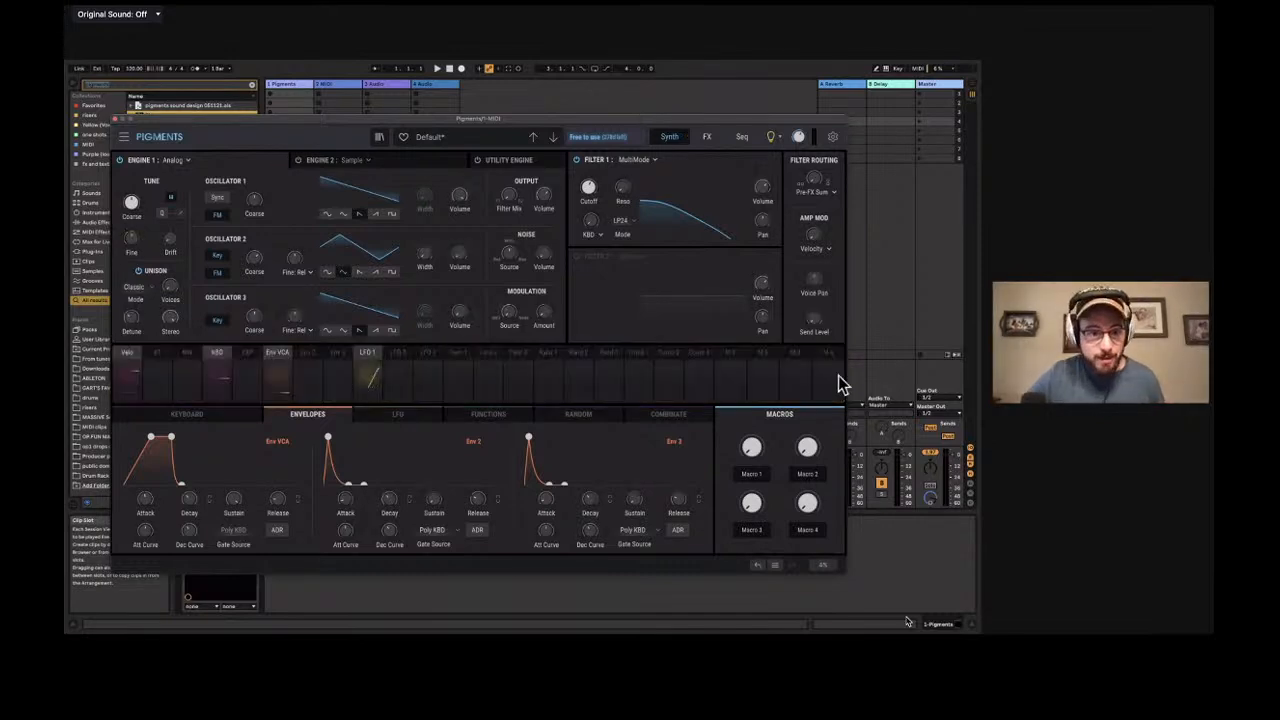
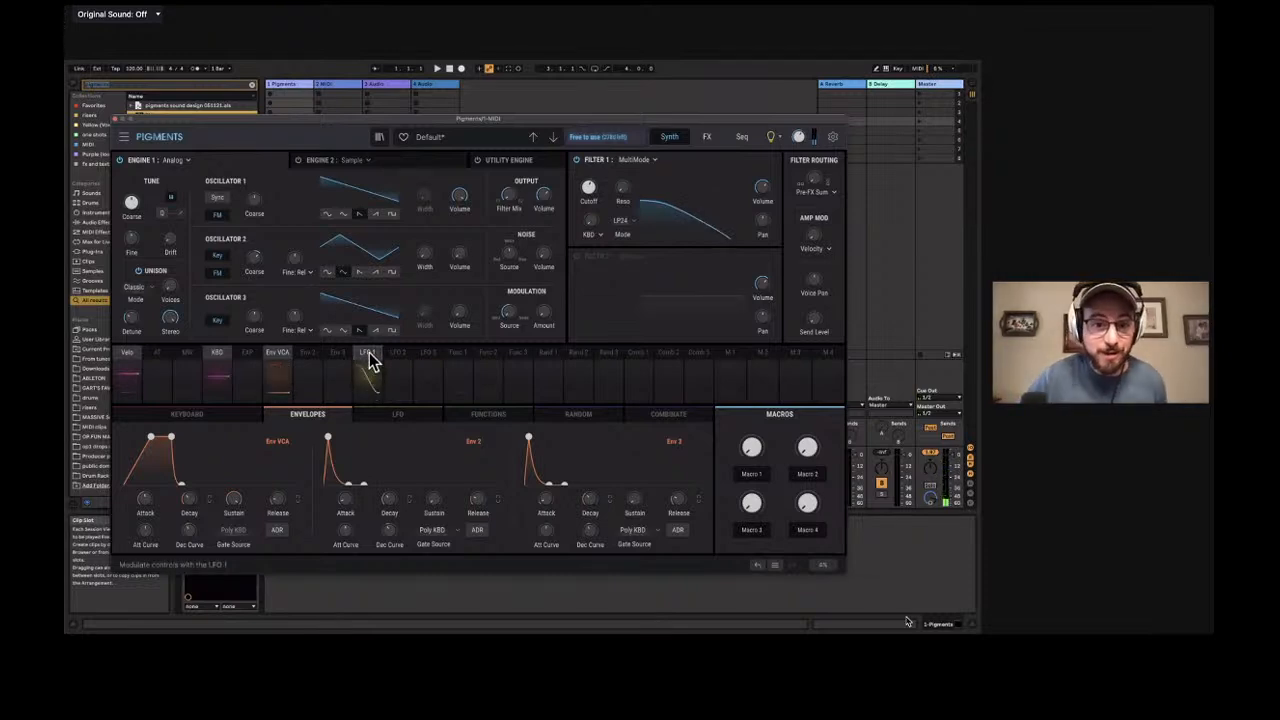
{"action": "left_click", "coordinate": [369, 385]}
{"action": "left_click", "coordinate": [836, 379]}
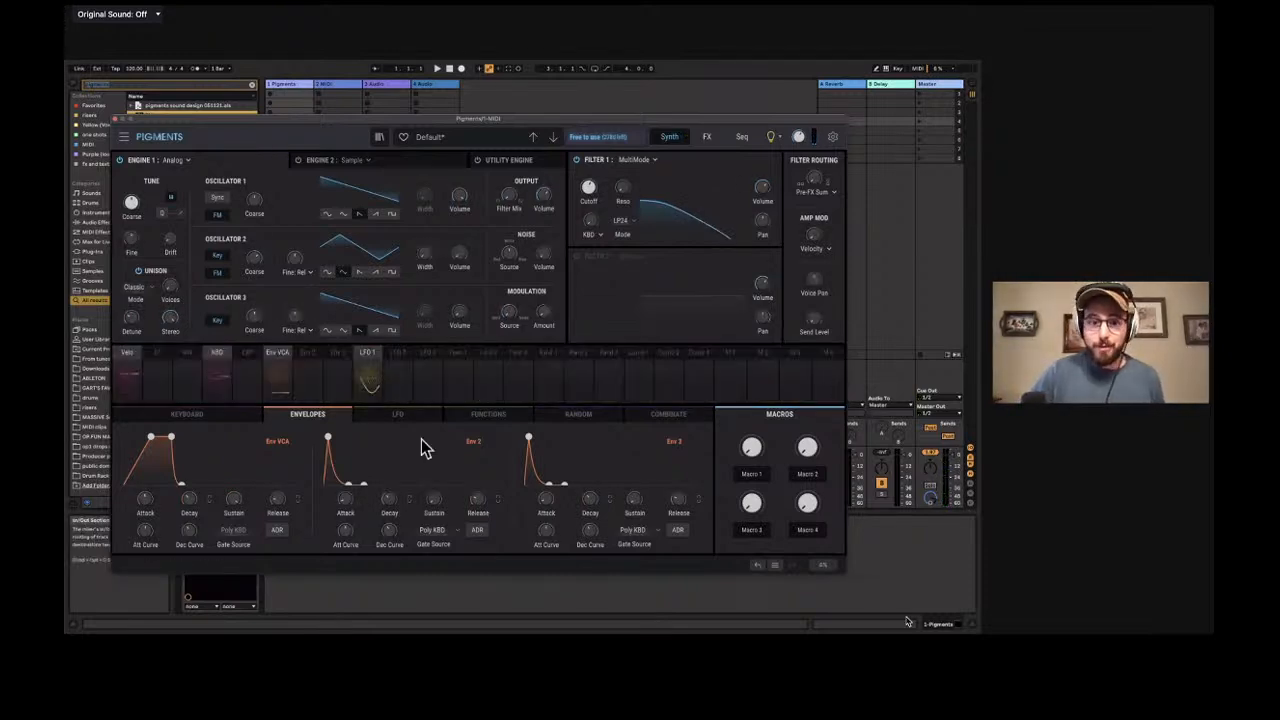
Show the LFOs and set LFO 1's reset source to Mono KBD.
{"action": "left_click", "coordinate": [371, 414]}
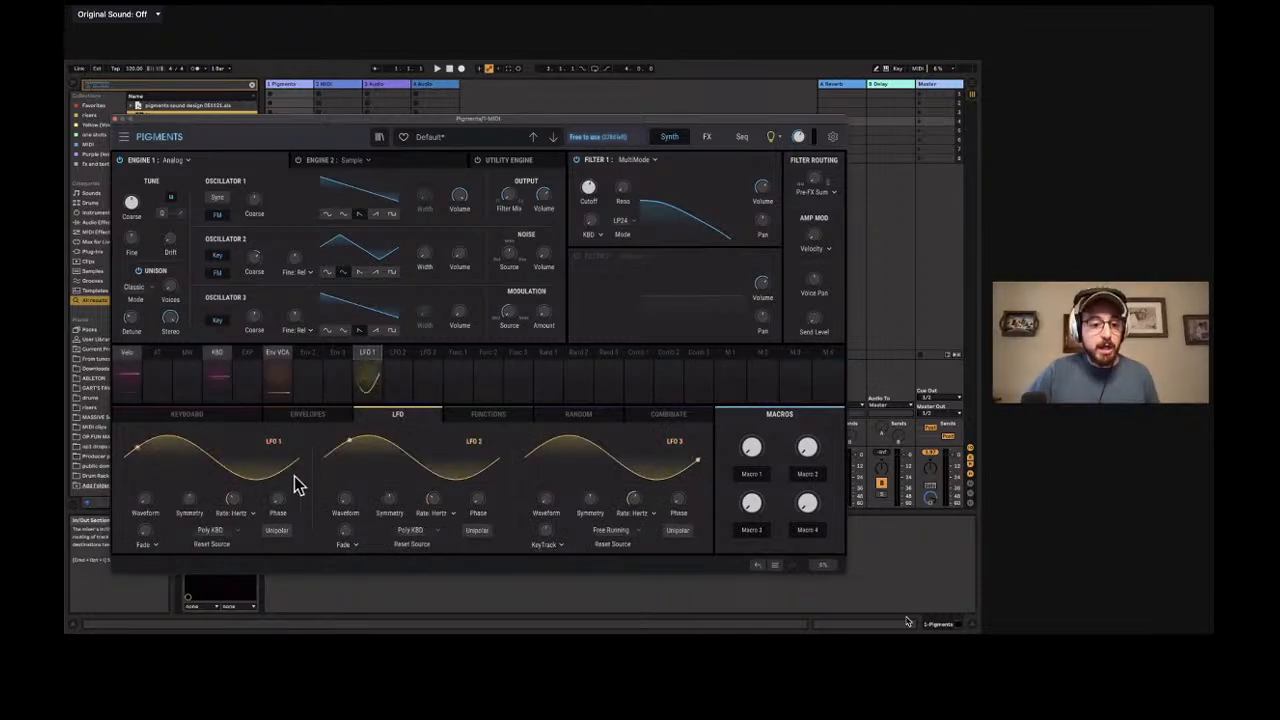
{"action": "left_click", "coordinate": [224, 531]}
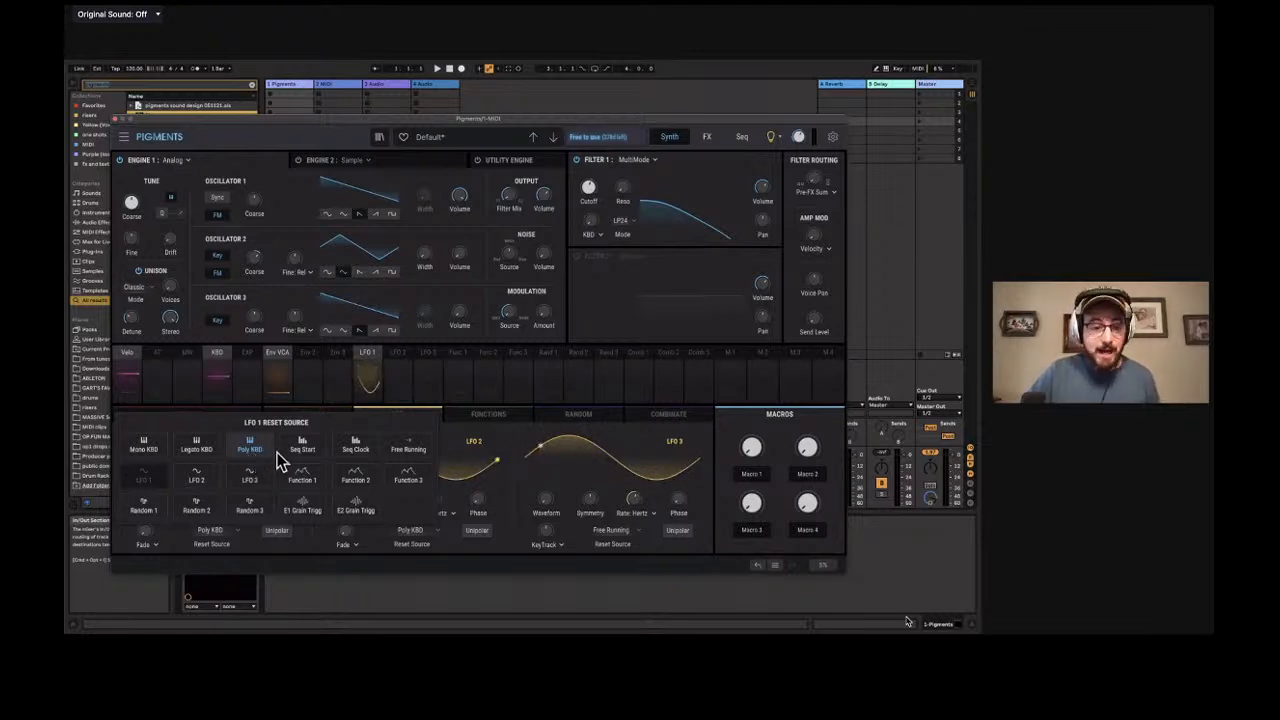
{"action": "left_click", "coordinate": [145, 452]}
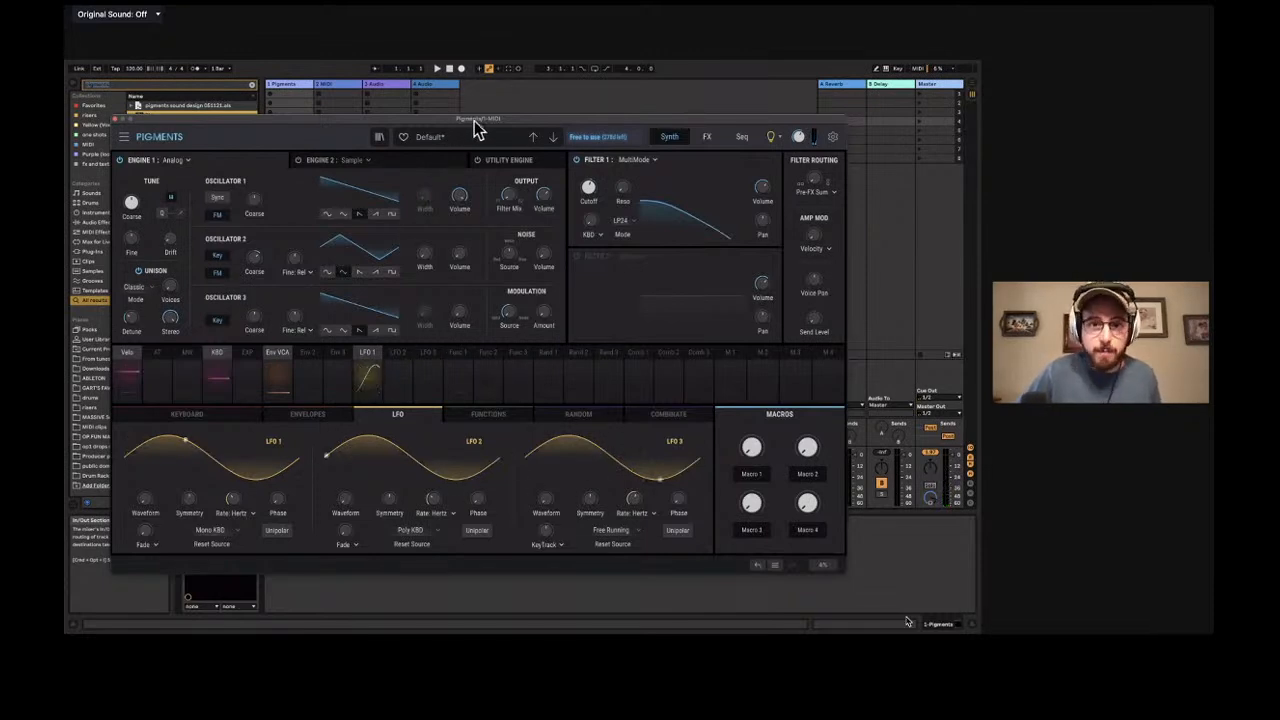
{"action": "left_click_drag", "start_coordinate": [477, 128], "coordinate": [487, 111]}
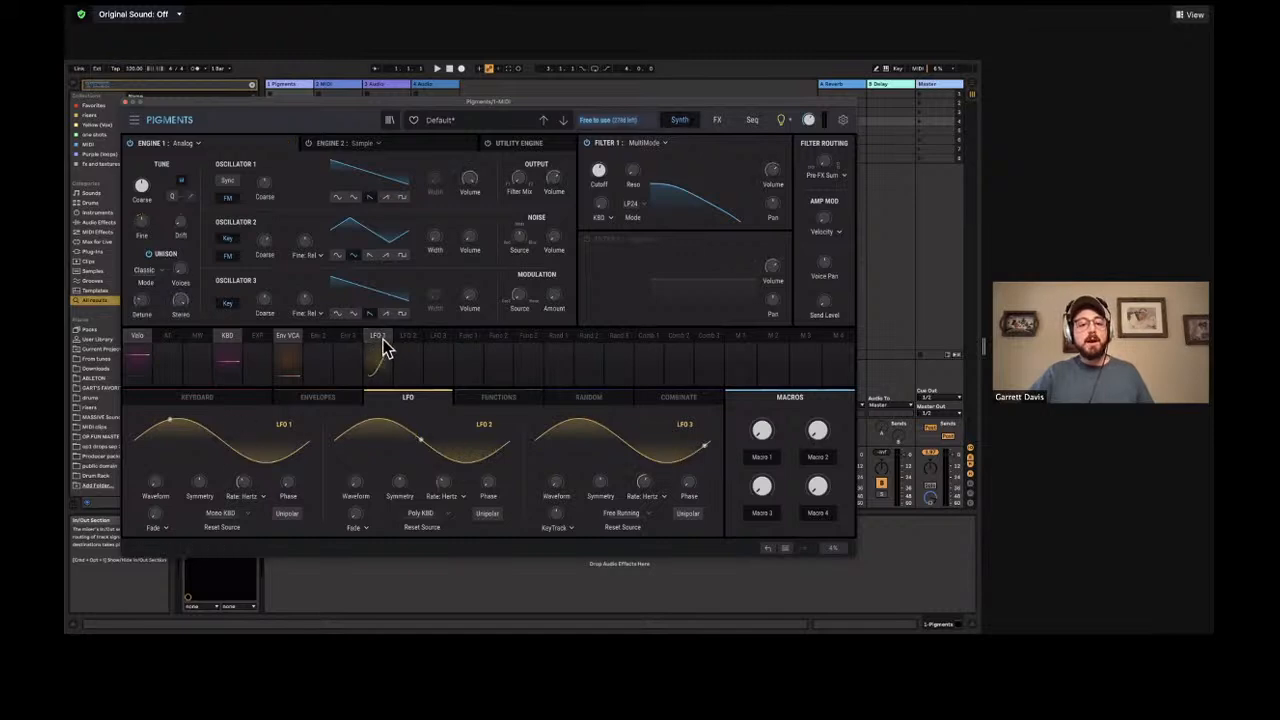
Lower LFO 1's rate in hertz to slow the pitch drift.
{"action": "left_click", "coordinate": [378, 345]}
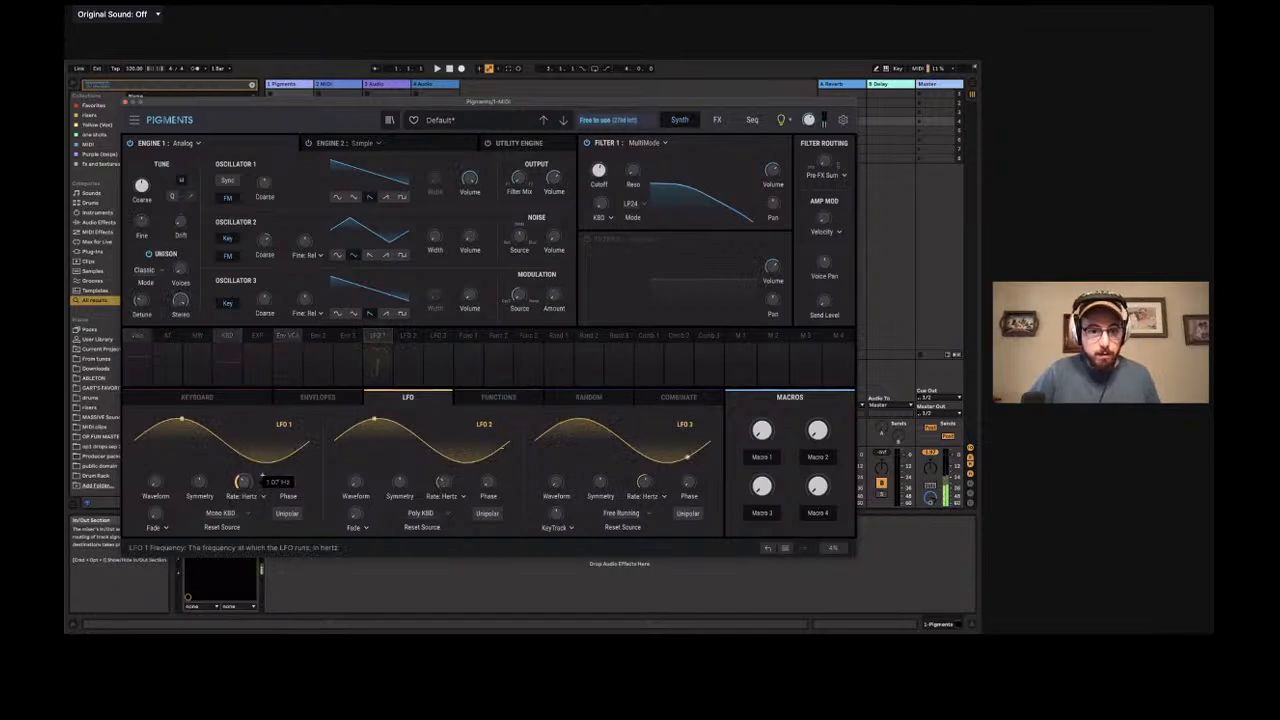
{"action": "left_click_drag", "start_coordinate": [244, 482], "coordinate": [244, 488]}
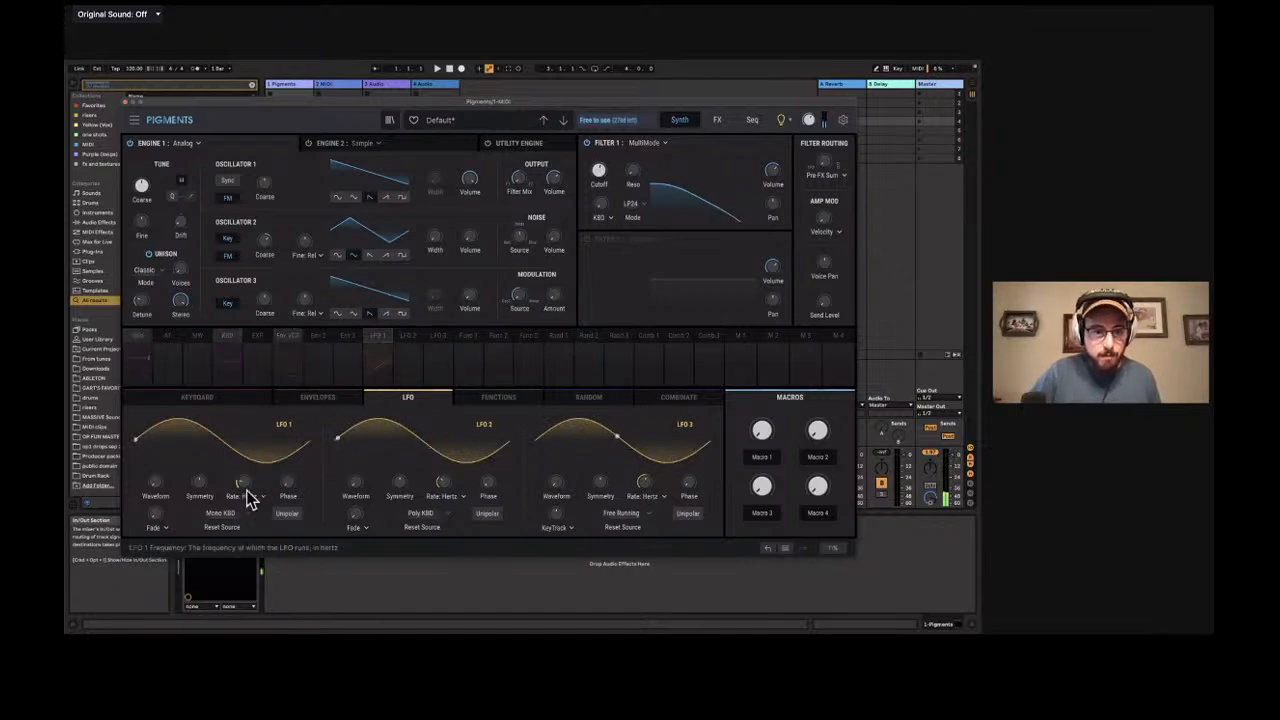
{"action": "left_click_drag", "start_coordinate": [242, 485], "coordinate": [242, 492]}
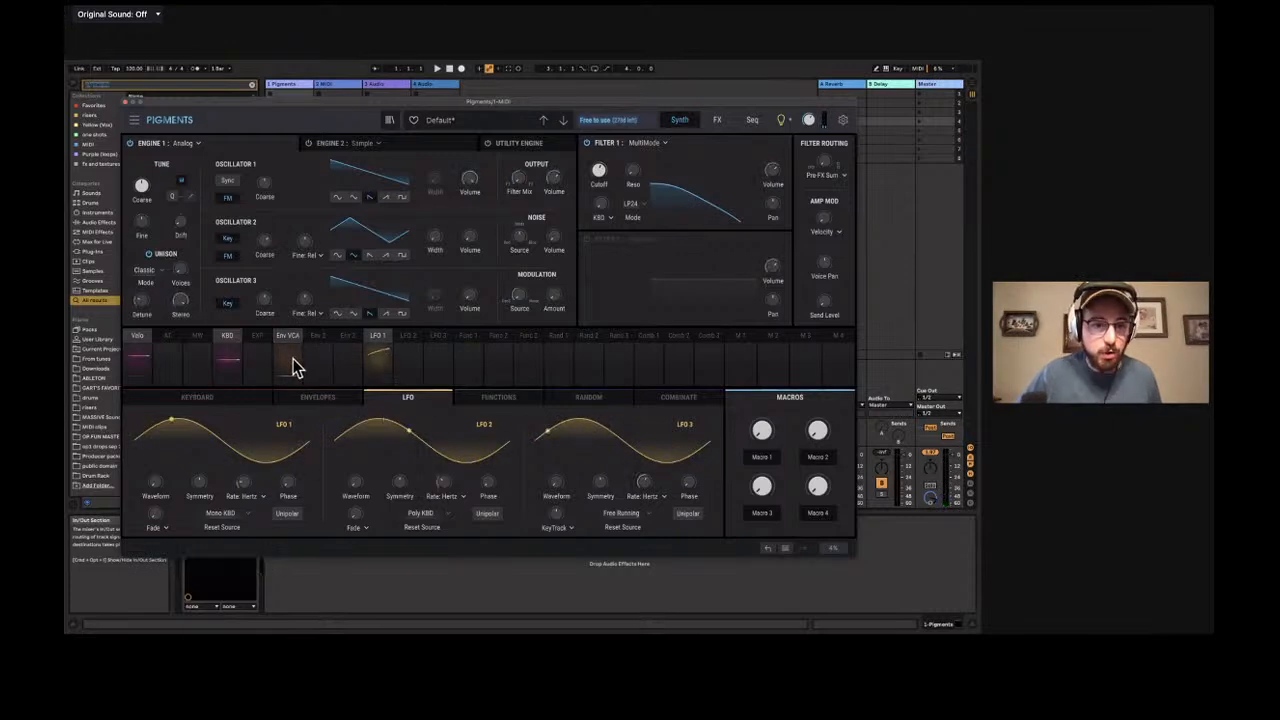
Check Env VCA's modulation routings, show the envelopes, and give Env VCA a lower sustain and a longer release.
{"action": "left_click", "coordinate": [293, 347]}
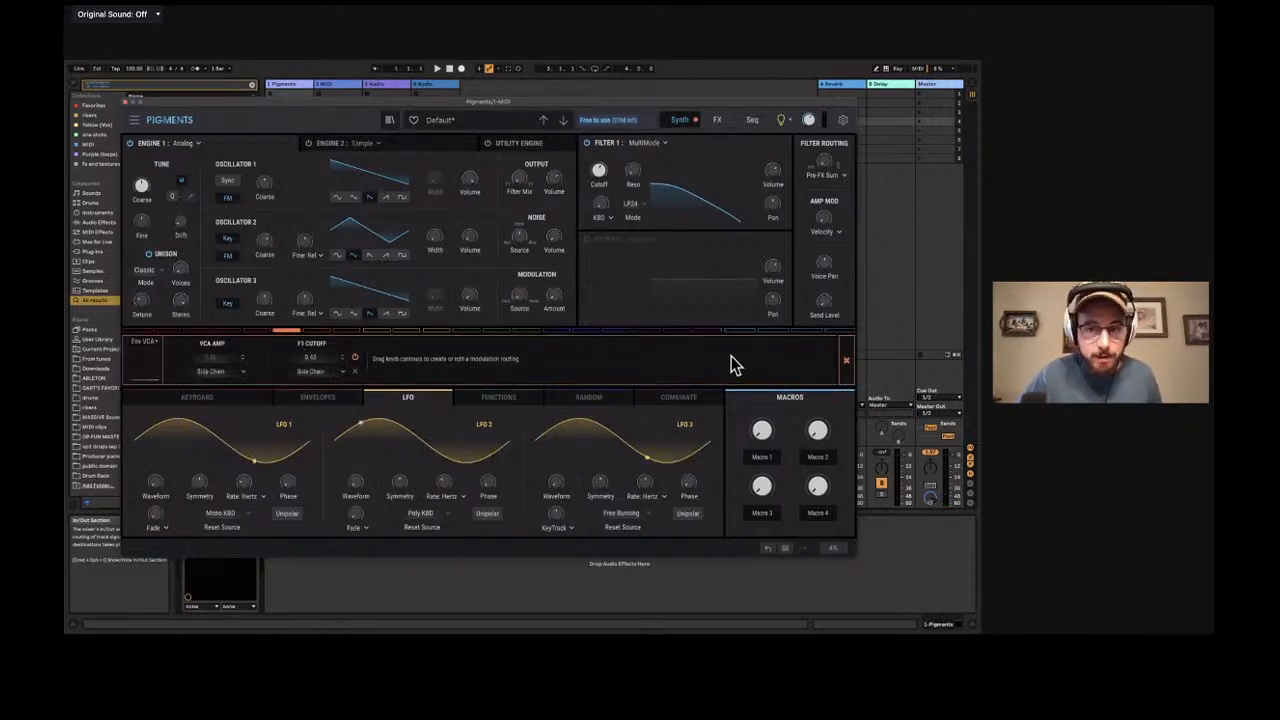
{"action": "left_click", "coordinate": [845, 362]}
{"action": "left_click", "coordinate": [320, 400]}
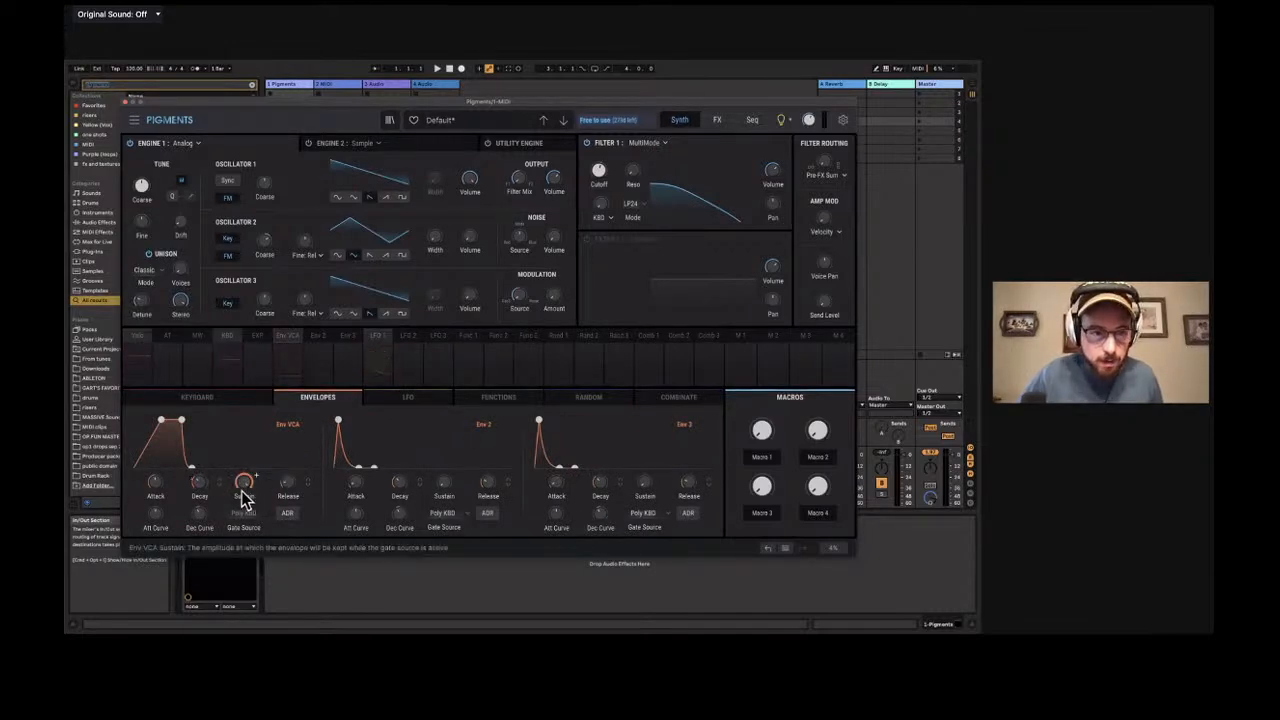
{"action": "mouse_move", "coordinate": [288, 487]}
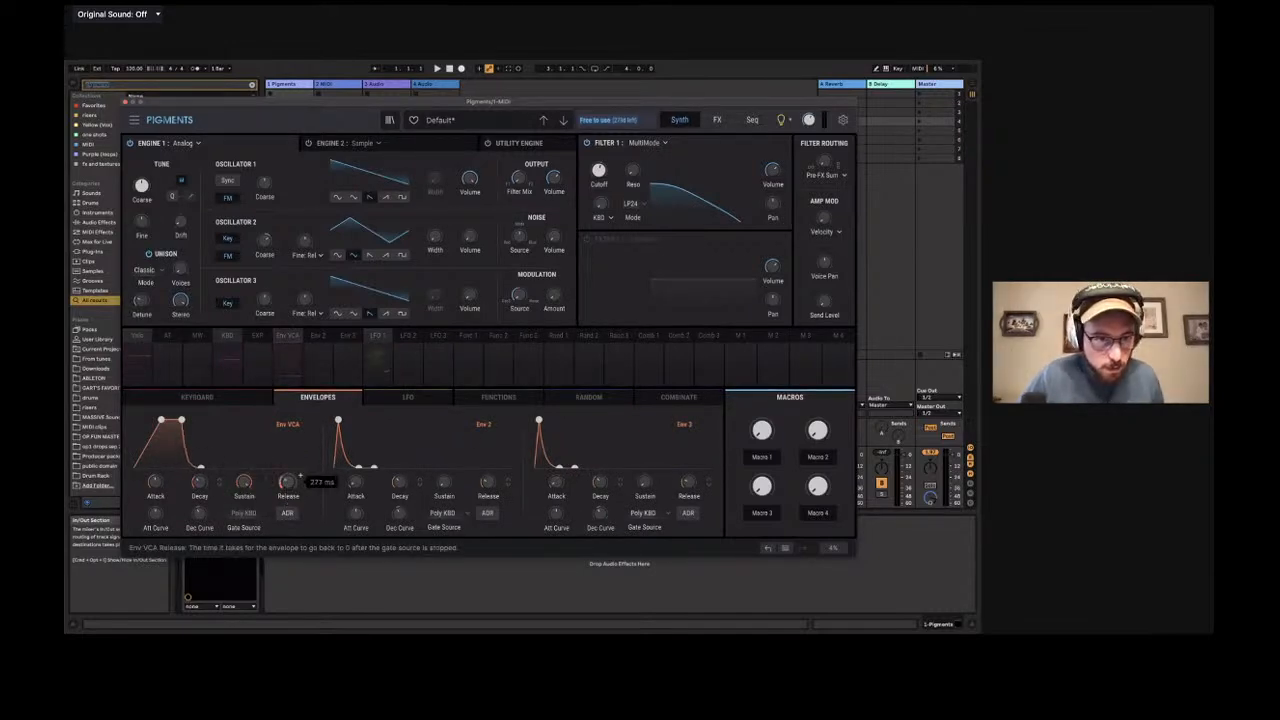
{"action": "scroll", "coordinate": [246, 488], "scroll_direction": "down", "scroll_amount": 3}
{"action": "scroll", "coordinate": [245, 483], "scroll_direction": "down", "scroll_amount": 2}
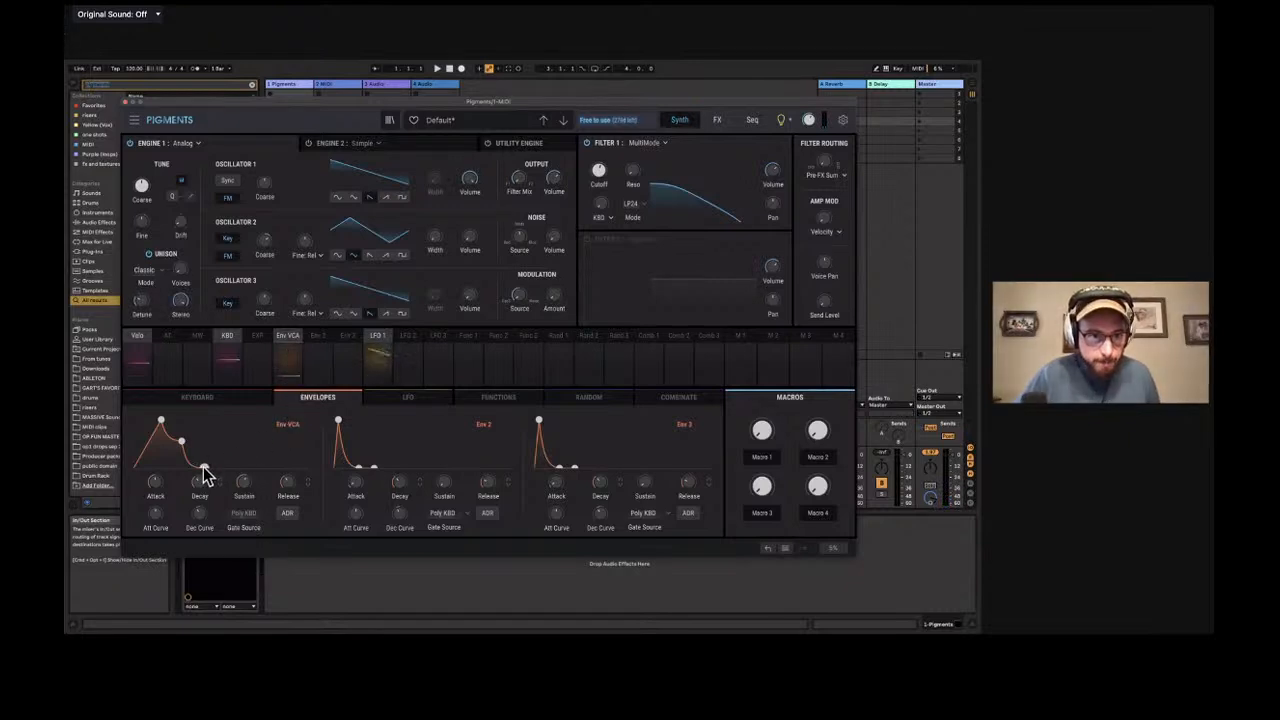
{"action": "left_click_drag", "start_coordinate": [202, 466], "coordinate": [229, 468]}
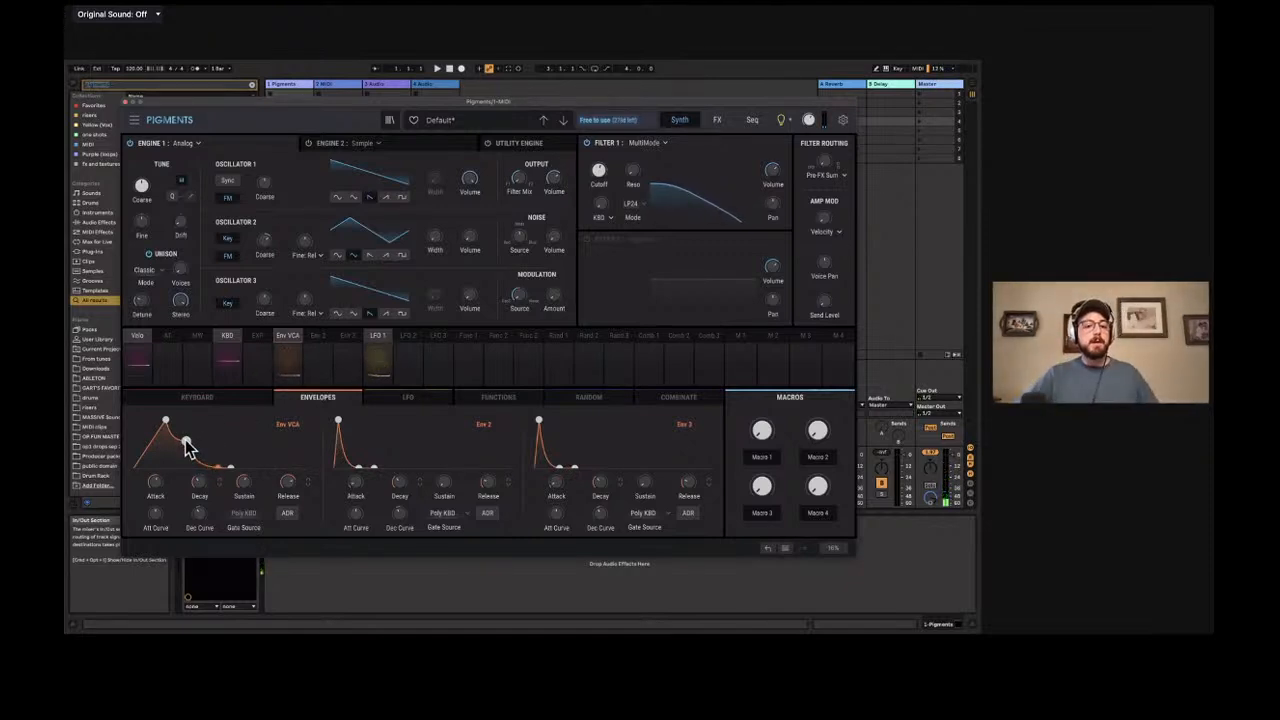
Raise Env VCA's sustain back to its maximum and check its link to Filter 1's cutoff.
{"action": "left_click_drag", "start_coordinate": [187, 447], "coordinate": [193, 424]}
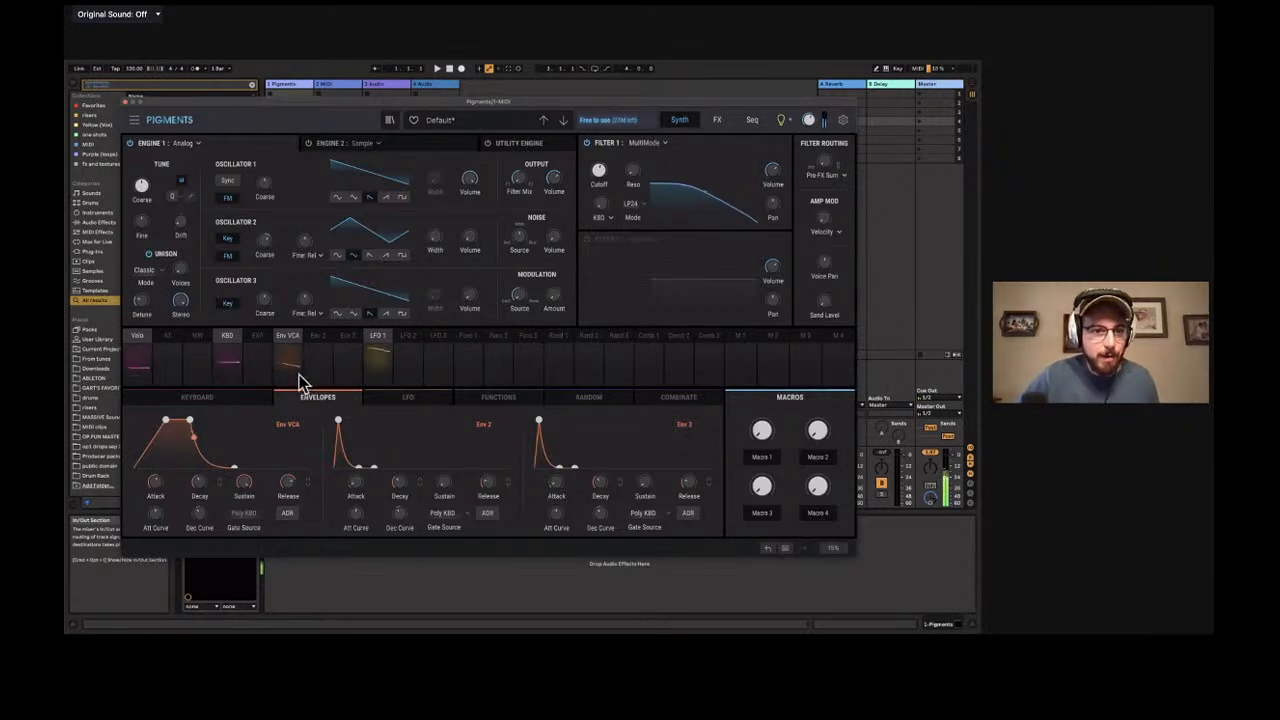
{"action": "left_click", "coordinate": [287, 342]}
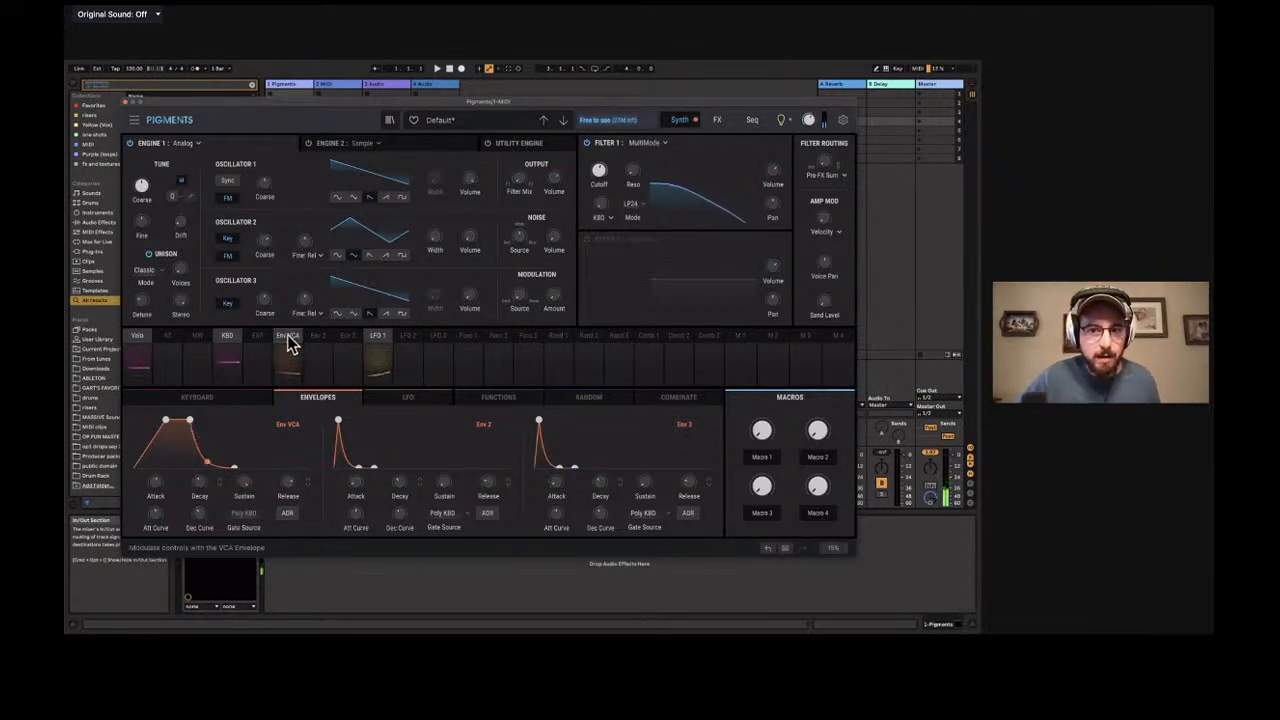
{"action": "mouse_move", "coordinate": [601, 173]}
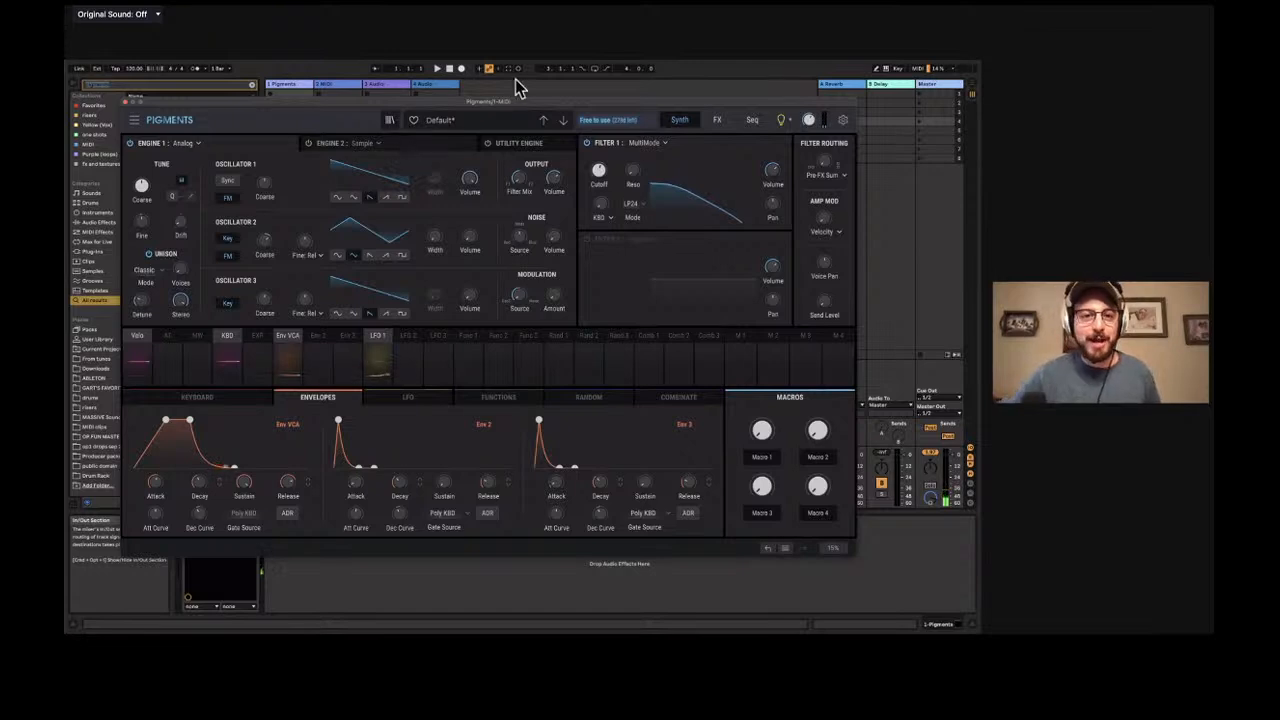
{"action": "left_click_drag", "start_coordinate": [503, 113], "coordinate": [500, 119]}
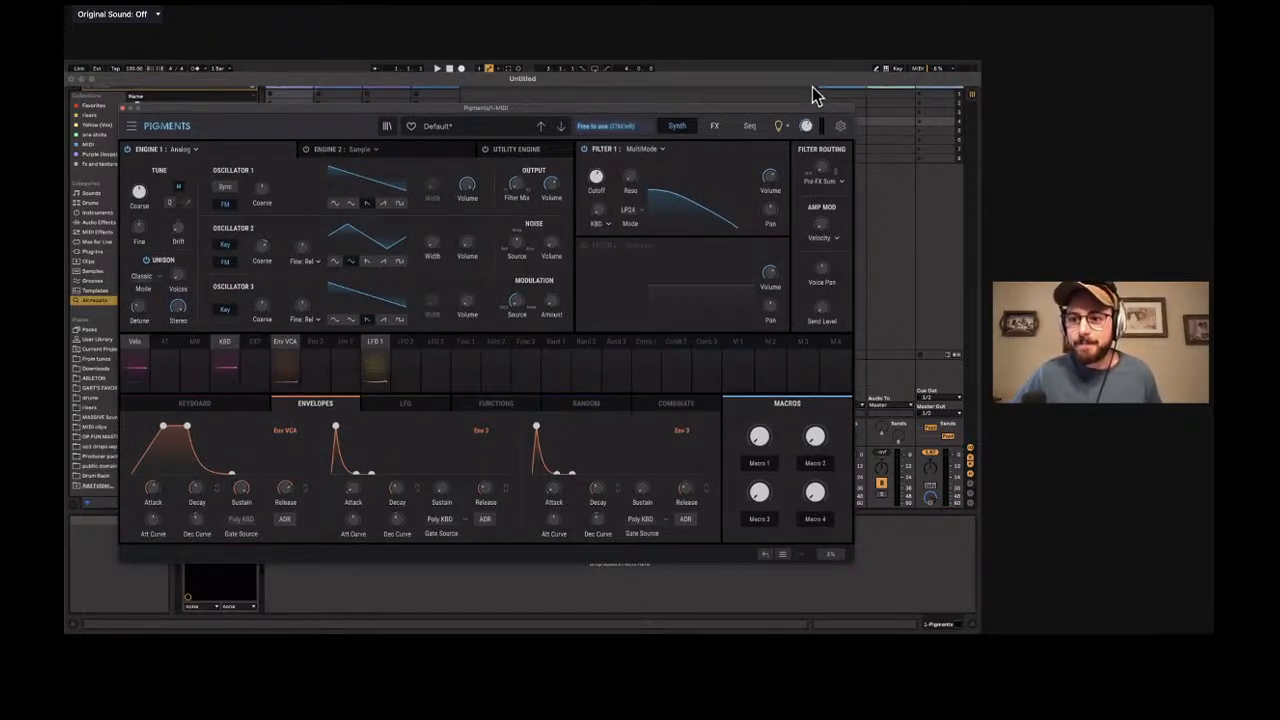
{"action": "left_click", "coordinate": [381, 102]}
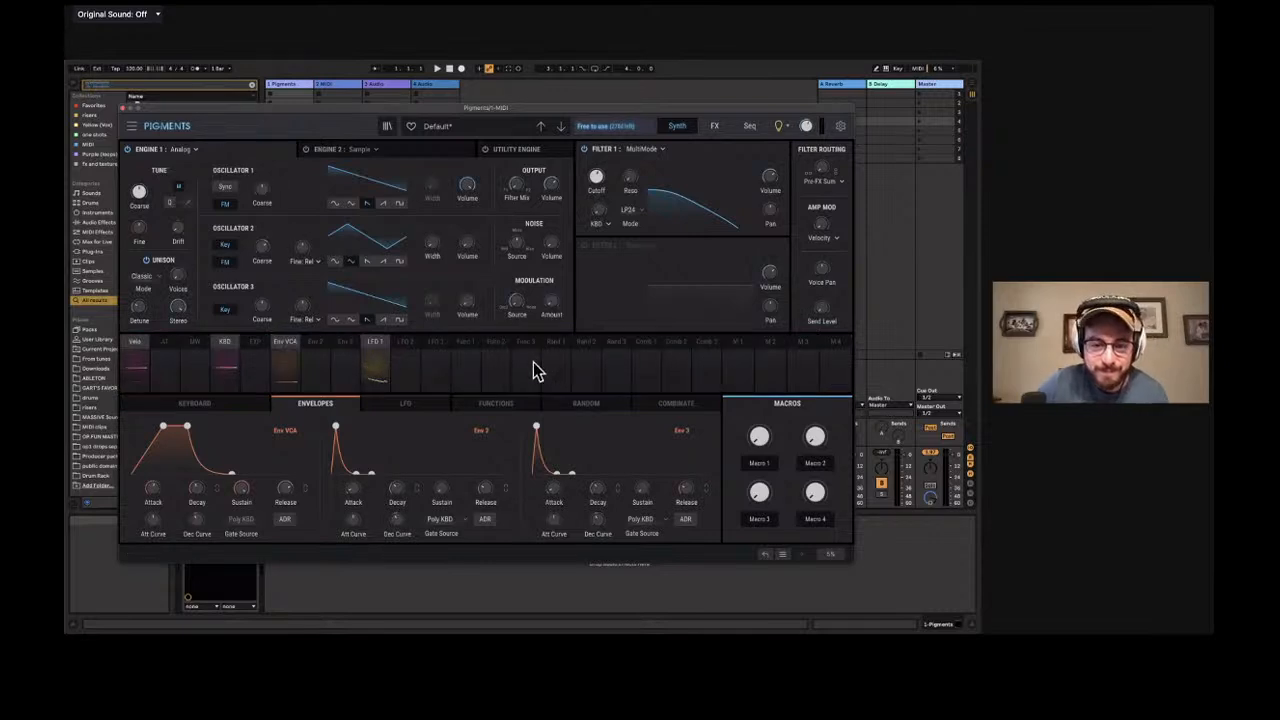
Show the three LFOs and inspect LFO 2's modulation routing.
{"action": "left_click", "coordinate": [406, 403]}
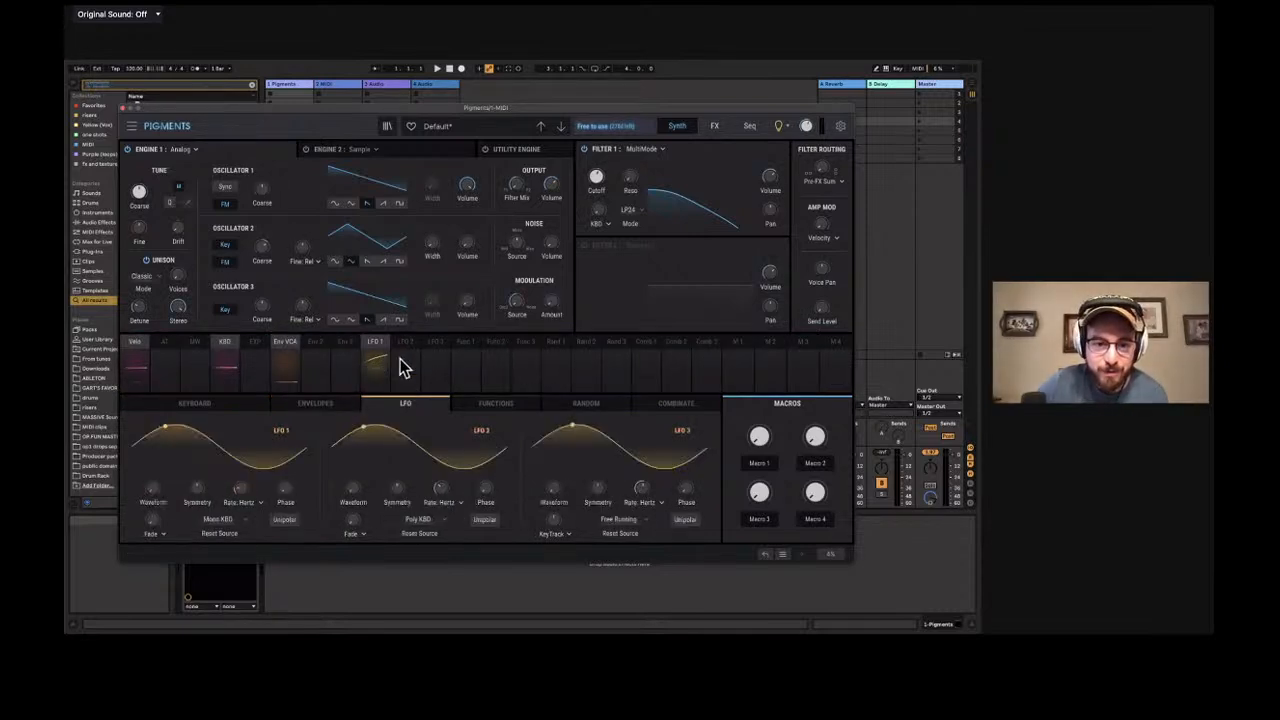
{"action": "mouse_move", "coordinate": [408, 349]}
{"action": "left_click", "coordinate": [845, 366]}
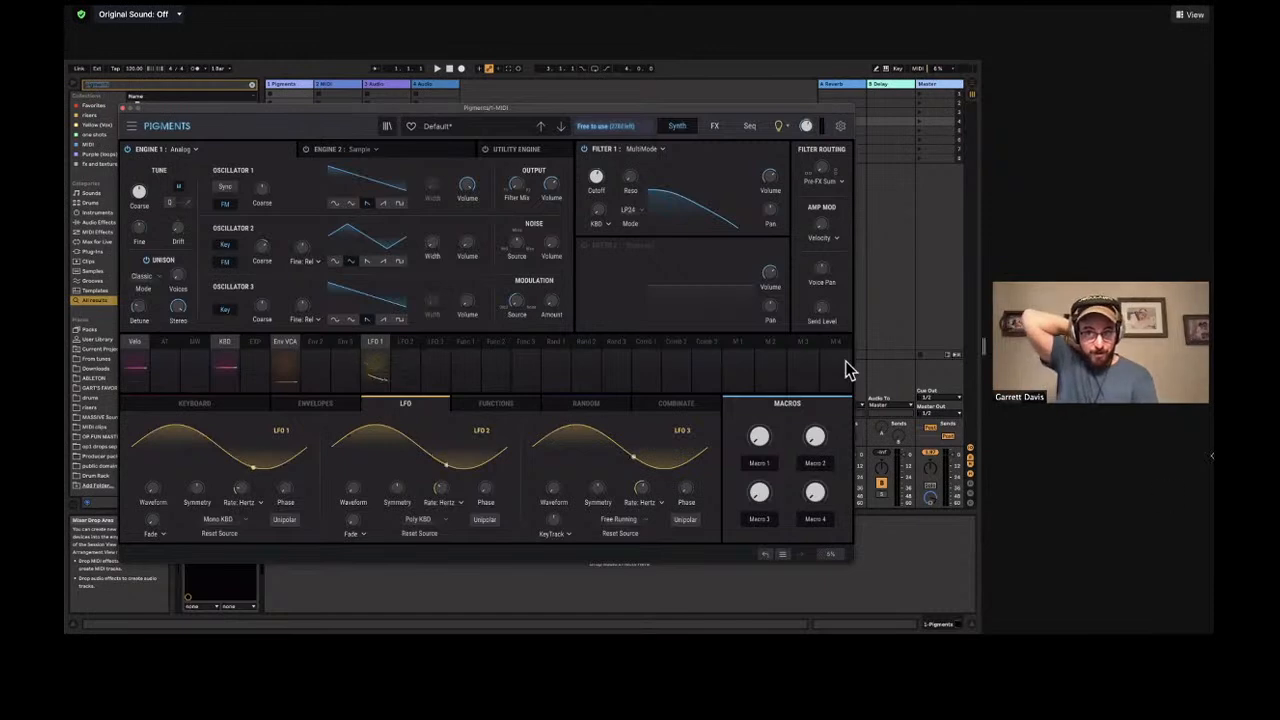
Turn on the self view in the video meeting.
{"action": "left_click", "coordinate": [1200, 292]}
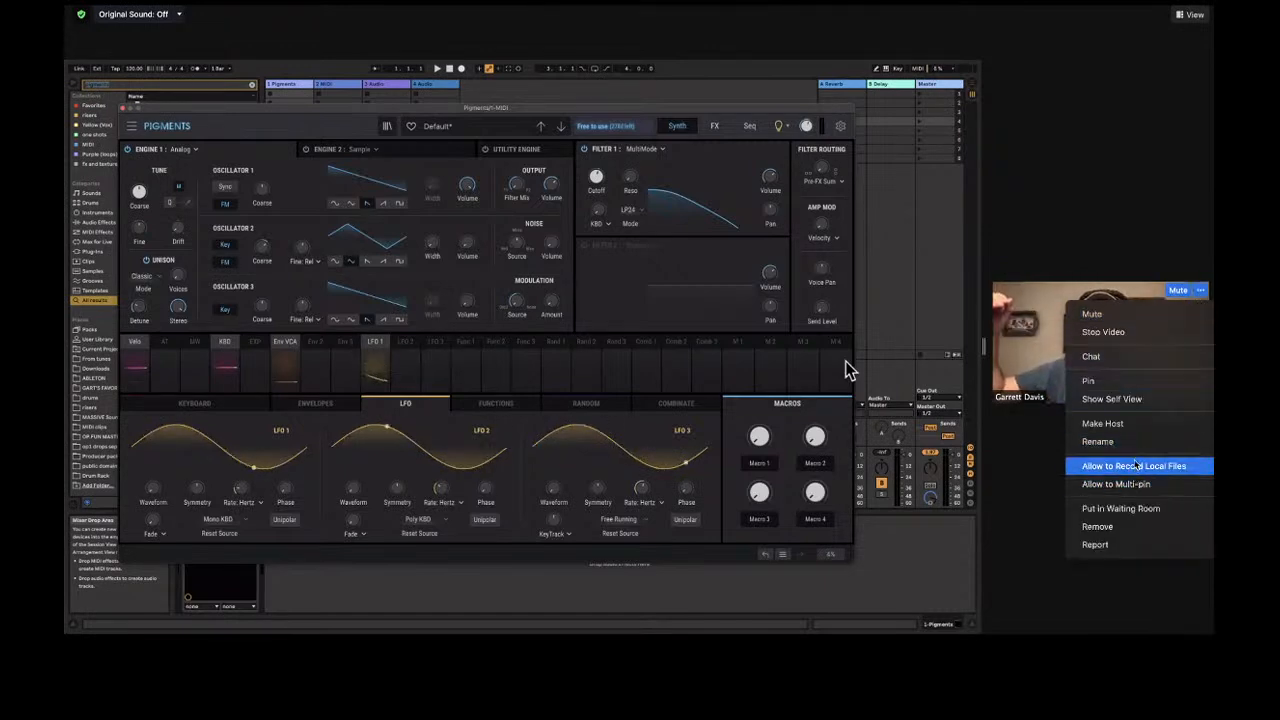
{"action": "left_click", "coordinate": [1136, 399]}
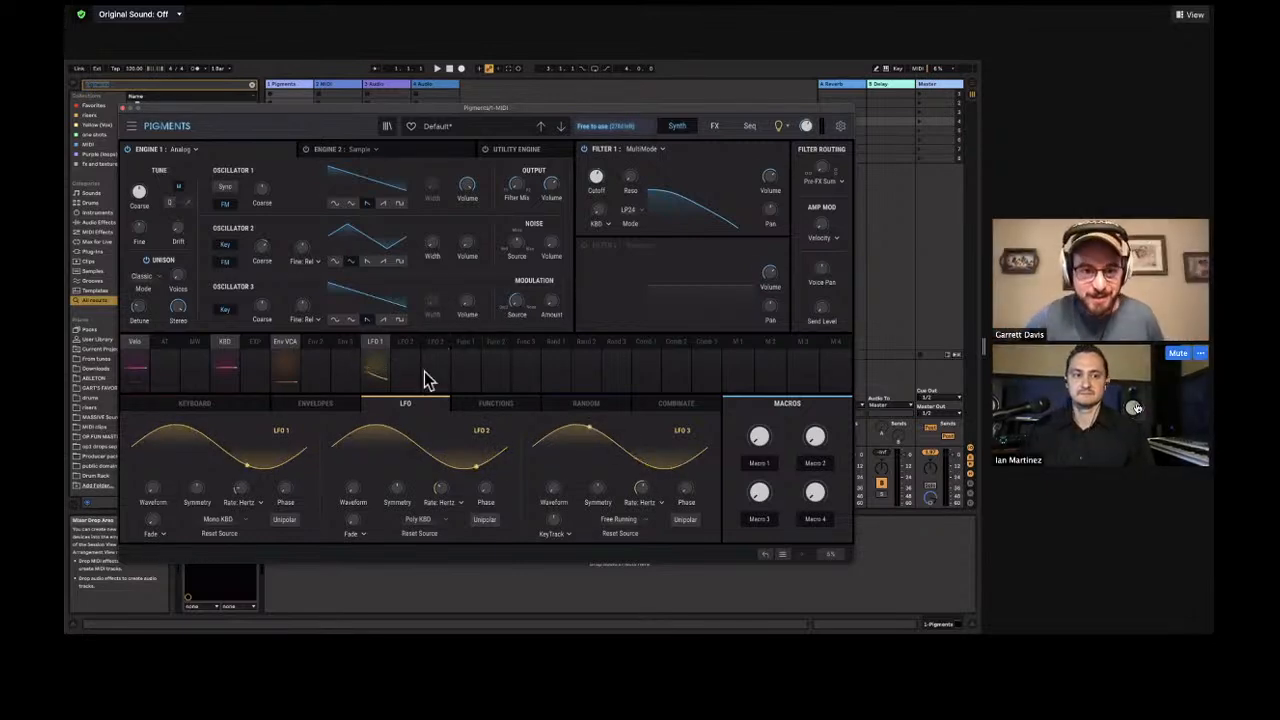
Examine which destinations LFO 2 modulates, and return to the modulation overview.
{"action": "left_click", "coordinate": [409, 343]}
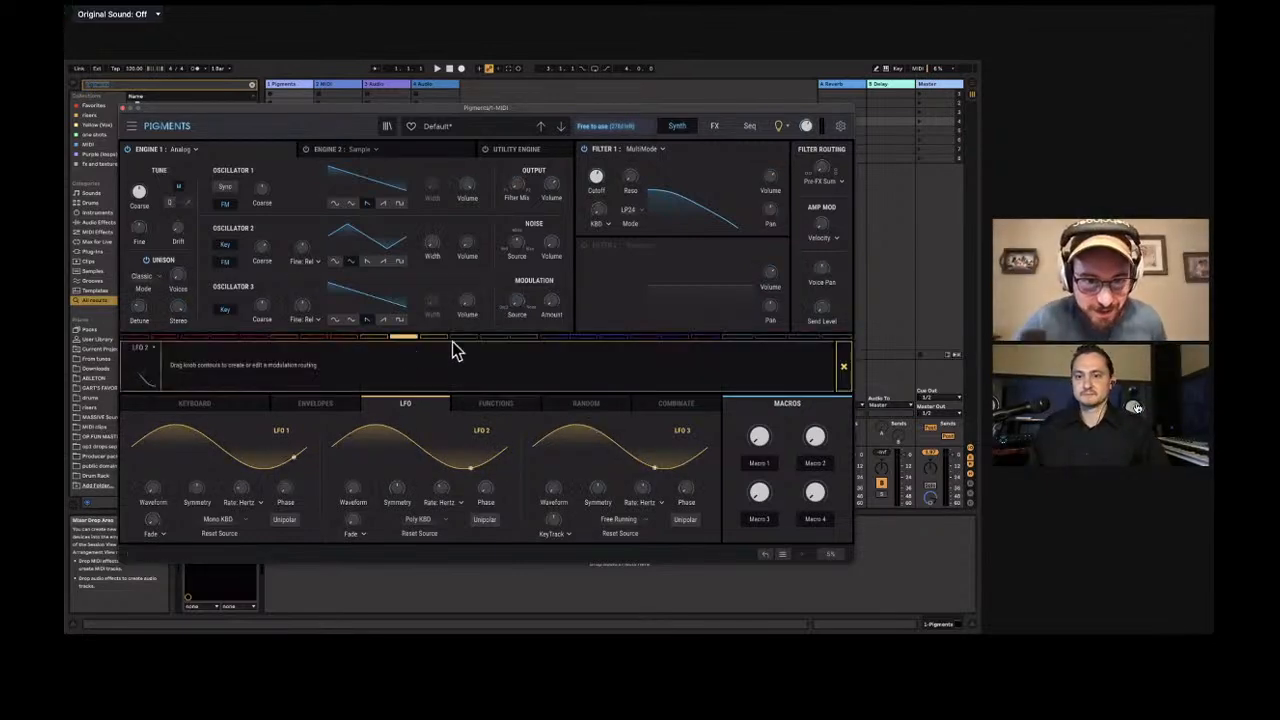
{"action": "left_click", "coordinate": [843, 366]}
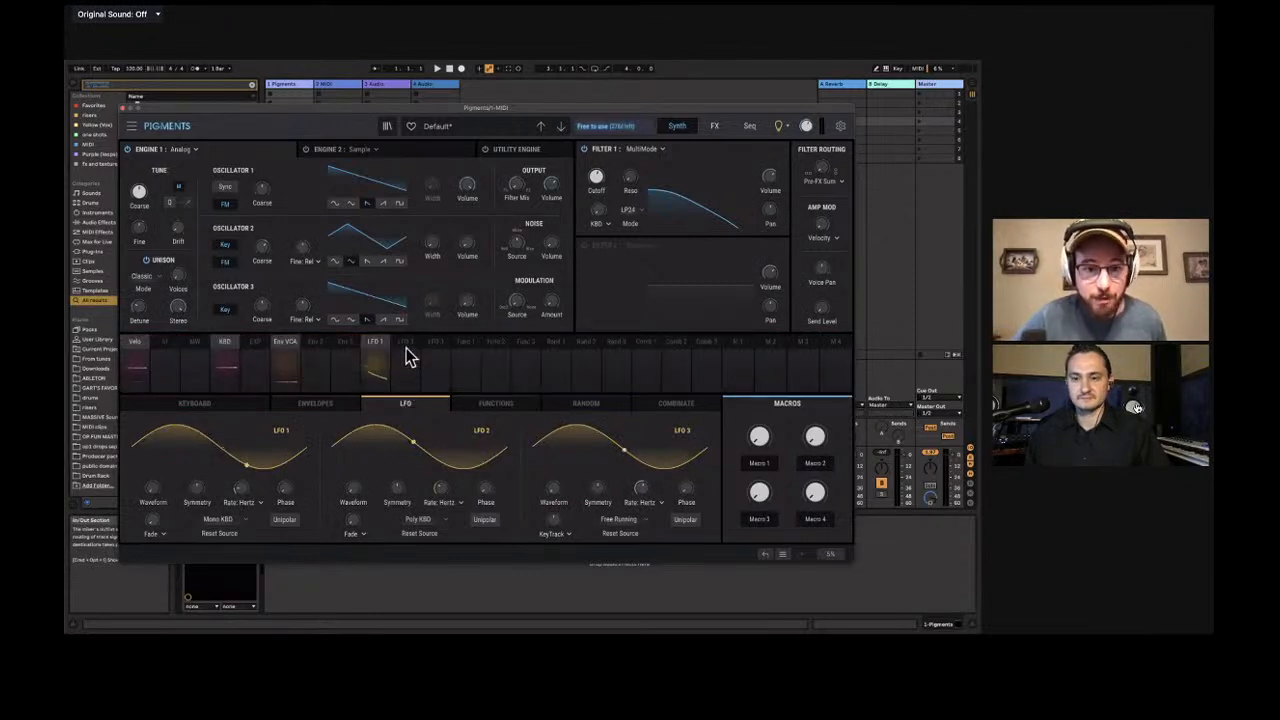
Check once more whether LFO 2 has any modulation routing, and return to the modulation overview.
{"action": "left_click", "coordinate": [406, 346]}
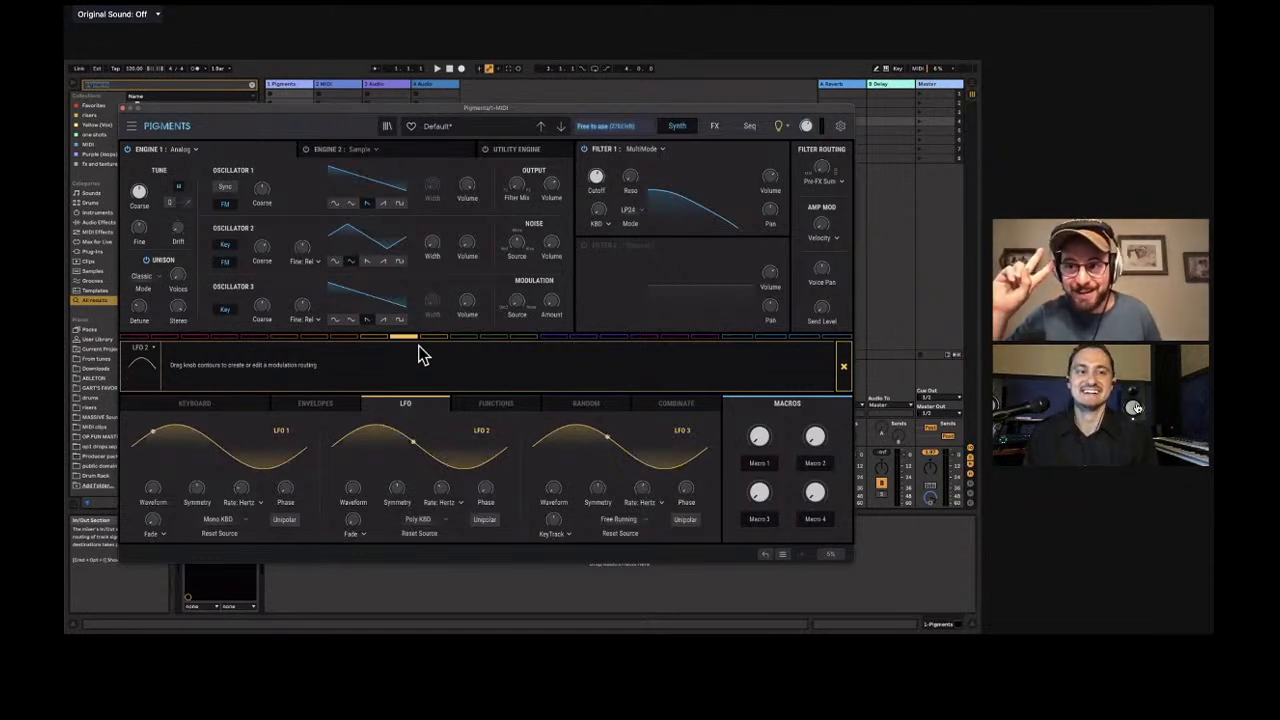
{"action": "left_click", "coordinate": [844, 366]}
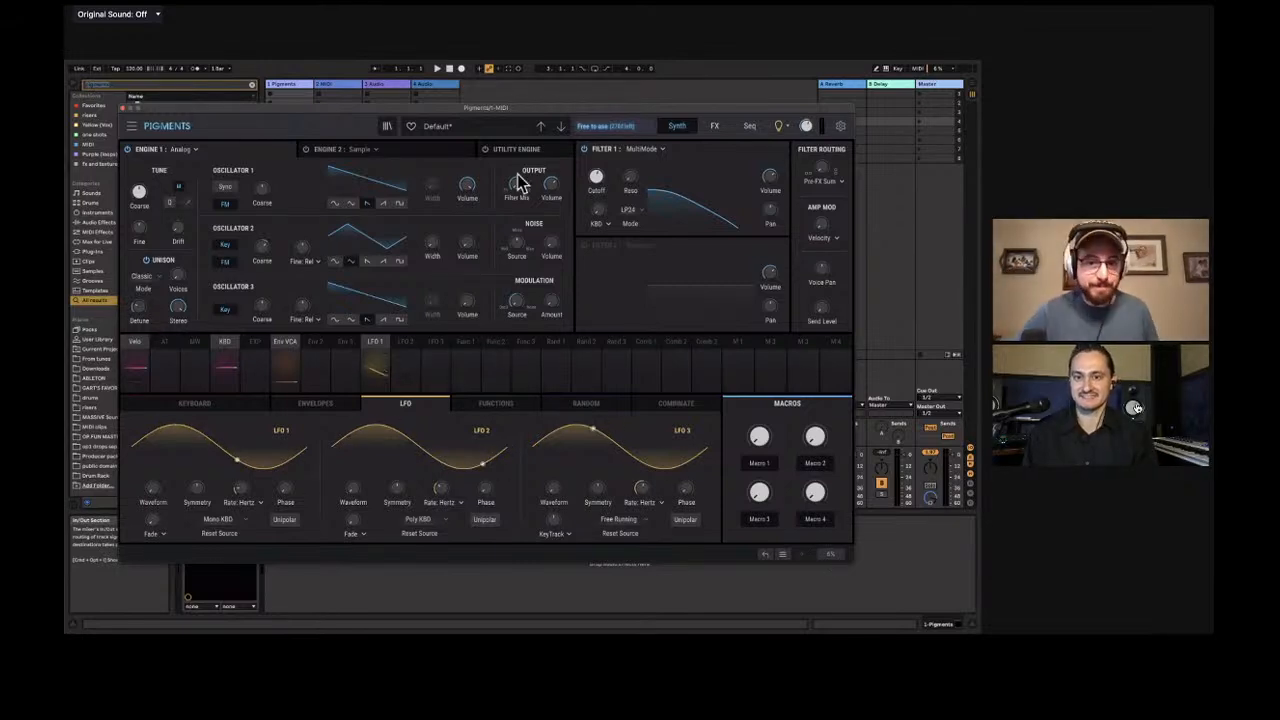
Move the Pigments window down to uncover Live's clip slots, and clear the browser search.
{"action": "left_click_drag", "start_coordinate": [463, 107], "coordinate": [539, 195]}
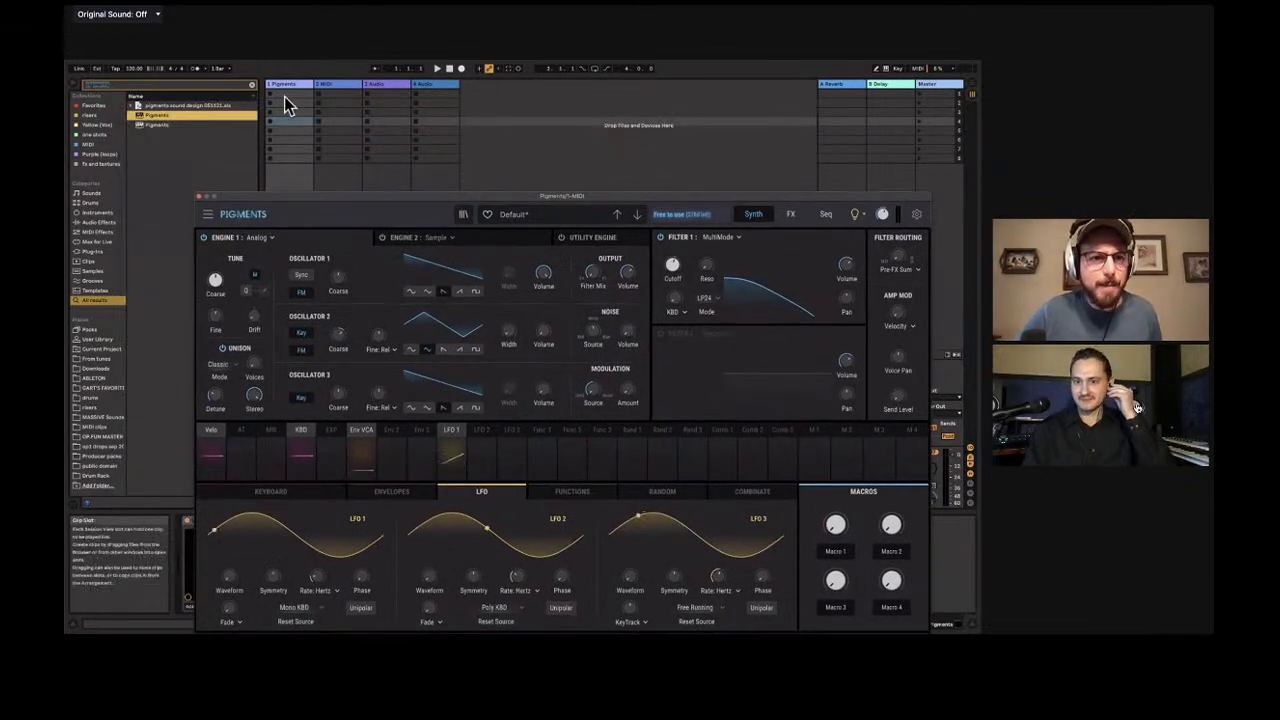
{"action": "left_click", "coordinate": [286, 96]}
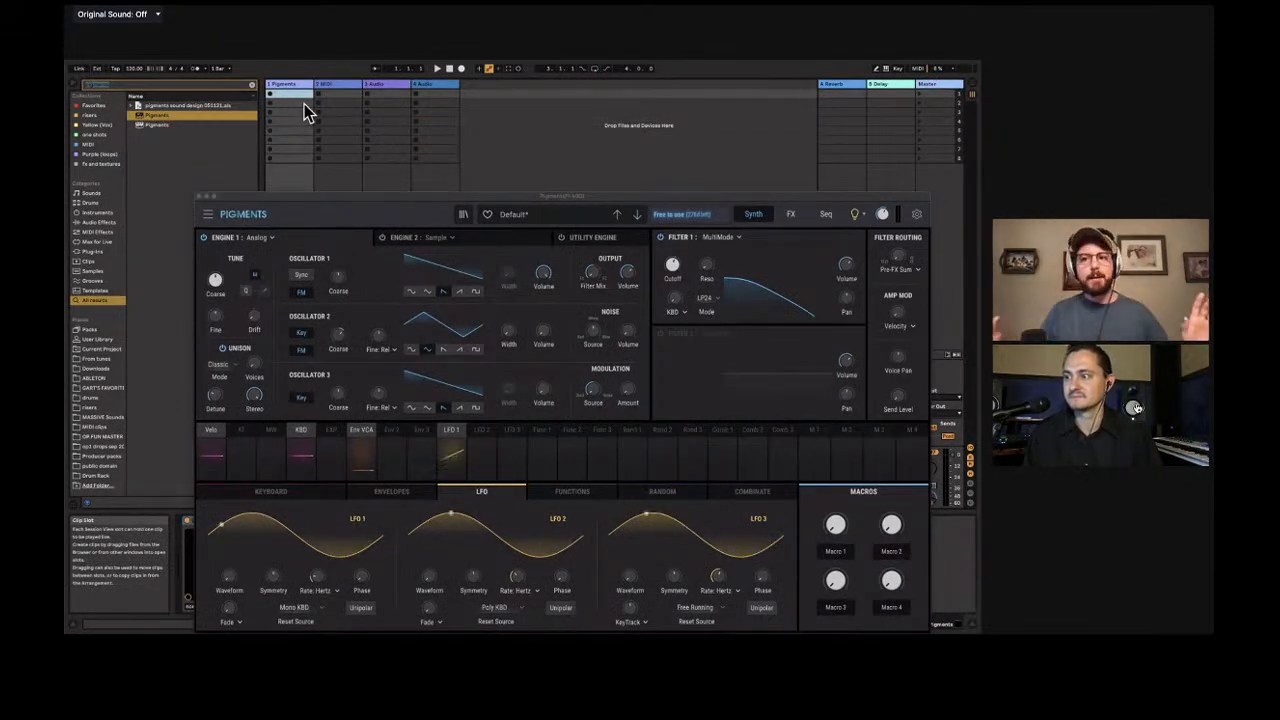
{"action": "left_click", "coordinate": [252, 88]}
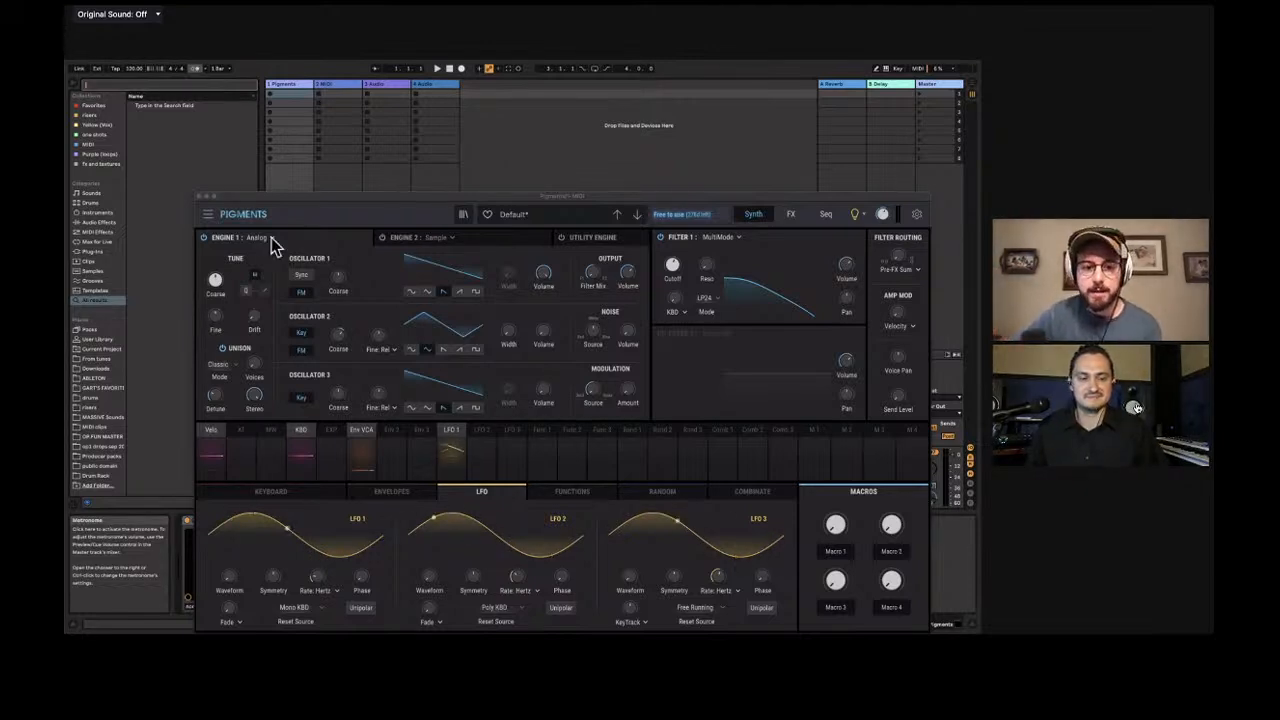
Check Env VCA's modulation routings to the VCA amp and Filter 1 cutoff, and return to the overview.
{"action": "left_click", "coordinate": [367, 428]}
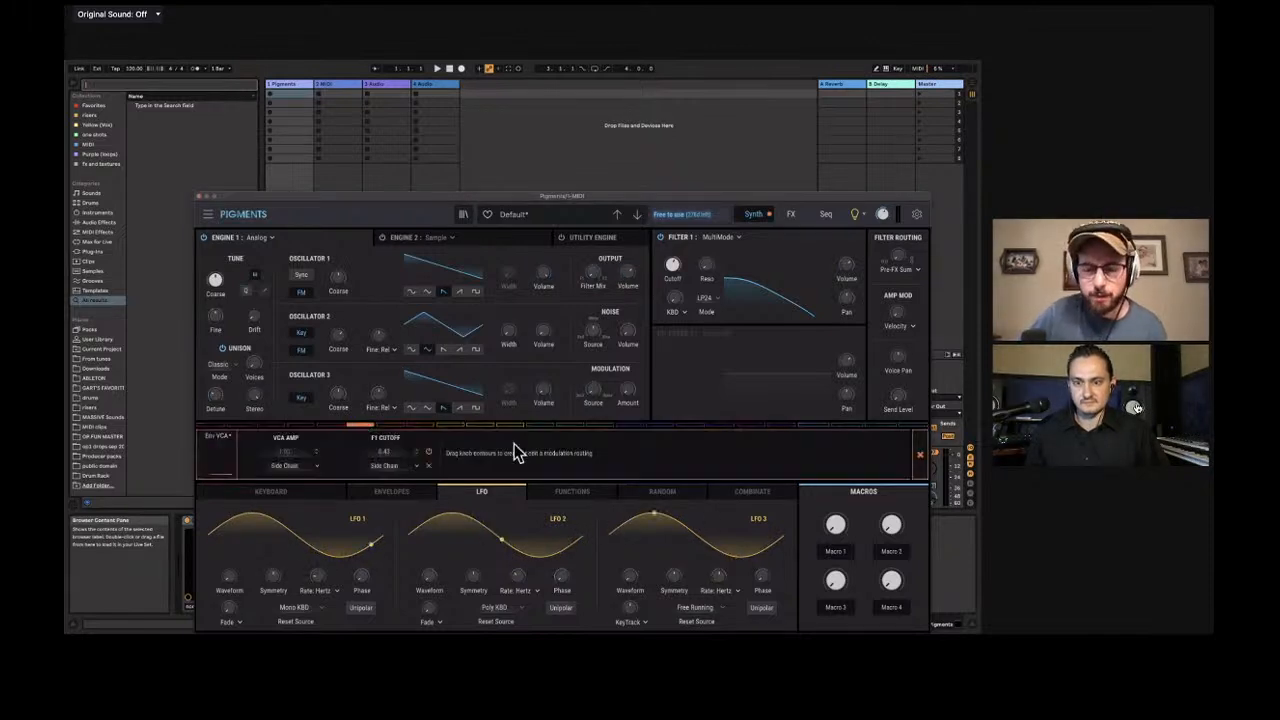
{"action": "left_click", "coordinate": [920, 455]}
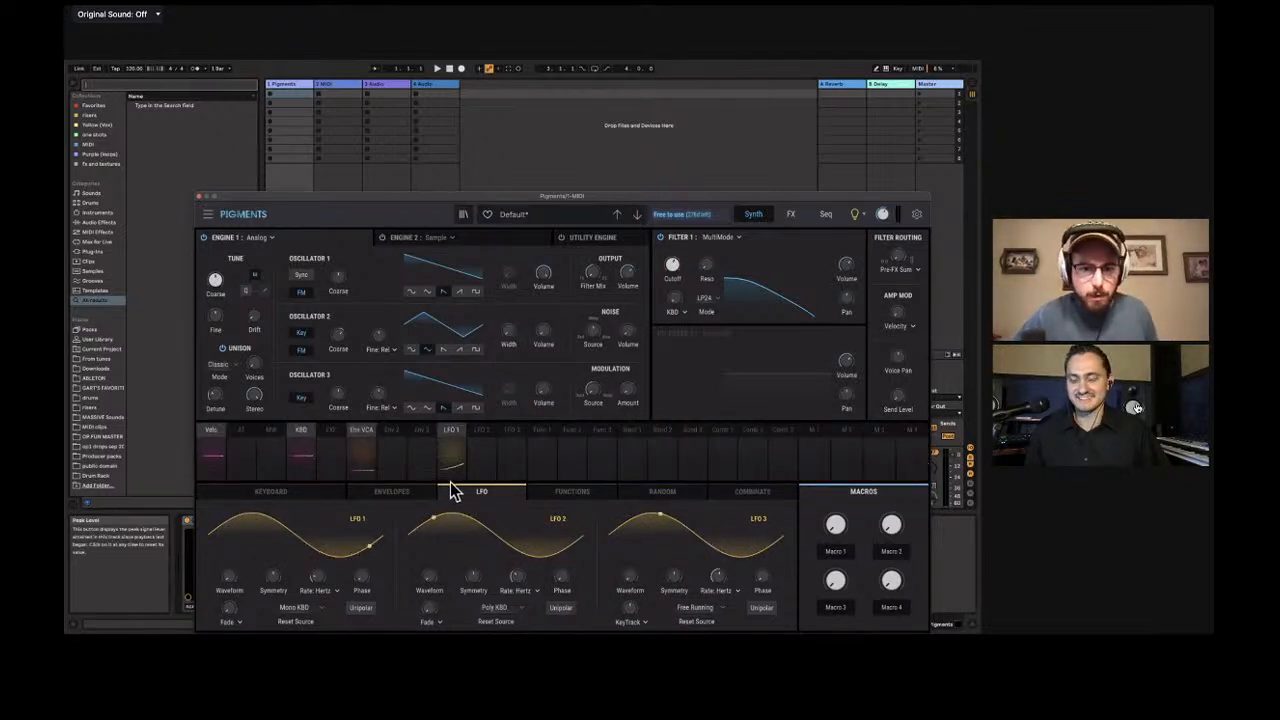
{"action": "left_click", "coordinate": [364, 436]}
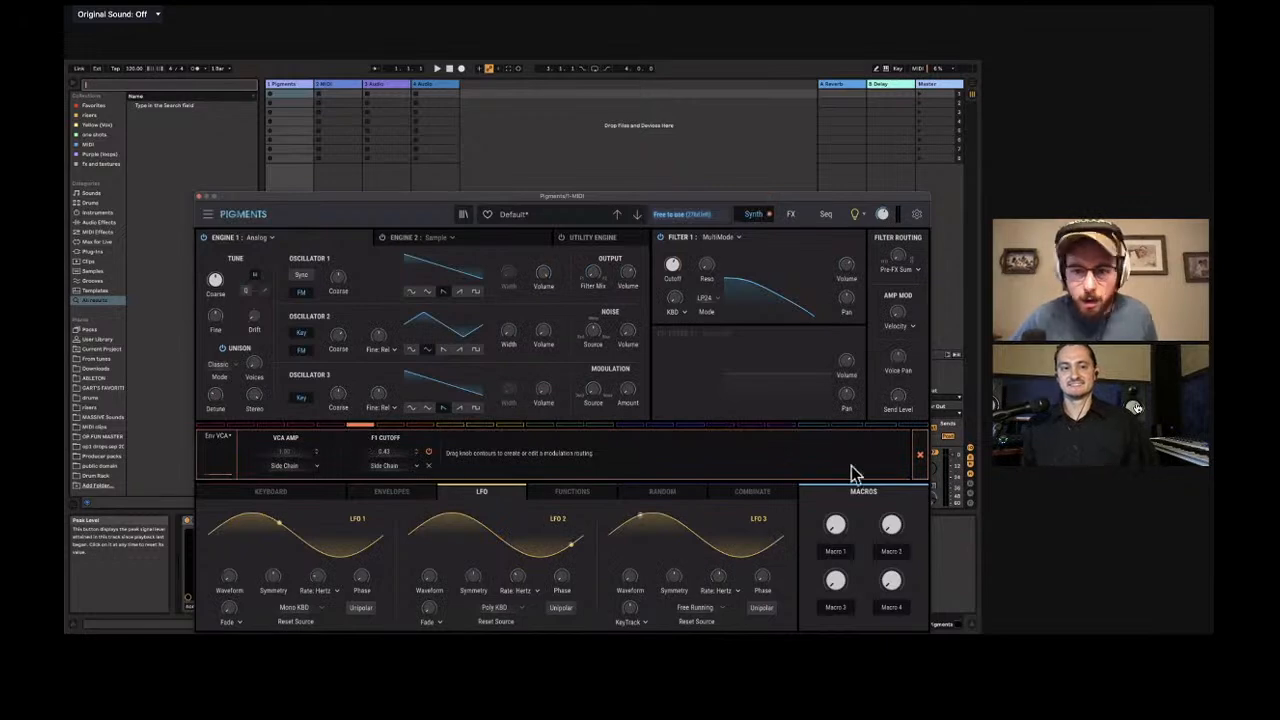
{"action": "left_click", "coordinate": [920, 455]}
Show the envelopes, move the Pigments window back up, and lower Env VCA's sustain to about 0.76.
{"action": "left_click", "coordinate": [379, 495]}
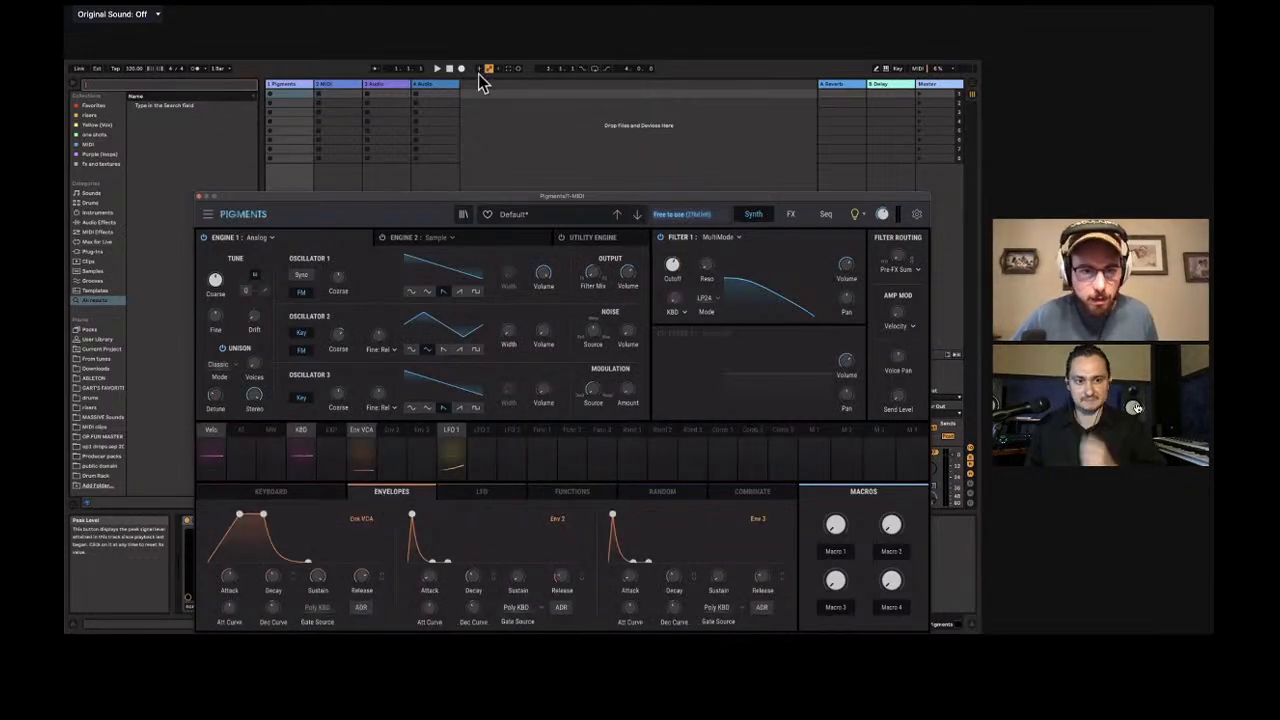
{"action": "left_click_drag", "start_coordinate": [517, 200], "coordinate": [467, 98]}
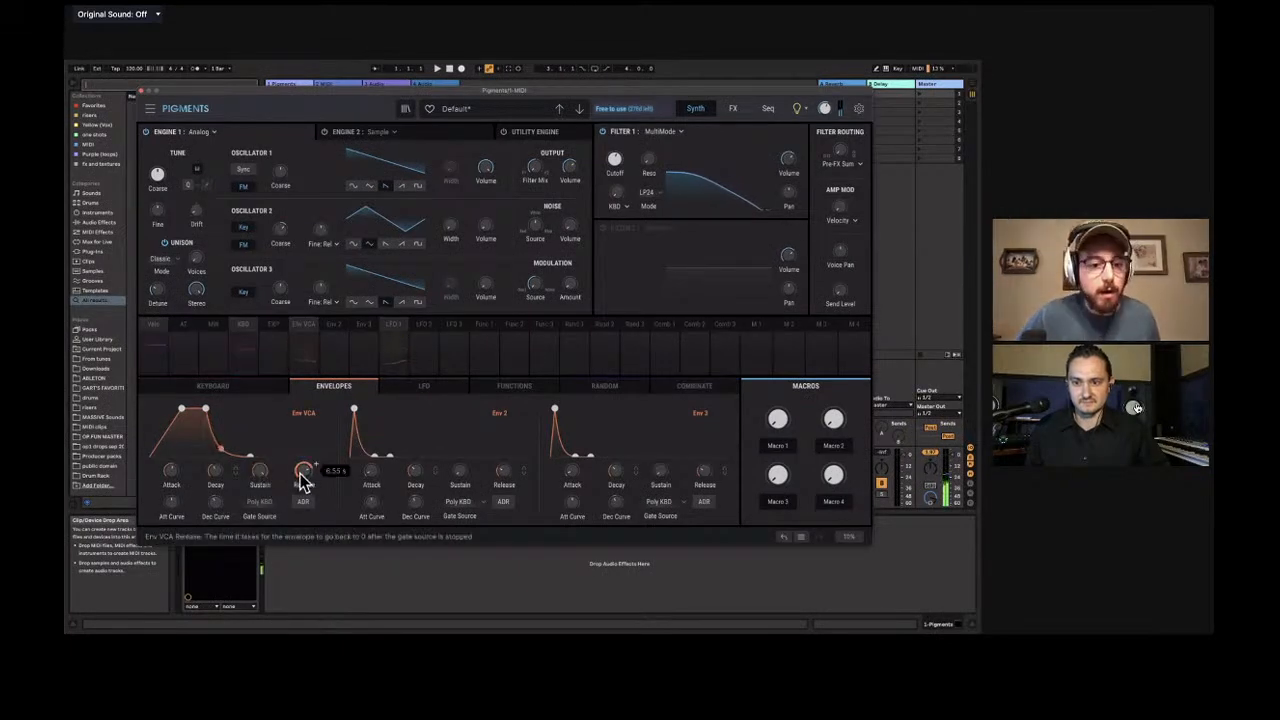
{"action": "left_click_drag", "start_coordinate": [262, 478], "coordinate": [240, 497]}
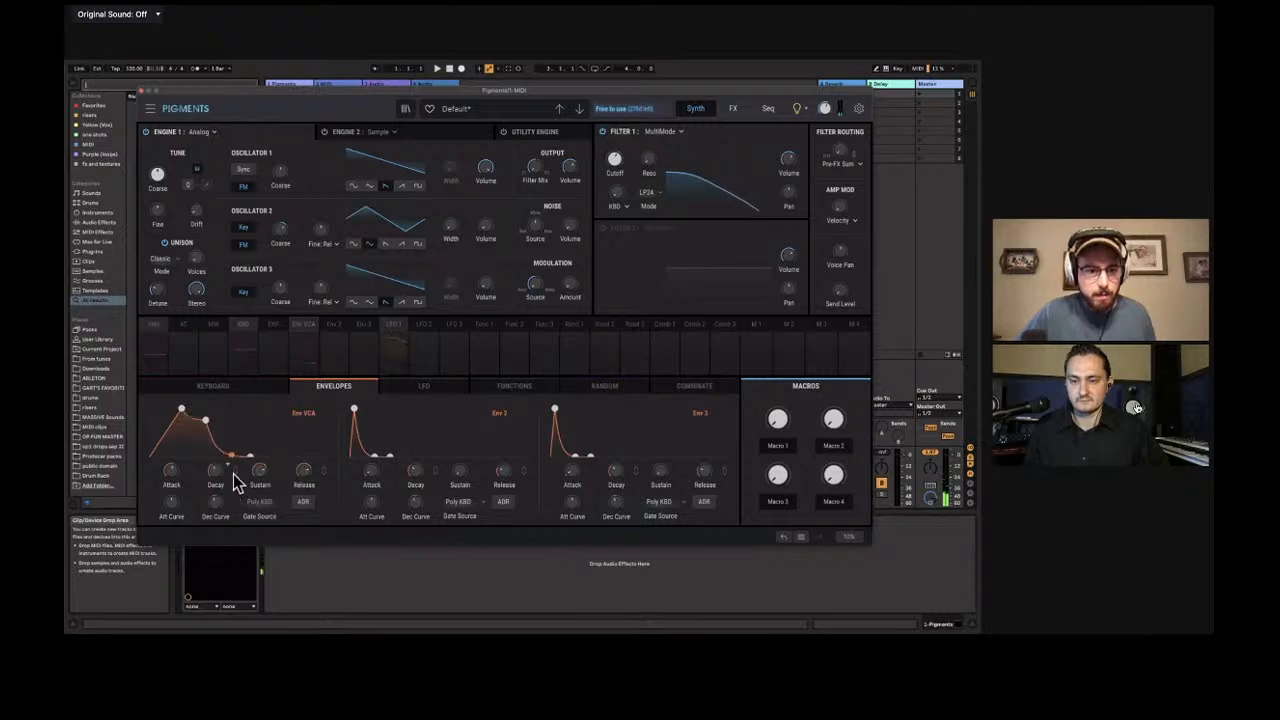
Show the LFO settings and inspect LFO 2's modulation routing.
{"action": "left_click", "coordinate": [424, 331]}
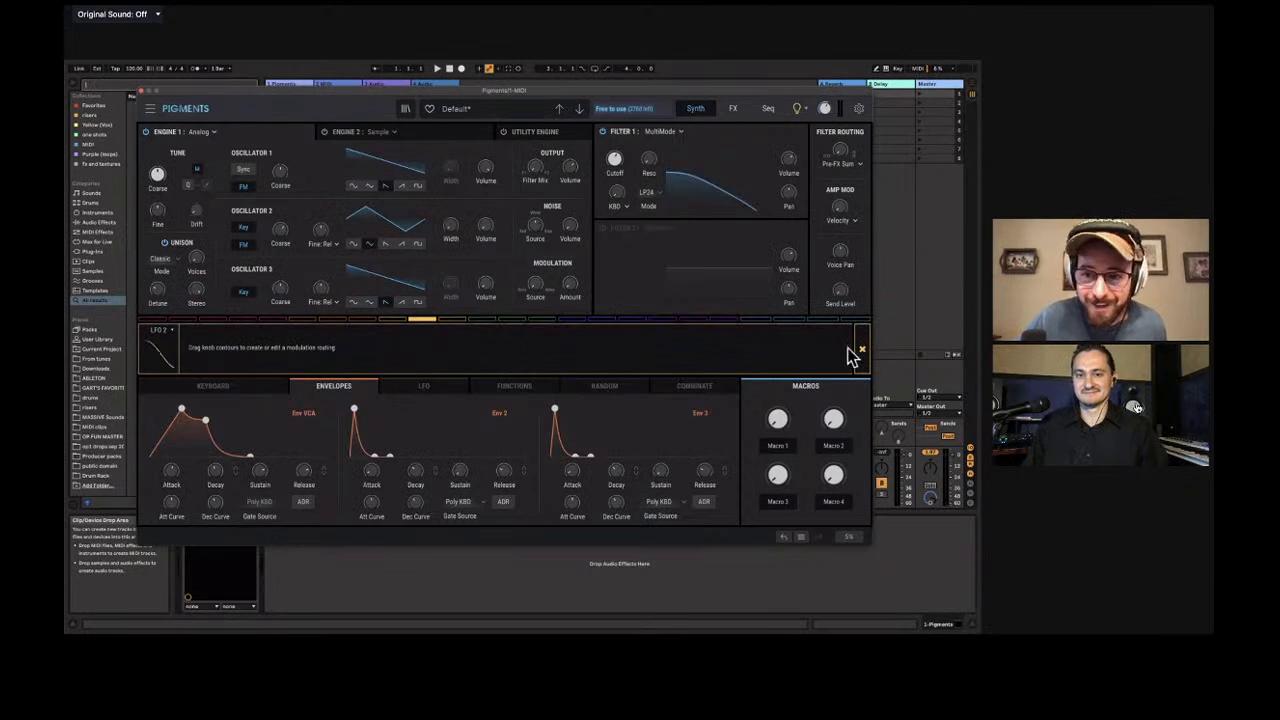
{"action": "left_click", "coordinate": [860, 350]}
{"action": "left_click", "coordinate": [424, 386]}
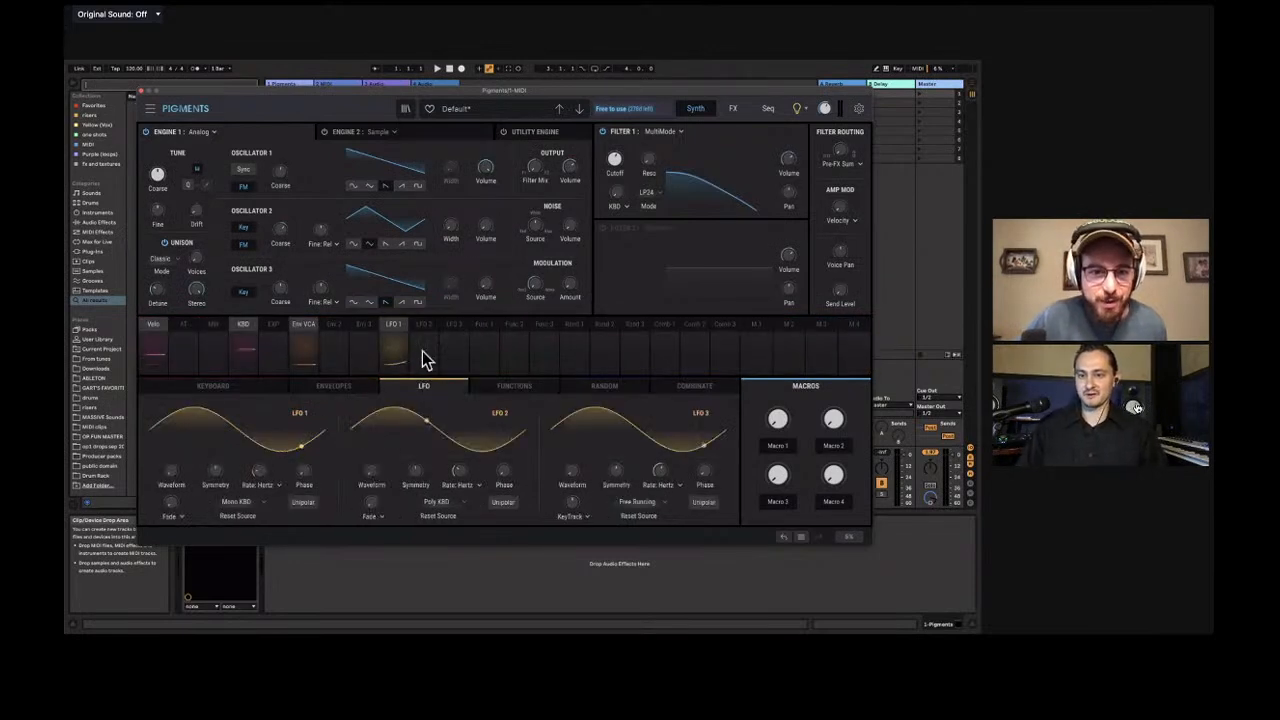
{"action": "left_click", "coordinate": [424, 326]}
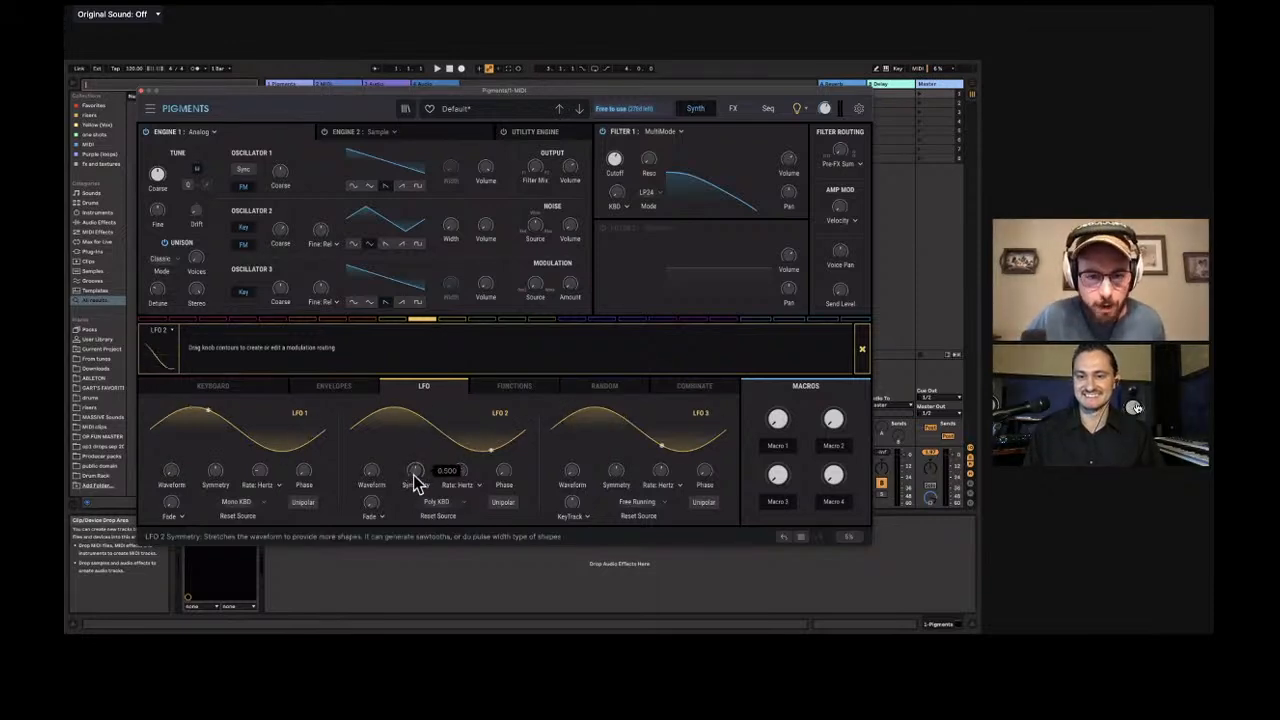
Set LFO 2's rate type to Sync Binary and raise its rate to 1/8.
{"action": "left_click", "coordinate": [468, 487]}
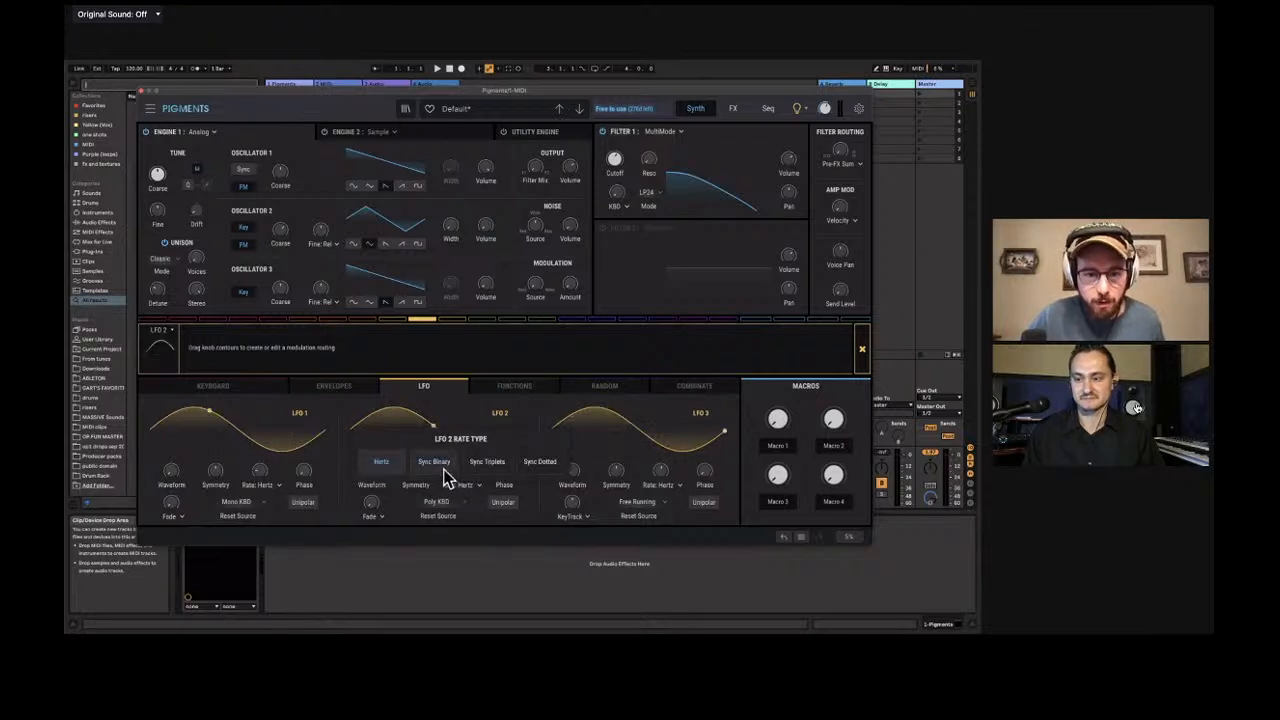
{"action": "left_click", "coordinate": [446, 478]}
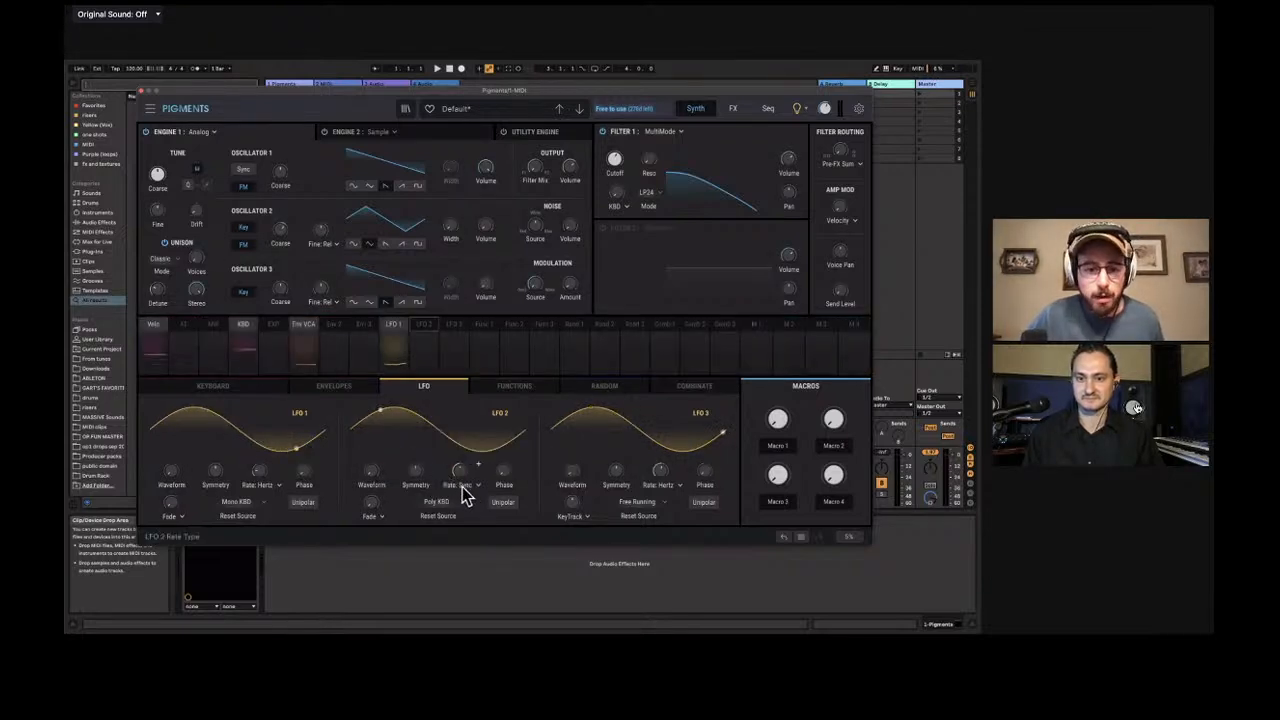
{"action": "left_click", "coordinate": [468, 487]}
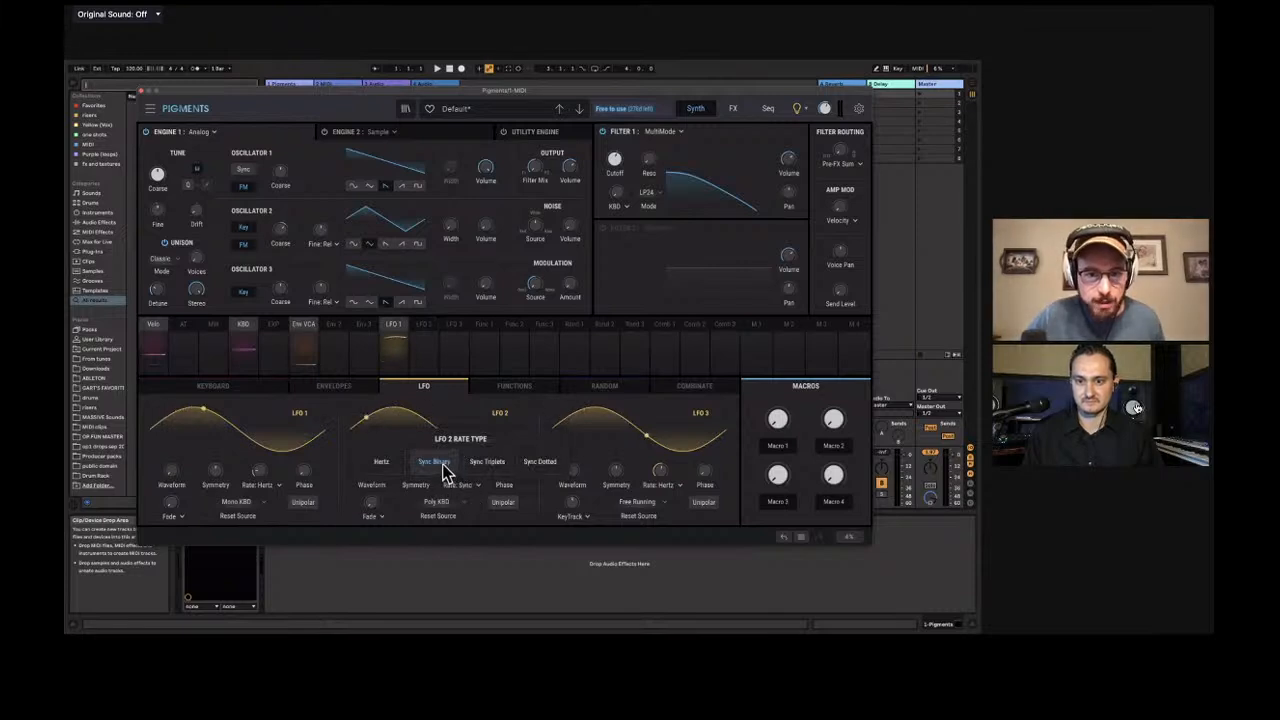
{"action": "left_click", "coordinate": [446, 468]}
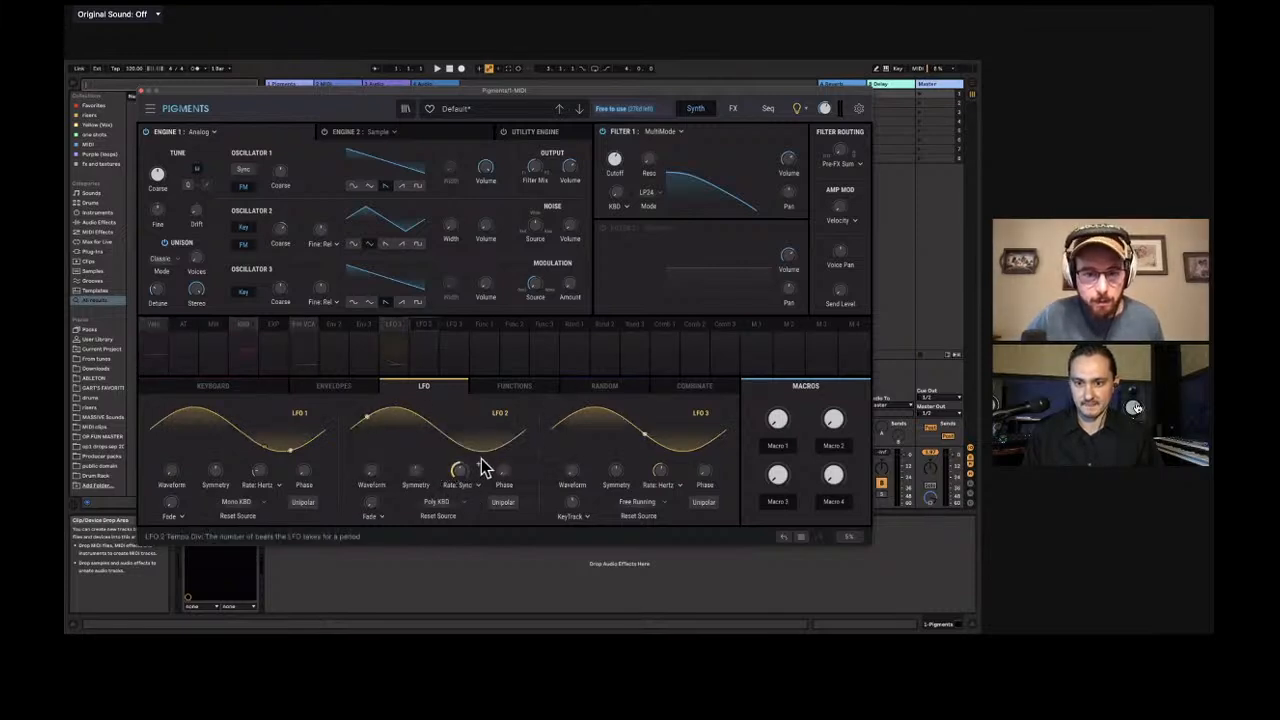
{"action": "mouse_move", "coordinate": [416, 474]}
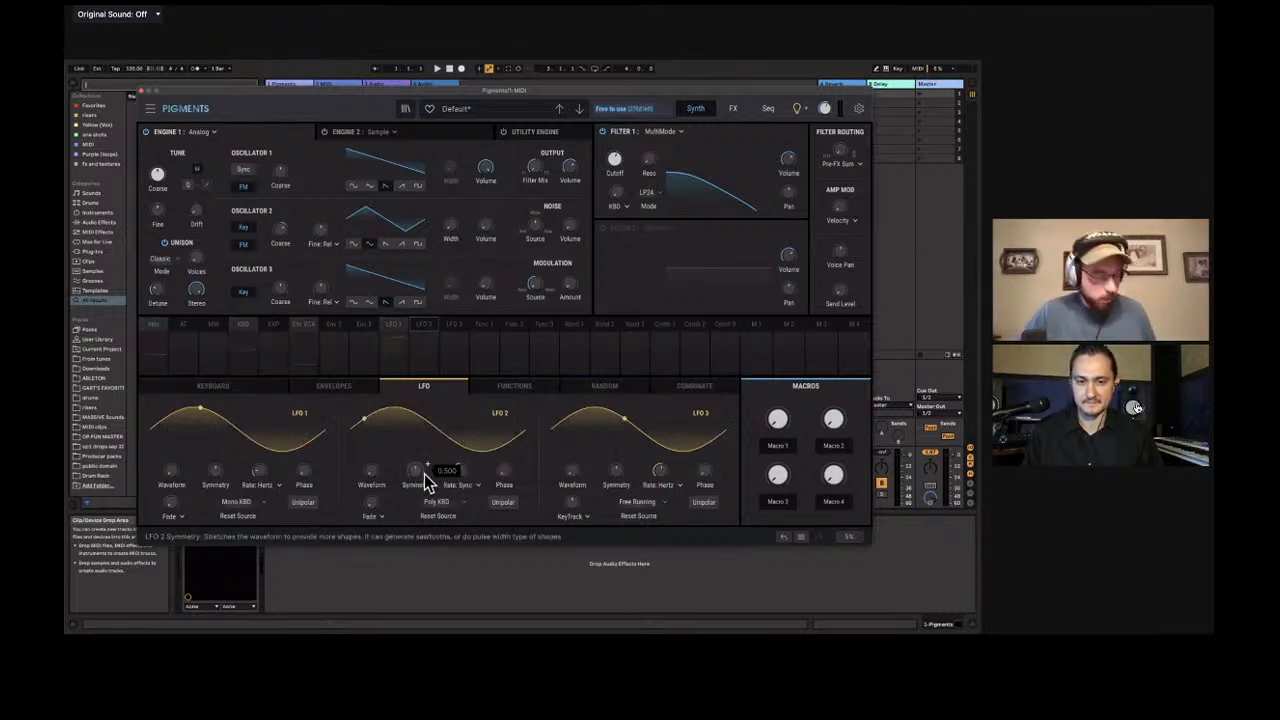
{"action": "left_click_drag", "start_coordinate": [460, 473], "coordinate": [460, 458]}
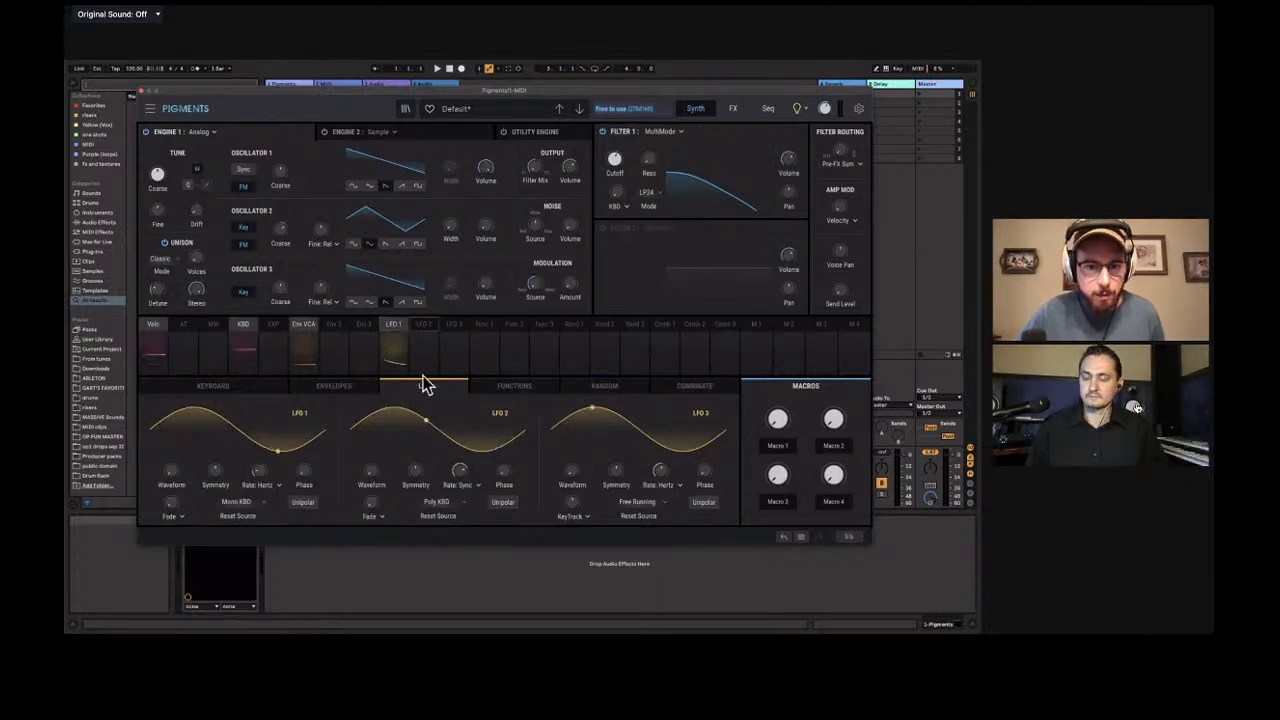
Modulate Env VCA's sustain with LFO 2 at an amount of 0.18.
{"action": "left_click", "coordinate": [335, 386]}
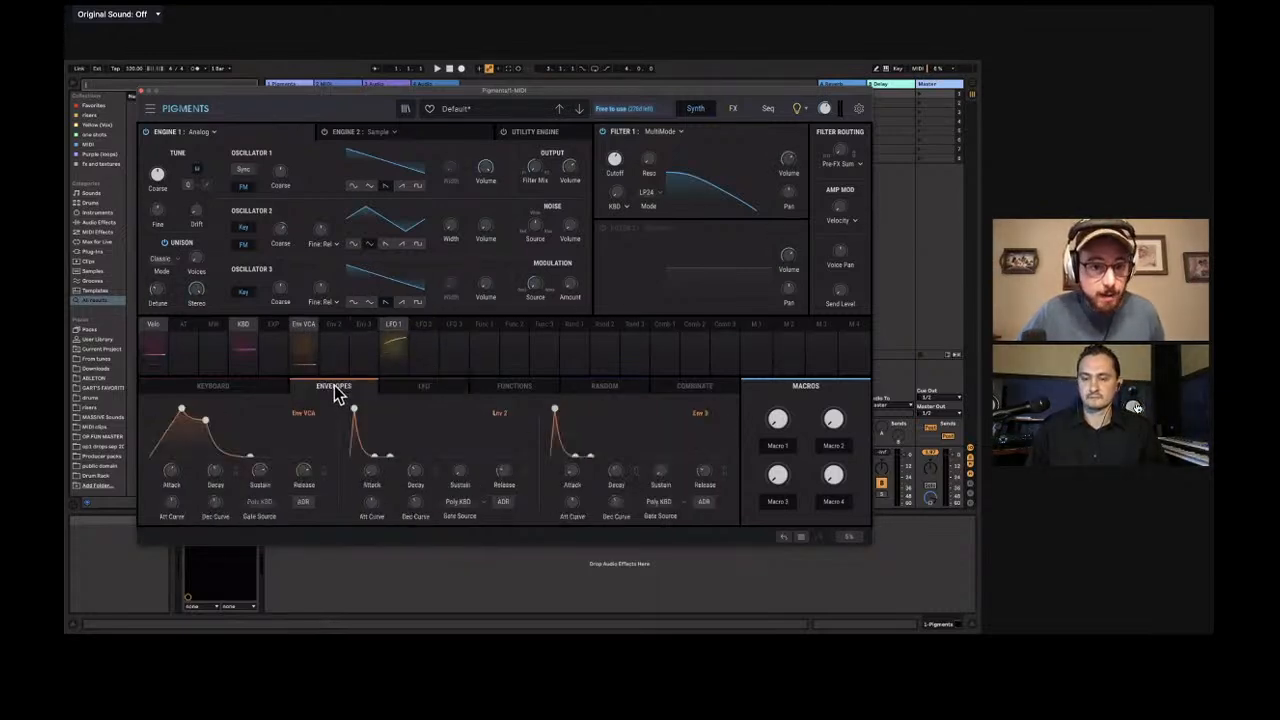
{"action": "left_click", "coordinate": [274, 468]}
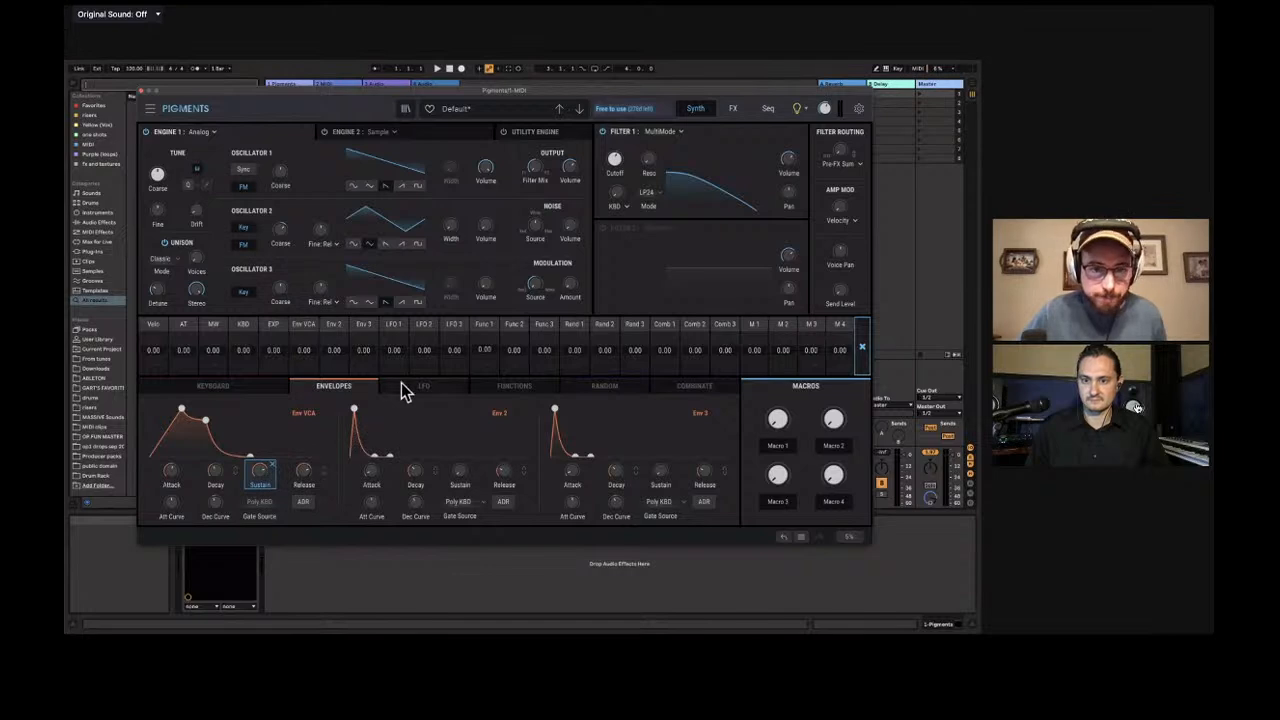
{"action": "left_click_drag", "start_coordinate": [423, 349], "coordinate": [423, 340]}
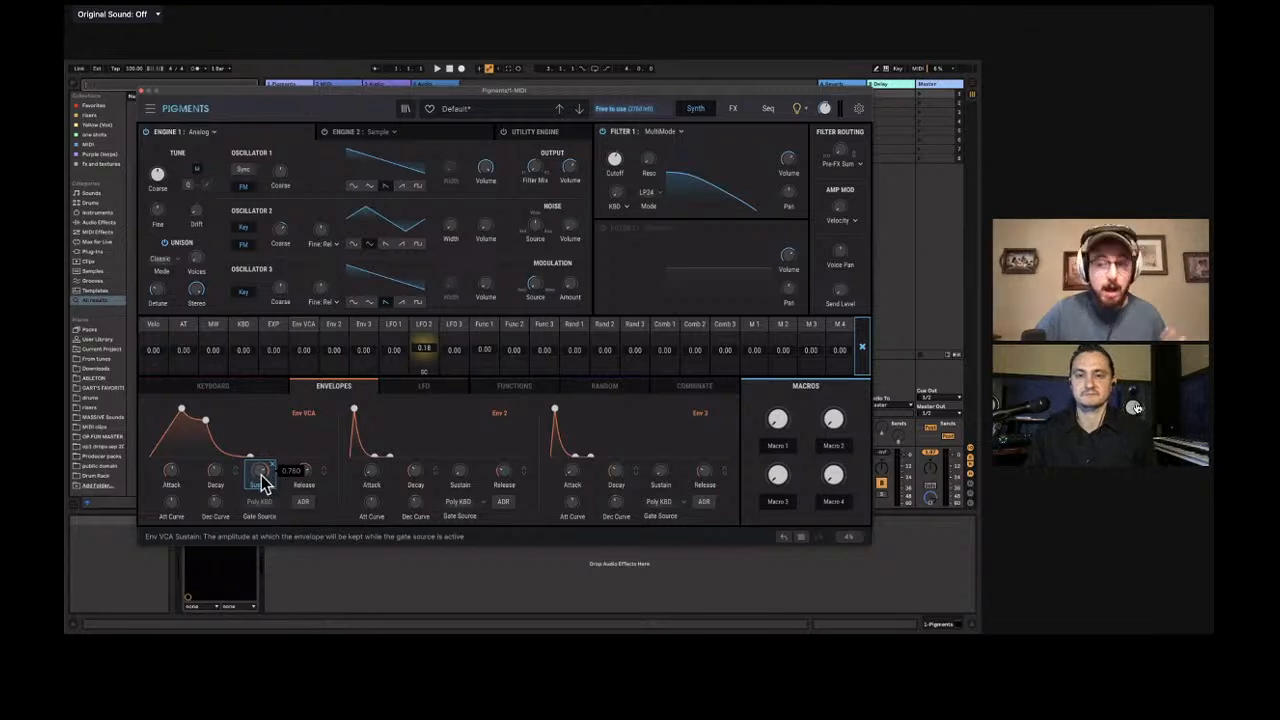
Modulate LFO 2's rate with LFO 3 at an amount of 0.04.
{"action": "left_click", "coordinate": [425, 389]}
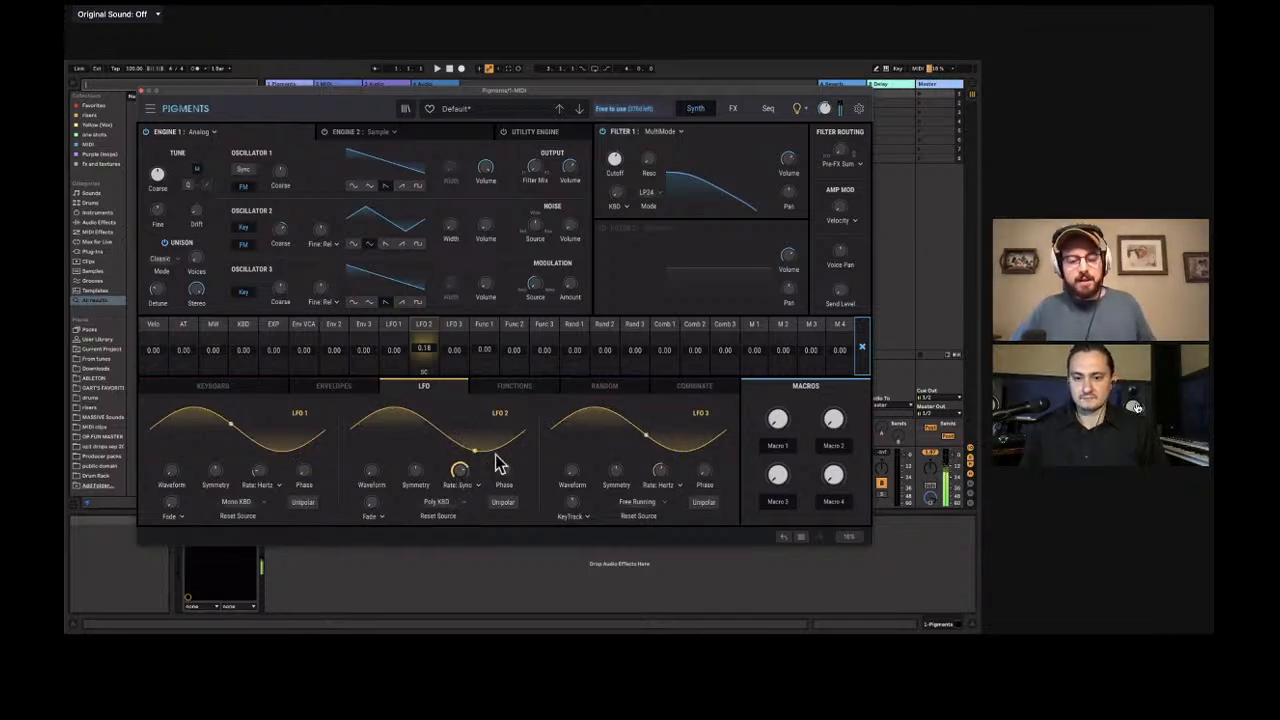
{"action": "mouse_move", "coordinate": [462, 474]}
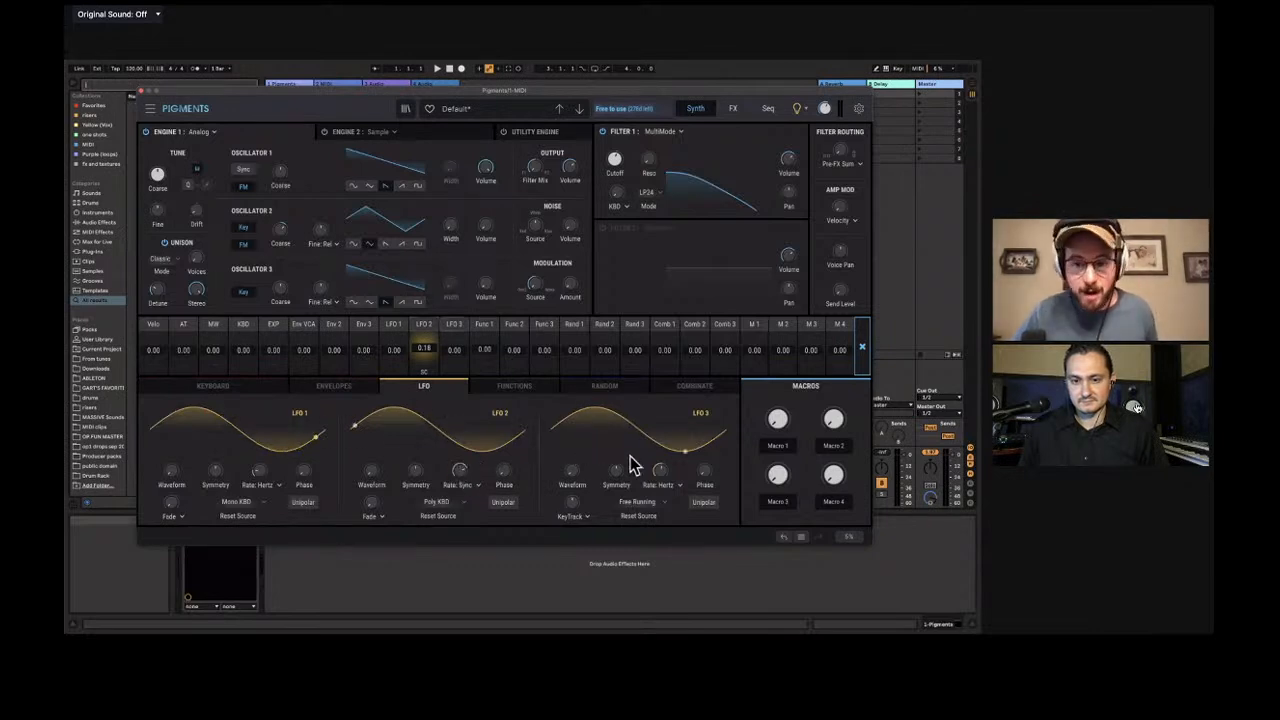
{"action": "mouse_move", "coordinate": [659, 470]}
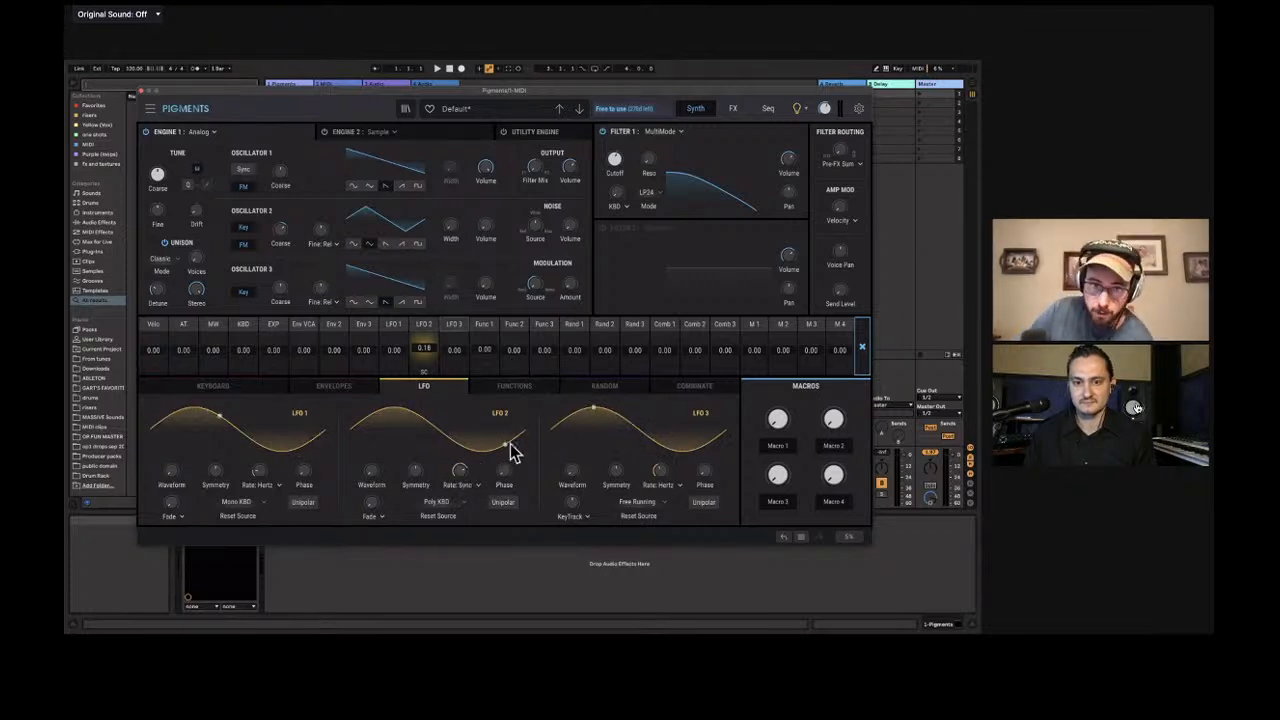
{"action": "left_click", "coordinate": [477, 464]}
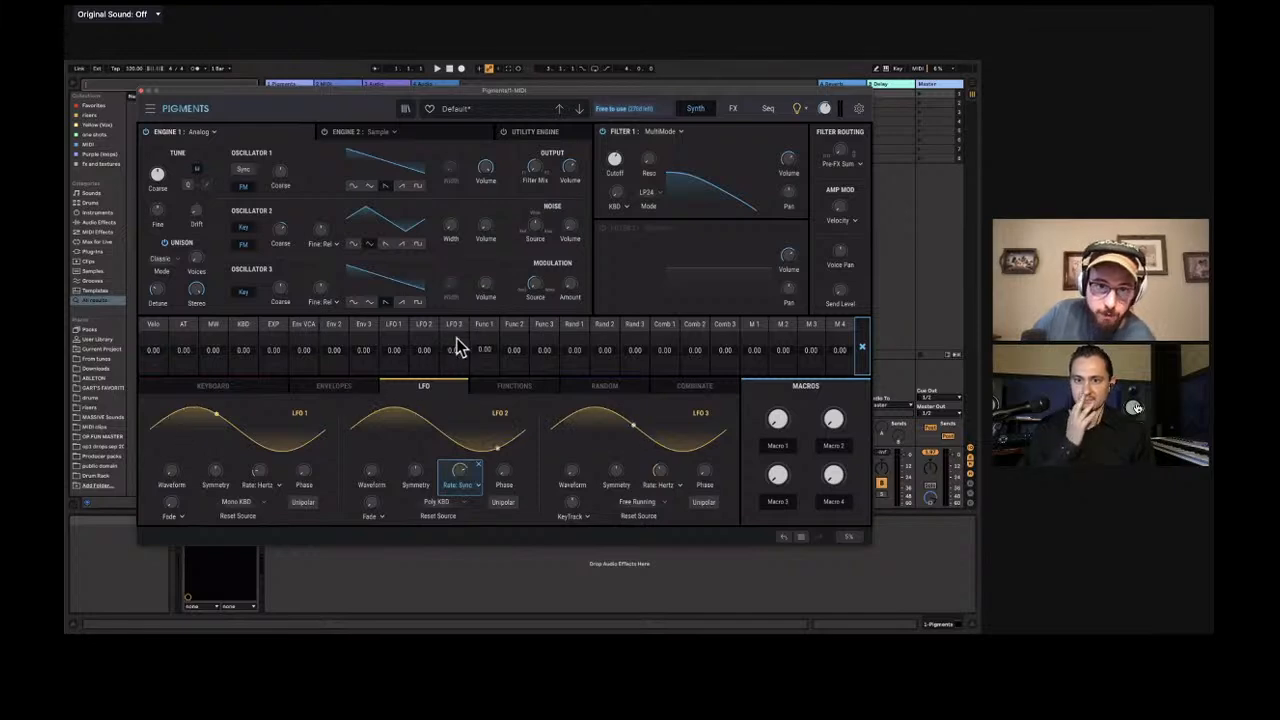
{"action": "left_click_drag", "start_coordinate": [455, 345], "coordinate": [455, 331]}
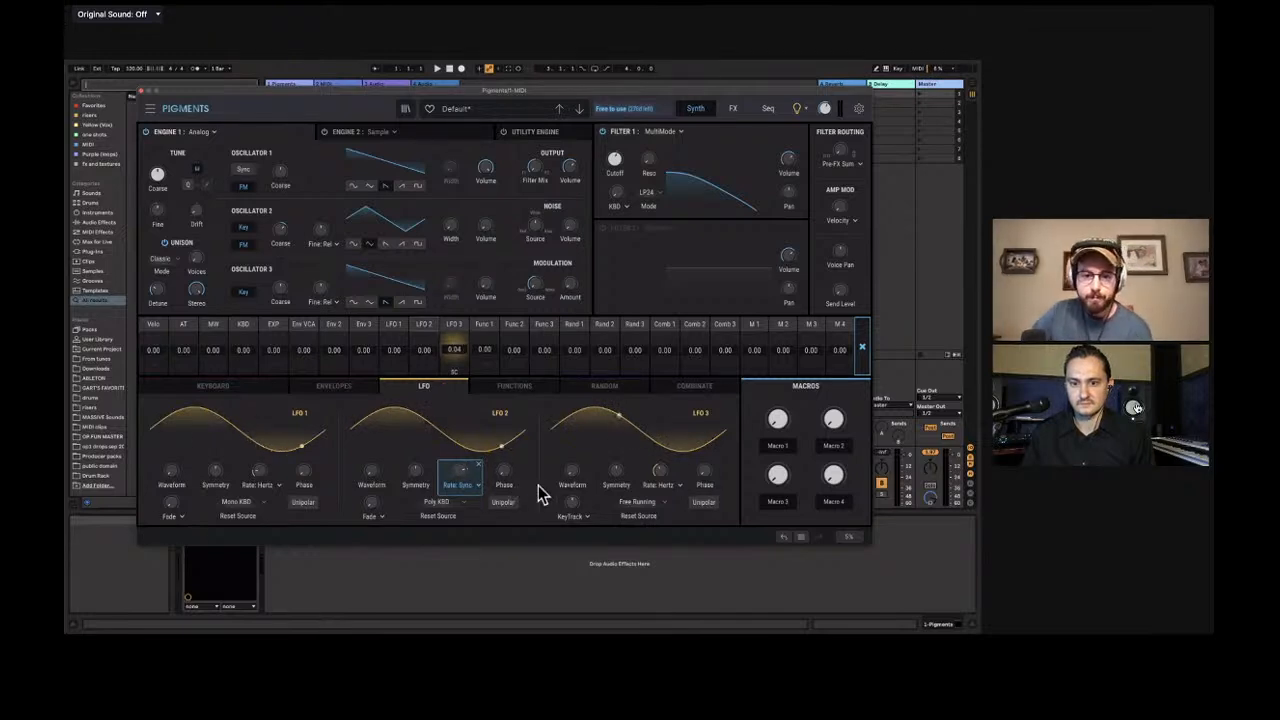
Set LFO 3's rate to about 0.45 Hz and lengthen LFO 2's fade.
{"action": "left_click_drag", "start_coordinate": [663, 473], "coordinate": [663, 474]}
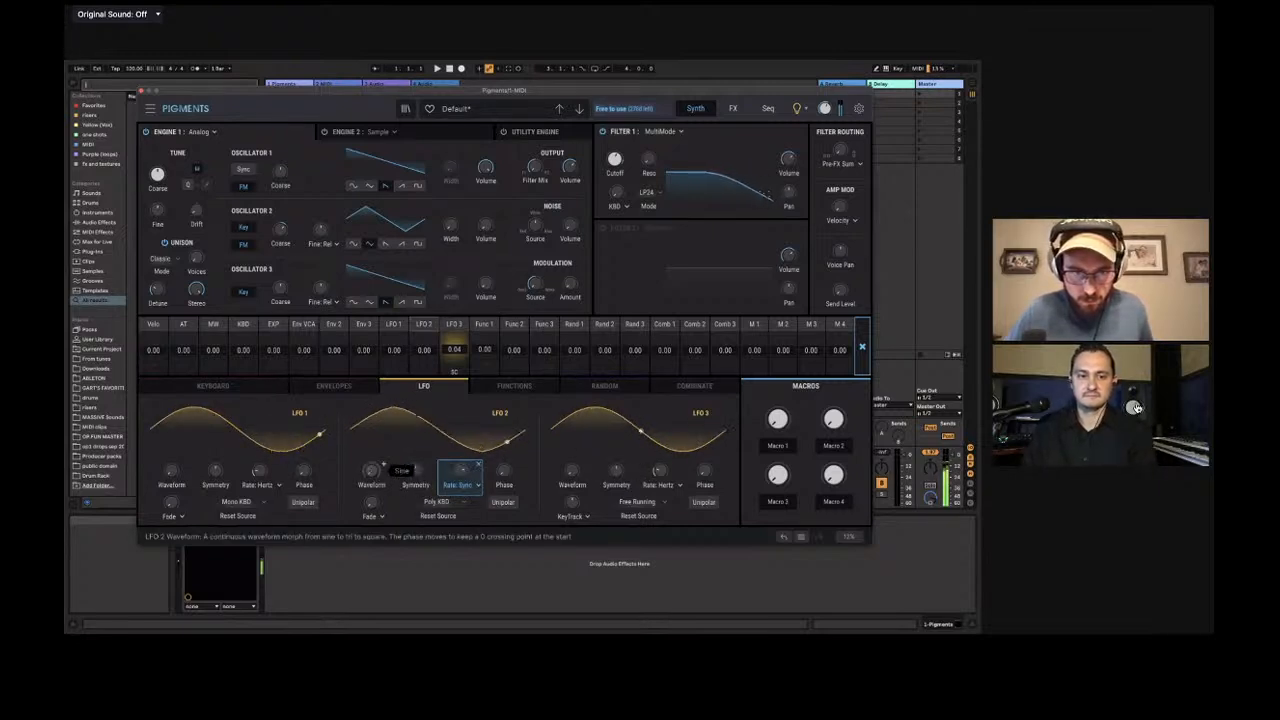
{"action": "left_click_drag", "start_coordinate": [370, 502], "coordinate": [370, 480]}
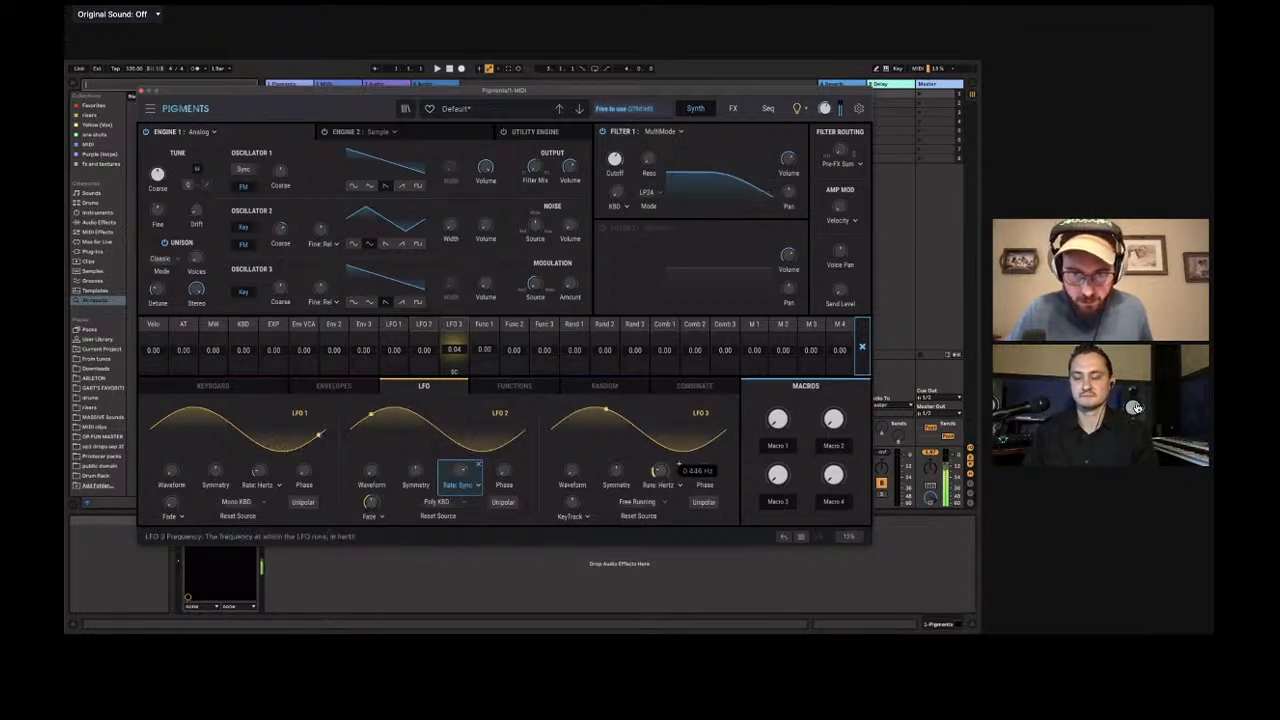
{"action": "mouse_move", "coordinate": [660, 470]}
{"action": "left_mouse_down"}
{"action": "mouse_move", "coordinate": [660, 482]}
{"action": "mouse_move", "coordinate": [660, 470]}
{"action": "left_mouse_up"}
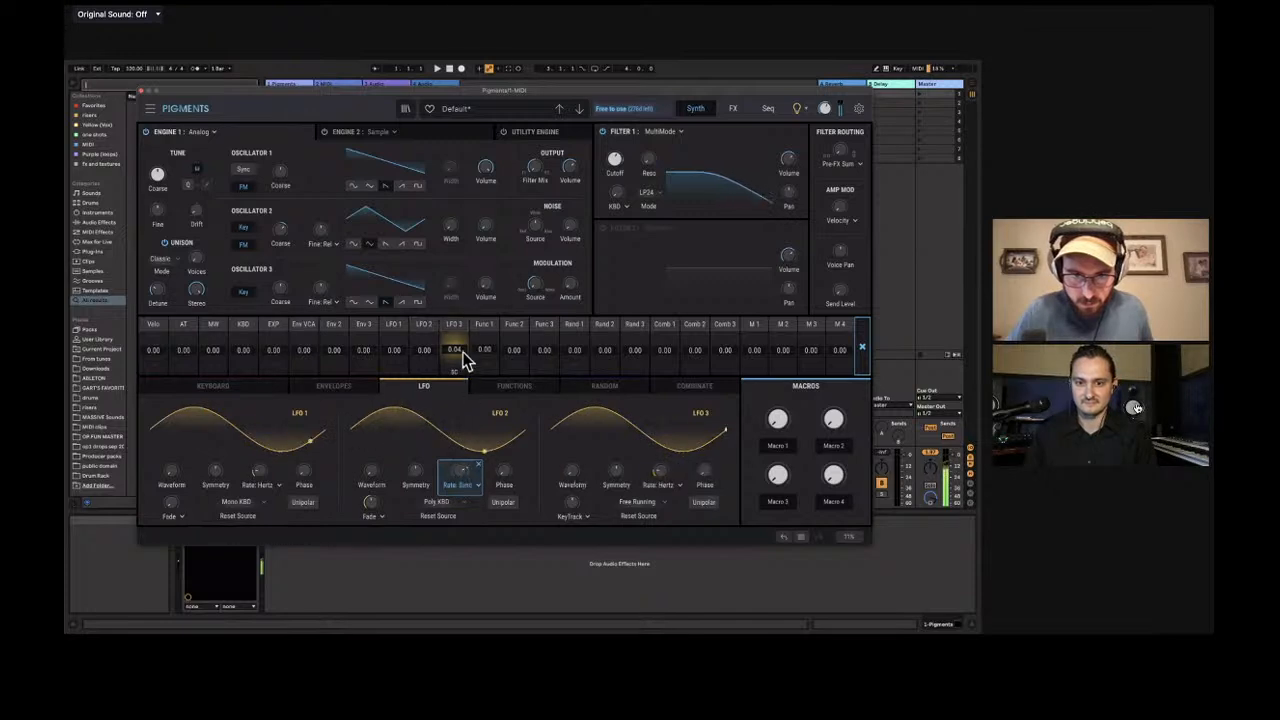
Reduce LFO 3's modulation of LFO 2's rate to 0.02, and set LFO 2's rate type to Hertz.
{"action": "left_click_drag", "start_coordinate": [457, 351], "coordinate": [455, 347]}
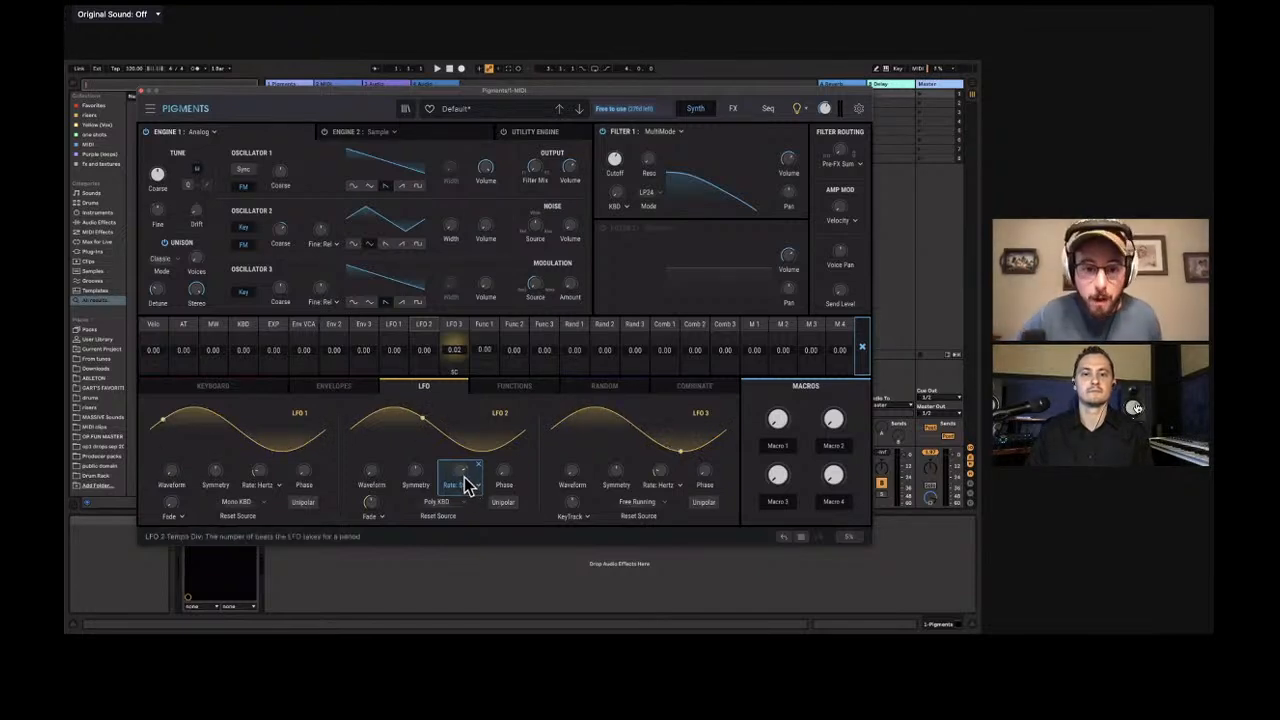
{"action": "mouse_move", "coordinate": [462, 473]}
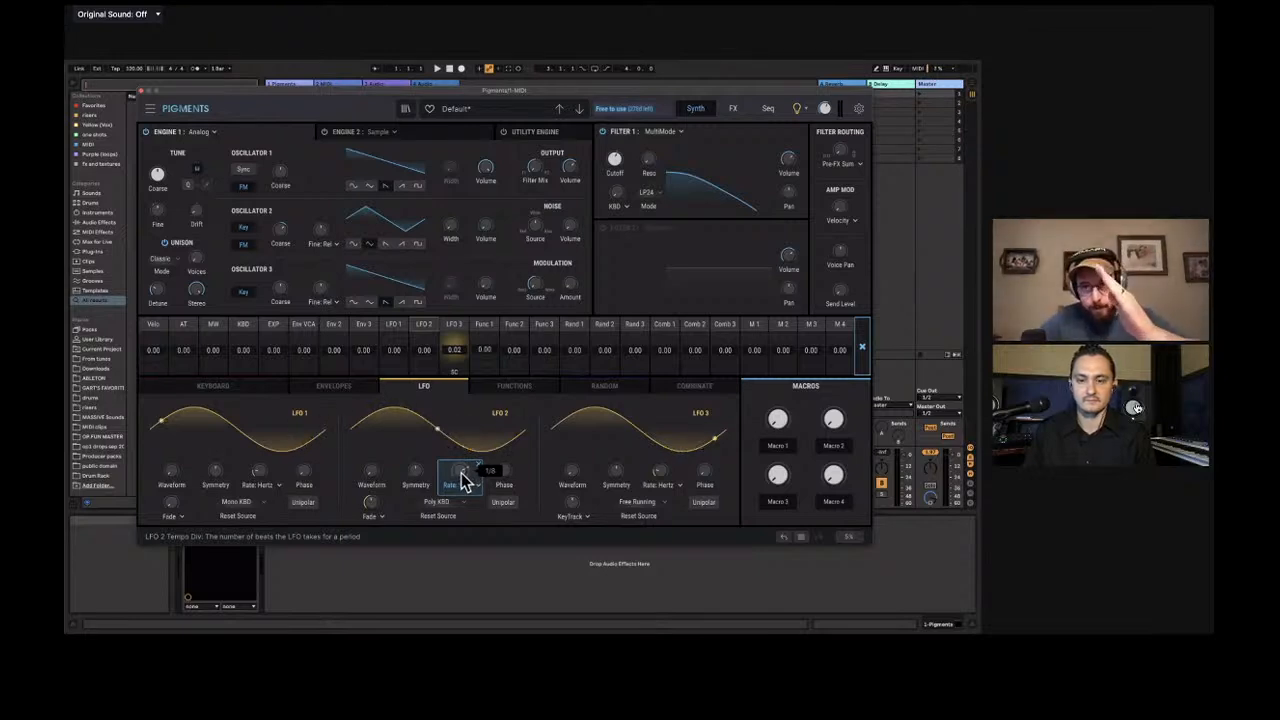
{"action": "left_click", "coordinate": [464, 487]}
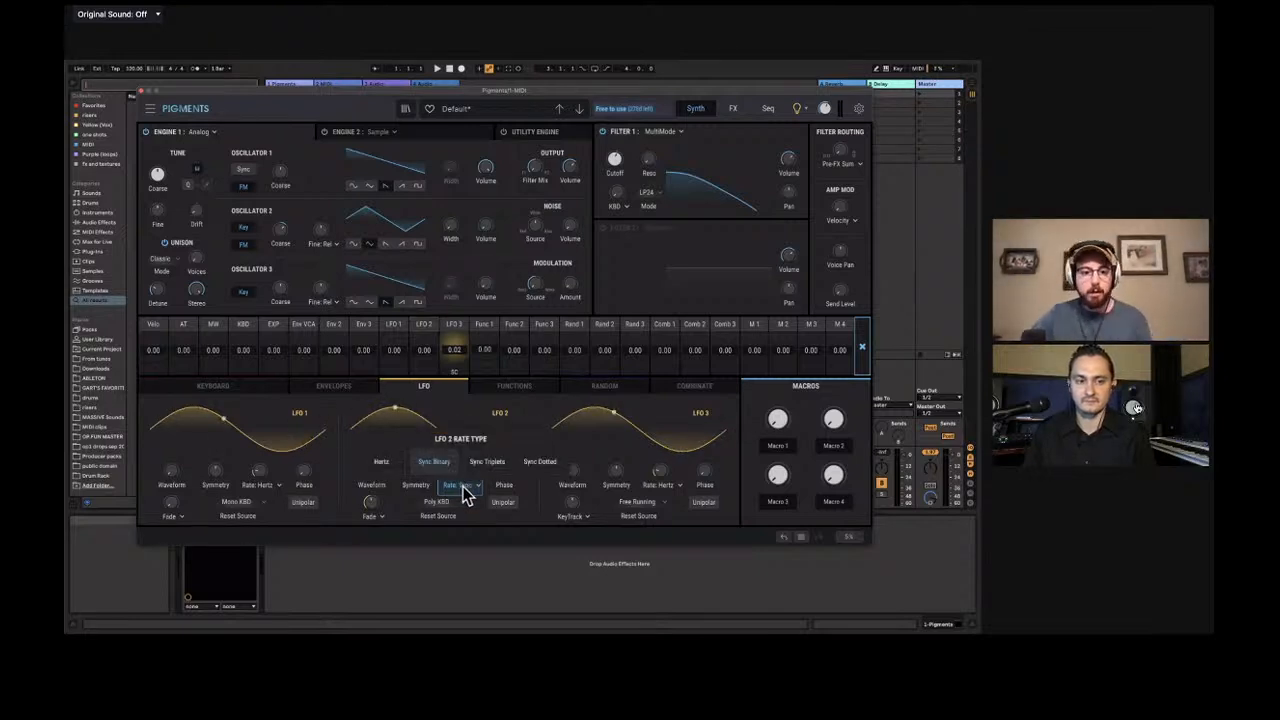
{"action": "left_click", "coordinate": [379, 471]}
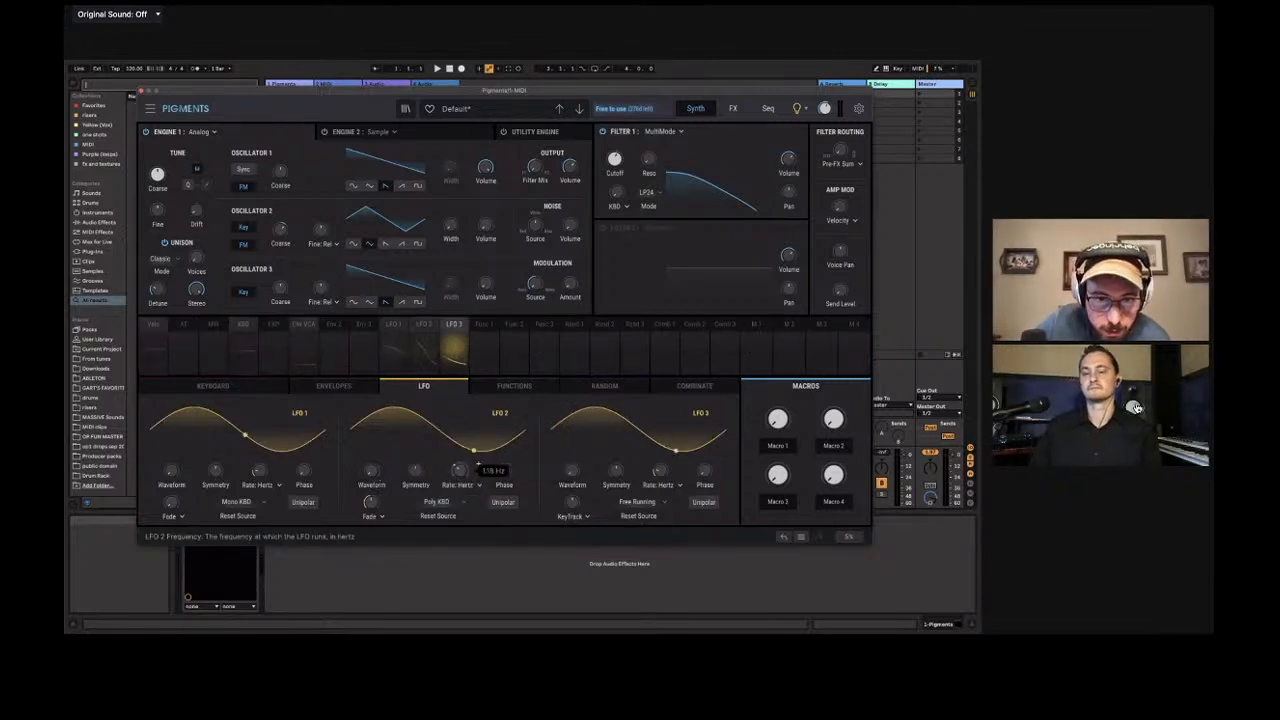
Set LFO 2's rate to about 9.82 Hz and fine-tune LFO 3's rate.
{"action": "left_click_drag", "start_coordinate": [459, 470], "coordinate": [459, 422]}
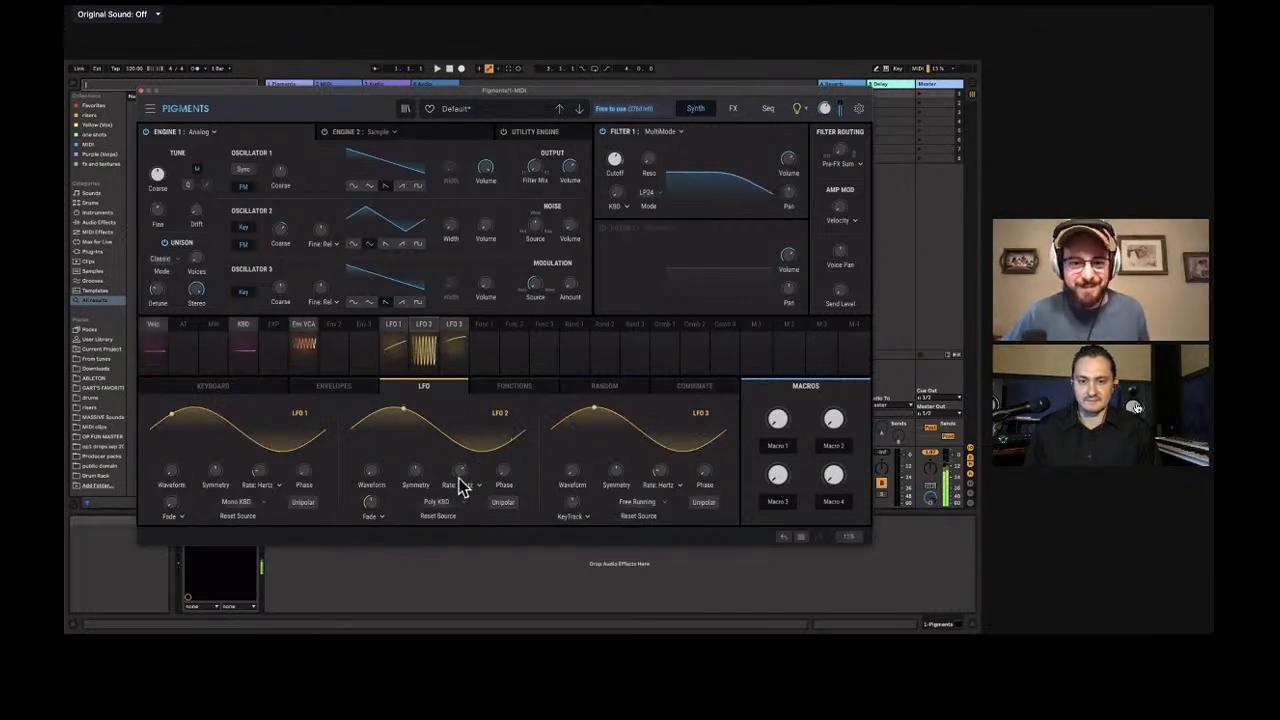
{"action": "mouse_move", "coordinate": [459, 470]}
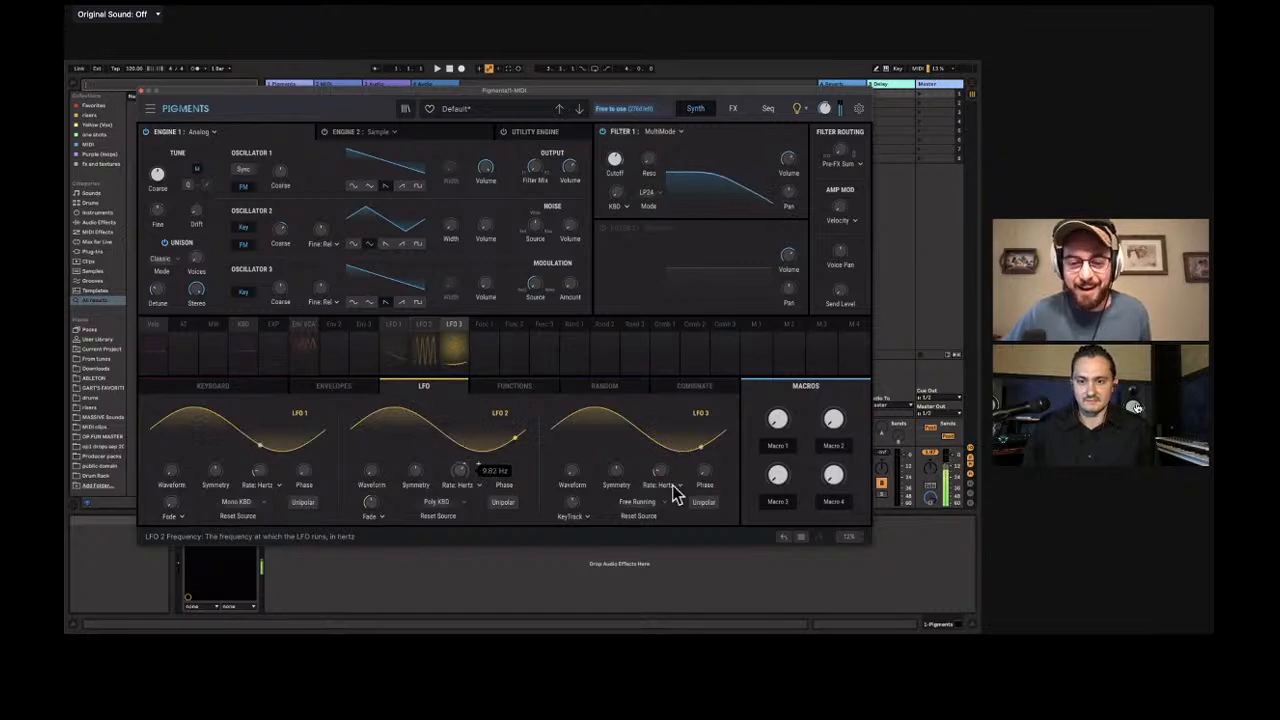
{"action": "mouse_move", "coordinate": [659, 471]}
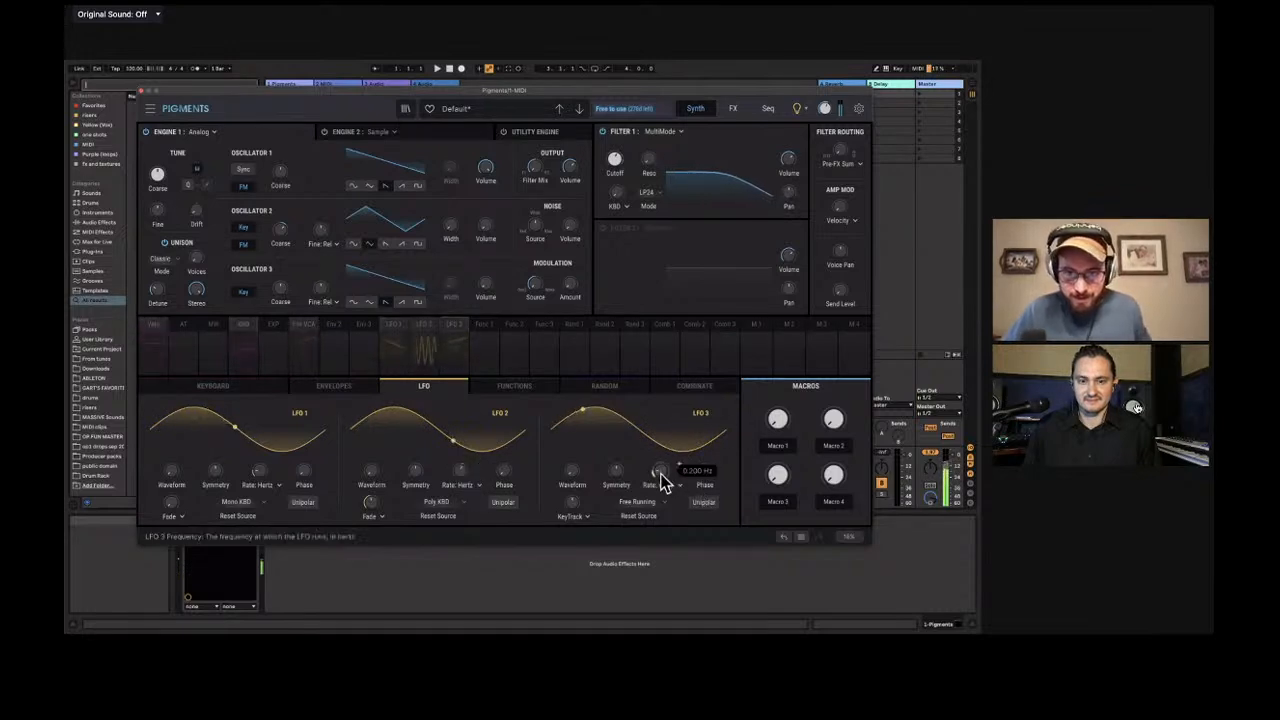
{"action": "left_click_drag", "start_coordinate": [662, 472], "coordinate": [662, 463]}
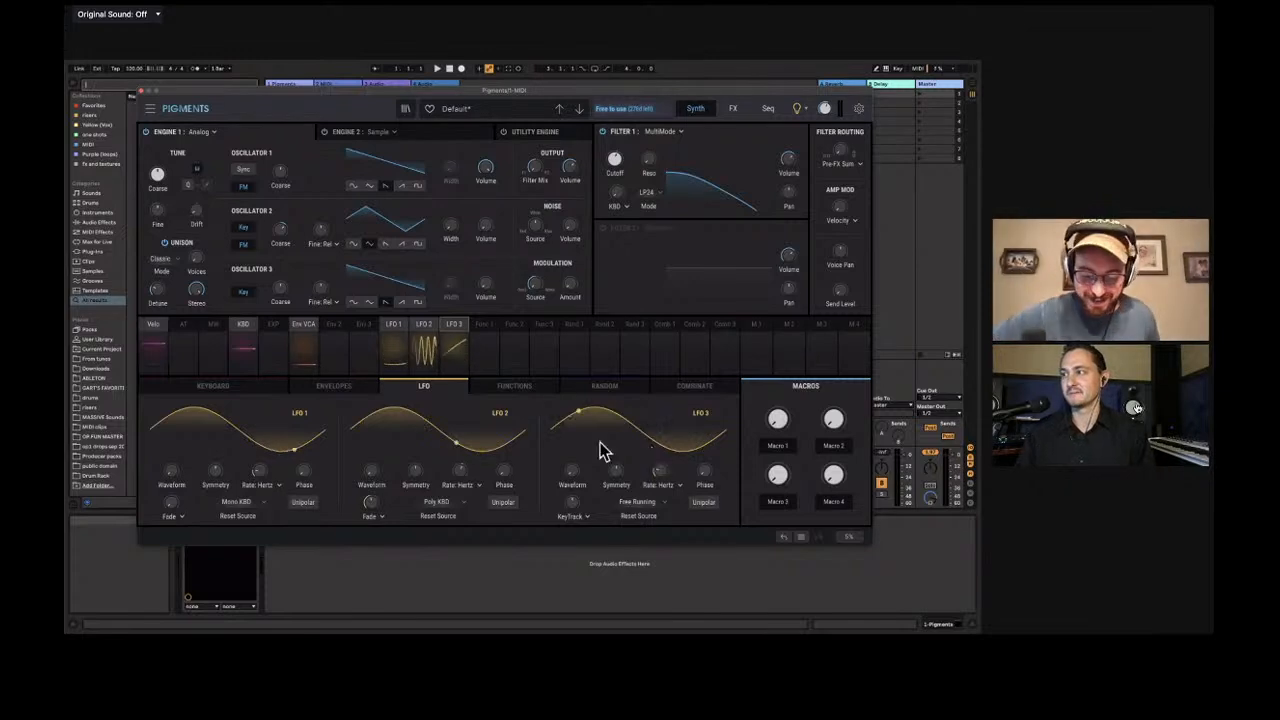
{"action": "mouse_move", "coordinate": [836, 421]}
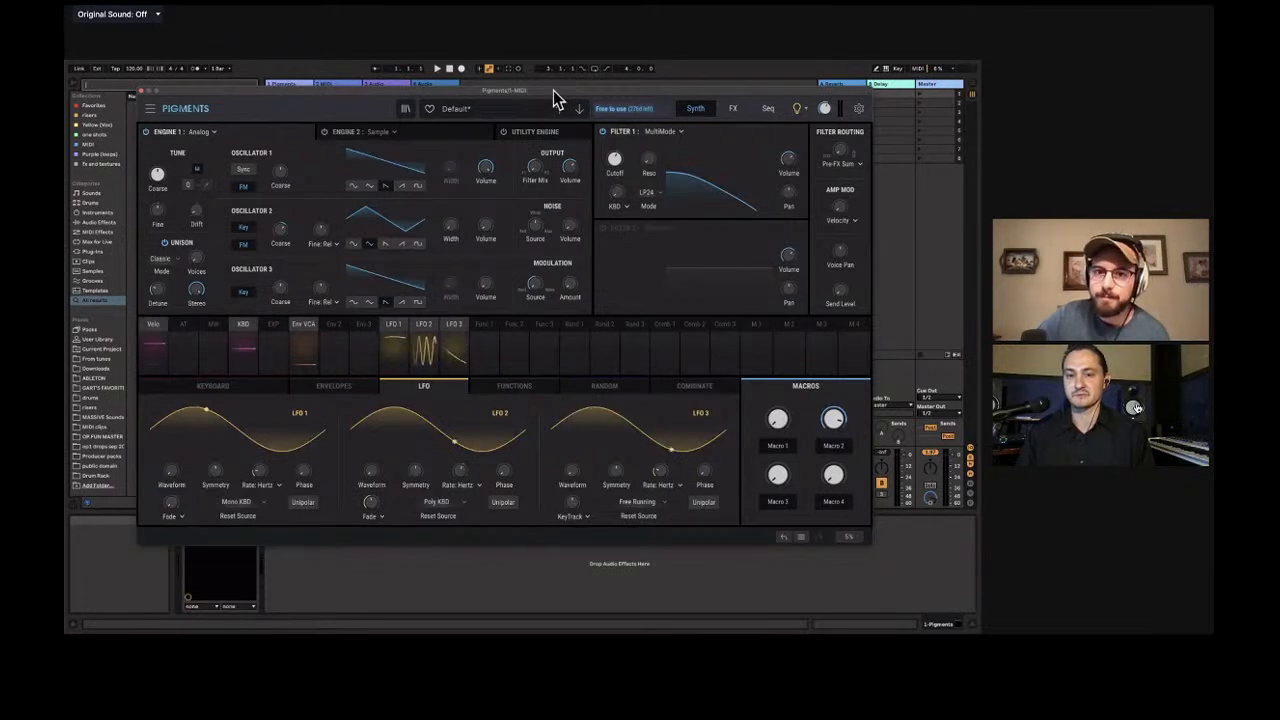
Move the plugin window clear of the session clip slots and record a clip in the Pigments track's first slot.
{"action": "left_click_drag", "start_coordinate": [553, 90], "coordinate": [553, 186]}
{"action": "left_click_drag", "start_coordinate": [590, 108], "coordinate": [530, 127]}
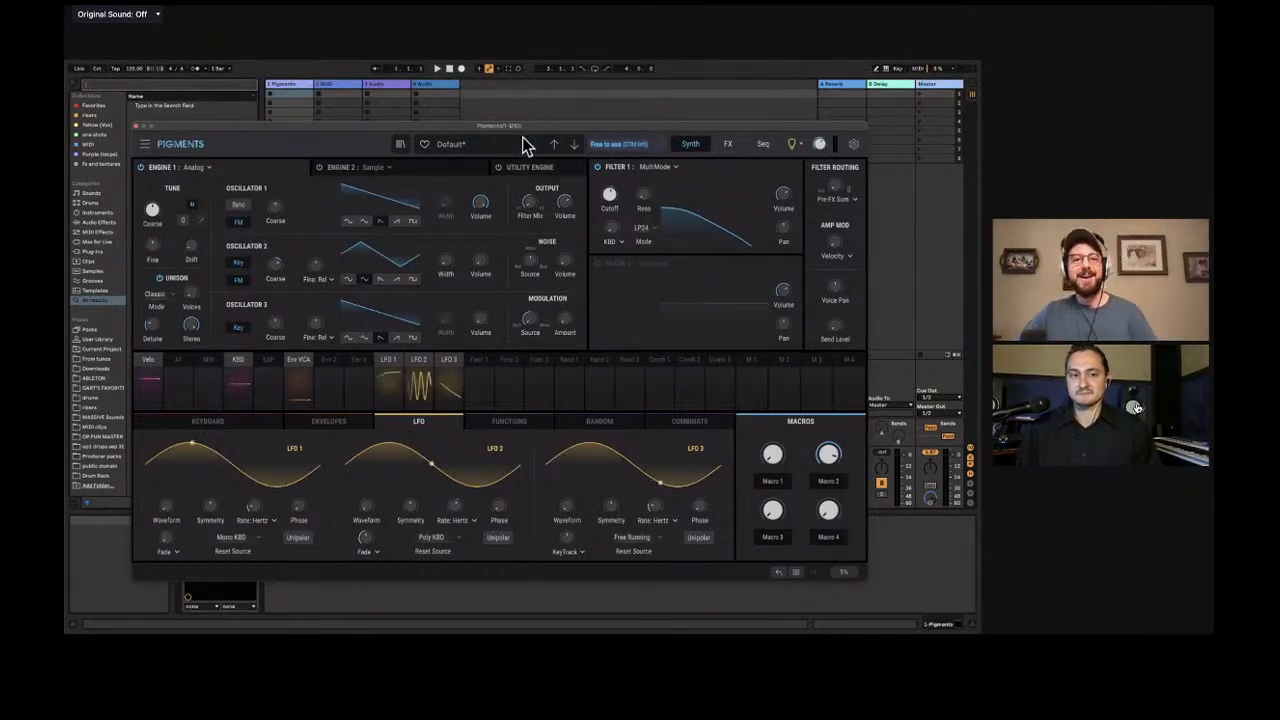
{"action": "mouse_move", "coordinate": [536, 129]}
{"action": "left_mouse_down"}
{"action": "mouse_move", "coordinate": [586, 149]}
{"action": "mouse_move", "coordinate": [537, 141]}
{"action": "left_mouse_up"}
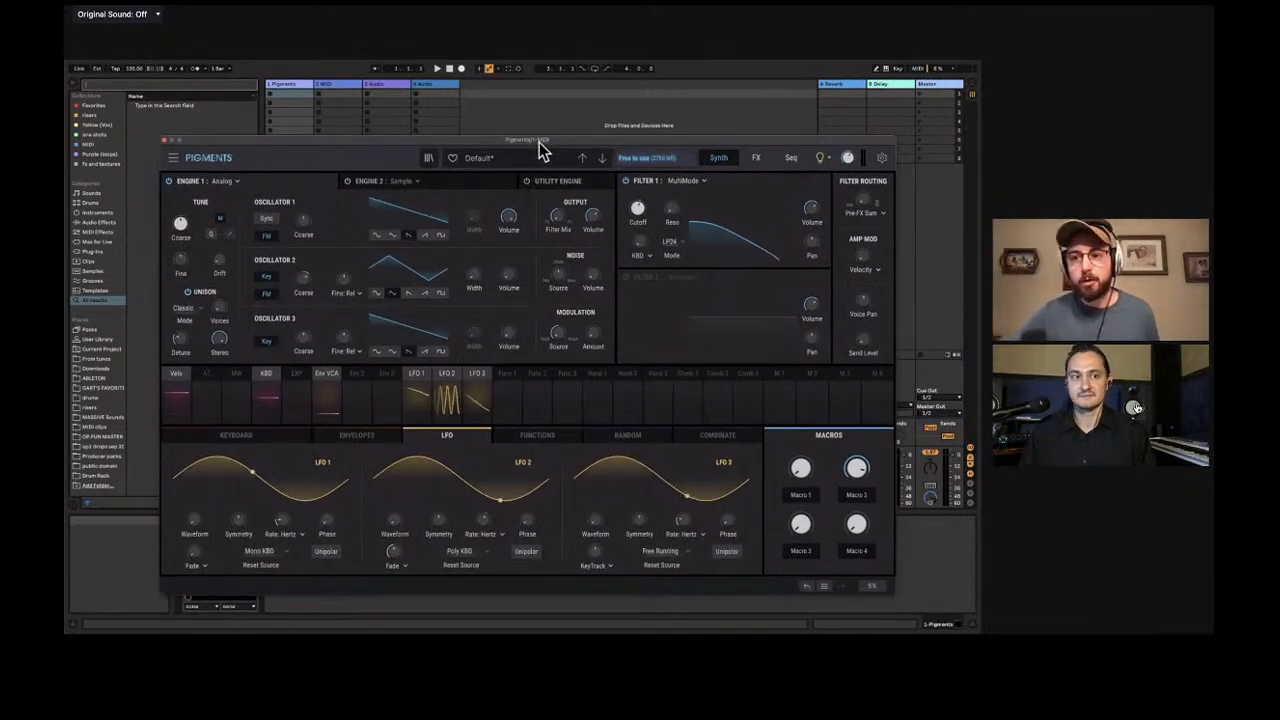
{"action": "left_click_drag", "start_coordinate": [398, 139], "coordinate": [525, 159]}
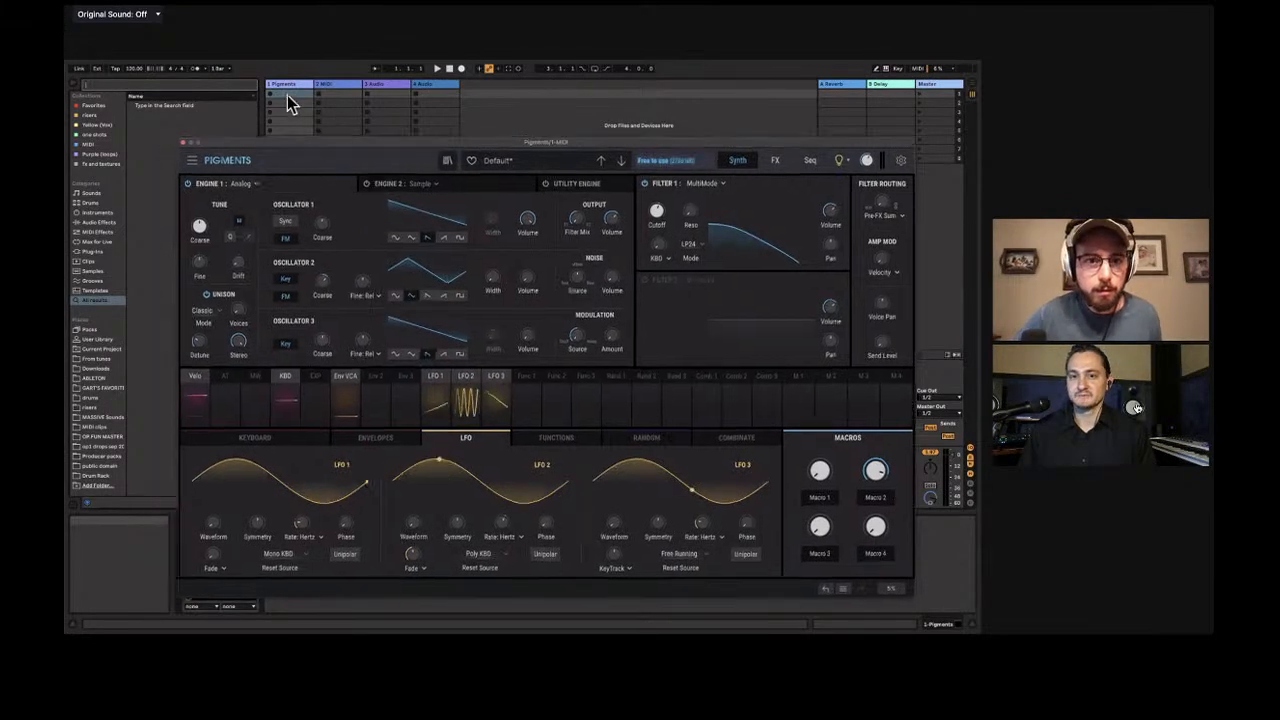
{"action": "left_click", "coordinate": [271, 94]}
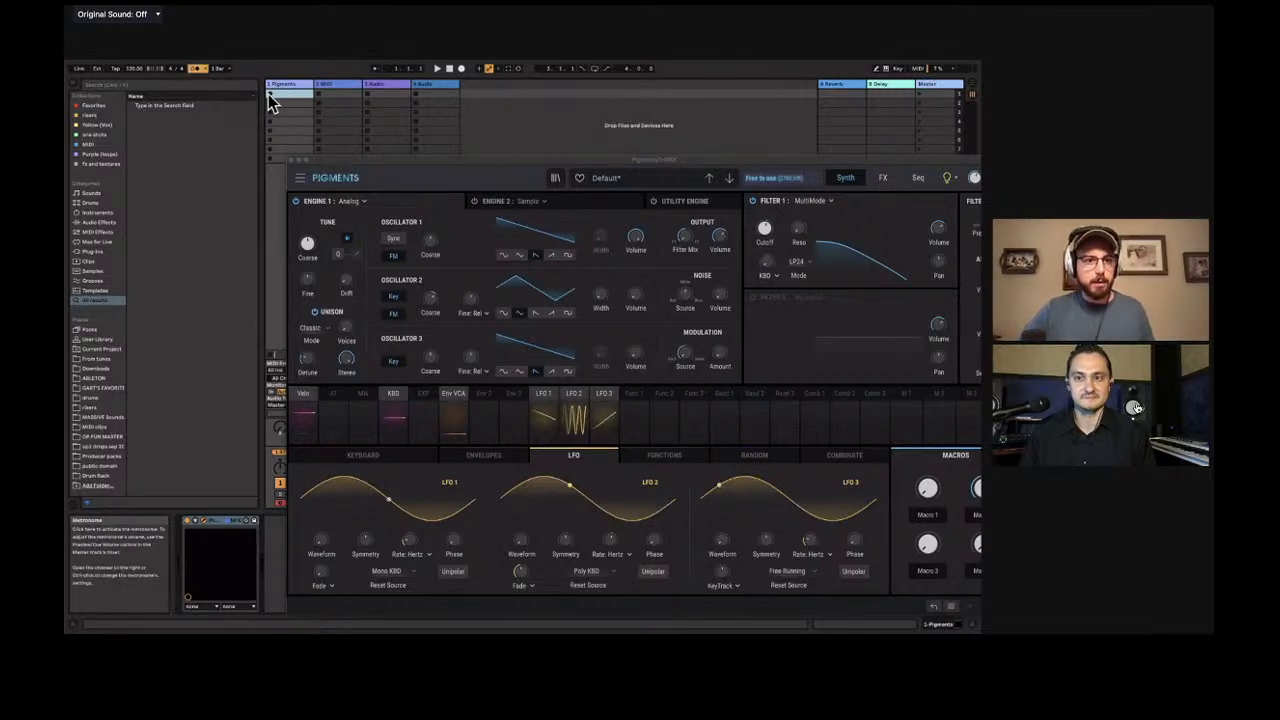
Delete the recorded clip and record a new take in the Pigments track's first slot.
{"action": "left_click", "coordinate": [294, 101]}
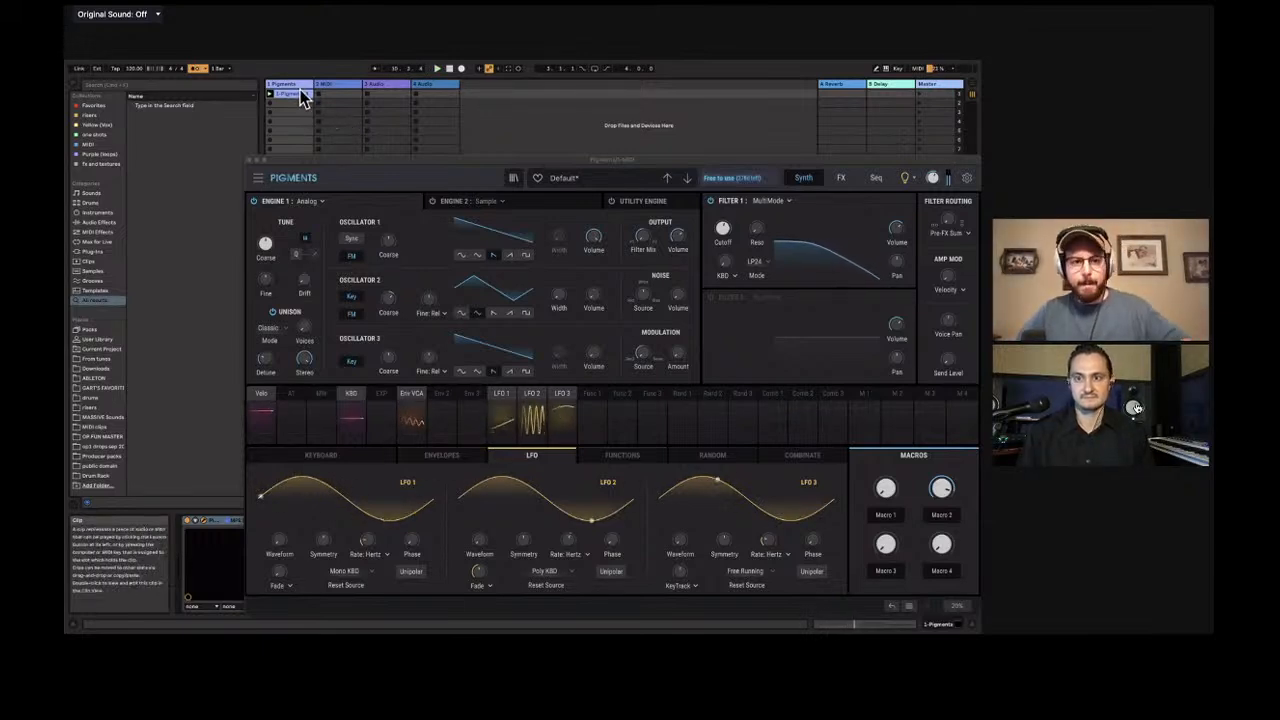
{"action": "key", "text": "Delete"}
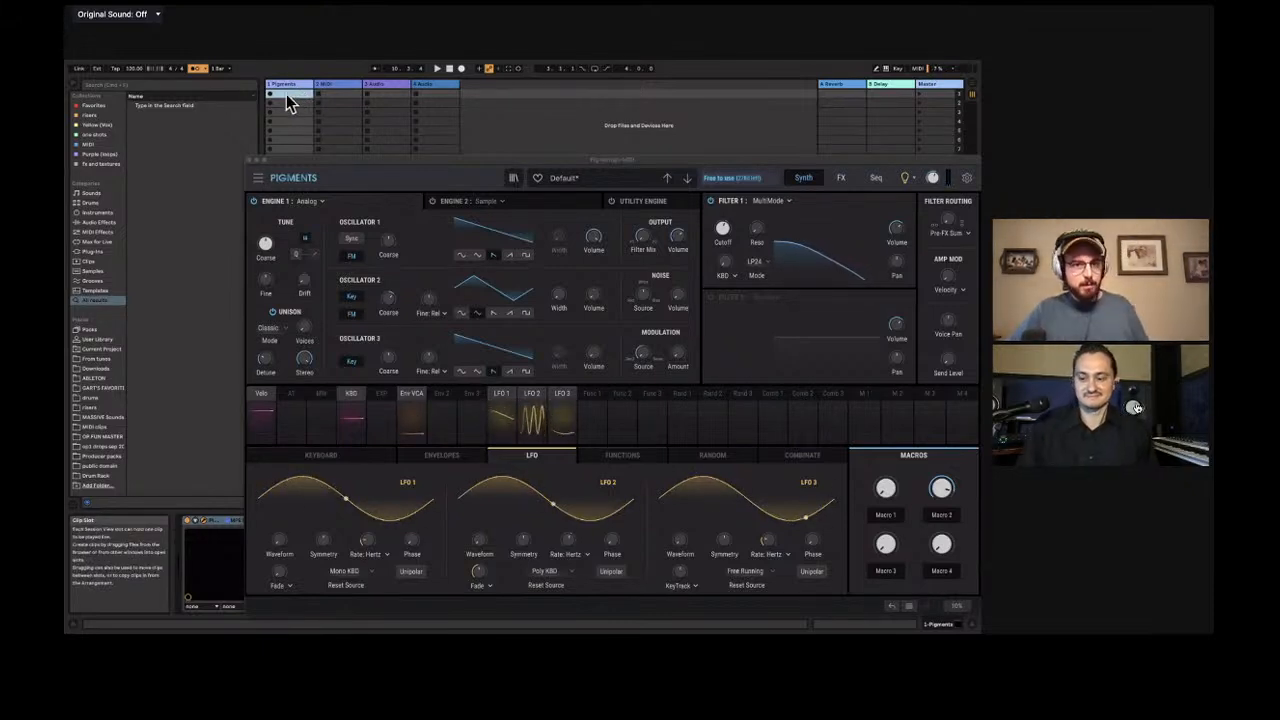
{"action": "left_click", "coordinate": [270, 94]}
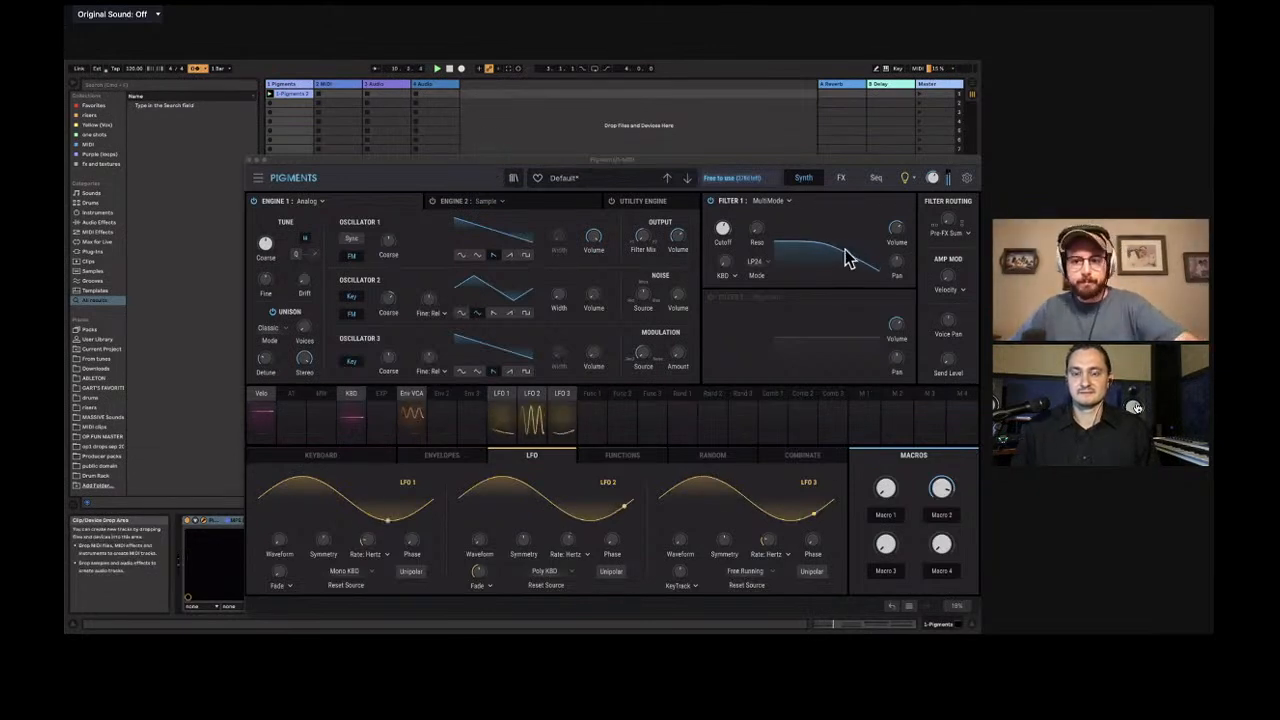
Fine-tune Filter 1's cutoff while the clip plays, and turn off the metronome.
{"action": "left_click_drag", "start_coordinate": [723, 232], "coordinate": [723, 241]}
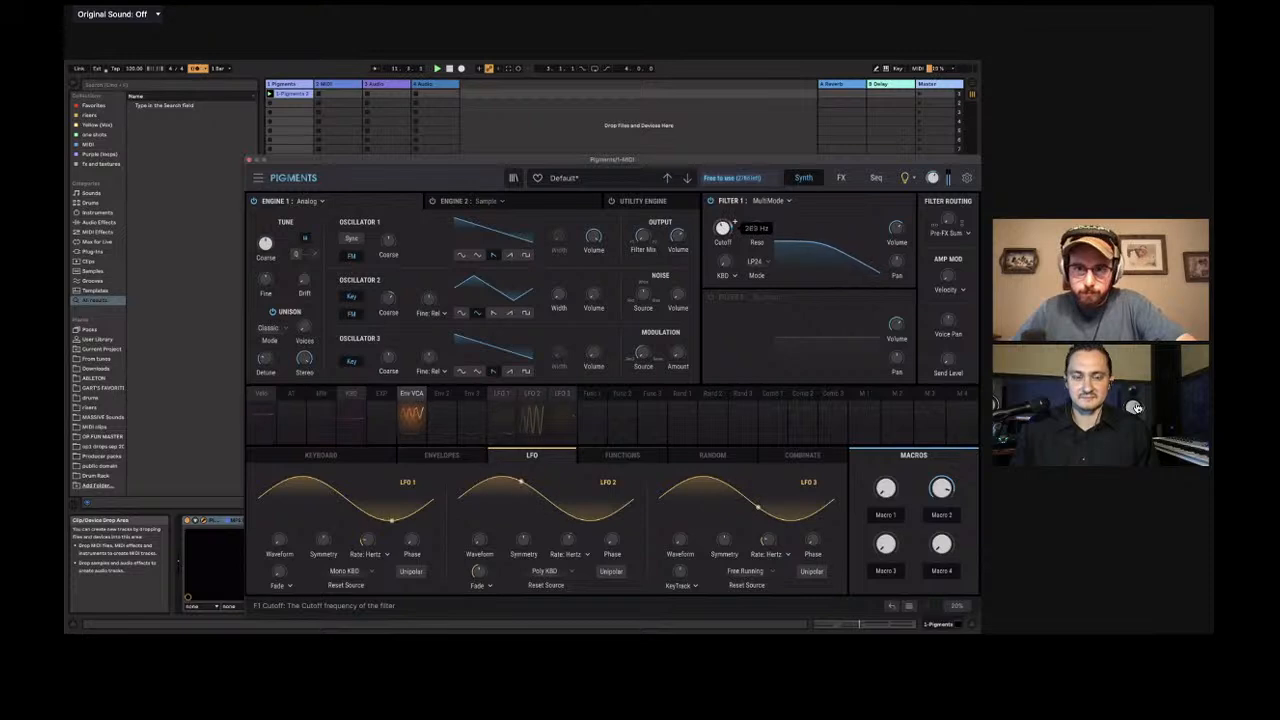
{"action": "left_click_drag", "start_coordinate": [723, 241], "coordinate": [722, 236]}
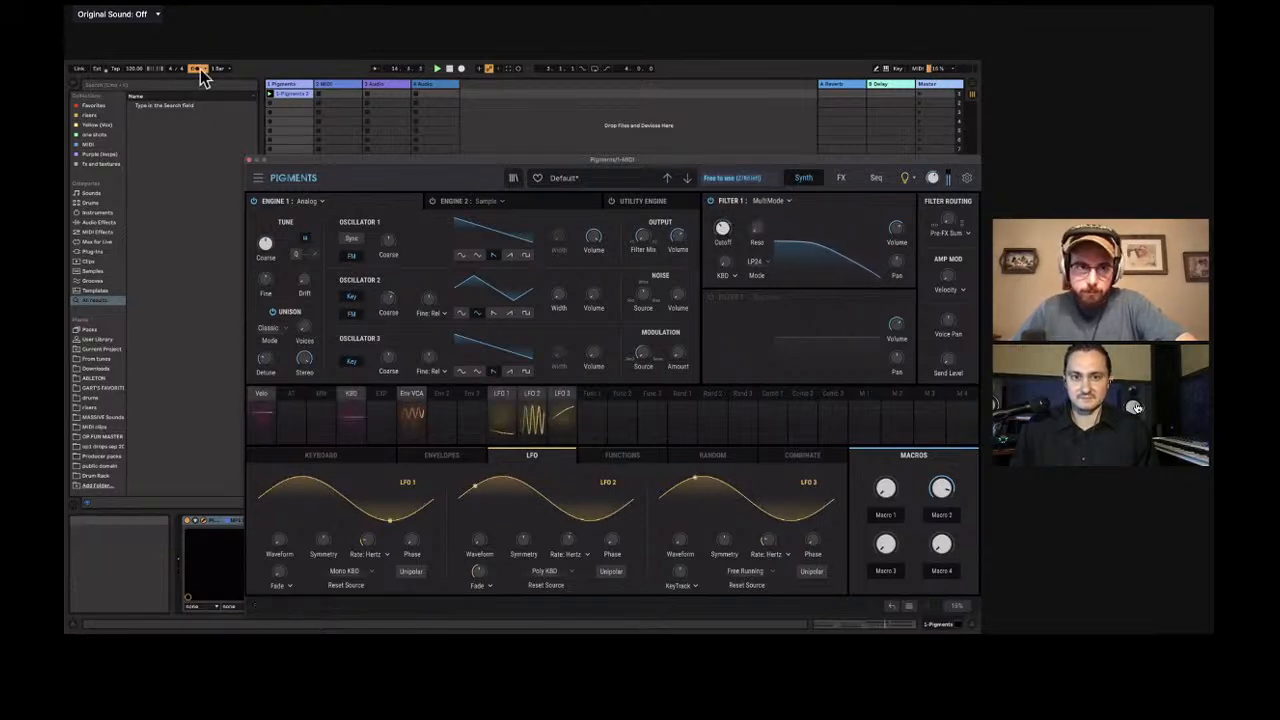
{"action": "left_click_drag", "start_coordinate": [517, 156], "coordinate": [423, 128]}
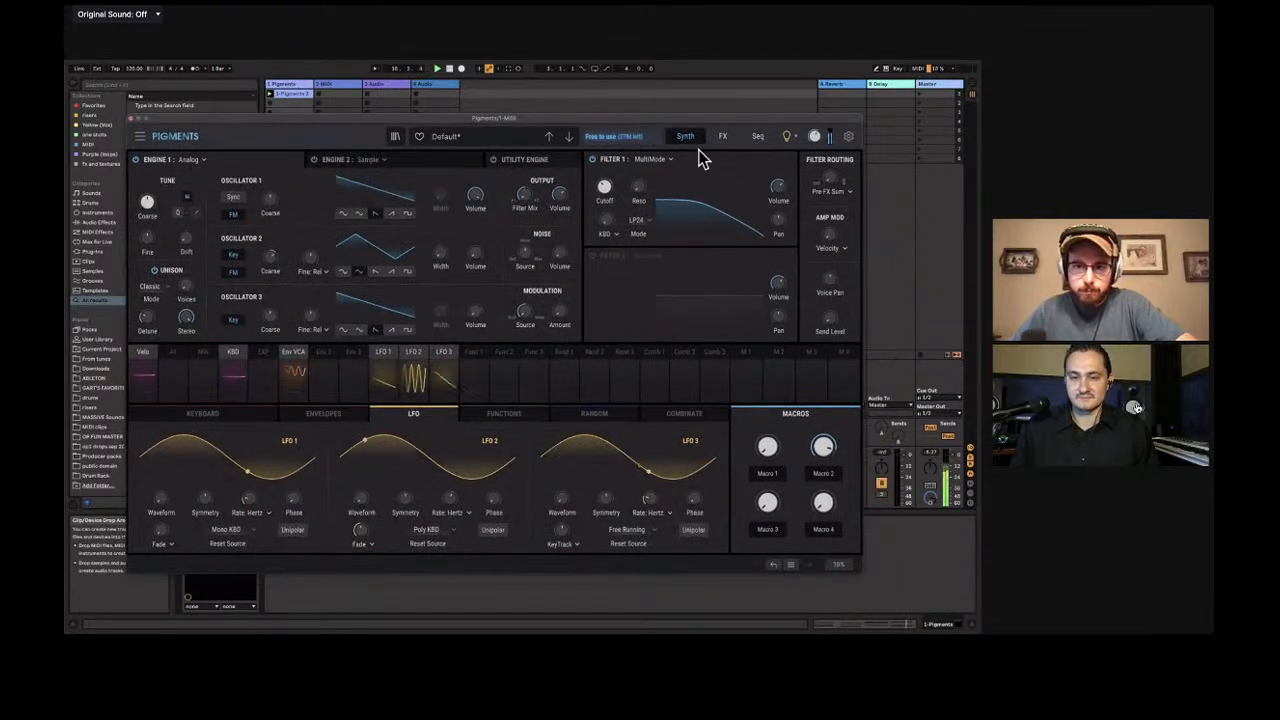
Turn on ping pong mode for the delay in FX A.
{"action": "left_click", "coordinate": [716, 138]}
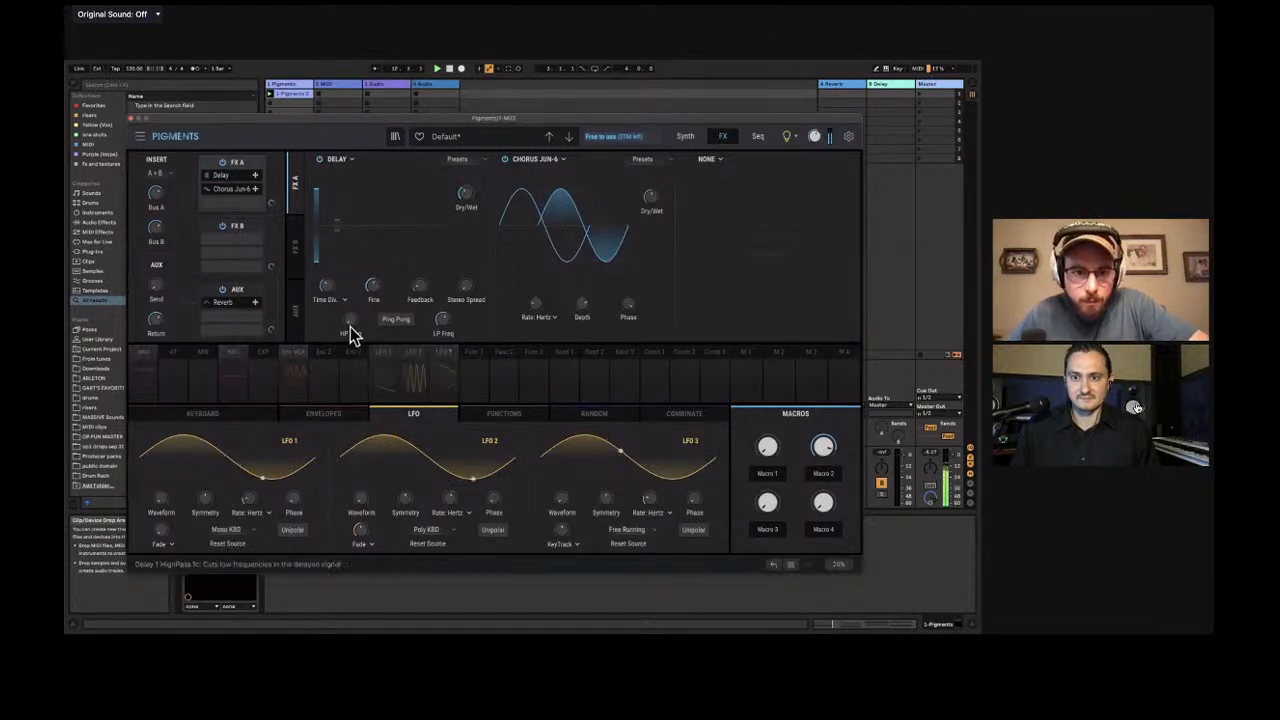
{"action": "mouse_move", "coordinate": [463, 298]}
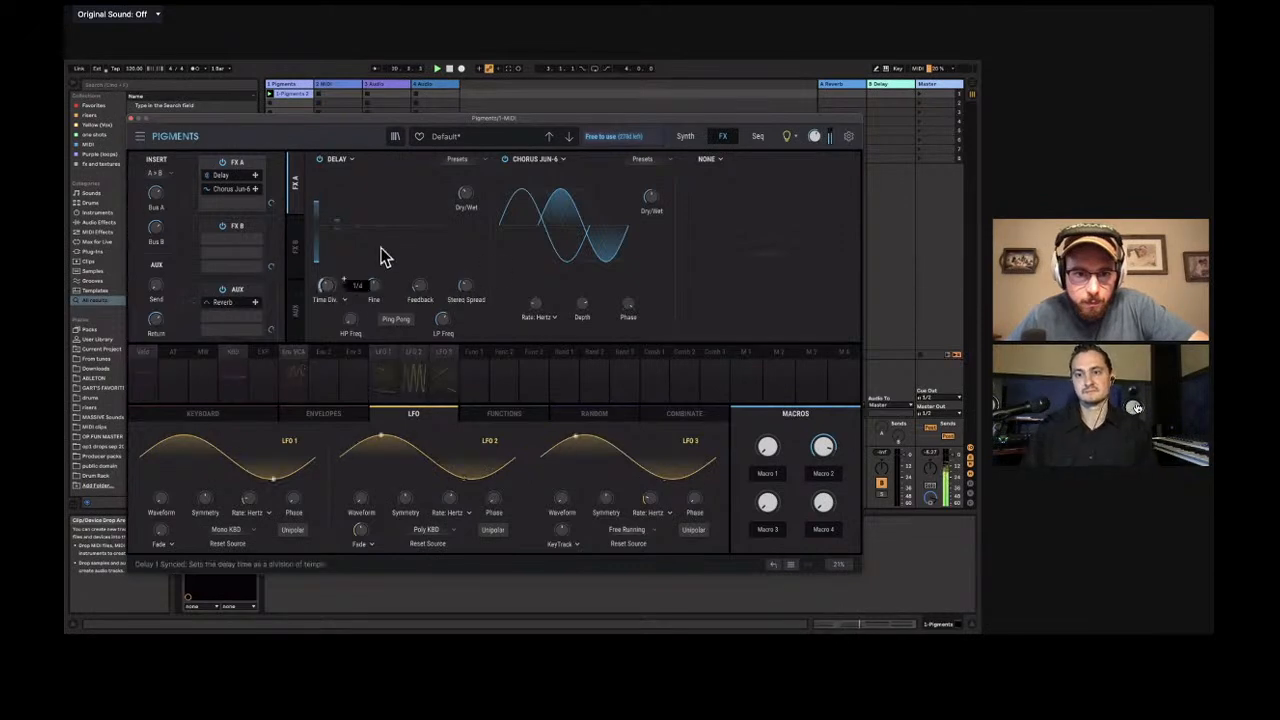
{"action": "left_click", "coordinate": [393, 322]}
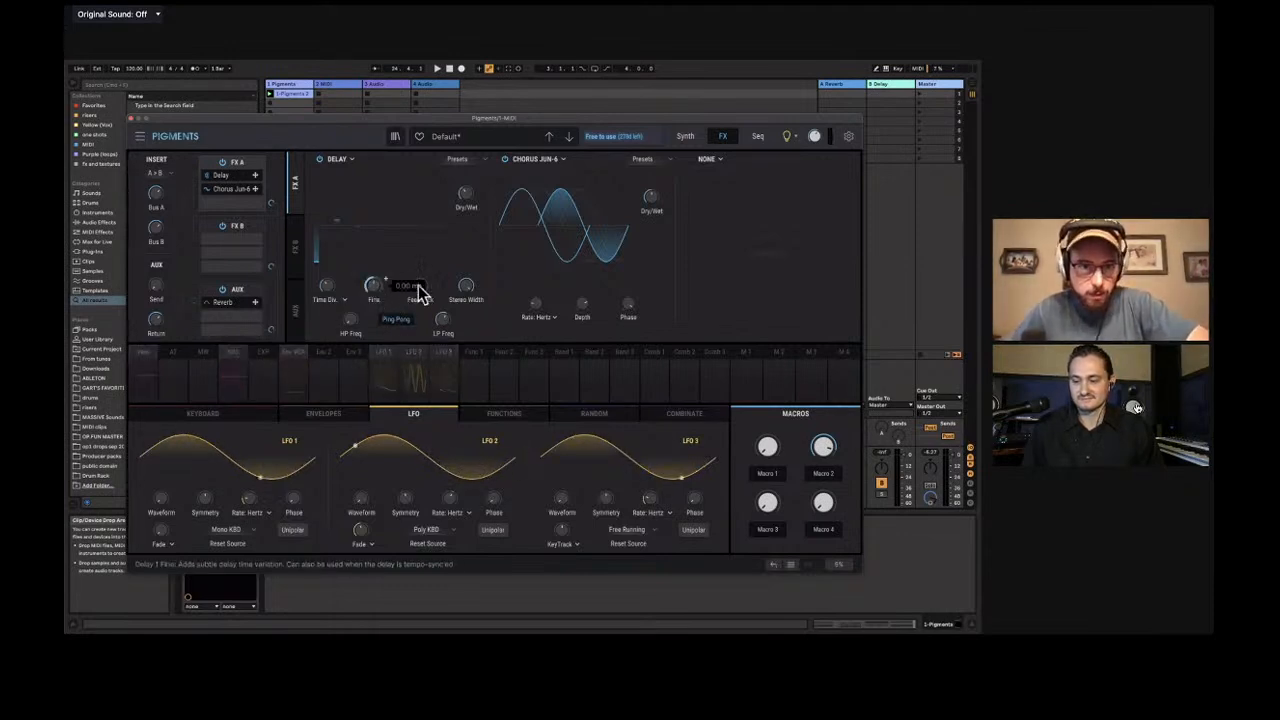
Close the plugin window, search the browser for Pigments, and load a second instance onto the 2 MIDI track.
{"action": "left_click", "coordinate": [131, 119]}
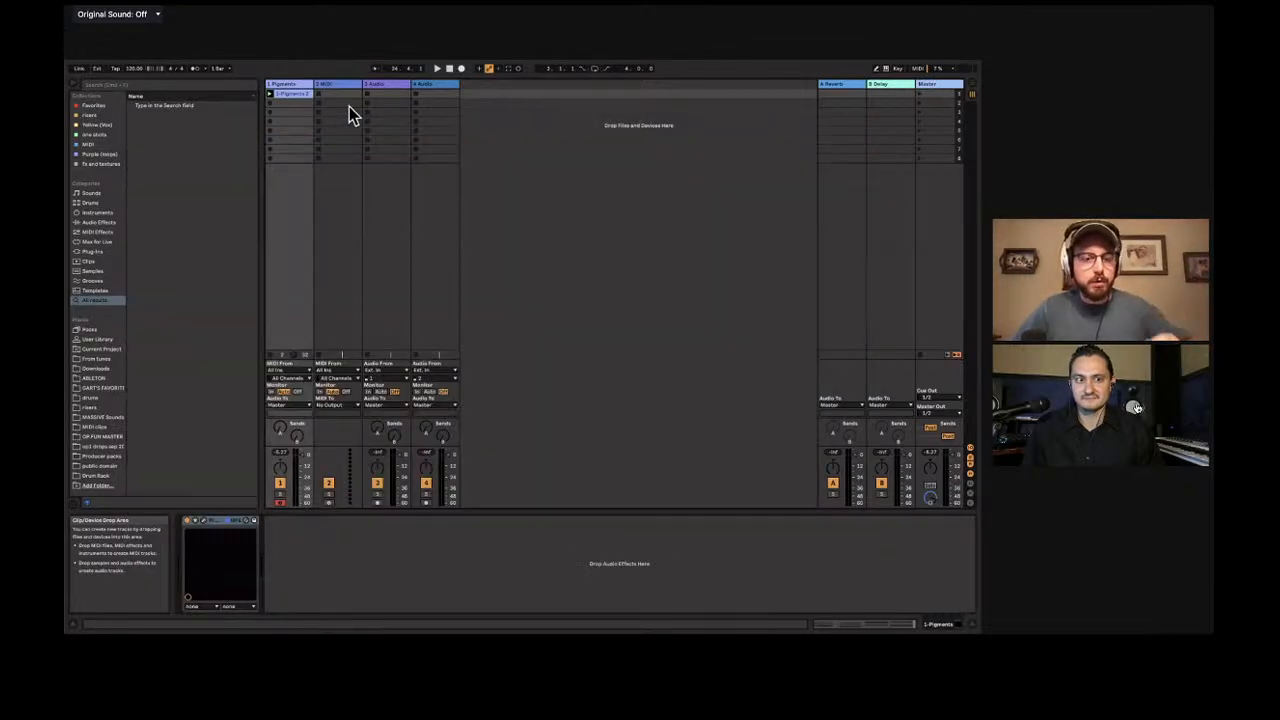
{"action": "left_click", "coordinate": [180, 85]}
{"action": "type", "text": "pigments"}
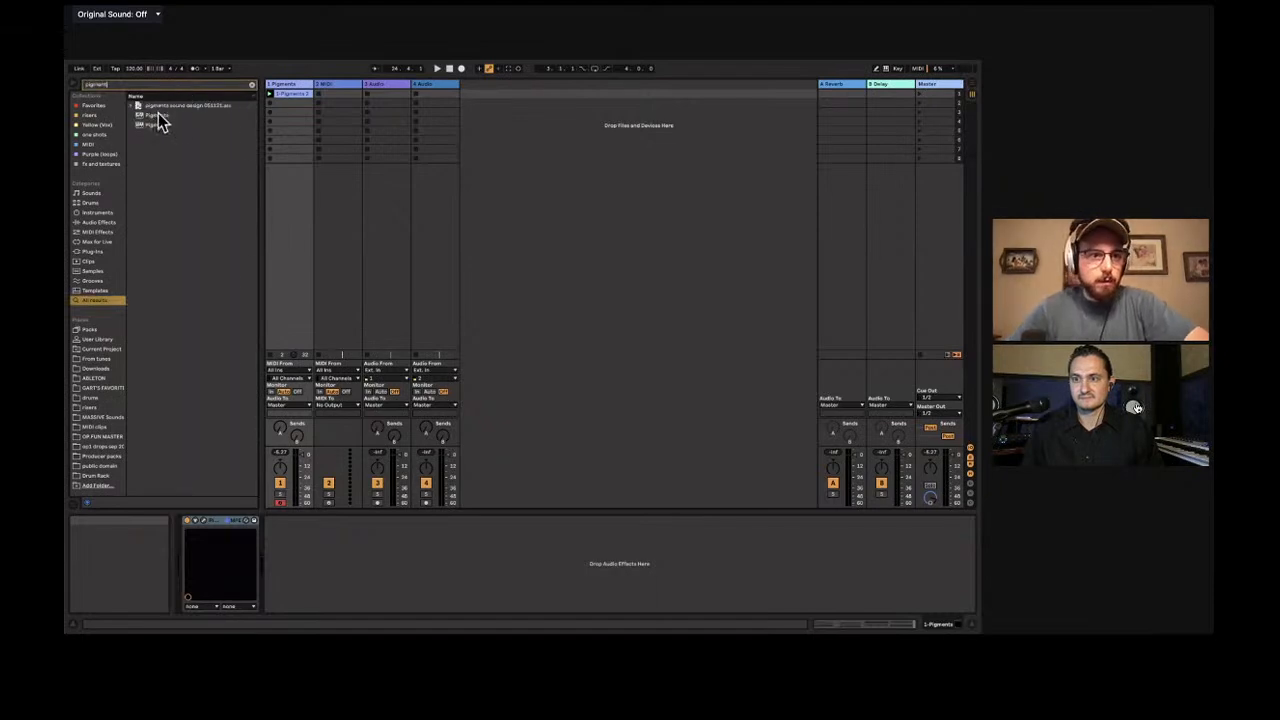
{"action": "left_click_drag", "start_coordinate": [160, 120], "coordinate": [335, 108]}
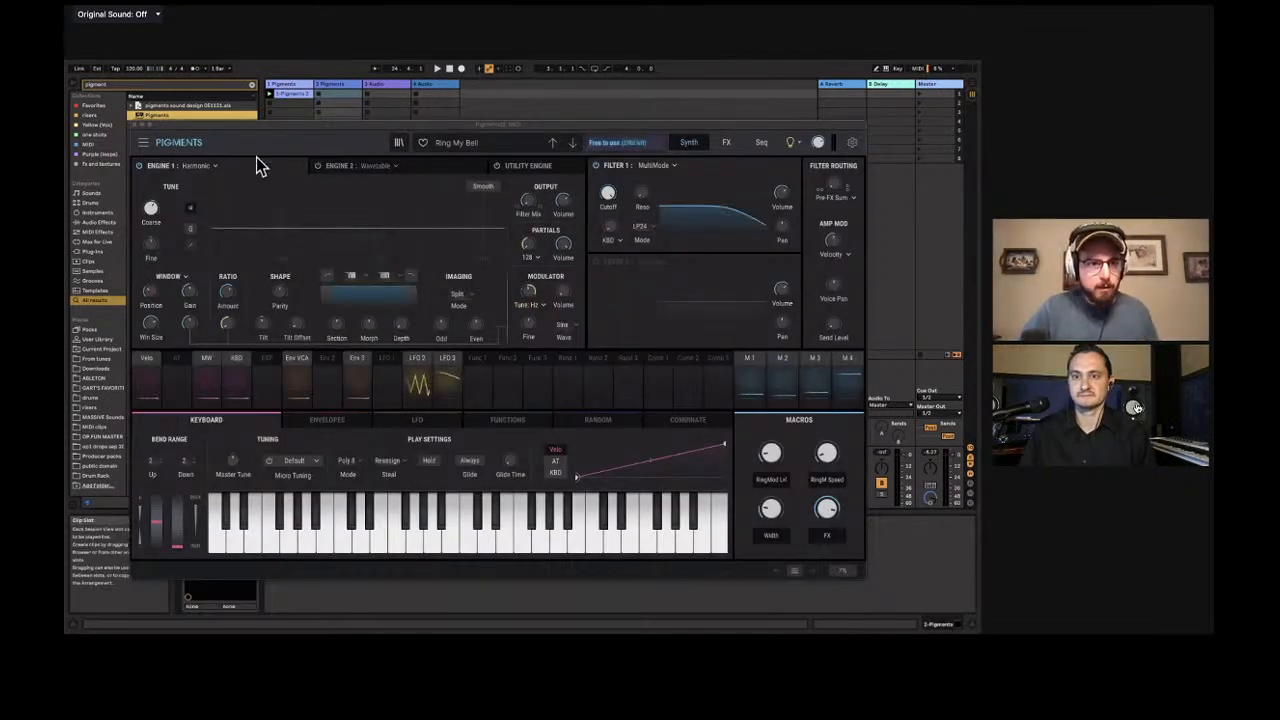
Switch Engine 1 to Wavetable, and load the Default preset from the Template category.
{"action": "left_click", "coordinate": [204, 167]}
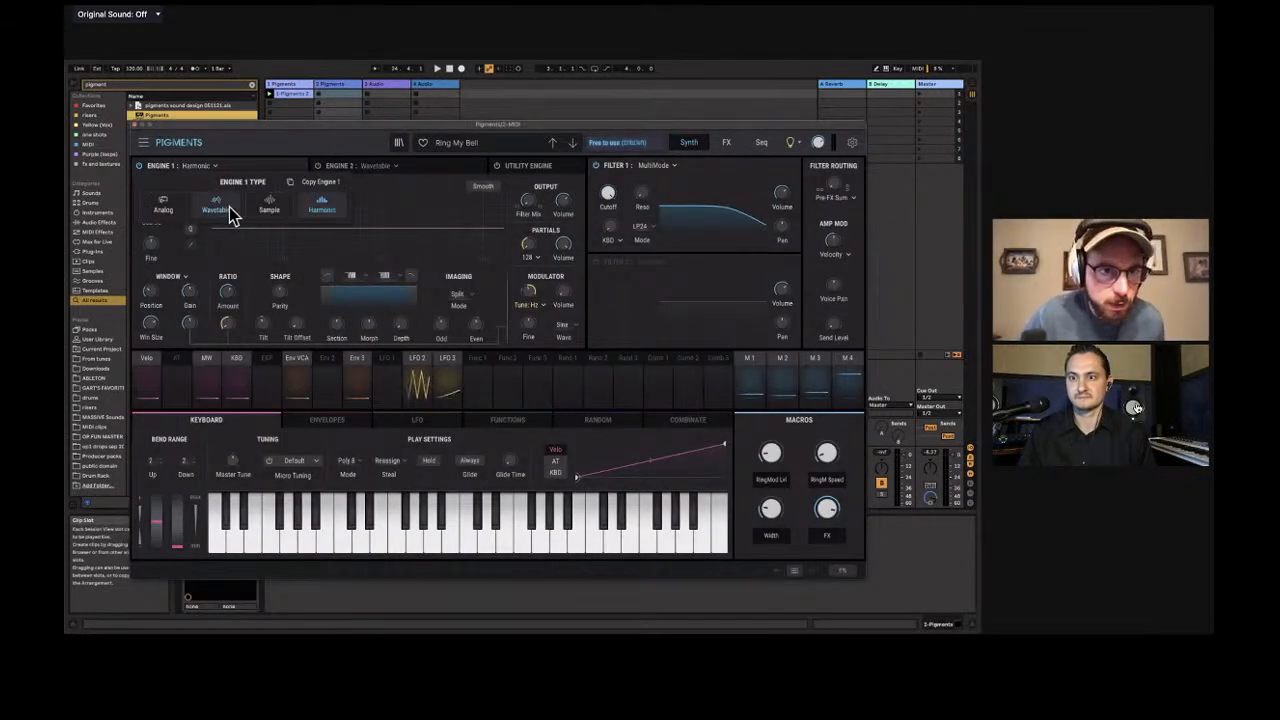
{"action": "left_click", "coordinate": [229, 207]}
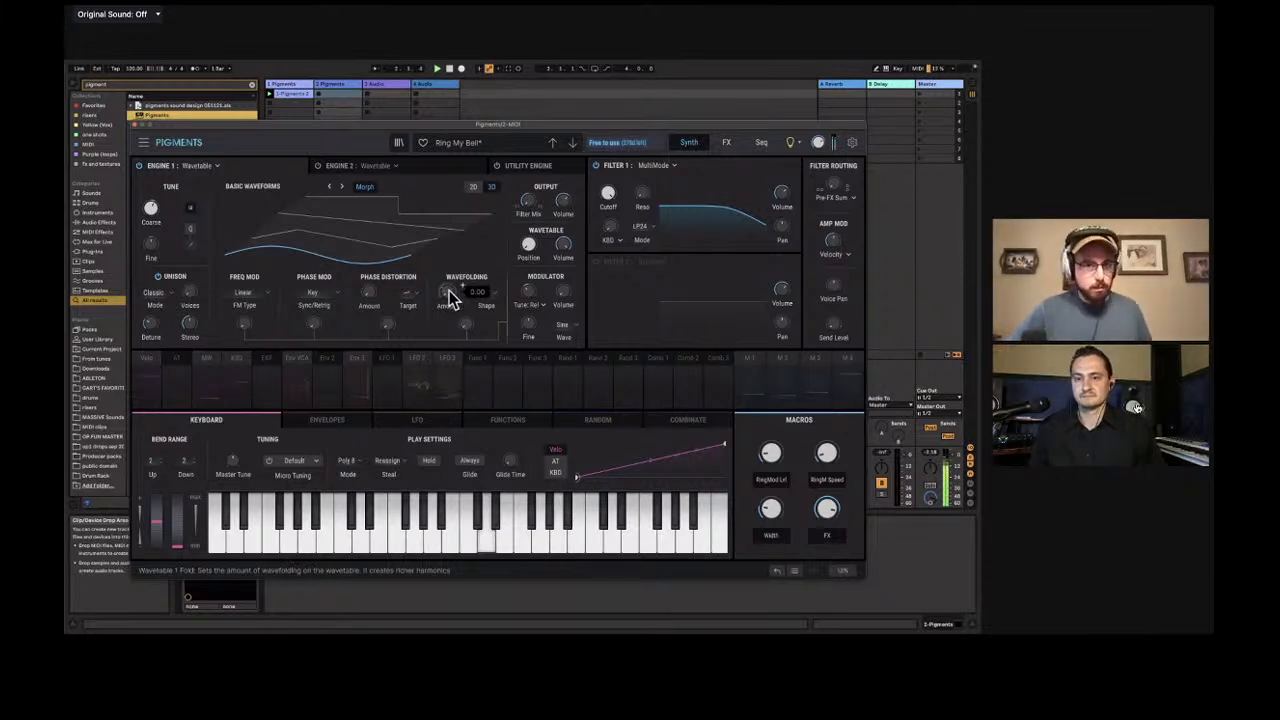
{"action": "left_click", "coordinate": [471, 148]}
{"action": "mouse_move", "coordinate": [474, 317]}
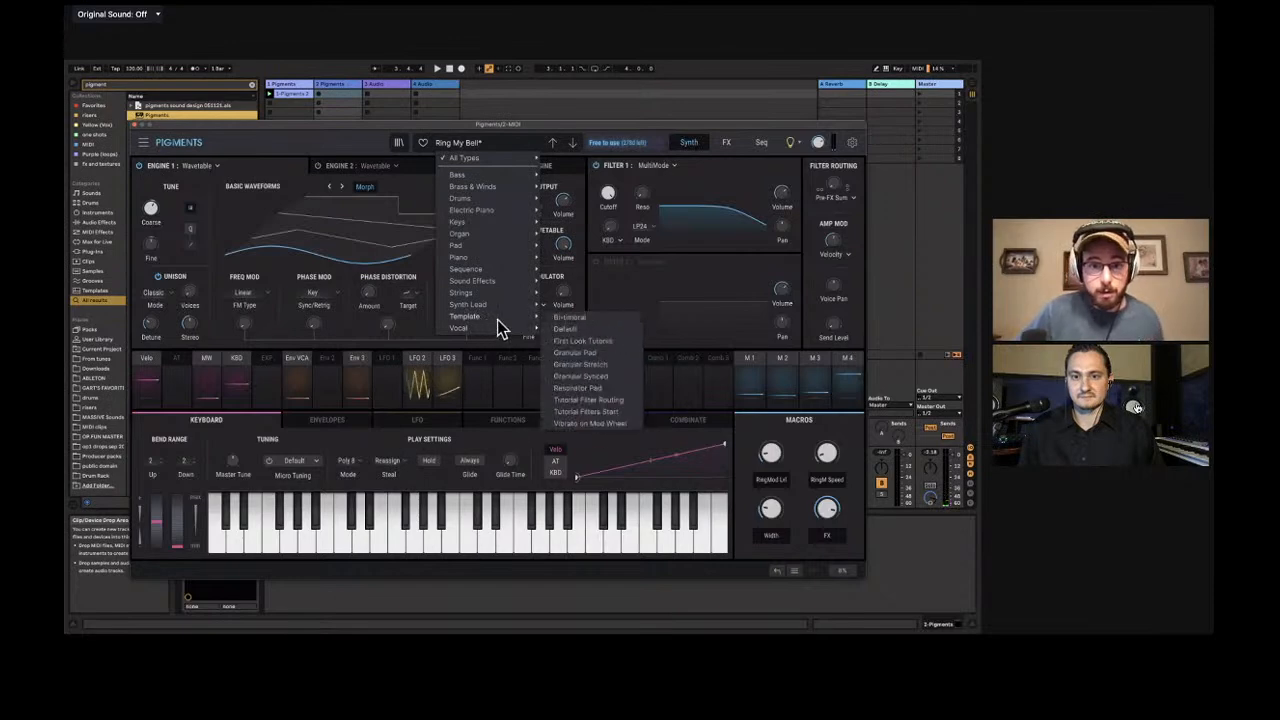
{"action": "left_click", "coordinate": [585, 330]}
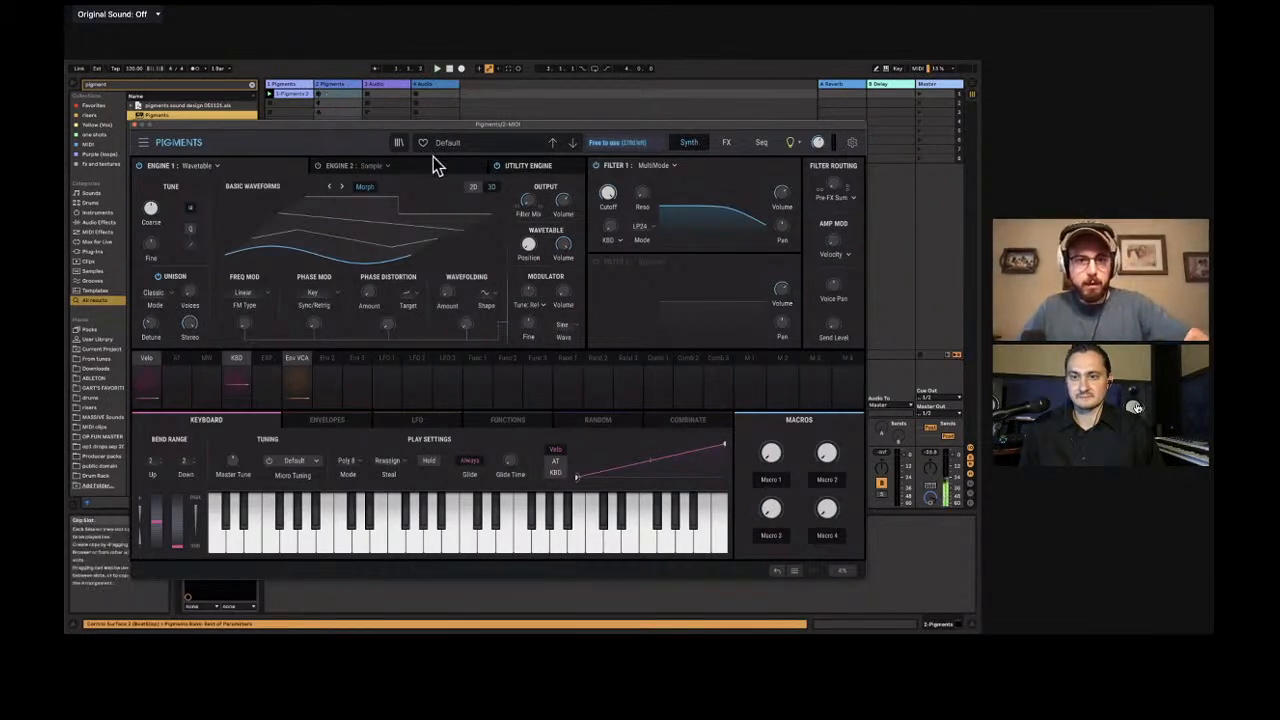
Raise the dry/wet mix of the reverb in FX A and return to the synth view.
{"action": "left_click", "coordinate": [727, 143]}
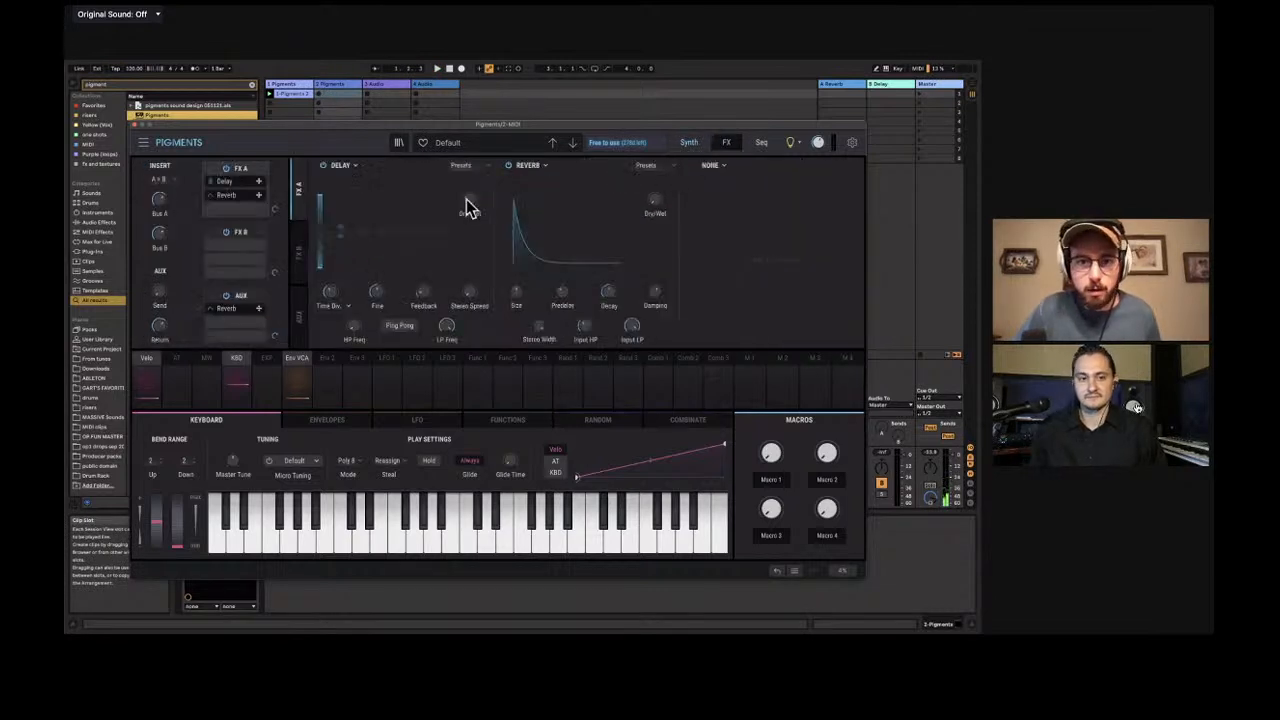
{"action": "left_click_drag", "start_coordinate": [656, 199], "coordinate": [656, 180]}
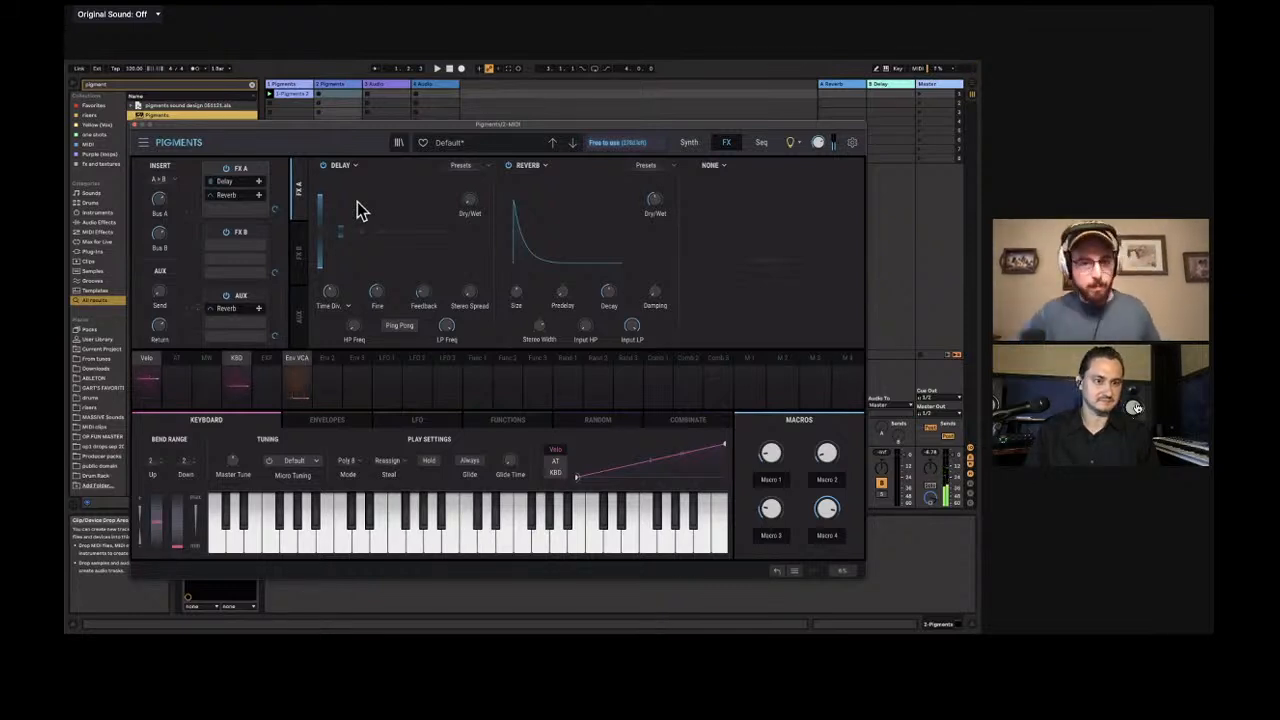
{"action": "left_click", "coordinate": [689, 143]}
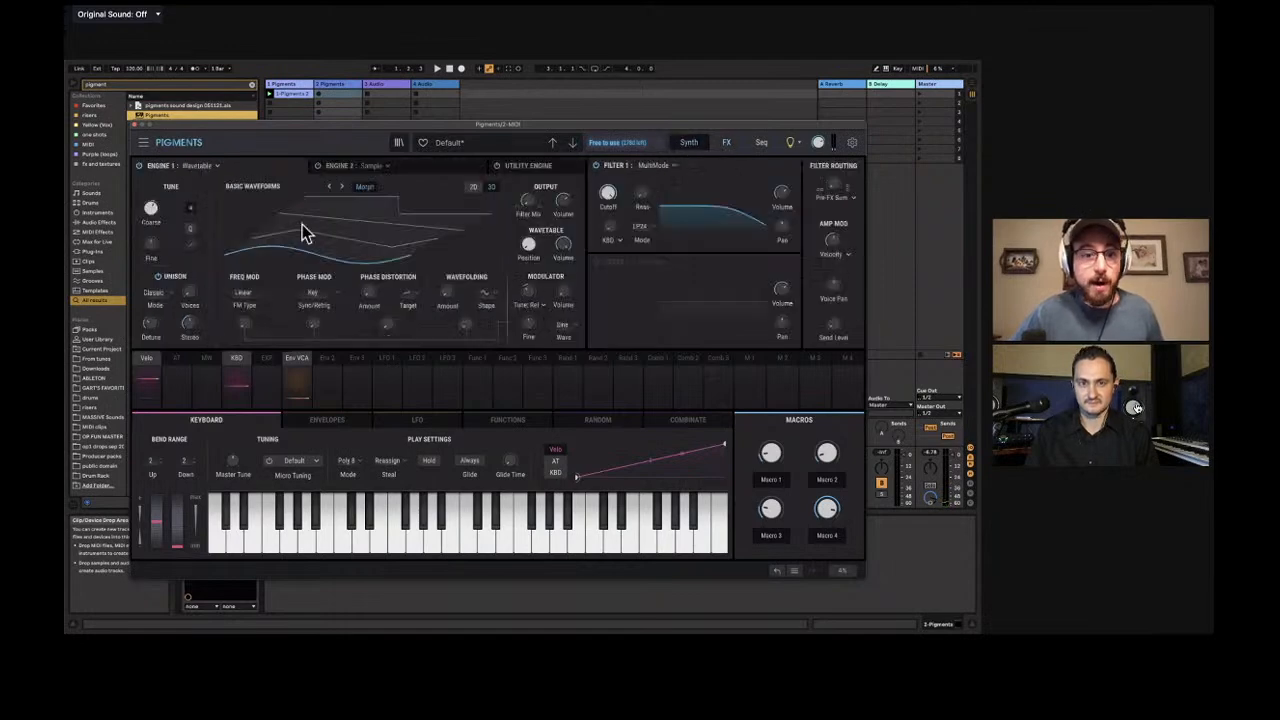
Show the LFO settings and adjust LFO 1's rate.
{"action": "left_click", "coordinate": [386, 372]}
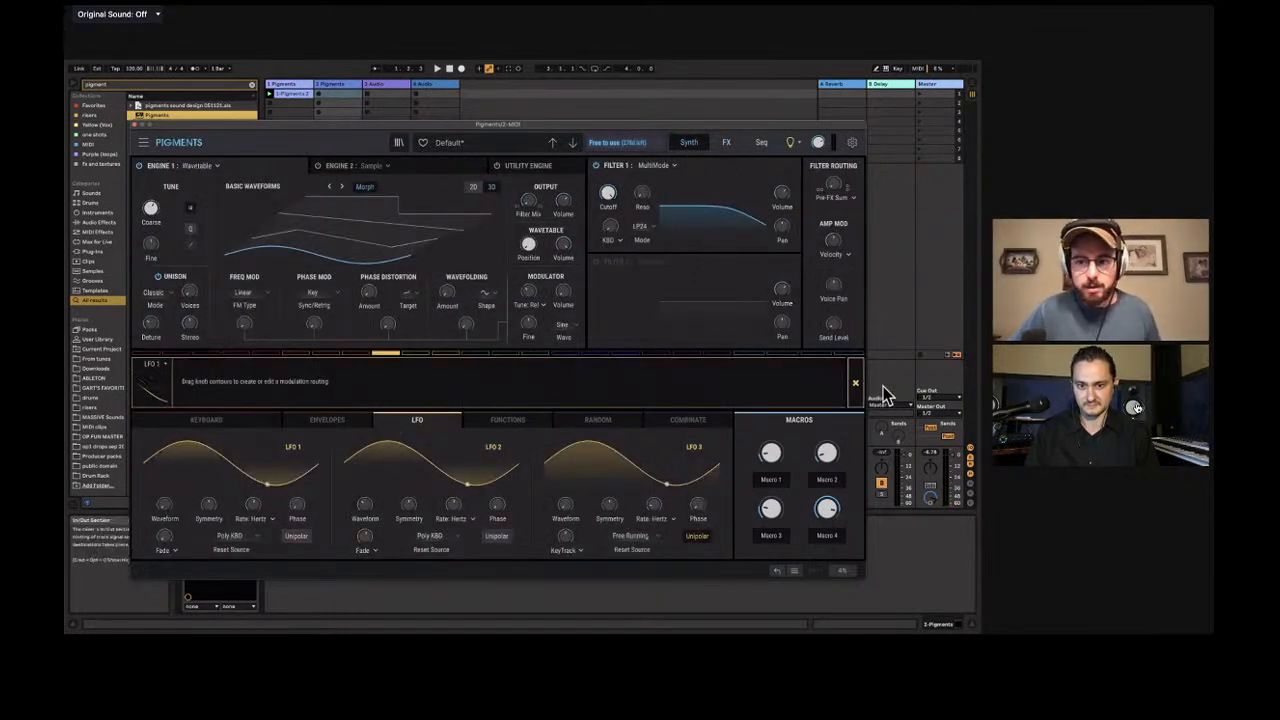
{"action": "left_click", "coordinate": [856, 384]}
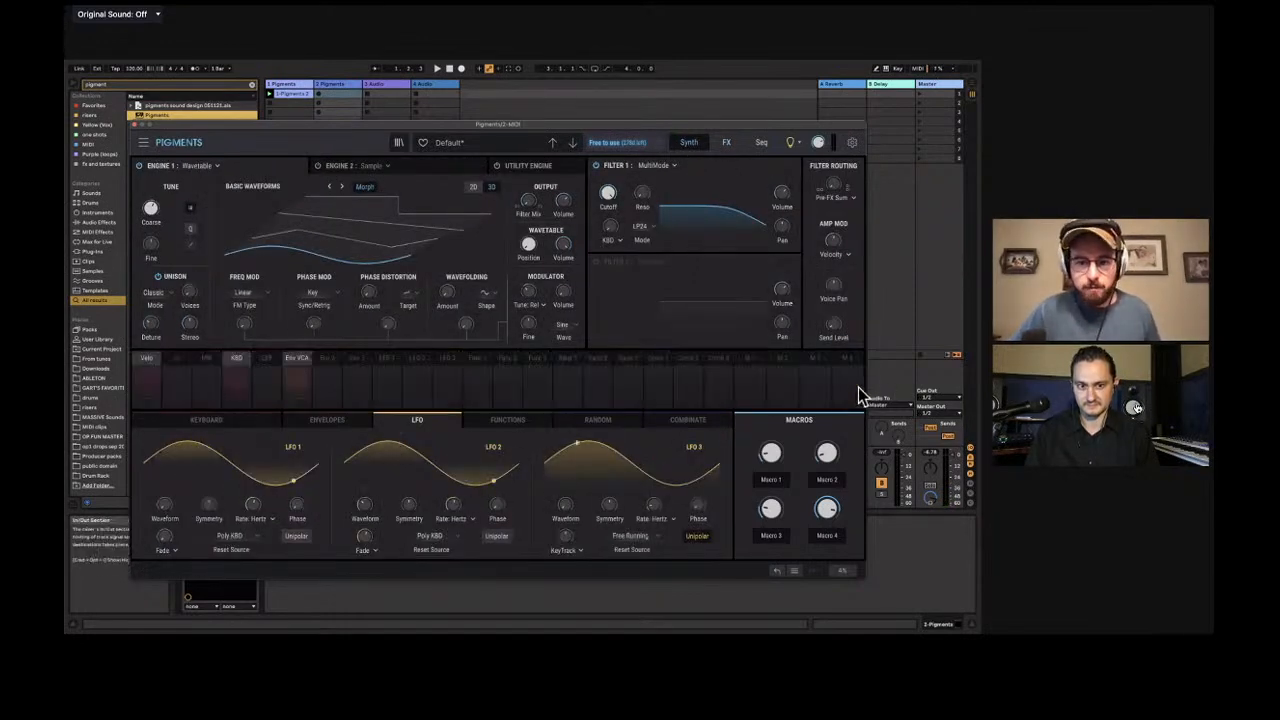
{"action": "left_click", "coordinate": [258, 518]}
{"action": "left_click", "coordinate": [225, 457]}
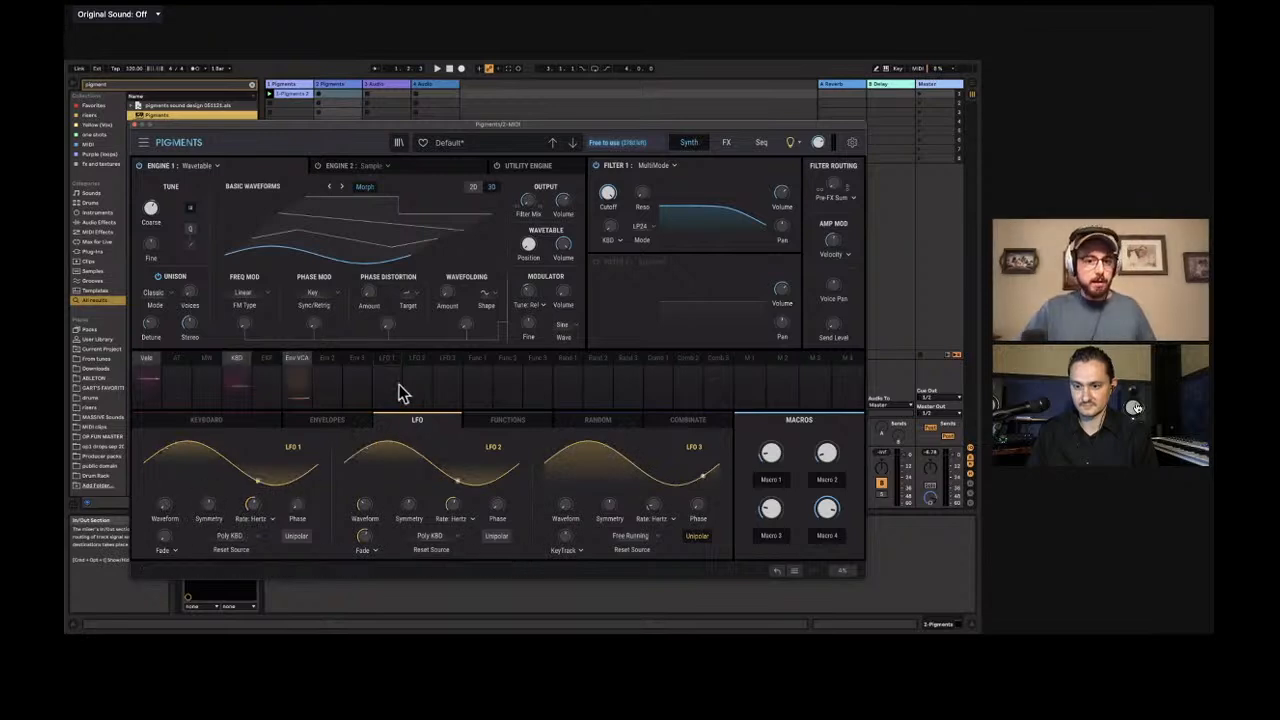
Modulate Engine 1's fine tuning with LFO 1 at an amount of 0.25.
{"action": "left_click", "coordinate": [165, 248]}
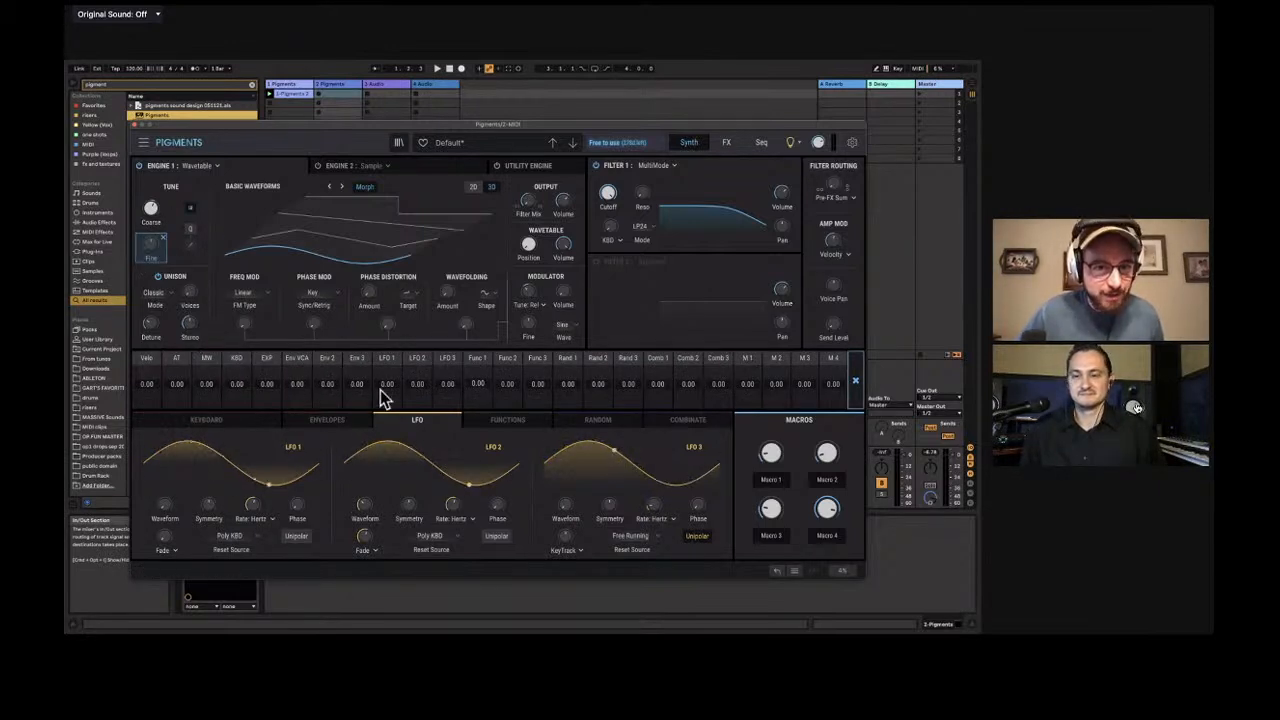
{"action": "left_click_drag", "start_coordinate": [386, 383], "coordinate": [387, 381]}
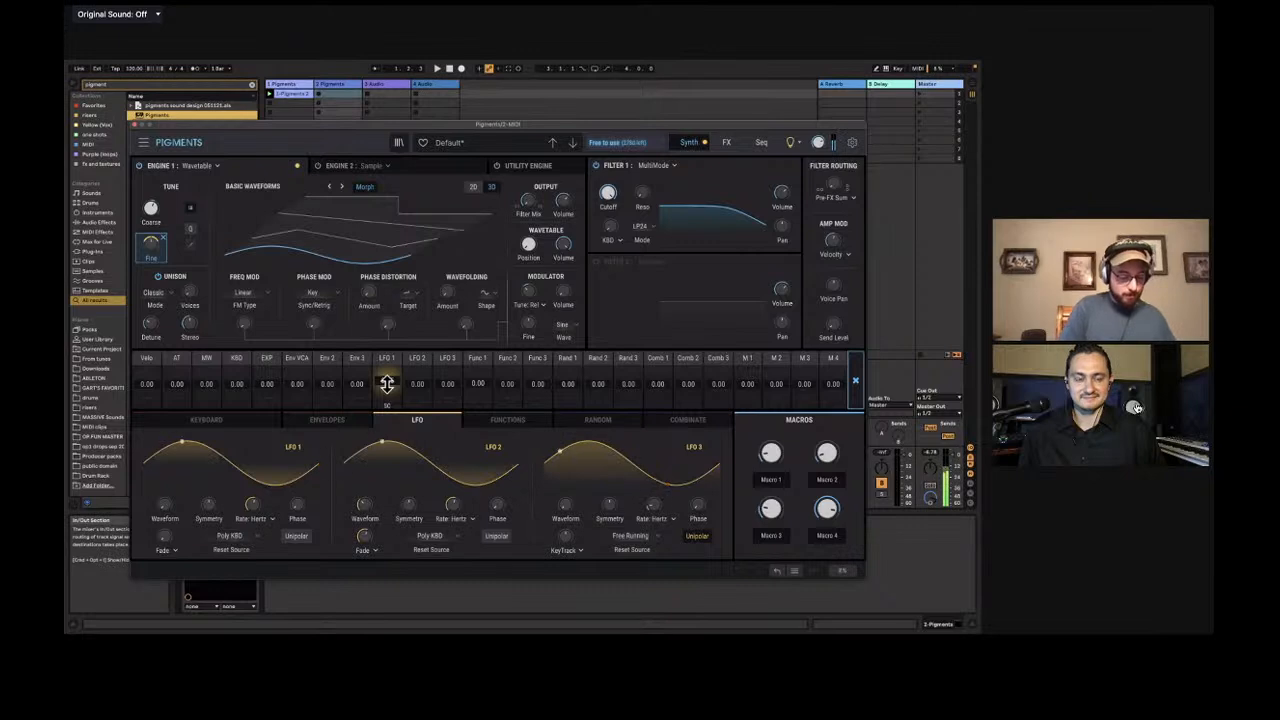
{"action": "left_click_drag", "start_coordinate": [387, 384], "coordinate": [387, 360]}
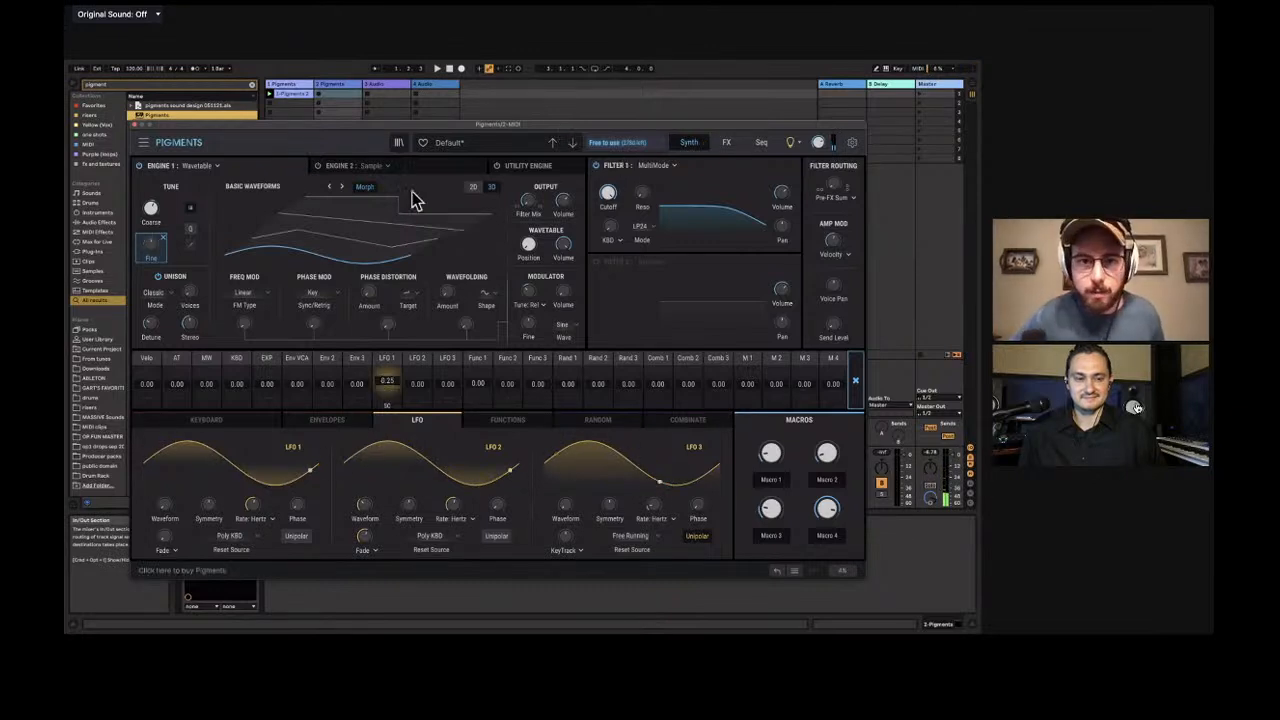
Activate Engine 2 and set its engine type to Harmonic.
{"action": "left_click", "coordinate": [328, 168]}
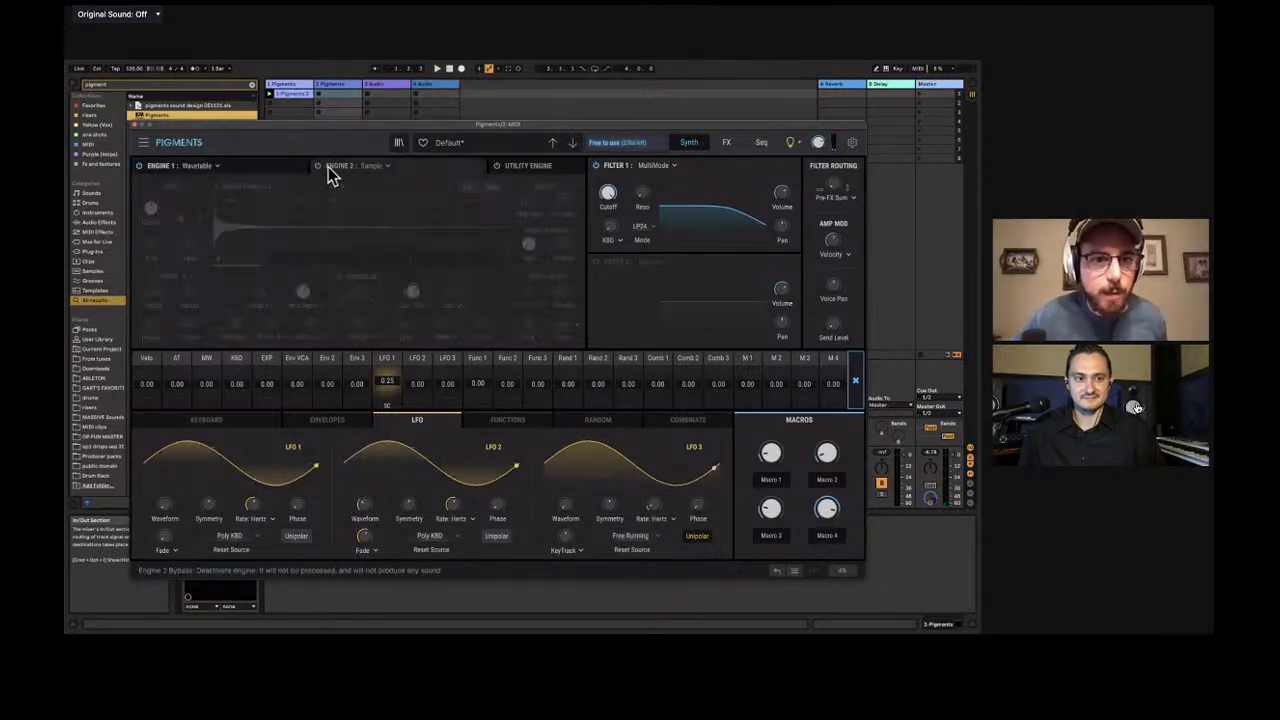
{"action": "left_click", "coordinate": [318, 166]}
{"action": "left_click", "coordinate": [368, 167]}
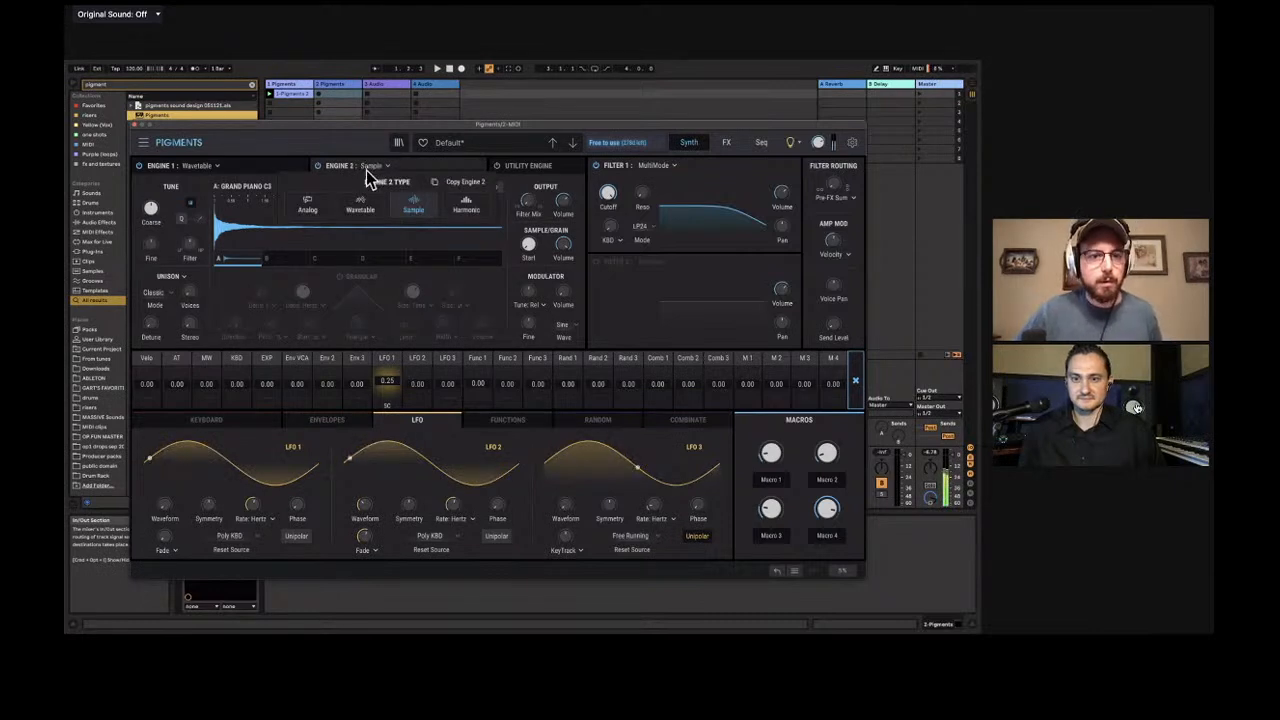
{"action": "left_click", "coordinate": [273, 203]}
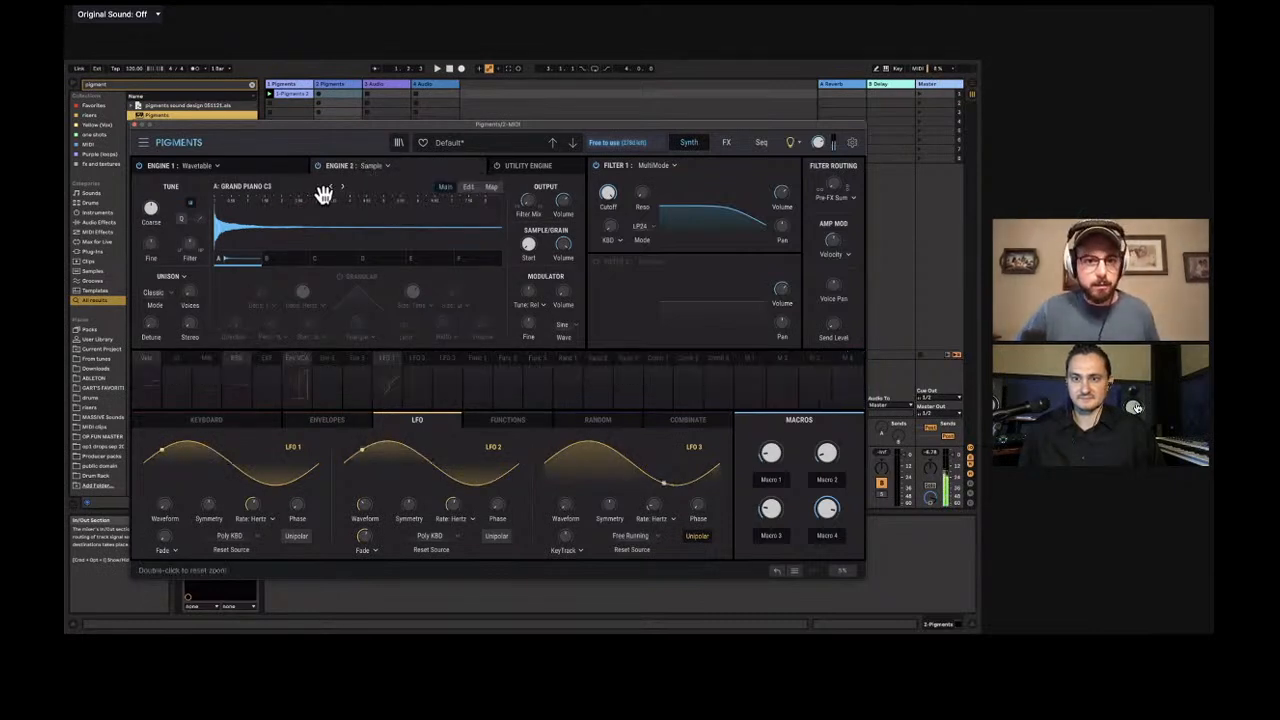
{"action": "left_click", "coordinate": [384, 168]}
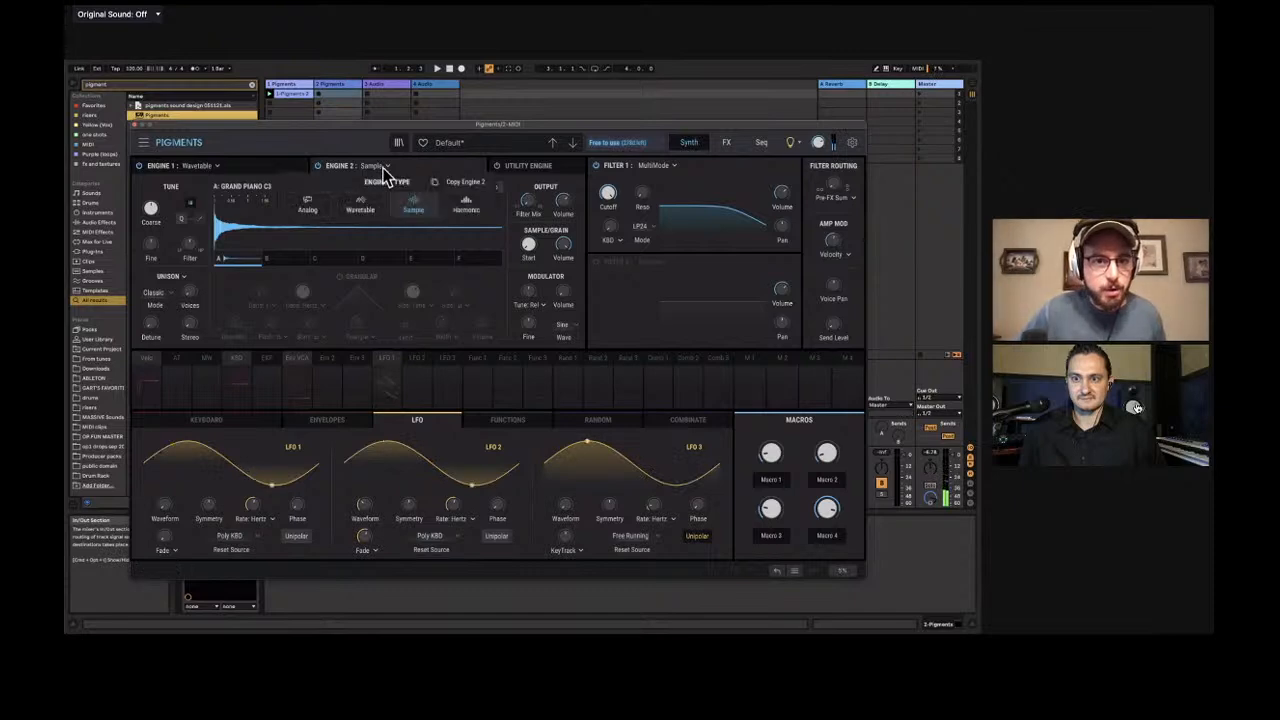
{"action": "left_click", "coordinate": [468, 211]}
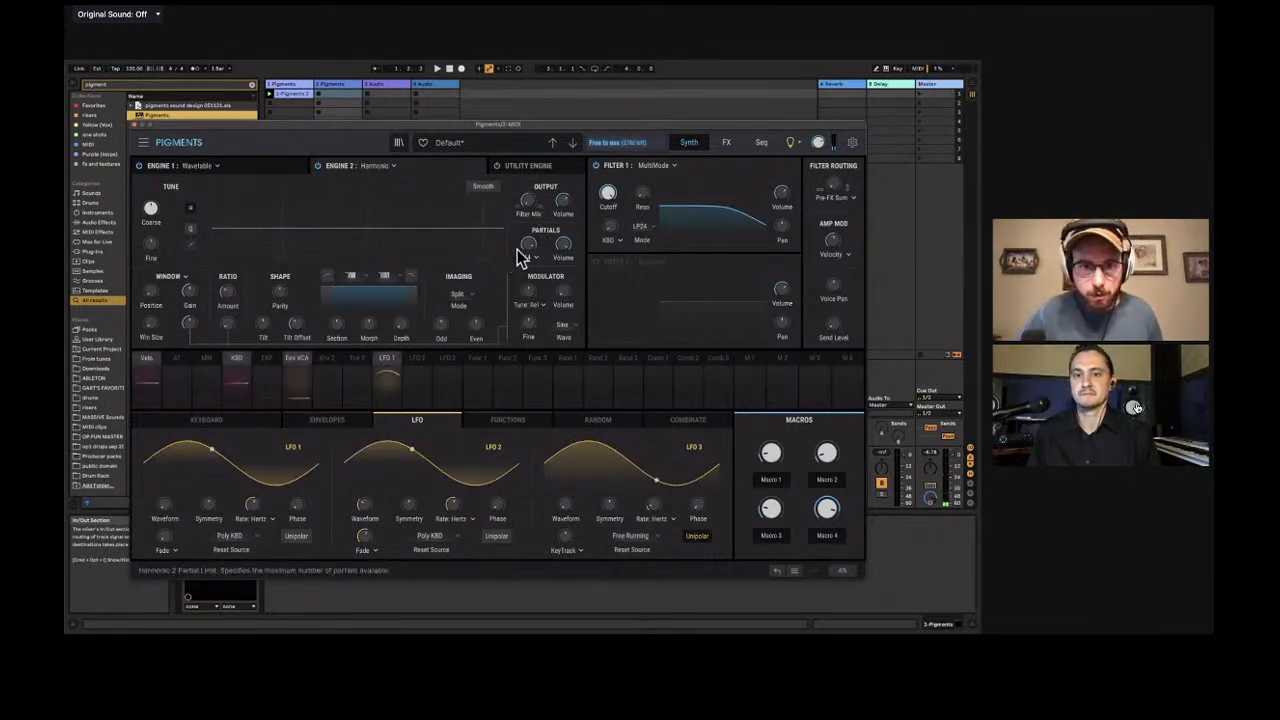
Adjust Engine 2's number of partials, switching the engine off and back on to compare the sound.
{"action": "left_click_drag", "start_coordinate": [526, 247], "coordinate": [527, 276]}
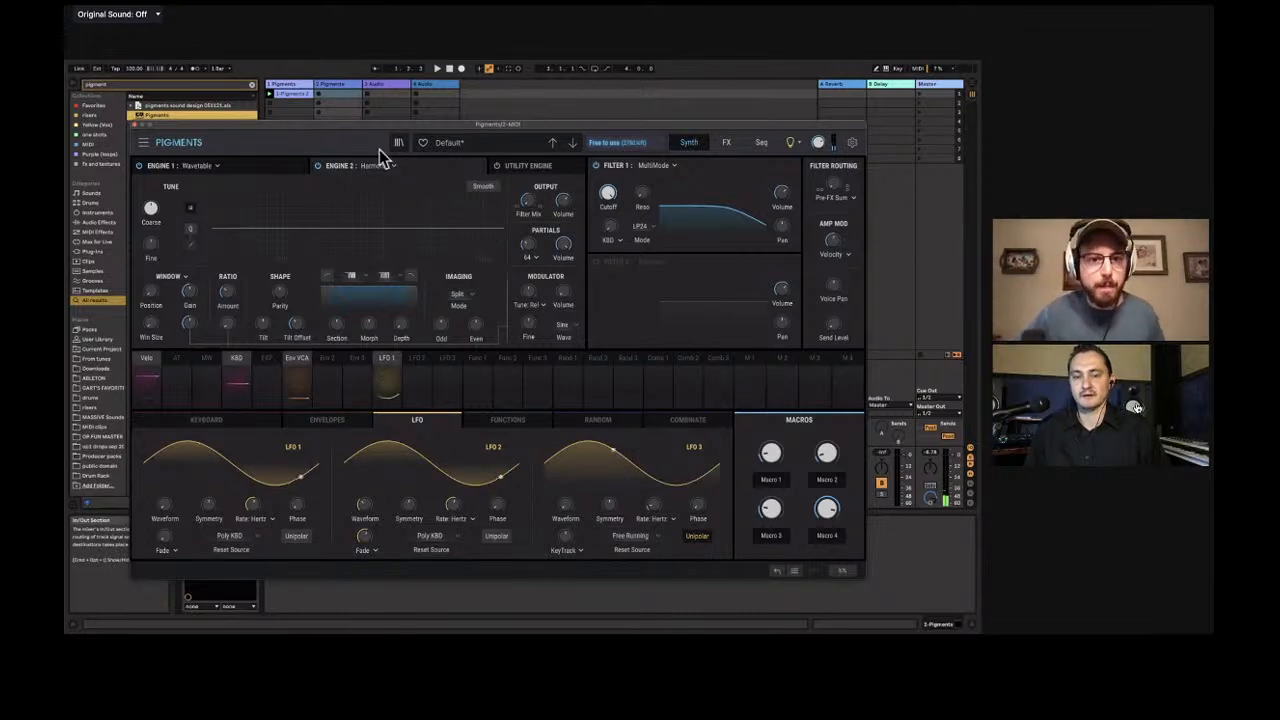
{"action": "left_click", "coordinate": [317, 167]}
{"action": "left_click", "coordinate": [317, 167]}
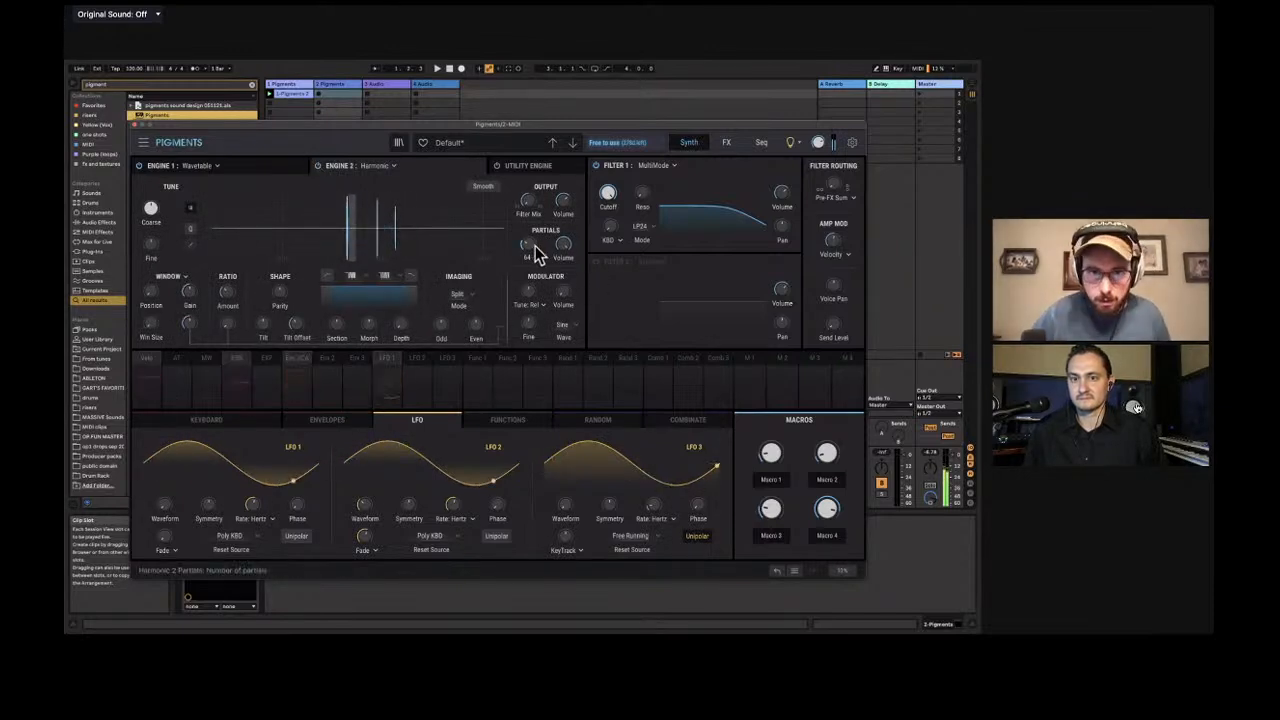
{"action": "mouse_move", "coordinate": [534, 246]}
{"action": "left_mouse_down"}
{"action": "mouse_move", "coordinate": [534, 230]}
{"action": "mouse_move", "coordinate": [530, 258]}
{"action": "left_mouse_up"}
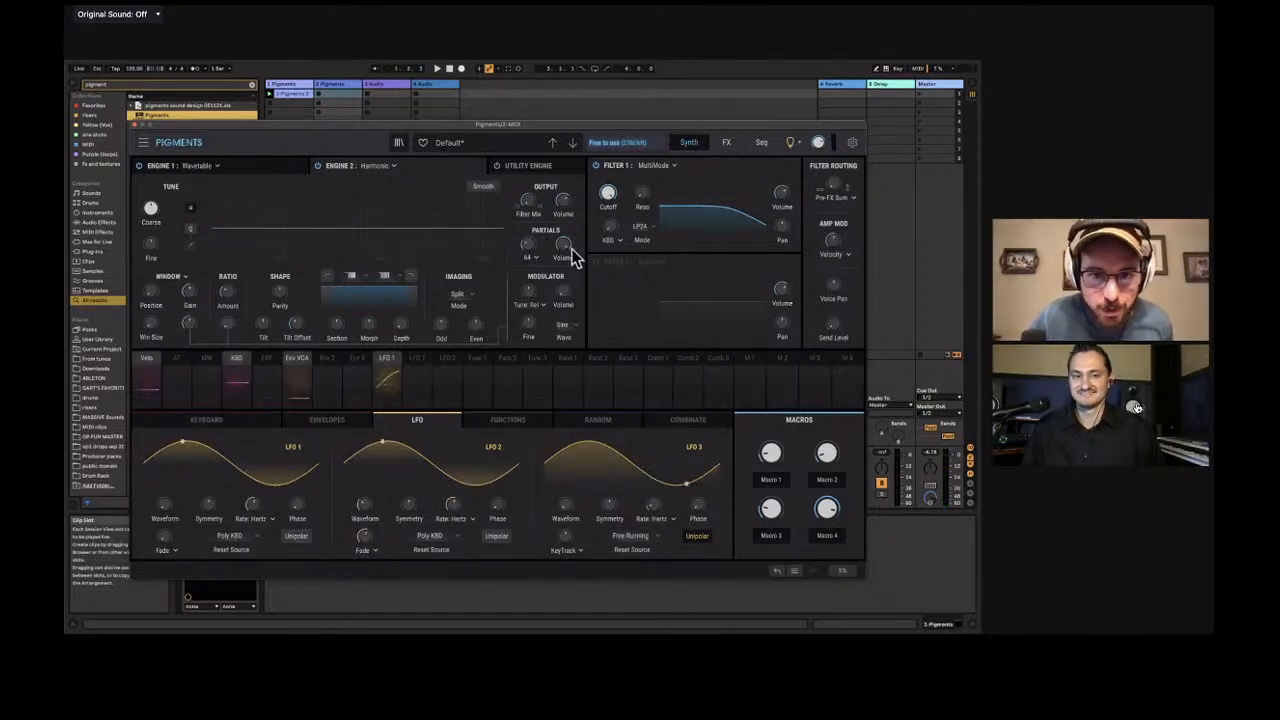
Modulate Engine 2's partials with LFO 2 at an amount of 0.14.
{"action": "left_click", "coordinate": [540, 240]}
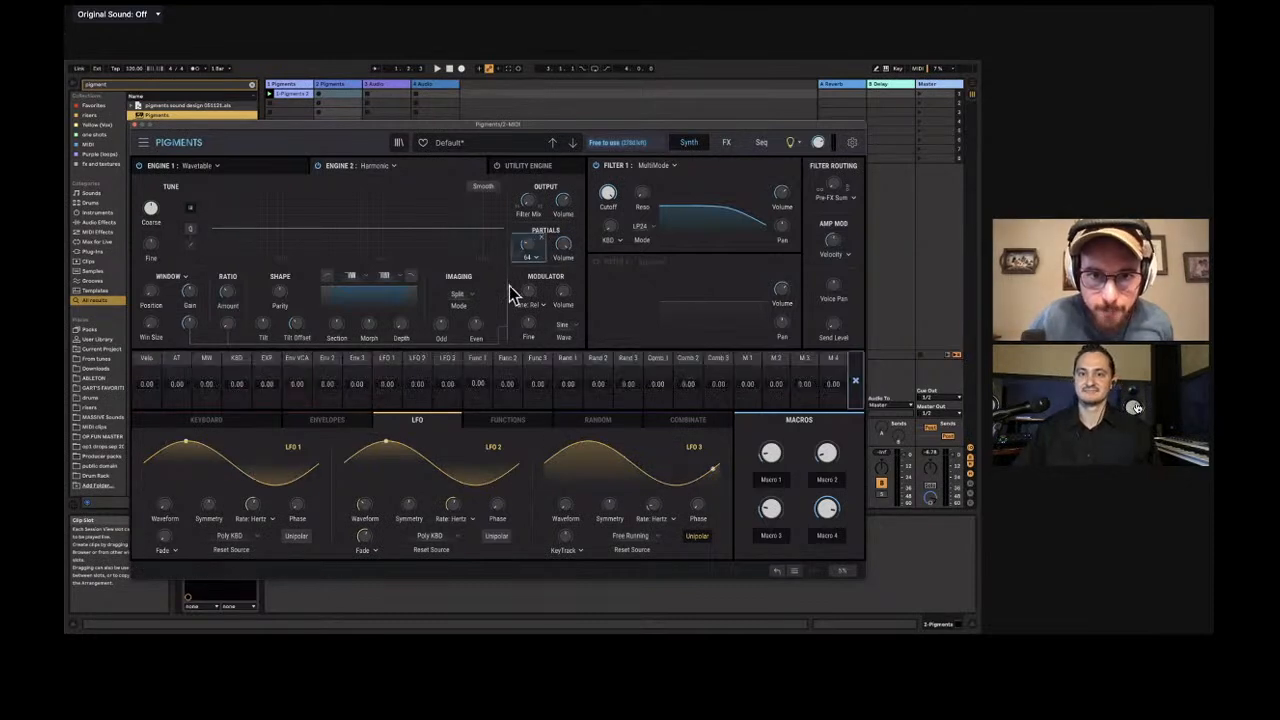
{"action": "left_click_drag", "start_coordinate": [415, 396], "coordinate": [417, 388]}
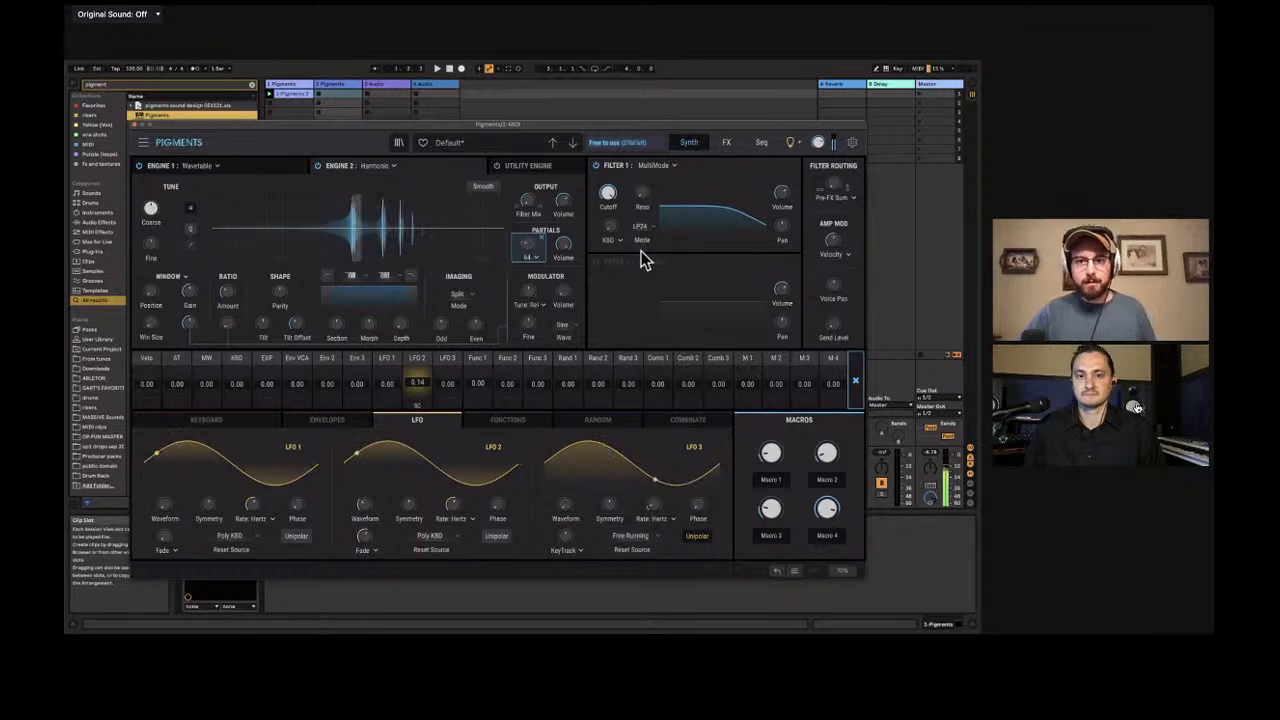
Show the effects view and record a clip into the first slot of the 2 Pigments track.
{"action": "left_click", "coordinate": [726, 144]}
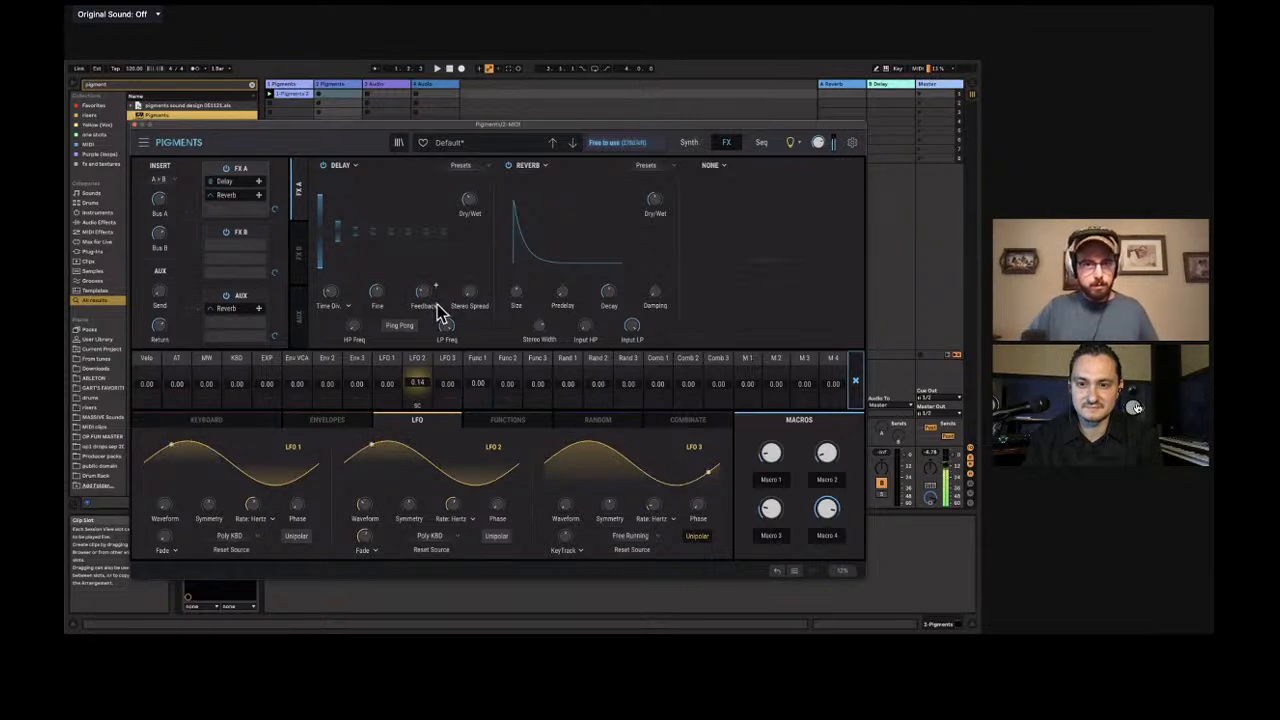
{"action": "left_click", "coordinate": [320, 95]}
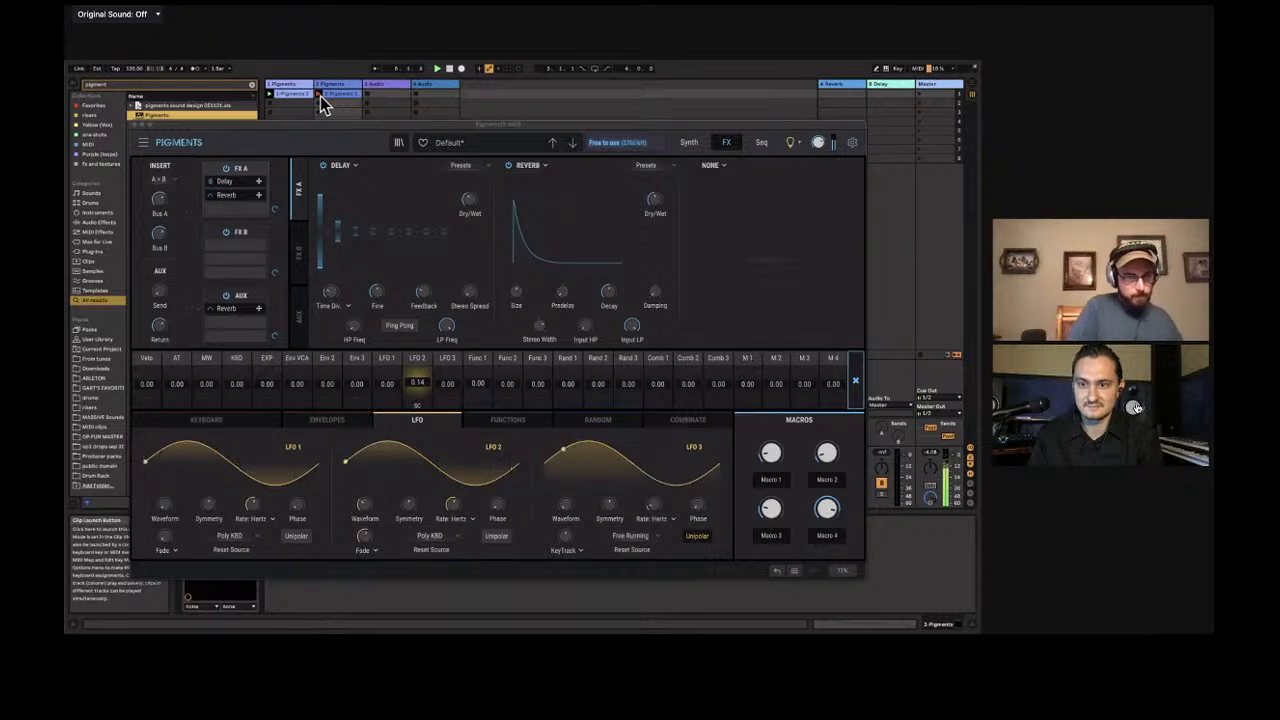
{"action": "left_click", "coordinate": [320, 97]}
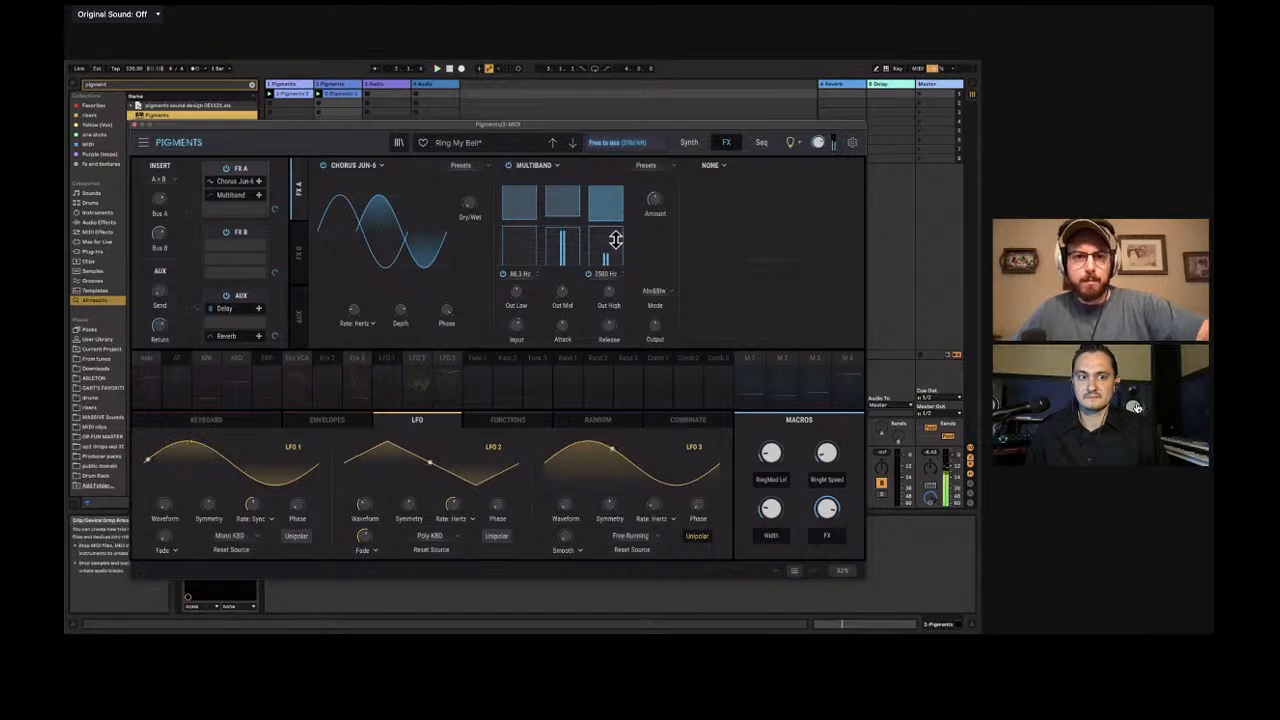
Bypass the Multiband effect in FX A of the Ring My Bell preset and return to the synth view.
{"action": "left_click", "coordinate": [508, 165]}
{"action": "left_click", "coordinate": [689, 142]}
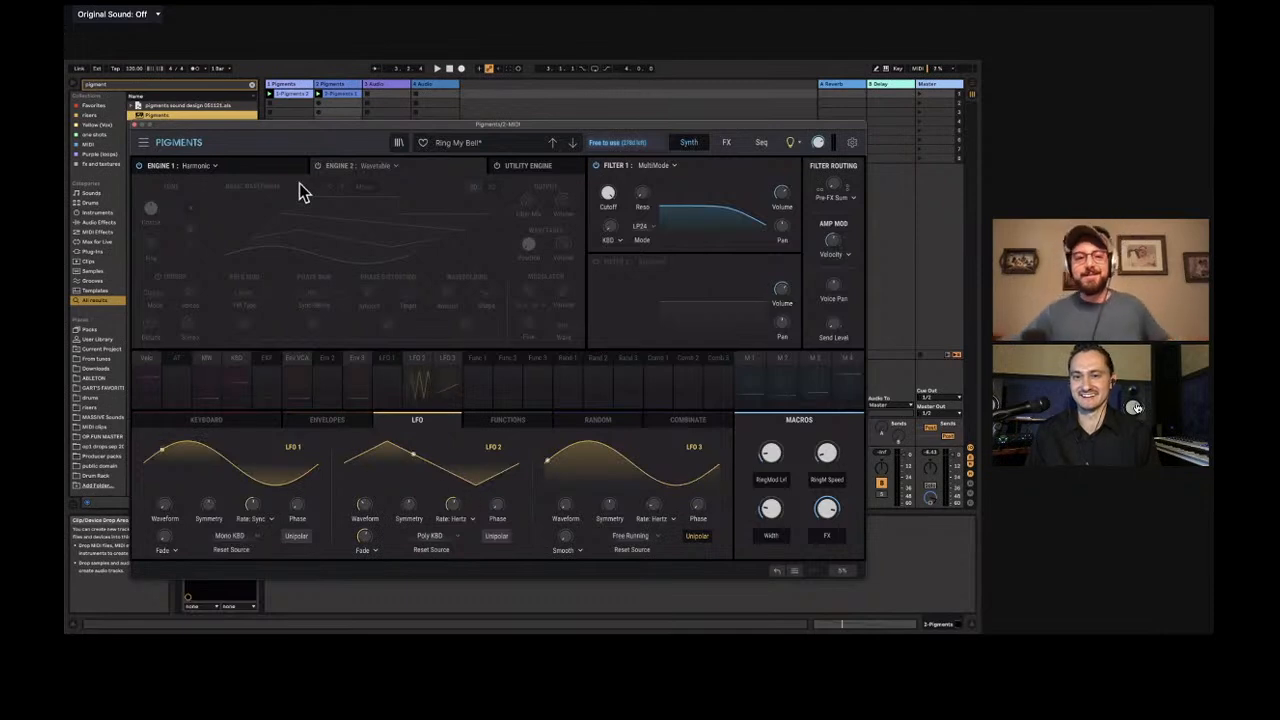
Switch the Ring My Bell preset's Engine 1 to the Wavetable type.
{"action": "left_click", "coordinate": [270, 166]}
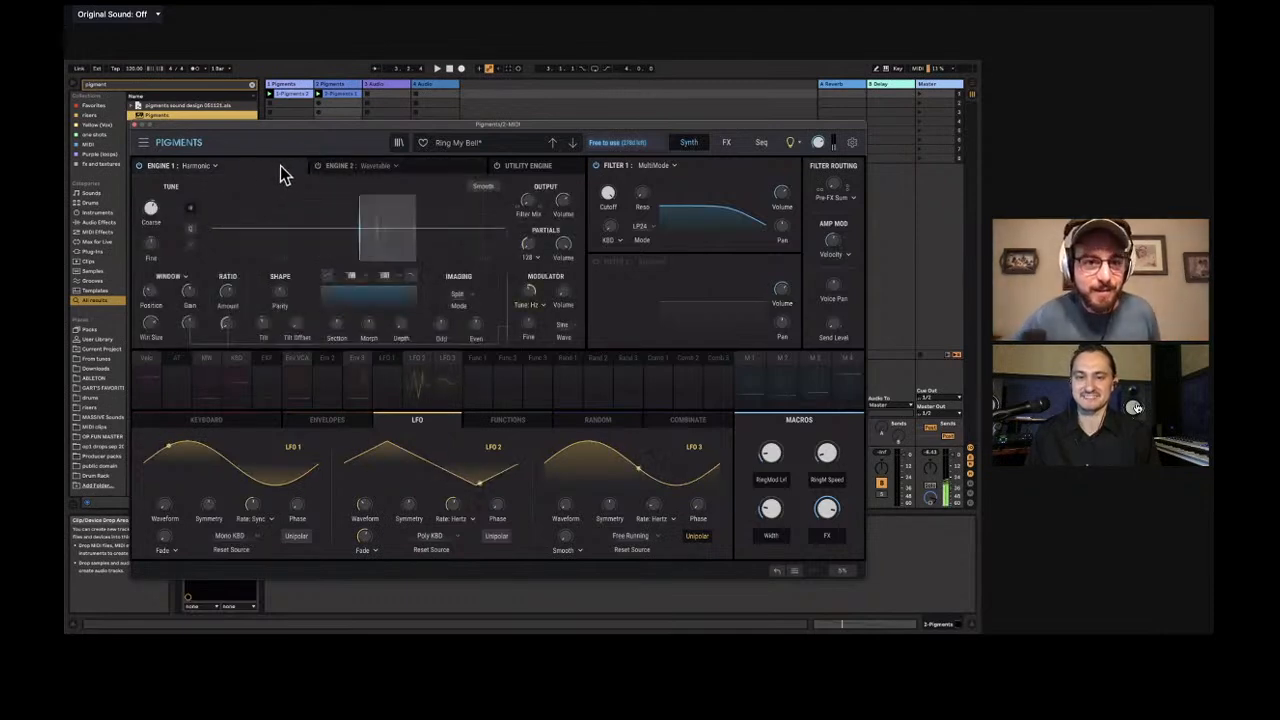
{"action": "left_click", "coordinate": [205, 166]}
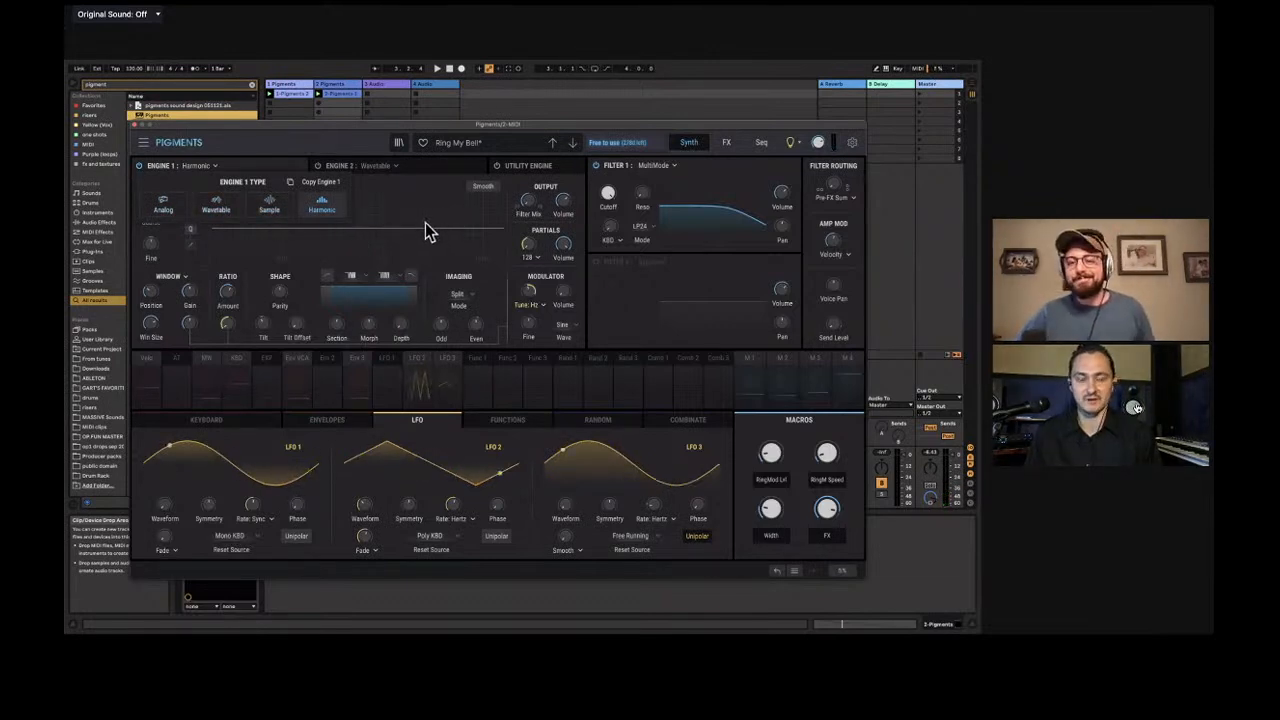
{"action": "left_click", "coordinate": [217, 212]}
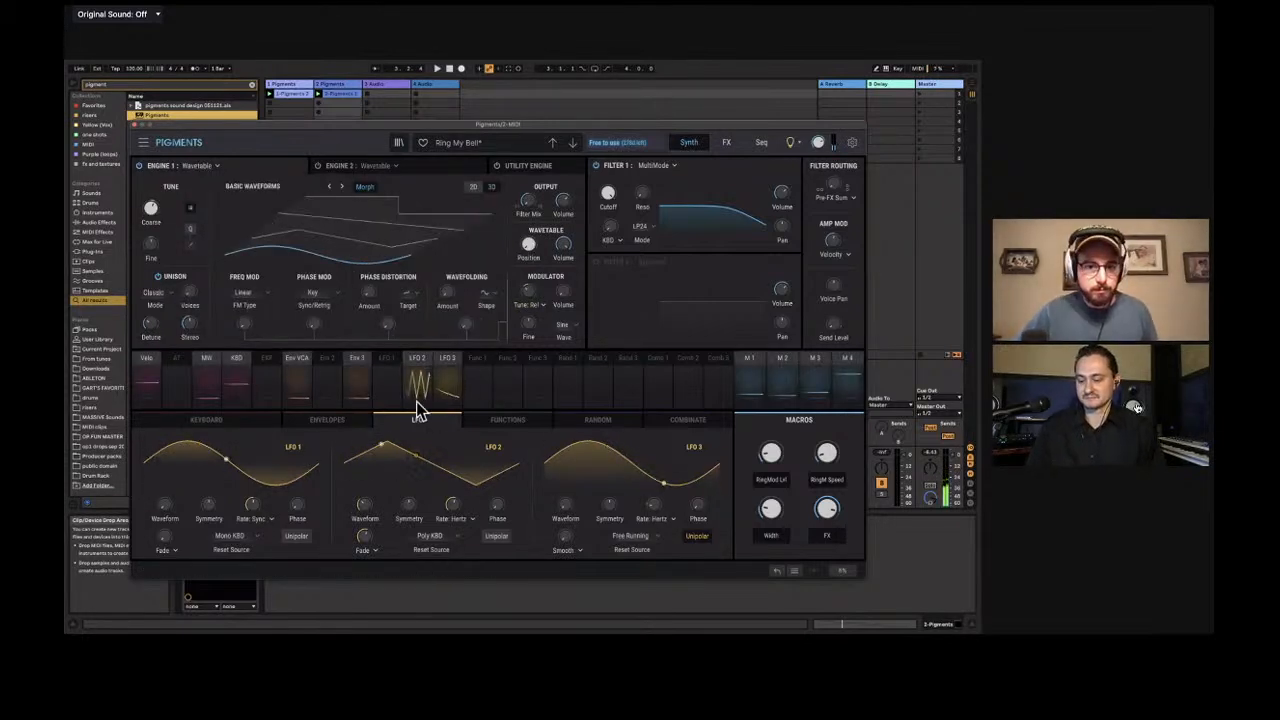
Examine LFO 1's modulation routings and close the routing view.
{"action": "left_click", "coordinate": [390, 366]}
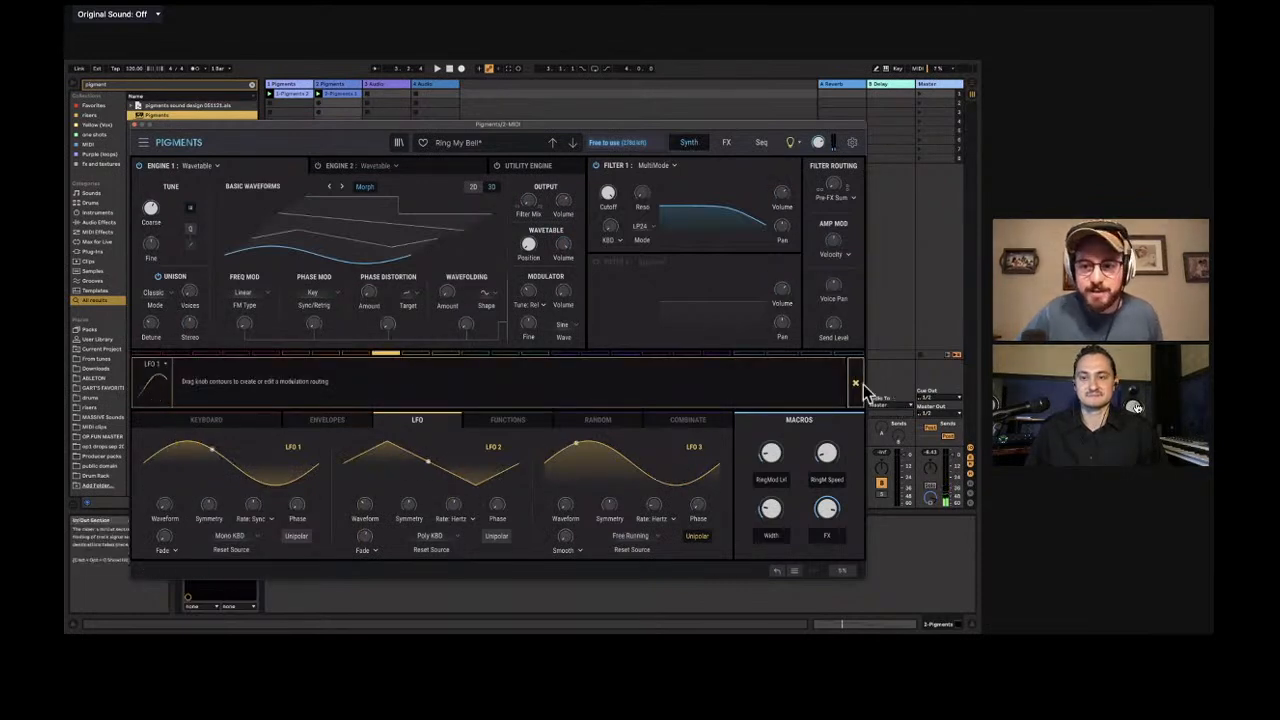
{"action": "left_click", "coordinate": [857, 385]}
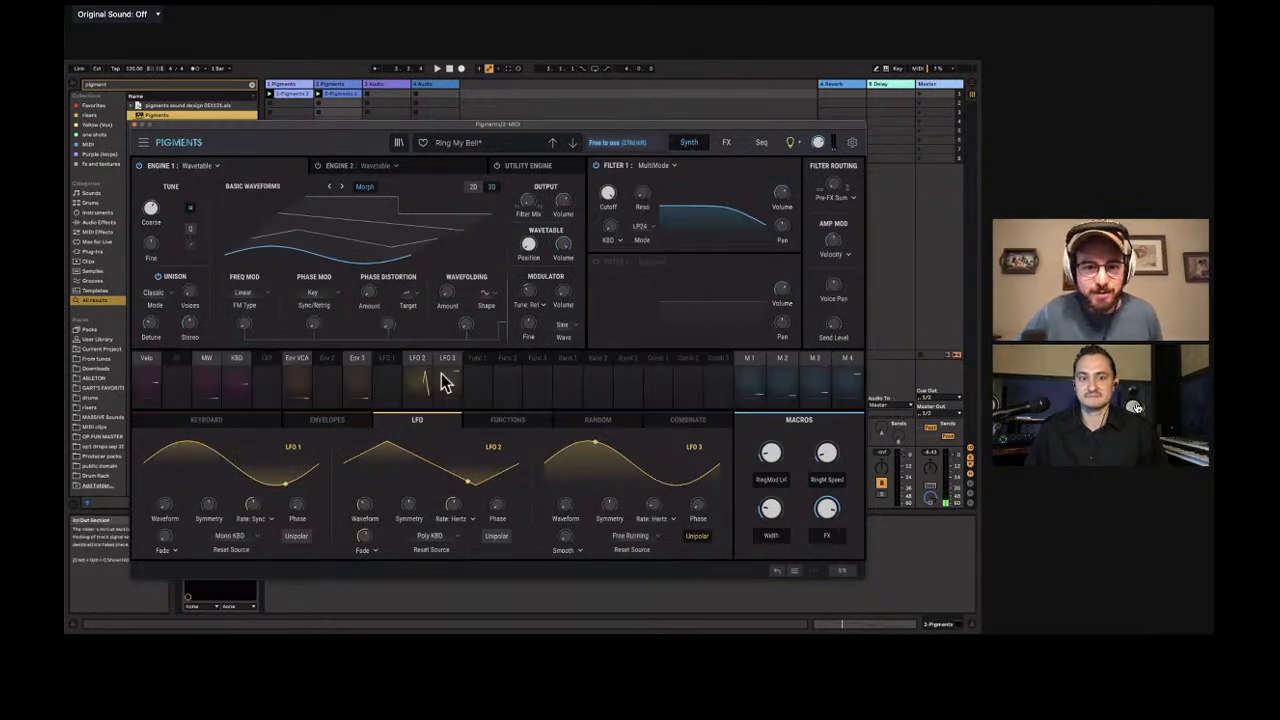
{"action": "left_click", "coordinate": [392, 360]}
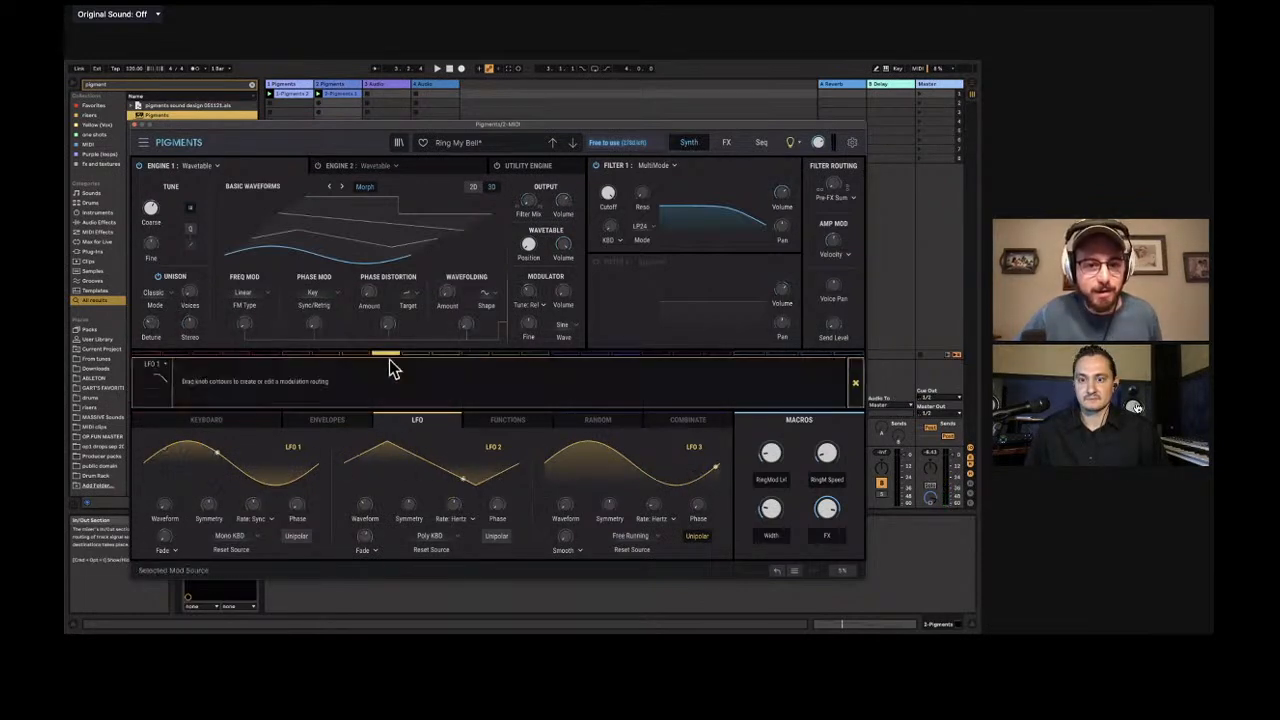
{"action": "left_click", "coordinate": [857, 386]}
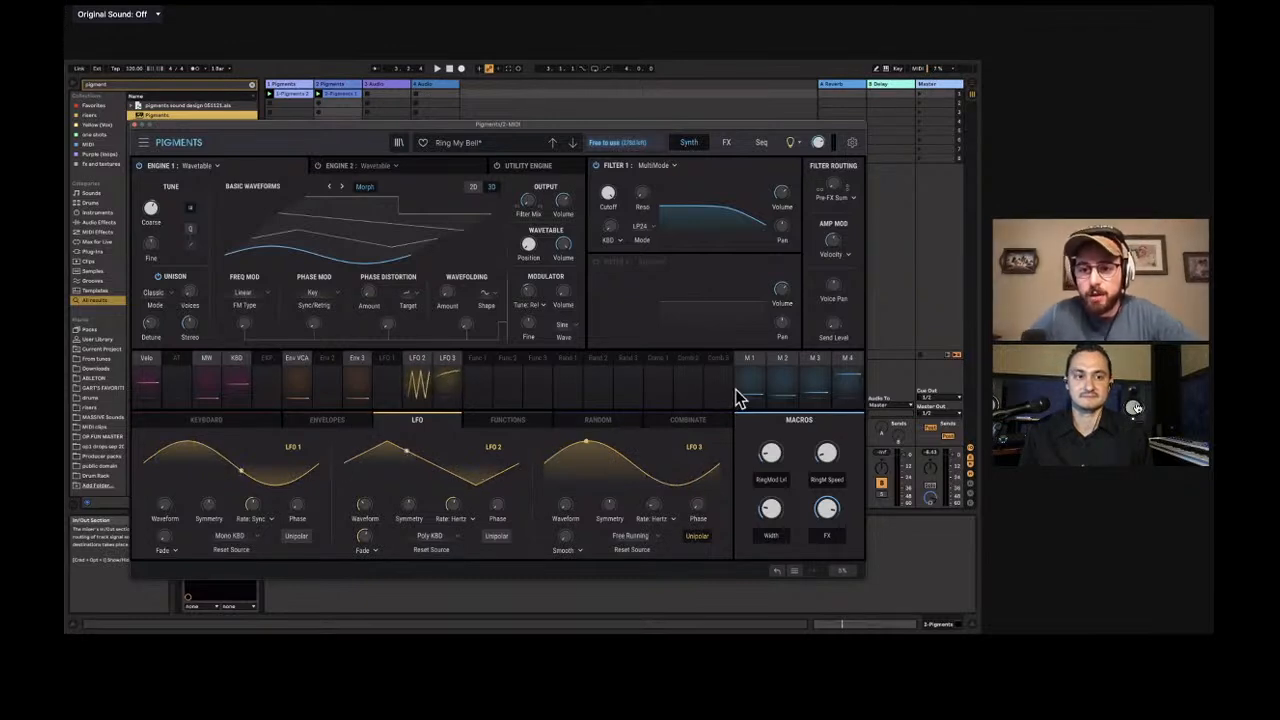
Raise the RingMod Lvl macro to about 0.456 and turn it back down.
{"action": "mouse_move", "coordinate": [774, 452]}
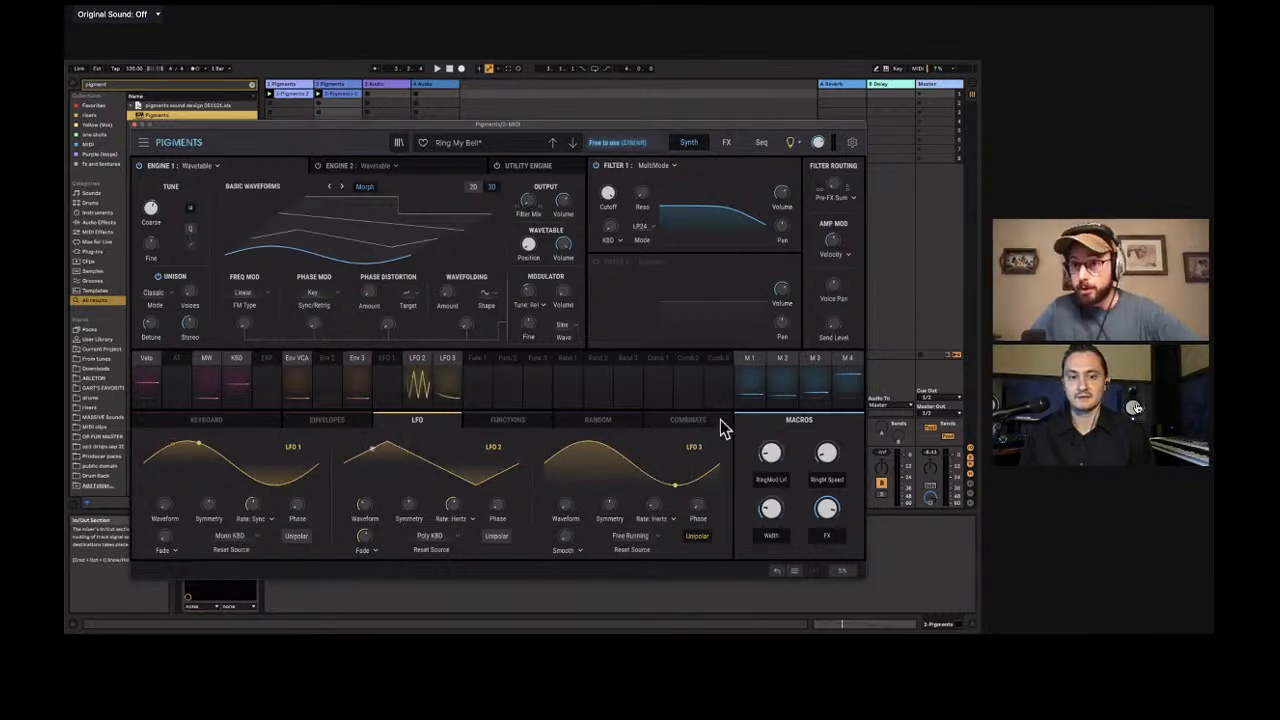
{"action": "left_click_drag", "start_coordinate": [768, 456], "coordinate": [769, 464]}
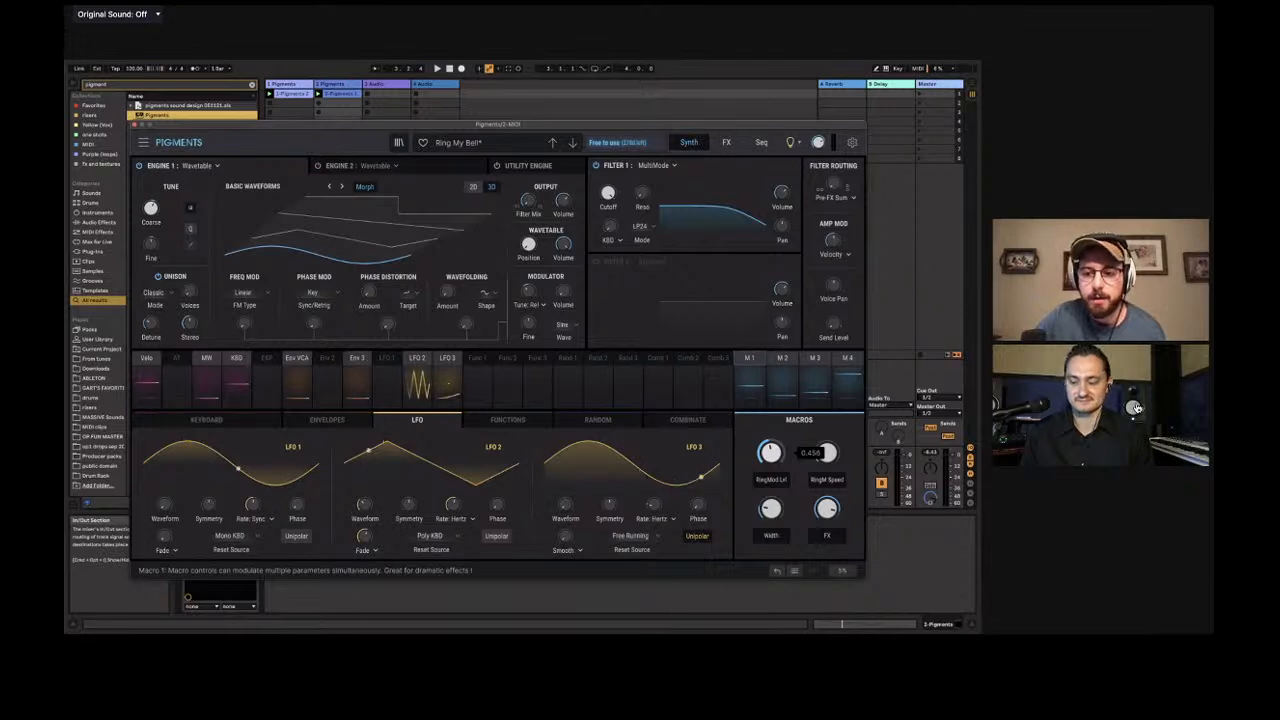
{"action": "mouse_move", "coordinate": [771, 455]}
{"action": "left_mouse_down"}
{"action": "mouse_move", "coordinate": [771, 440]}
{"action": "mouse_move", "coordinate": [769, 477]}
{"action": "left_mouse_up"}
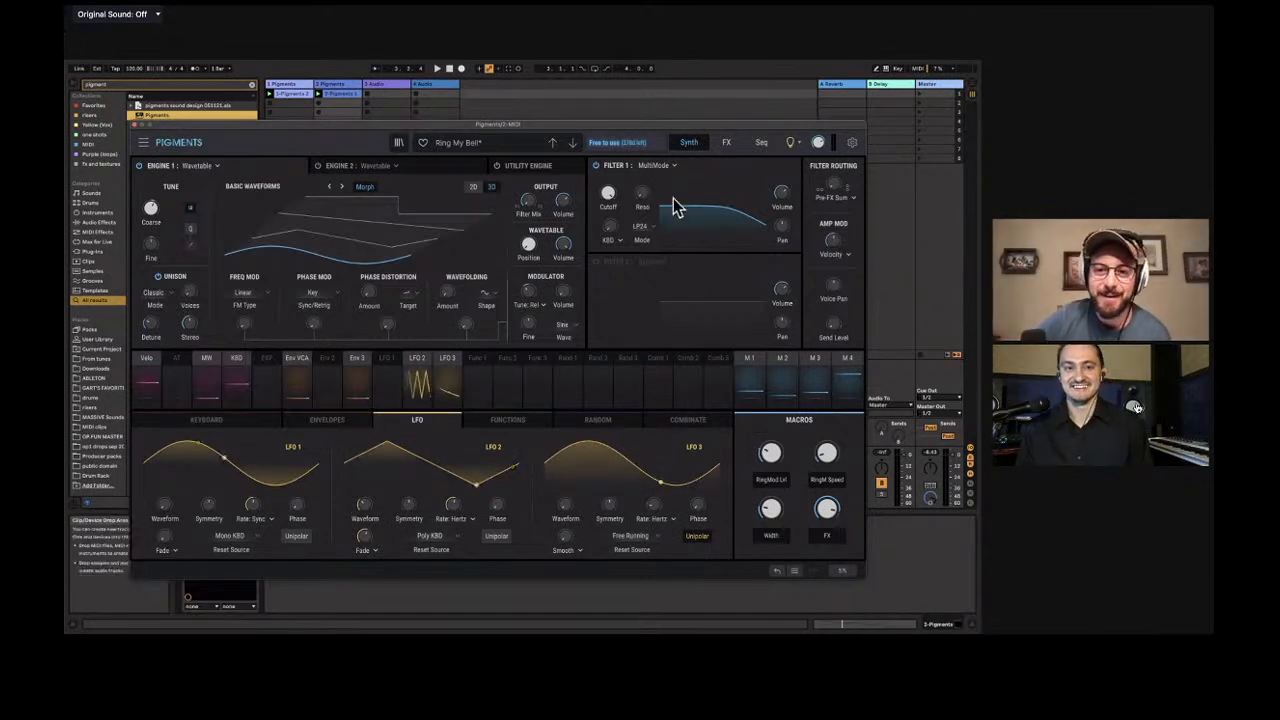
{"action": "left_click_drag", "start_coordinate": [587, 125], "coordinate": [585, 121]}
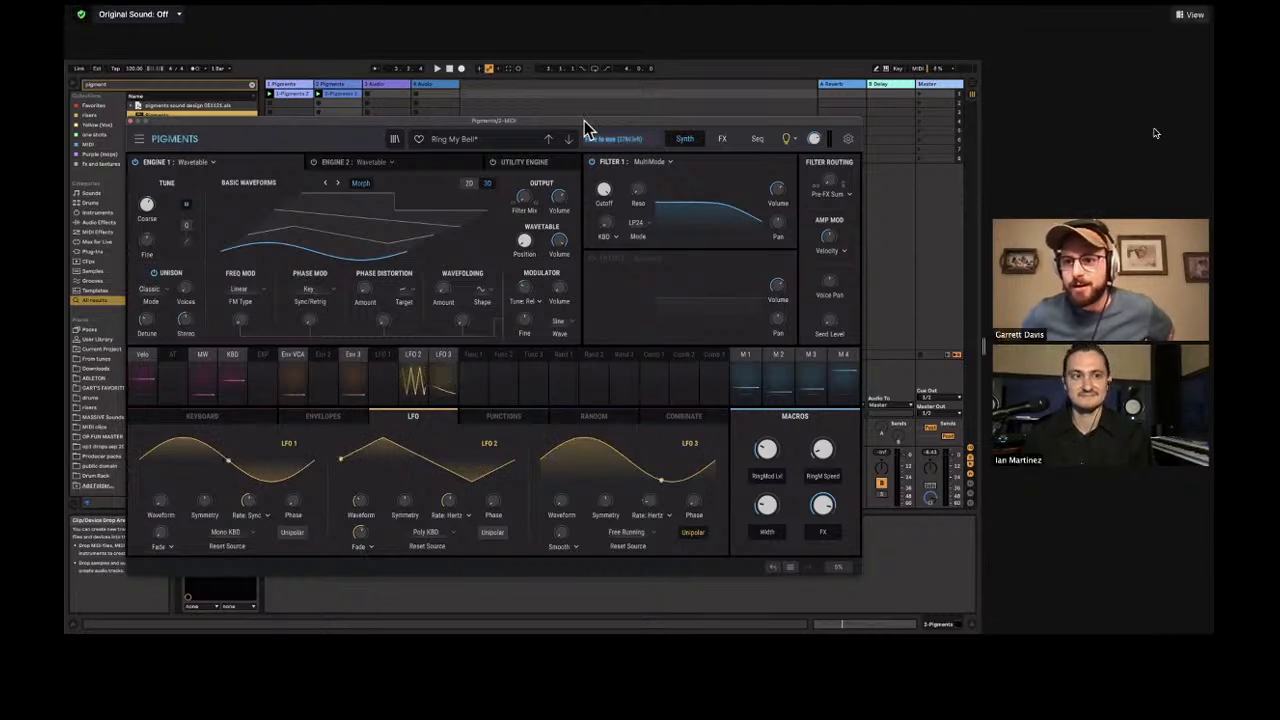
{"action": "left_click", "coordinate": [1188, 16]}
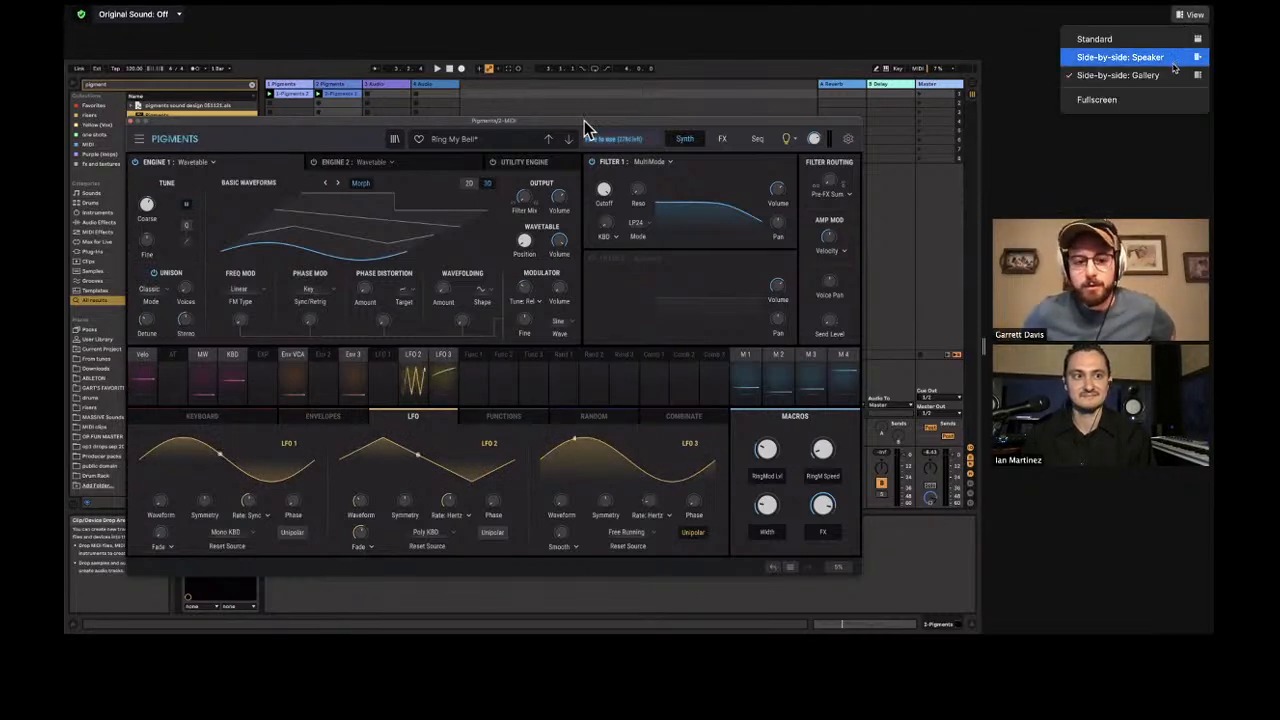
{"action": "left_click", "coordinate": [1128, 142]}
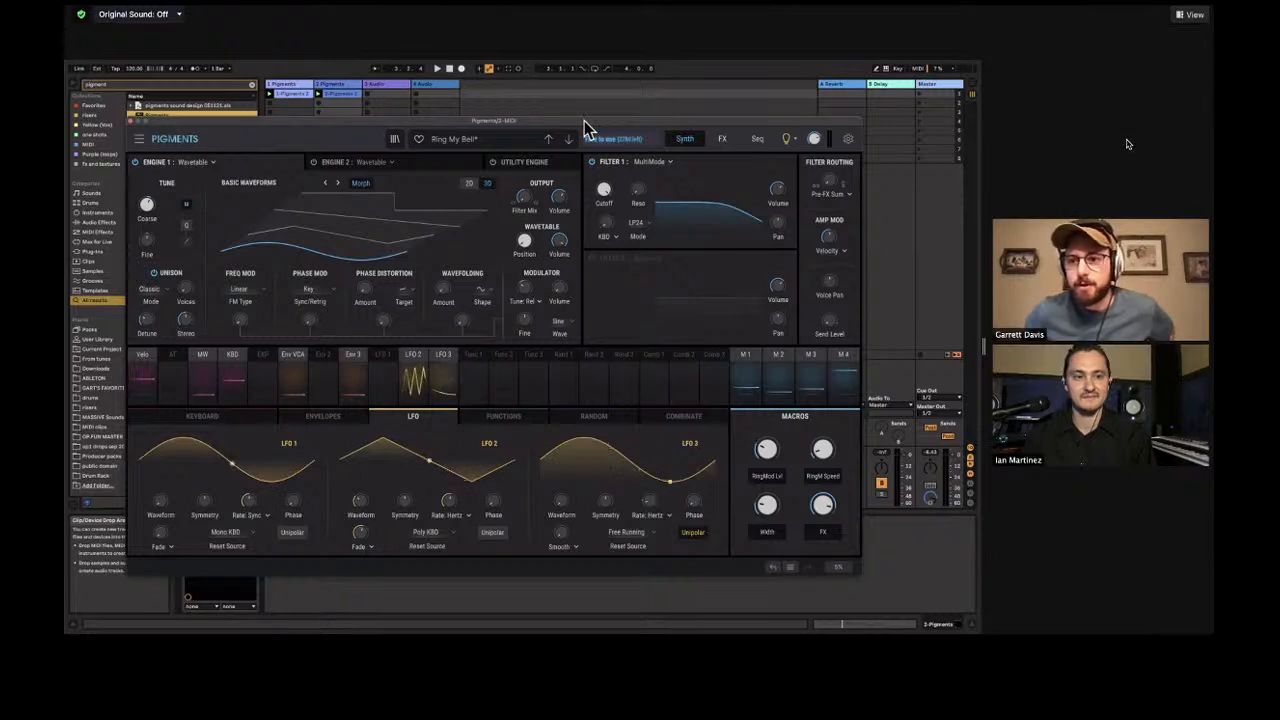